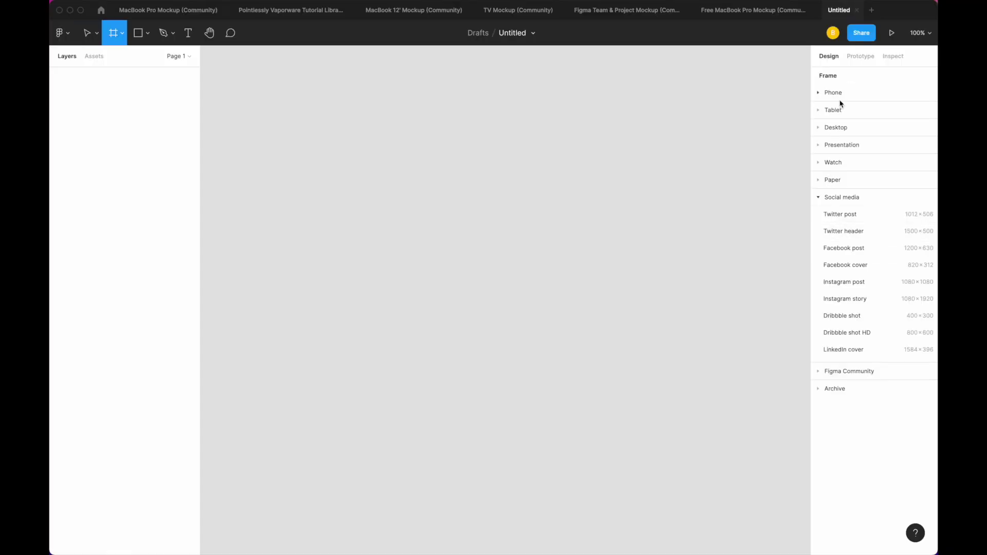
# Step: Create a 1440×1024 Desktop frame from the desktop presets
pyautogui.click(832, 93)
pyautogui.click(836, 131)
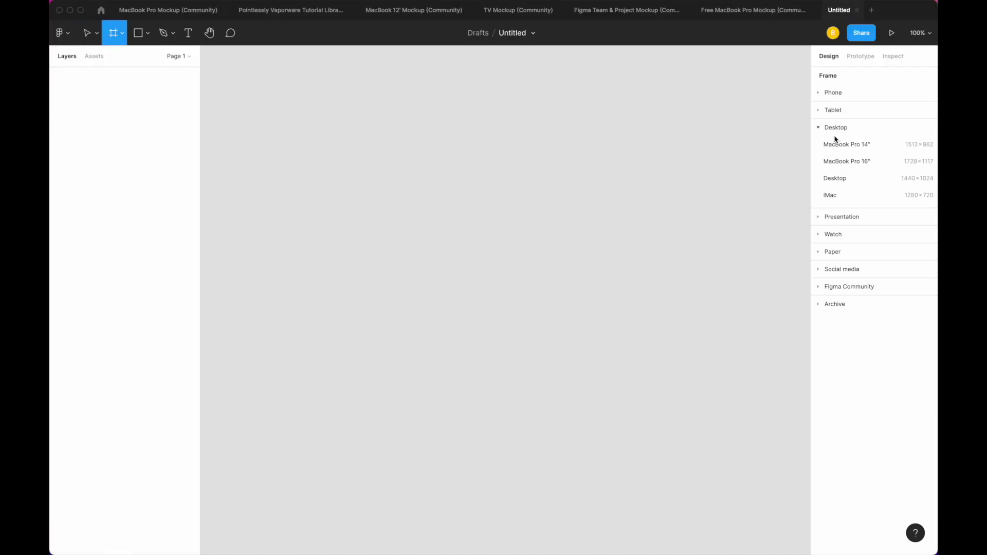
pyautogui.click(833, 178)
# Step: Give the frame a 12-column layout grid with 135 margins and 20 gutters
pyautogui.click(923, 220)
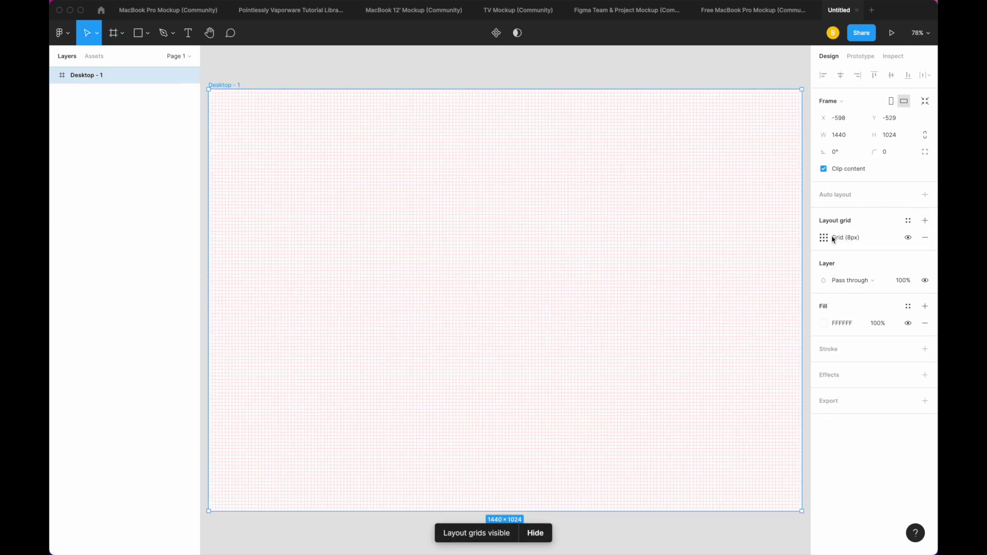
pyautogui.click(823, 237)
pyautogui.click(705, 240)
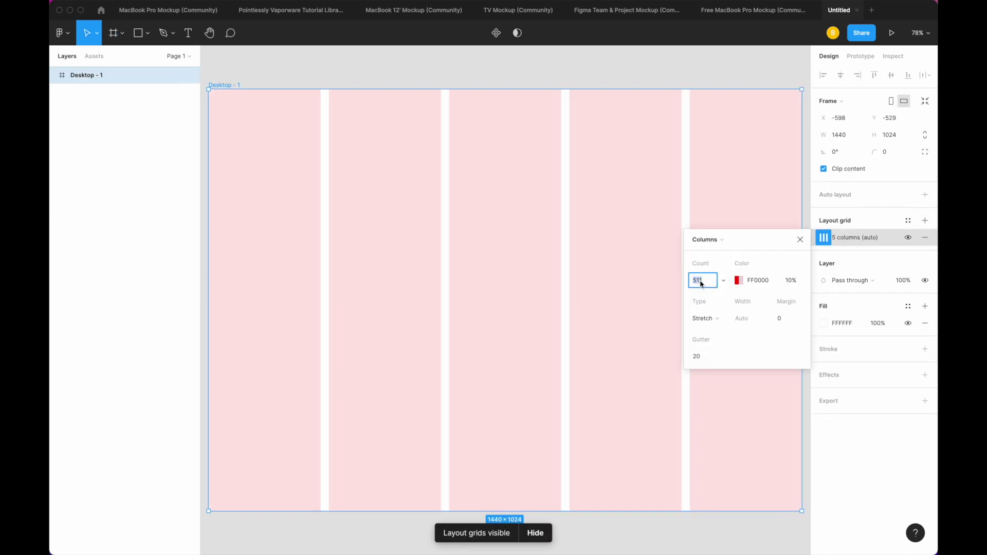
pyautogui.write('12')
pyautogui.click(790, 320)
pyautogui.write('135')
pyautogui.press('Return')
pyautogui.press('r')
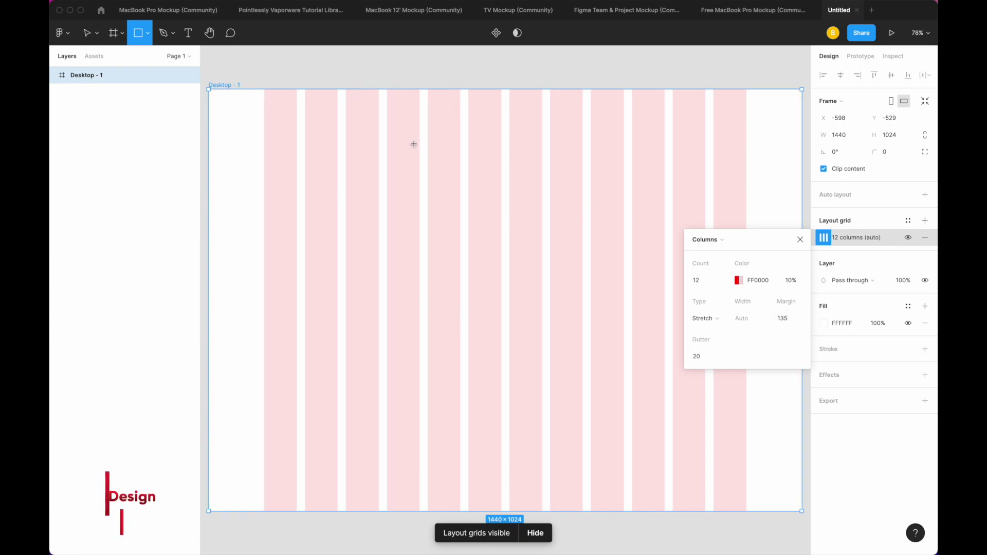
pyautogui.click(304, 91)
# Step: Make the top rectangle a 1440×80 bar filled white (FFFFFF)
pyautogui.moveTo(326, 106)
pyautogui.mouseDown()
pyautogui.moveTo(233, 111)
pyautogui.moveTo(802, 93)
pyautogui.mouseUp()
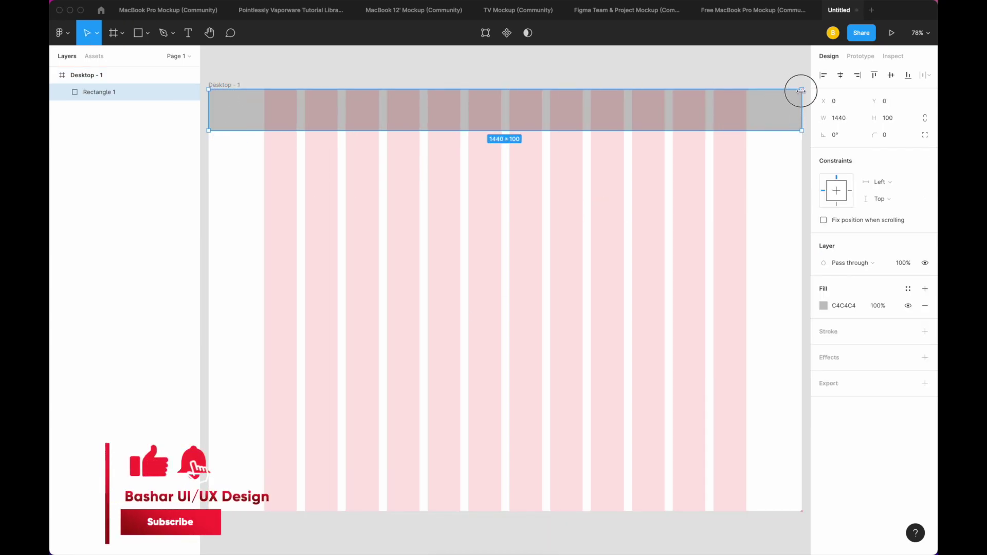
pyautogui.click(886, 119)
pyautogui.press('Return')
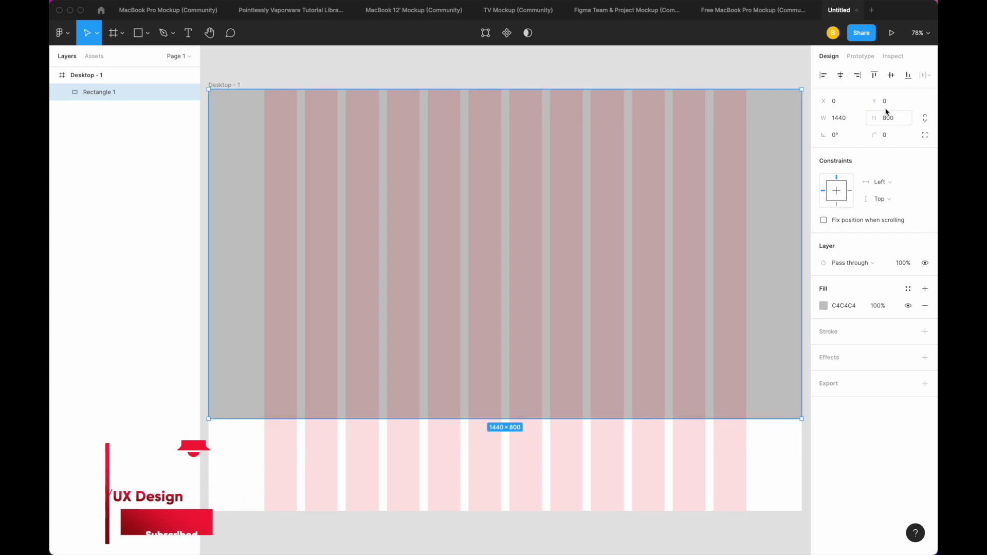
pyautogui.write('80')
pyautogui.press('Return')
pyautogui.click(837, 309)
pyautogui.write('ffffff')
pyautogui.press('Return')
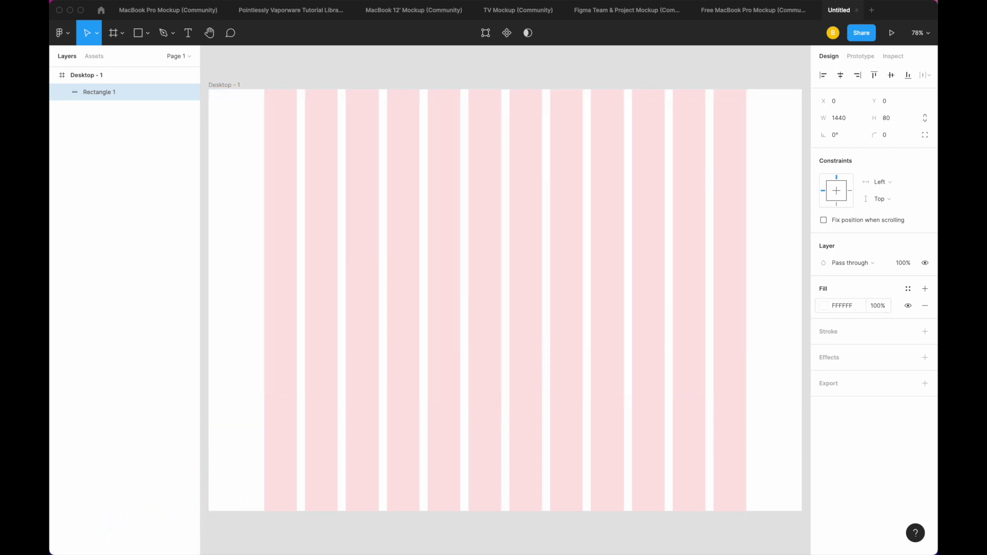
# Step: Tint the desktop frame light grey, reselect the header bar and hide the layout grids
pyautogui.click(241, 85)
pyautogui.click(823, 322)
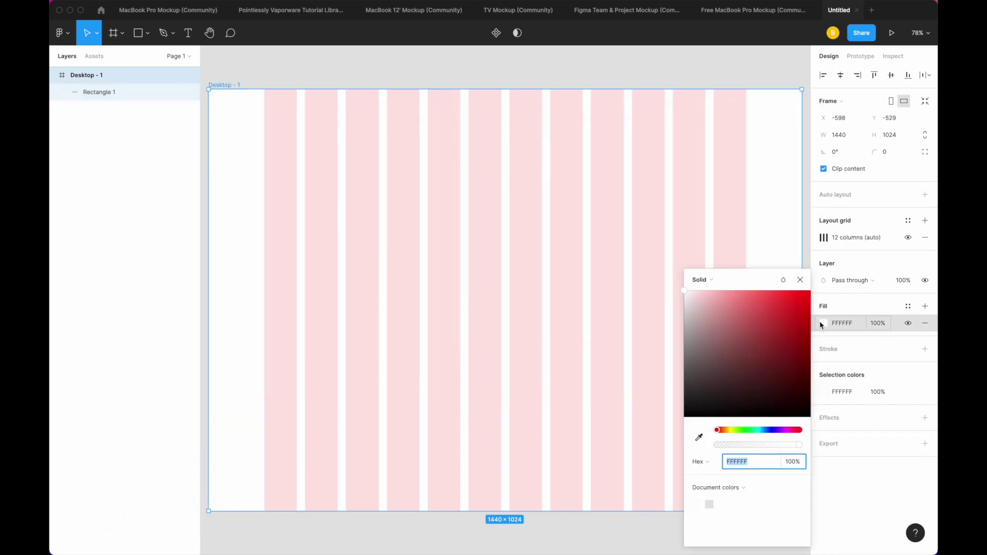
pyautogui.click(684, 298)
pyautogui.click(776, 110)
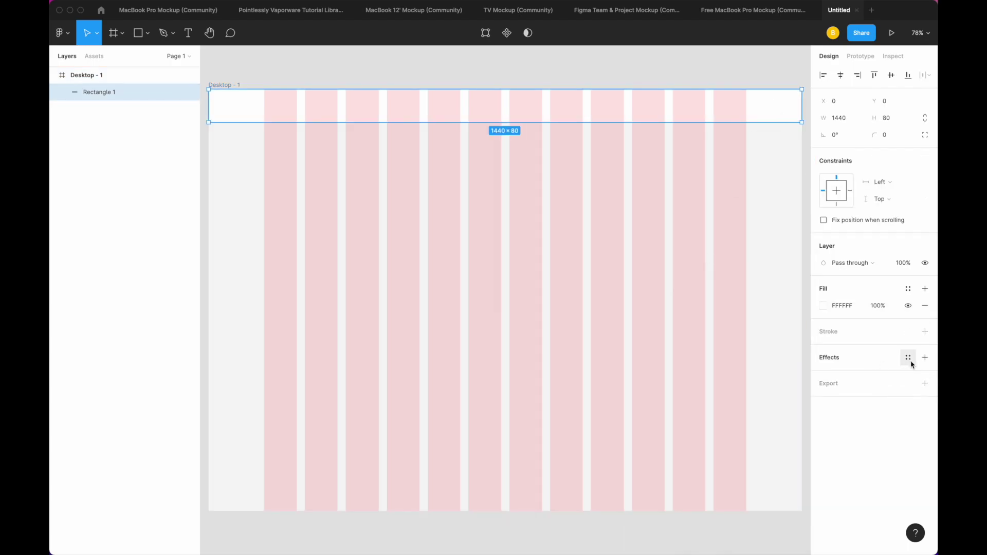
pyautogui.click(656, 198)
pyautogui.click(529, 110)
pyautogui.hotkey('ctrl', 'g')
# Step: Add an inner shadow to the header bar with blur 0 and 5% opacity
pyautogui.click(925, 357)
pyautogui.click(853, 374)
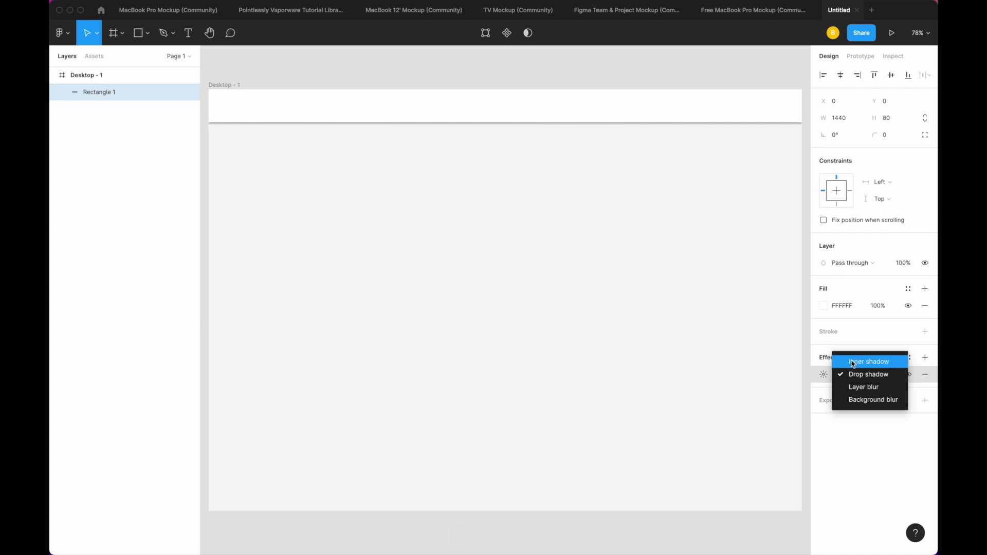
pyautogui.click(823, 374)
pyautogui.click(774, 400)
pyautogui.write('0')
pyautogui.click(748, 434)
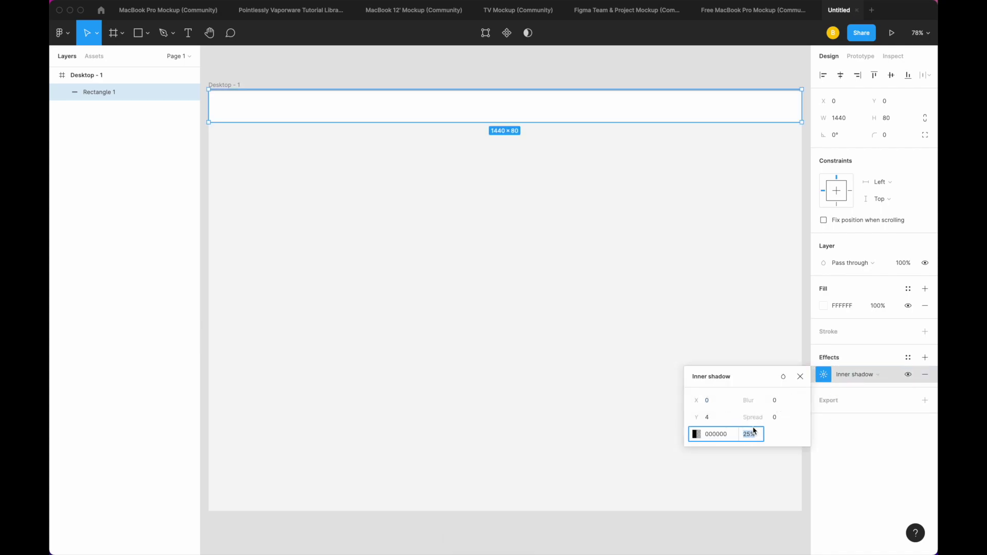
pyautogui.write('5')
pyautogui.click(712, 417)
pyautogui.write('-2')
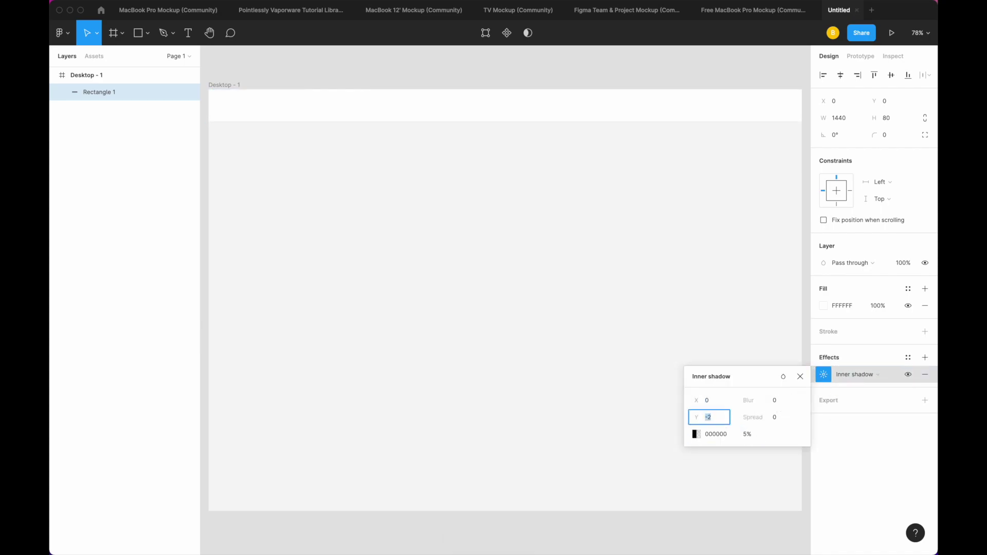
# Step: Insert the codesandbox icon from the Feather Icons plugin, searching 'des'
pyautogui.click(460, 171)
pyautogui.click(267, 108)
pyautogui.hotkey('ctrl', '/')
pyautogui.write('fe')
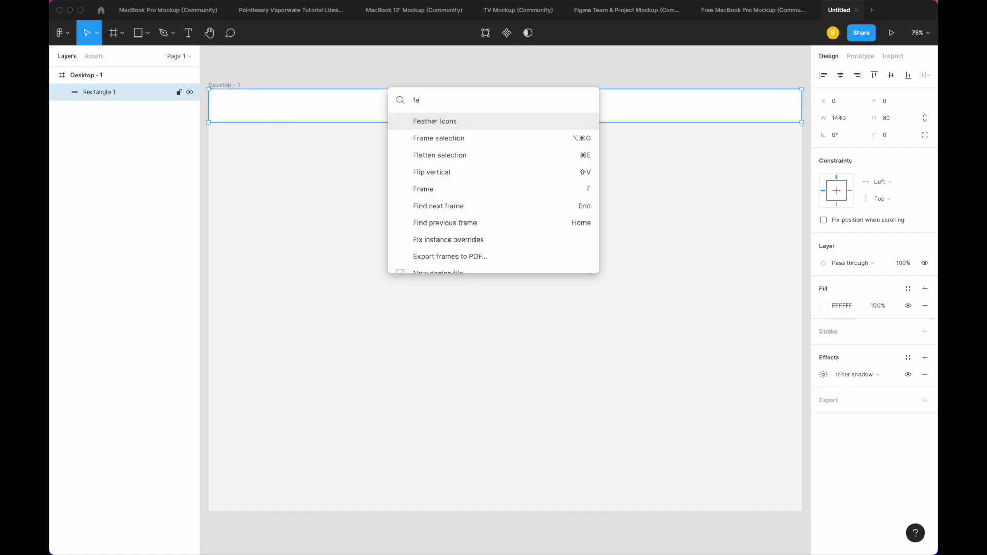
pyautogui.press('Return')
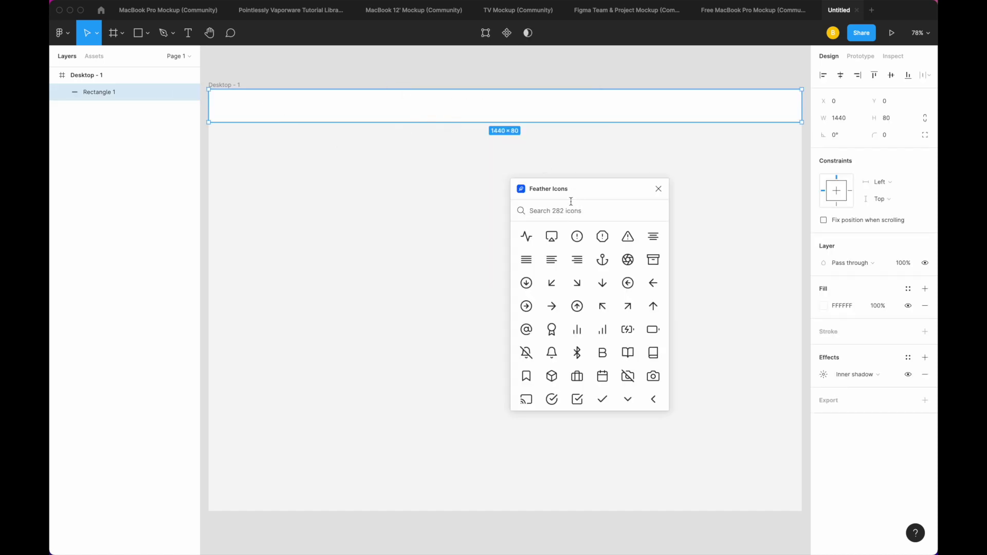
pyautogui.write('des')
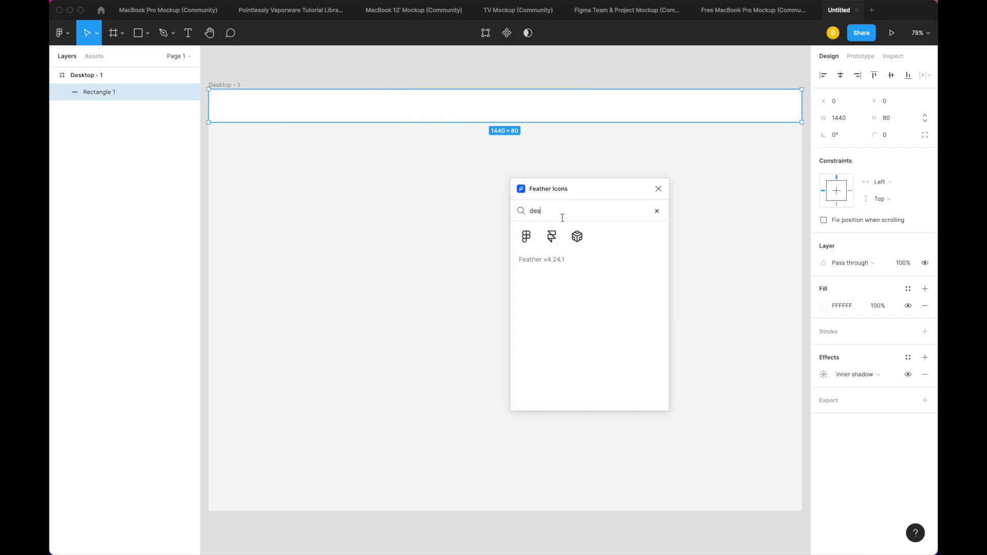
pyautogui.click(577, 237)
# Step: Move the icon inside Desktop - 1 onto the header bar and nudge it up 1px
pyautogui.click(658, 188)
pyautogui.moveTo(509, 304); pyautogui.dragTo(269, 103)
pyautogui.hotkey('ctrl', 'g')
pyautogui.hotkey('ctrl', 'x')
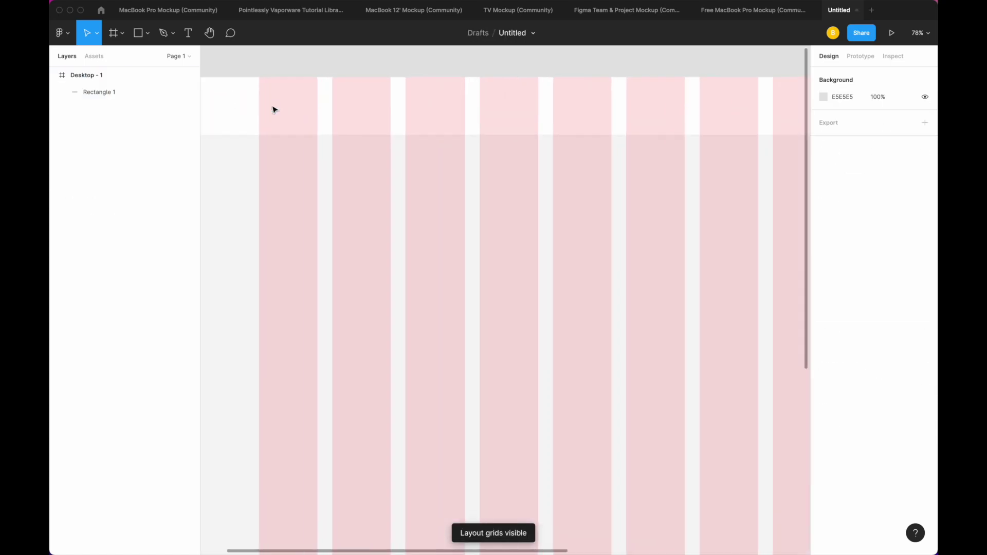
pyautogui.hotkey('ctrl', 'v')
pyautogui.press('Up')
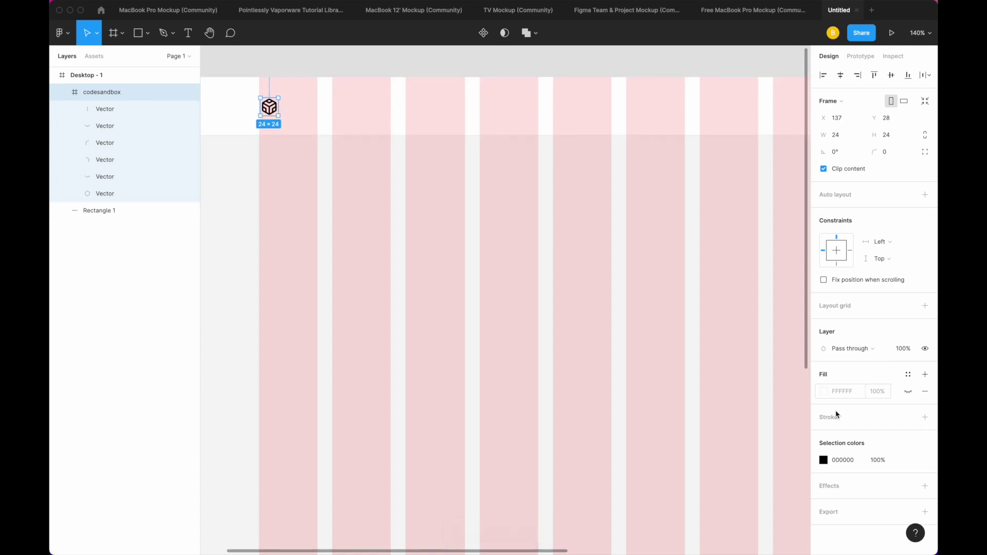
# Step: Place the 32 px icon at X 135 and add a name label in Avenir Heavy 16
pyautogui.click(306, 110)
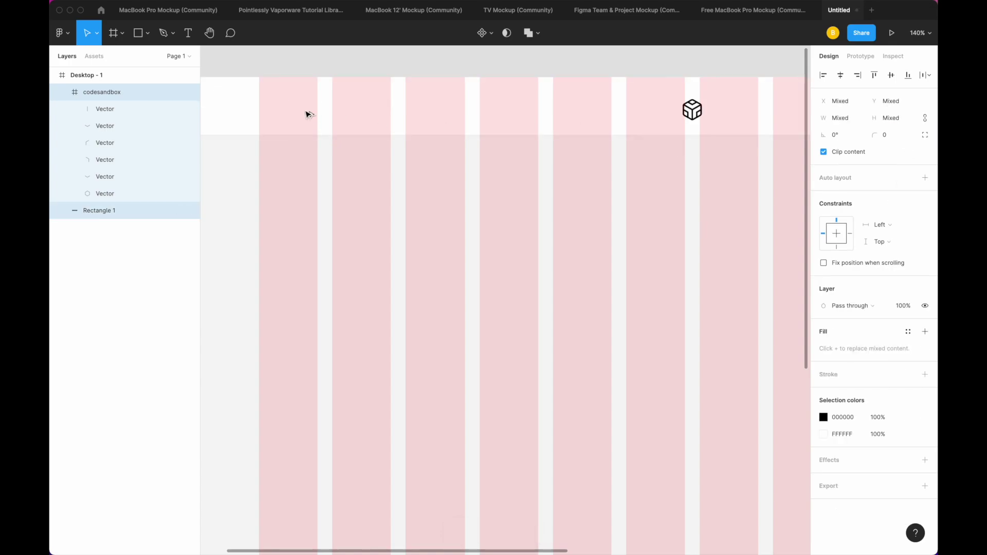
pyautogui.moveTo(694, 119); pyautogui.dragTo(274, 121)
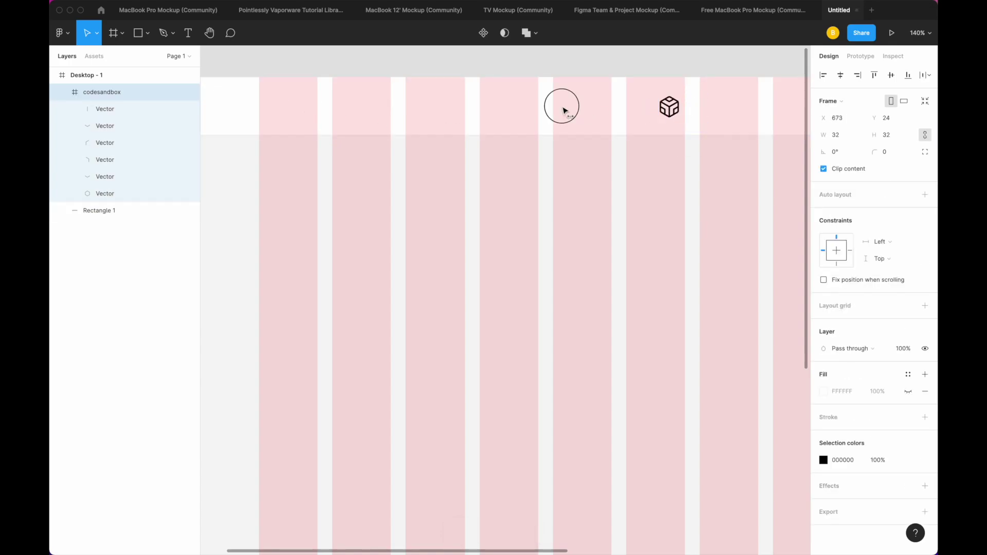
pyautogui.press('t')
pyautogui.click(294, 110)
pyautogui.write('Jhon Doe')
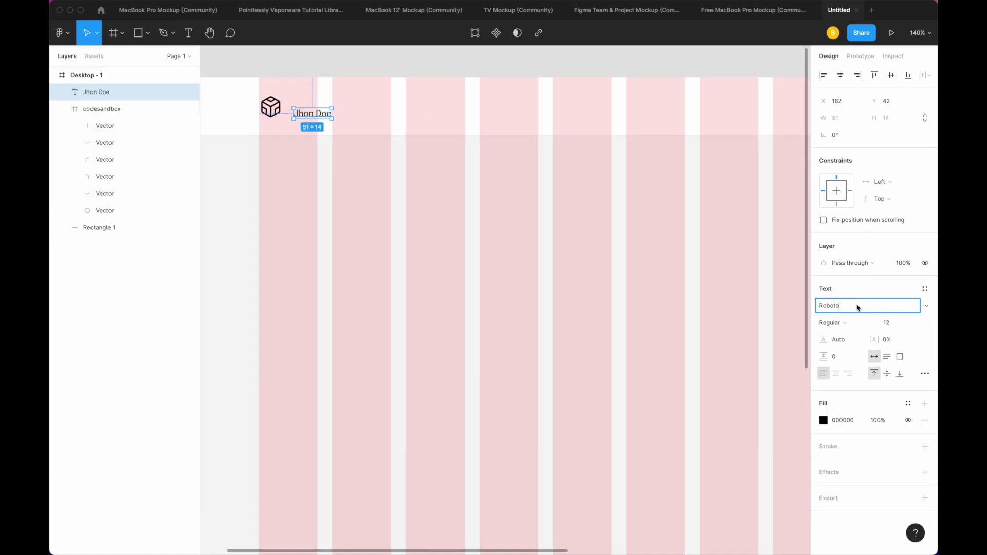
pyautogui.write('Avenir')
pyautogui.press('Return')
pyautogui.click(848, 320)
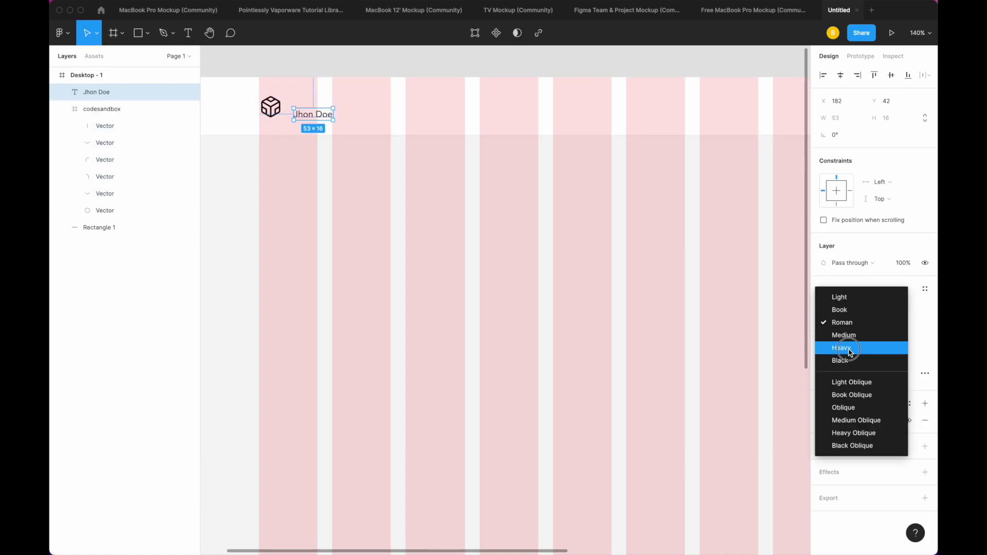
pyautogui.click(849, 348)
pyautogui.press('Return')
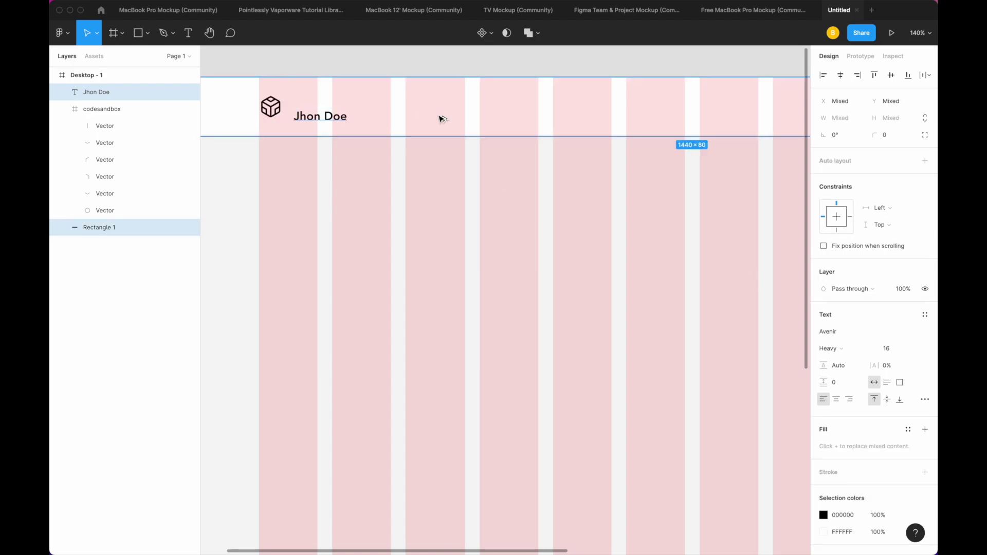
# Step: Align the name label beside the icon and colour the icon purple 4E31FF
pyautogui.moveTo(324, 106); pyautogui.dragTo(319, 106)
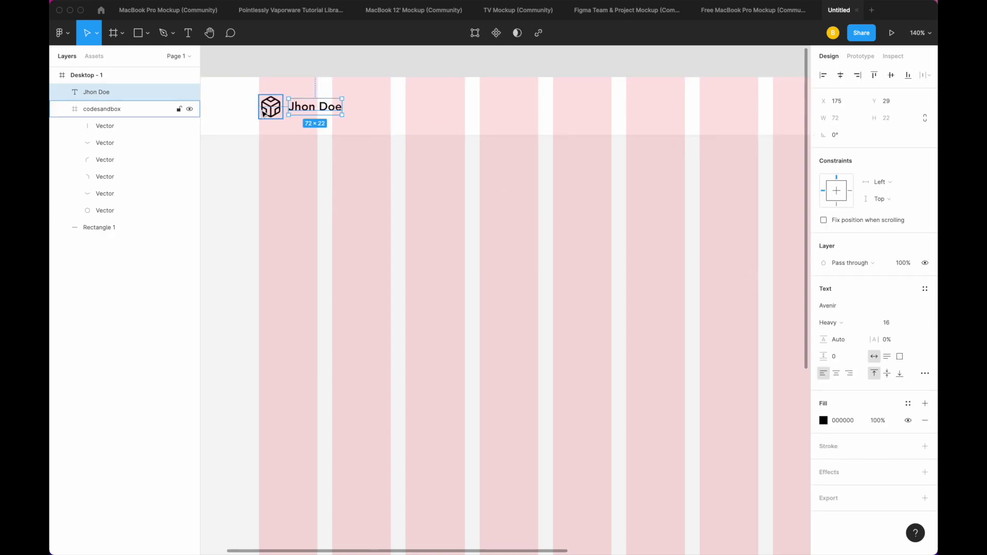
pyautogui.click(271, 106)
pyautogui.click(823, 460)
pyautogui.click(773, 430)
pyautogui.moveTo(771, 342); pyautogui.dragTo(789, 231)
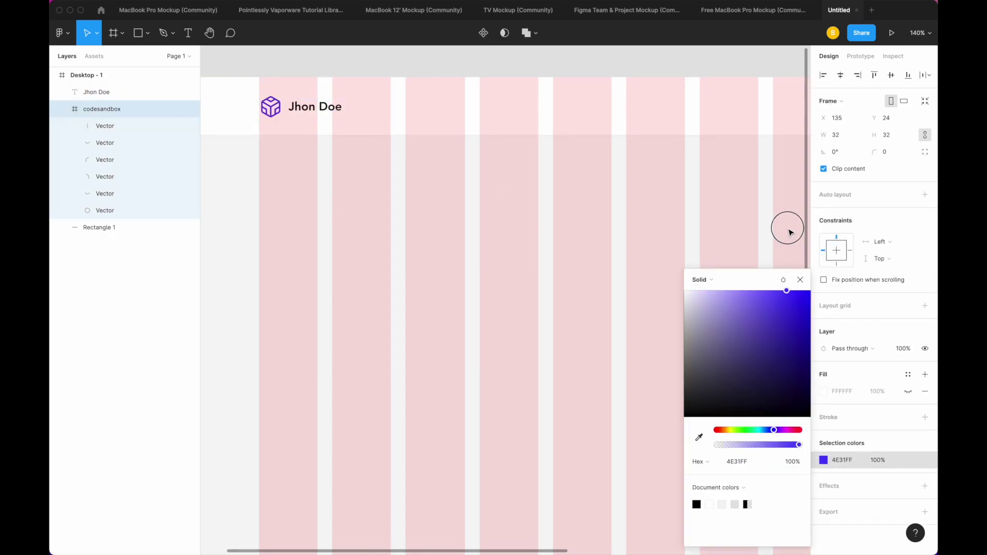
pyautogui.click(612, 276)
pyautogui.scroll(-5, 577, 203)
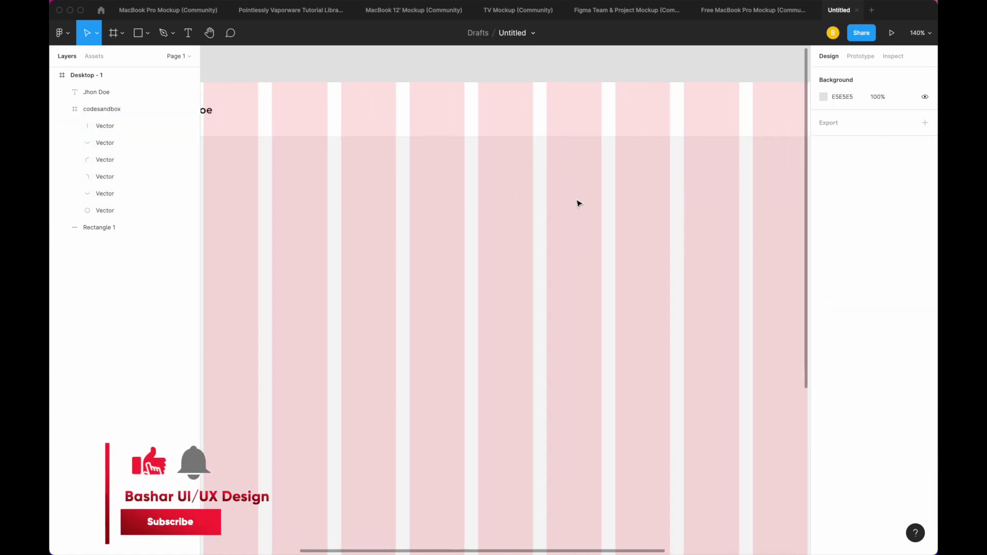
# Step: Duplicate the name label to the header's right as a 'Dribbble' link wrapped in auto layout
pyautogui.click(321, 103)
pyautogui.hotkey('ctrl', 'd')
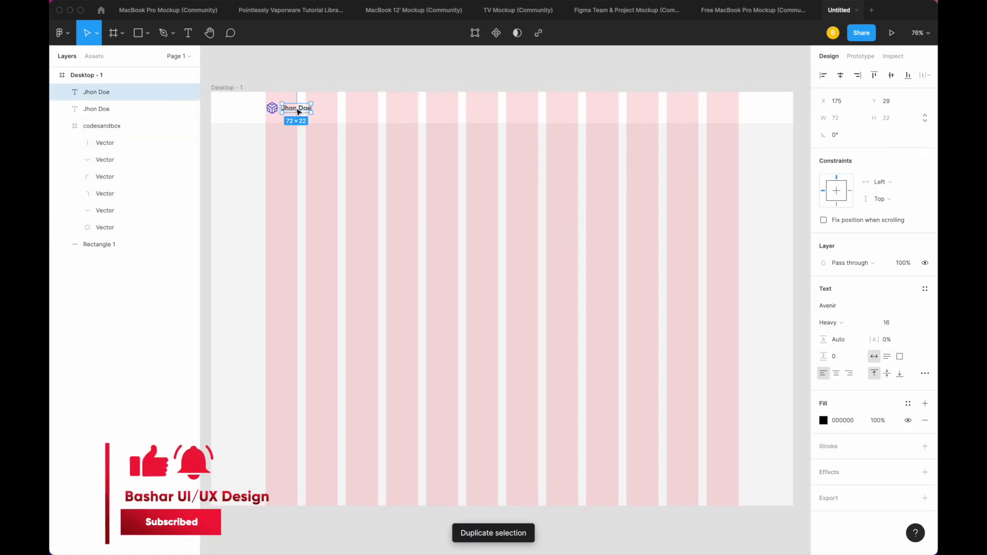
pyautogui.moveTo(293, 106); pyautogui.dragTo(723, 107)
pyautogui.doubleClick(725, 108)
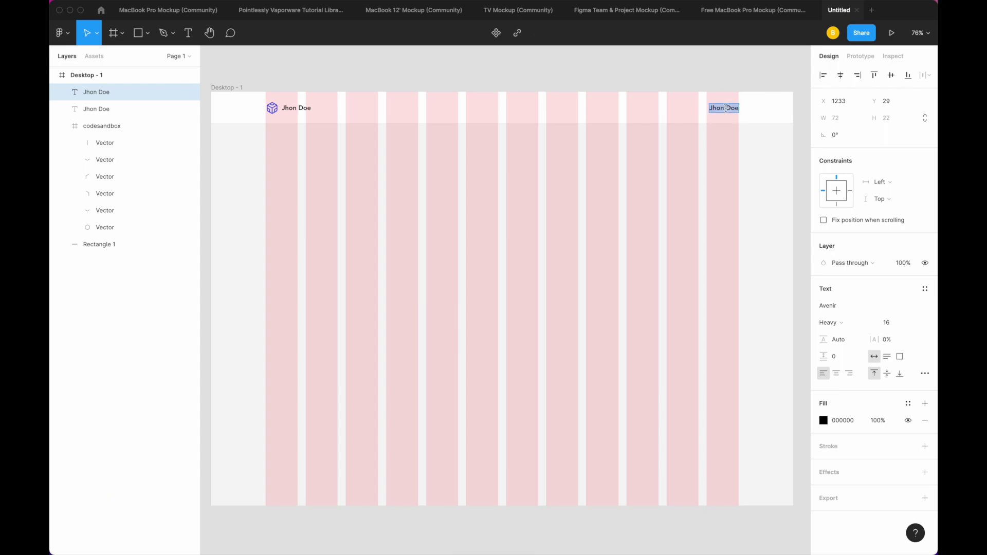
pyautogui.write('Dribbble')
pyautogui.hotkey('shift', 'a')
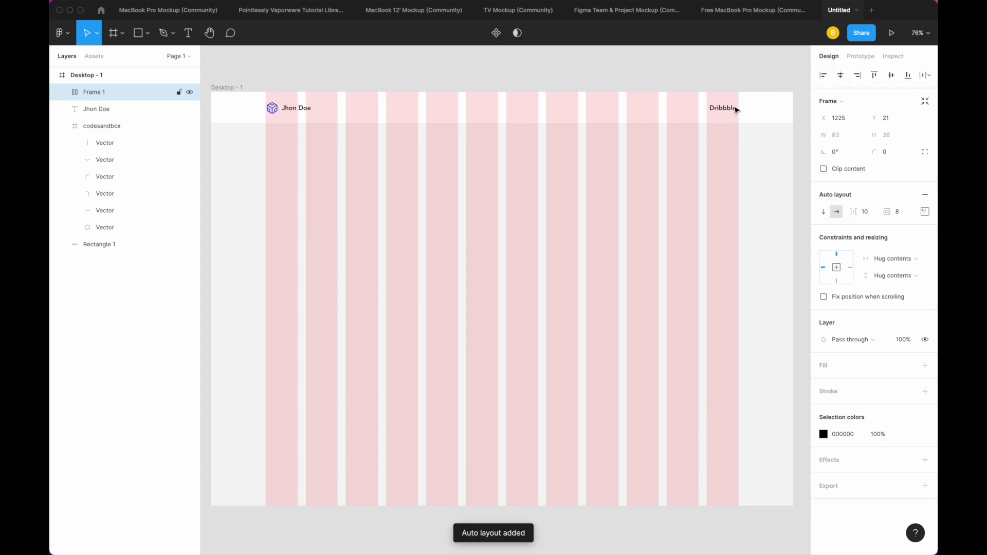
pyautogui.click(722, 114)
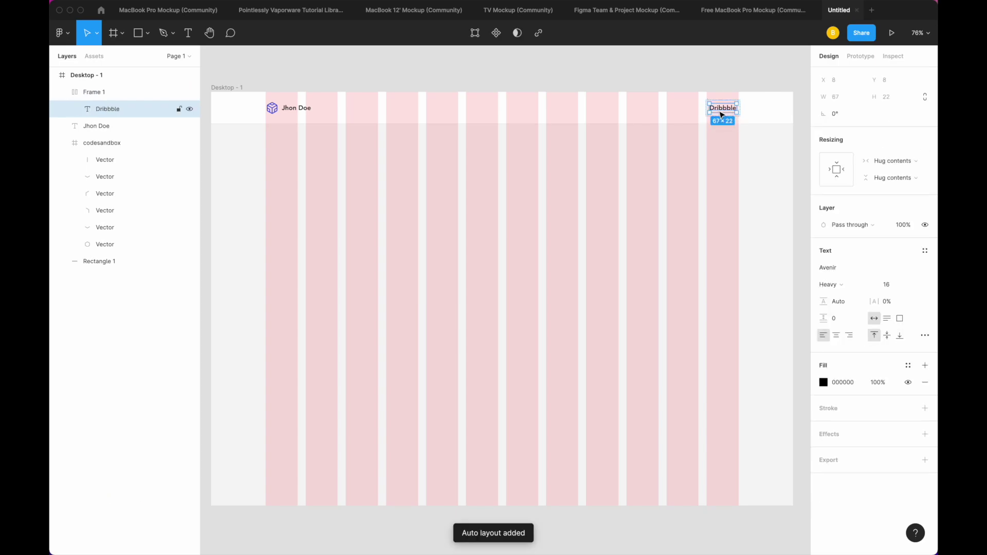
pyautogui.click(84, 91)
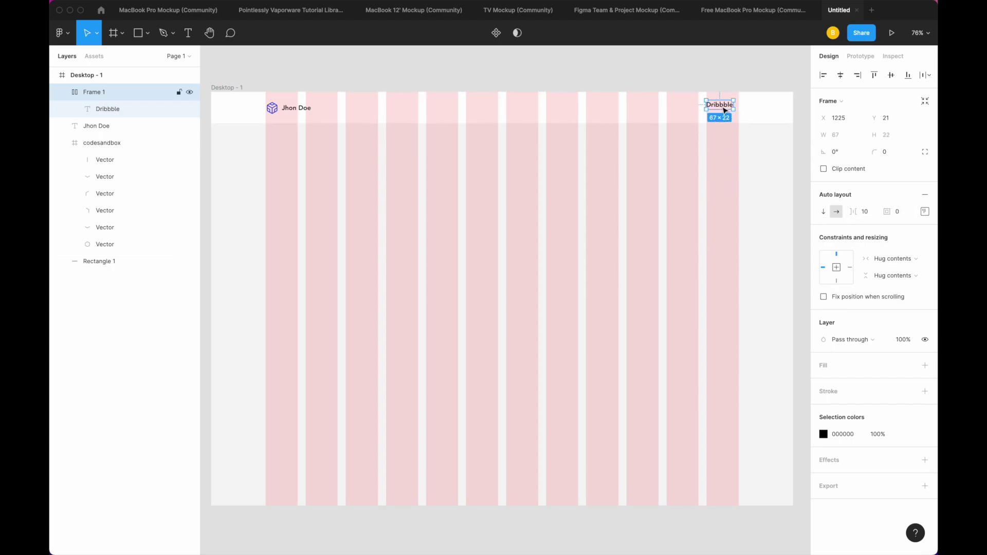
# Step: Duplicate the Dribbble link into four nav items and align the row with the grid
pyautogui.press('super+d')
pyautogui.press('super+z')
pyautogui.press('super+d')
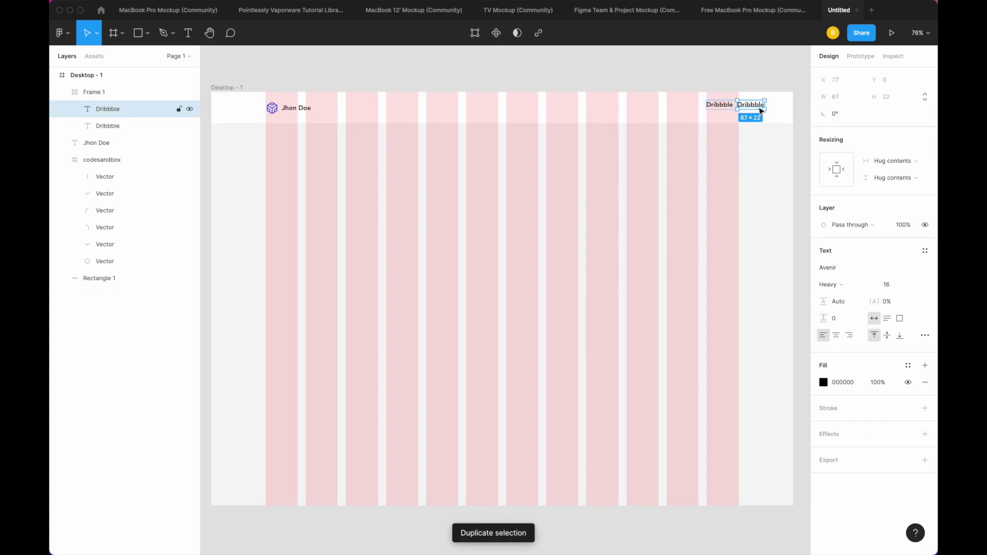
pyautogui.press('super+d')
pyautogui.press('super+d')
pyautogui.press('Escape')
pyautogui.moveTo(759, 113); pyautogui.dragTo(693, 116)
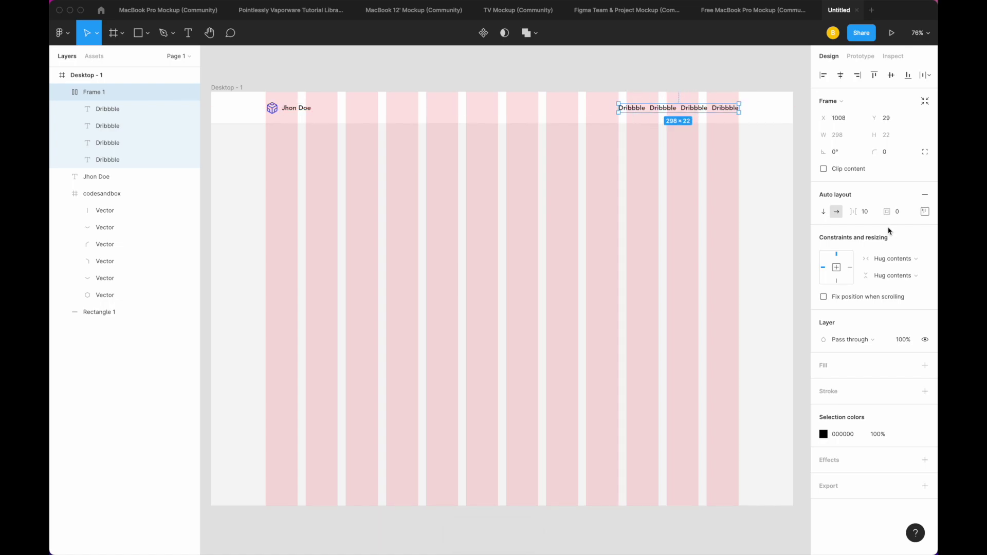
pyautogui.moveTo(736, 114); pyautogui.dragTo(728, 114)
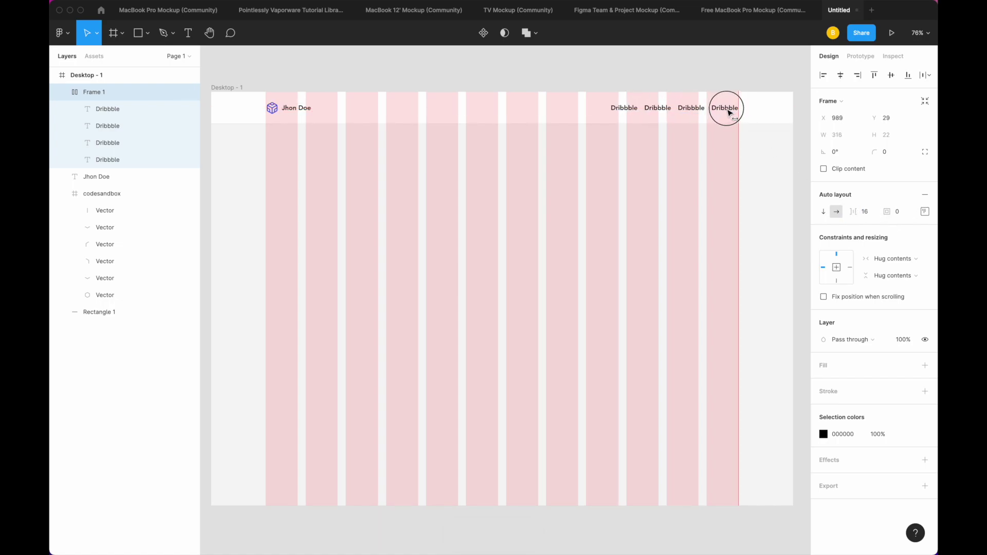
# Step: Rename the copies to Behance, Uplabs and Insatagram, then hide the layout grid
pyautogui.doubleClick(624, 108)
pyautogui.doubleClick(655, 109)
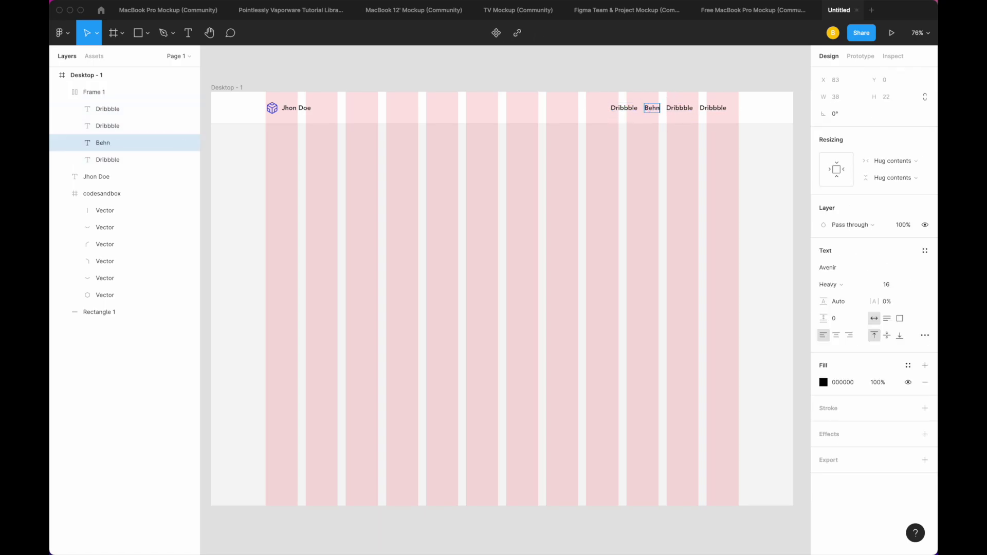
pyautogui.doubleClick(690, 107)
pyautogui.write('Uplab')
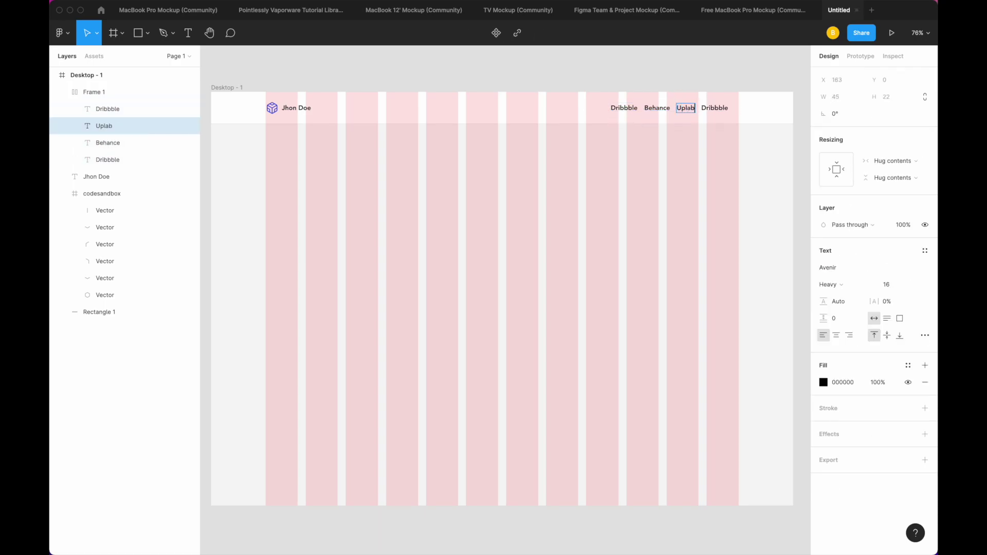
pyautogui.write('s')
pyautogui.click(722, 109)
pyautogui.write('Insatagram')
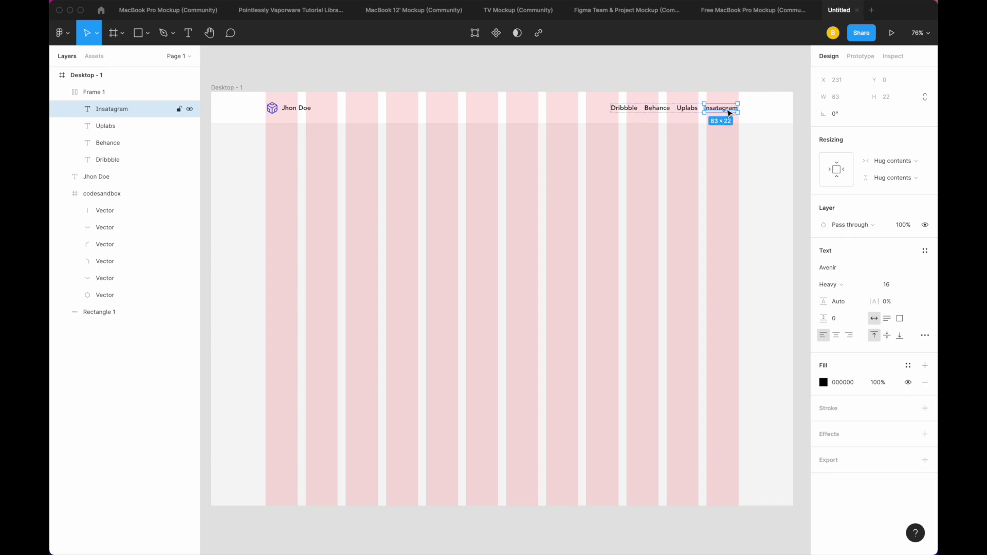
pyautogui.click(635, 109)
pyautogui.hotkey('ctrl', 'g')
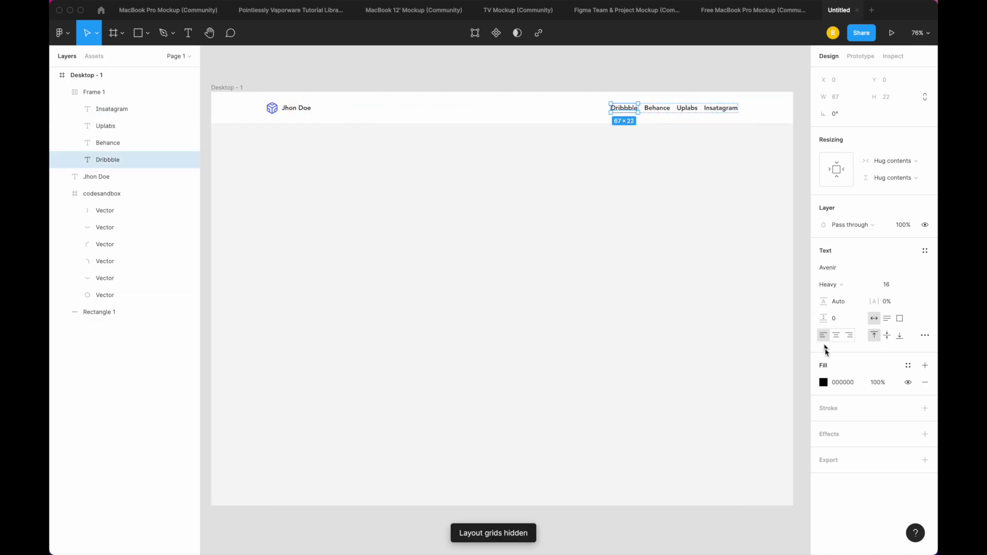
# Step: Colour the Dribbble link magenta pink and Behance the document blue
pyautogui.click(823, 381)
pyautogui.click(785, 430)
pyautogui.moveTo(769, 324); pyautogui.dragTo(776, 267)
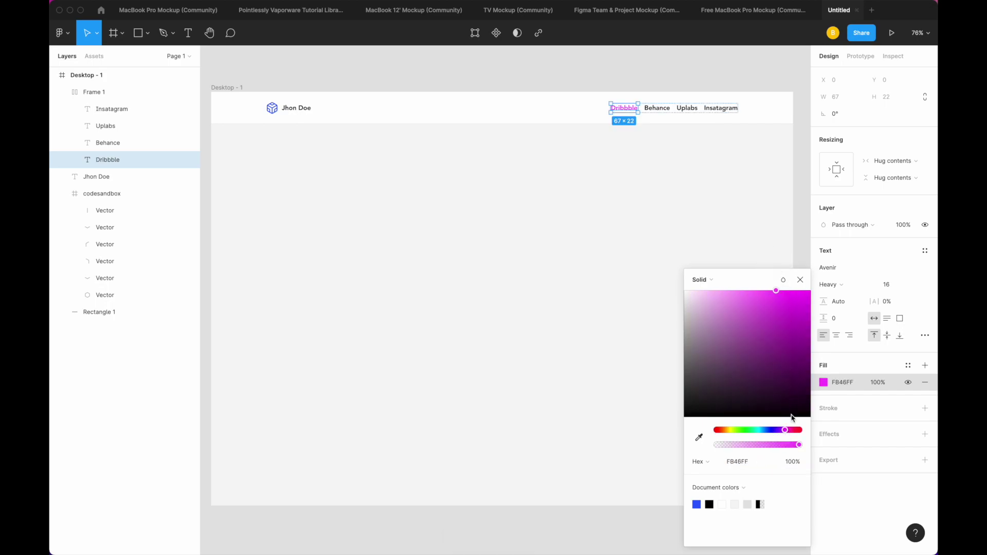
pyautogui.click(657, 108)
pyautogui.click(823, 382)
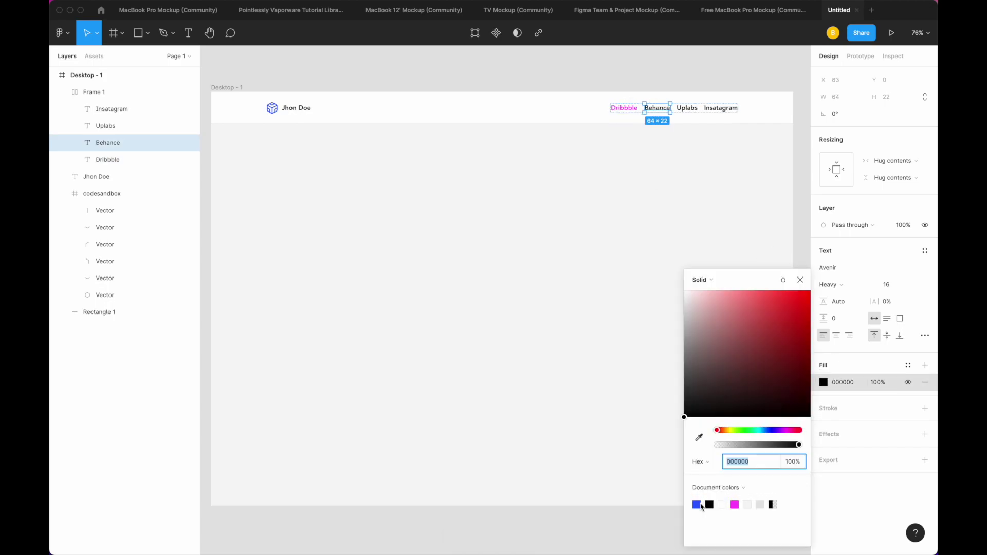
pyautogui.click(700, 505)
# Step: Colour the Uplabs link orange and the Insatagram link red
pyautogui.click(686, 108)
pyautogui.click(823, 382)
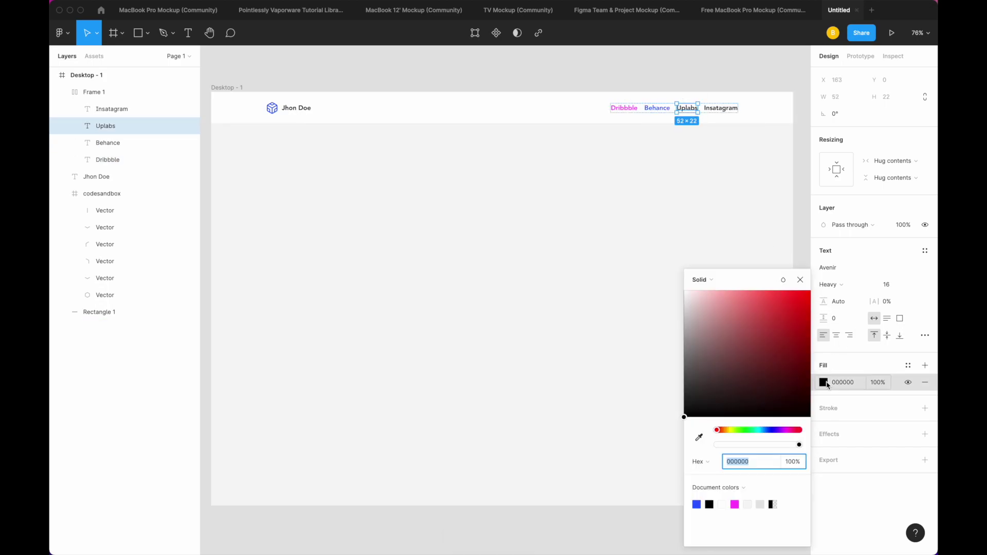
pyautogui.click(732, 430)
pyautogui.moveTo(769, 363); pyautogui.dragTo(773, 330)
pyautogui.click(720, 108)
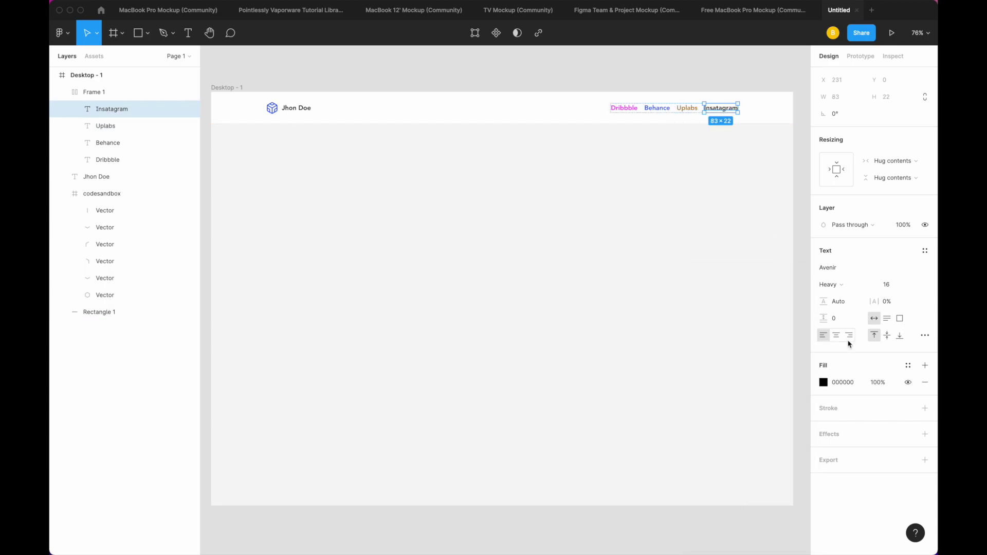
pyautogui.click(823, 382)
pyautogui.click(678, 111)
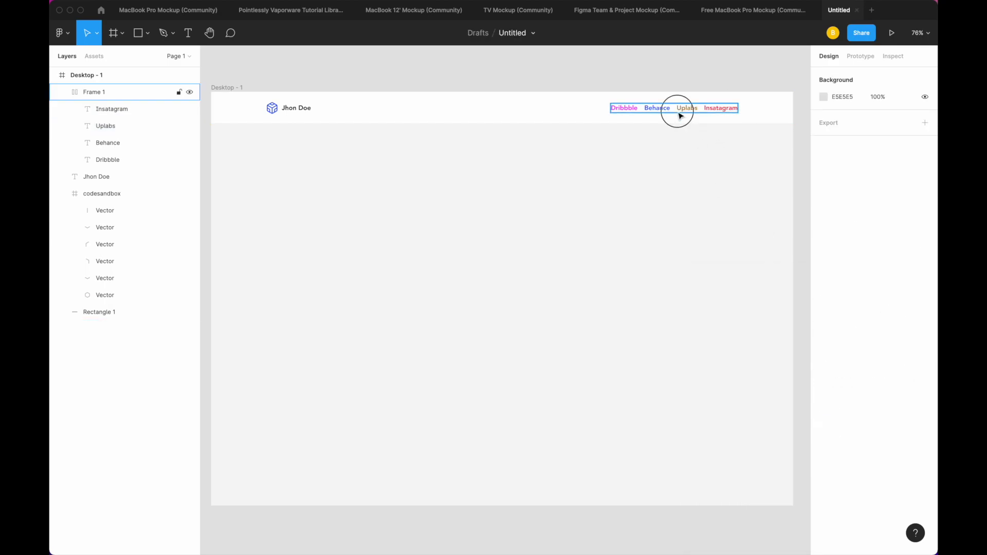
# Step: Select the nav row, show the layout grid again and clear the selection
pyautogui.click(758, 170)
pyautogui.hotkey('ctrl', 'g')
pyautogui.click(734, 108)
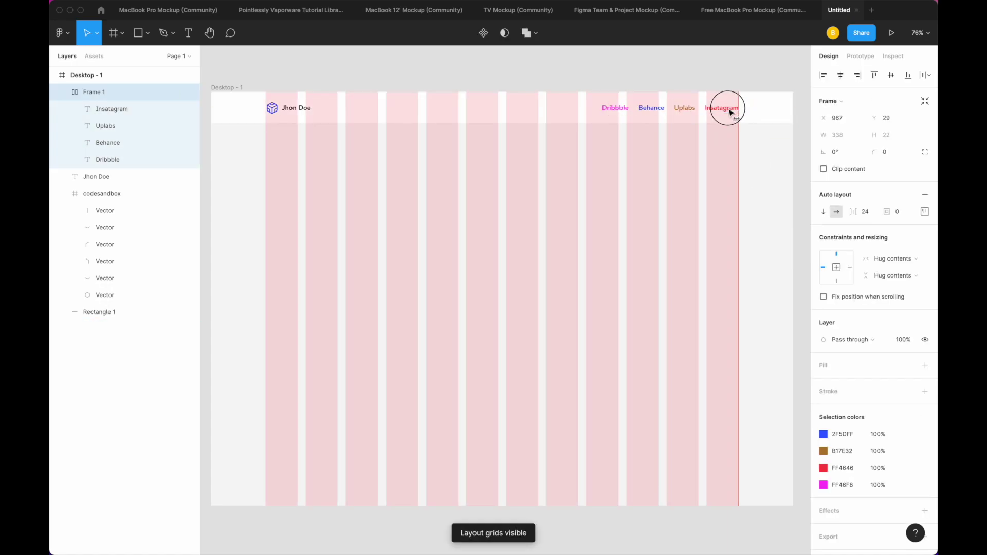
pyautogui.press('Escape')
pyautogui.press('Escape')
# Step: Add a name heading on the first grid column in Medium 40 and duplicate it
pyautogui.press('t')
pyautogui.click(280, 206)
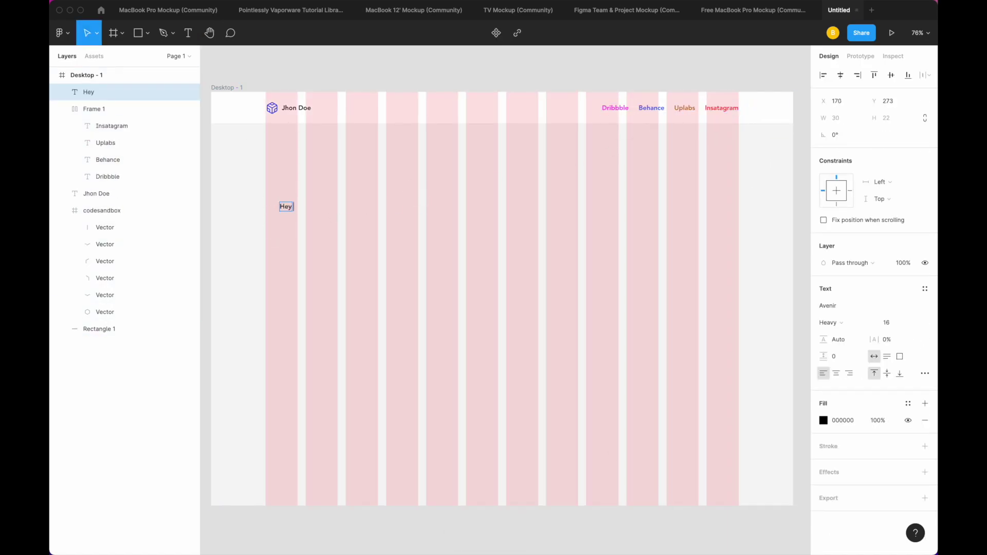
pyautogui.moveTo(295, 207); pyautogui.dragTo(282, 206)
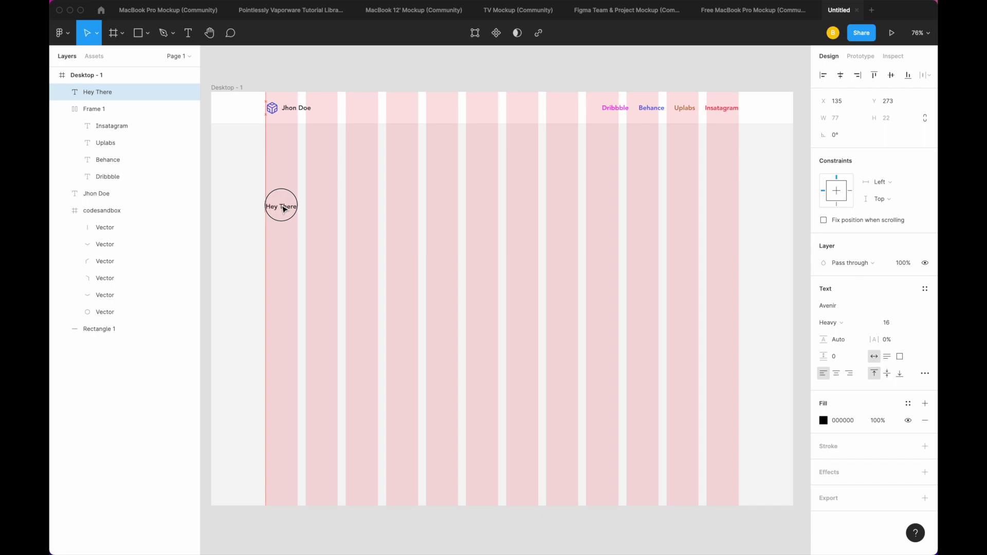
pyautogui.doubleClick(281, 206)
pyautogui.write('Jhon Doe')
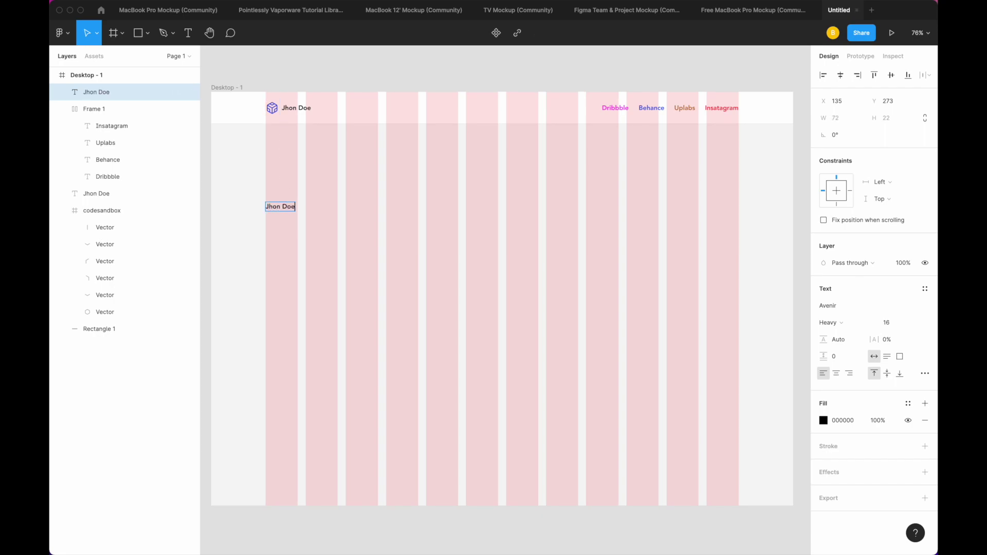
pyautogui.click(853, 323)
pyautogui.click(870, 312)
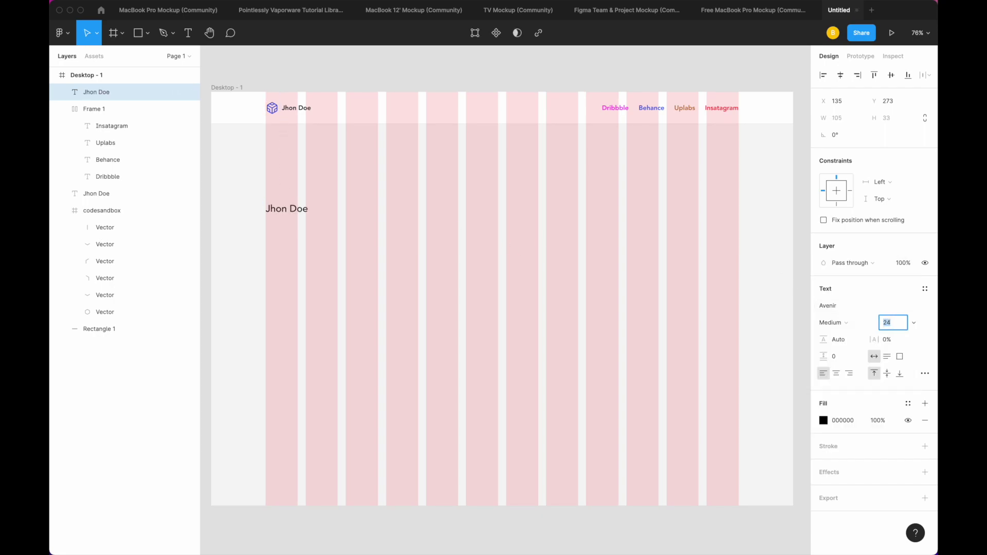
pyautogui.write('40')
pyautogui.press('Return')
pyautogui.moveTo(312, 212)
pyautogui.mouseDown()
pyautogui.moveTo(313, 201)
pyautogui.moveTo(311, 237)
pyautogui.moveTo(435, 214)
pyautogui.moveTo(395, 218)
pyautogui.moveTo(424, 209)
pyautogui.mouseUp()
pyautogui.hotkey('ctrl', 'd')
# Step: Draw a short bar beside the heading filled blue 2F5DFF
pyautogui.press('r')
pyautogui.scroll(5, 374, 211)
pyautogui.click(823, 306)
pyautogui.write('2F5DFF')
pyautogui.press('Return')
pyautogui.press('Escape')
# Step: Set the lower name copy to Avenir Roman at size 48
pyautogui.scroll(-5, 425, 209)
pyautogui.hscroll(-3, 425, 209)
pyautogui.press('Tab')
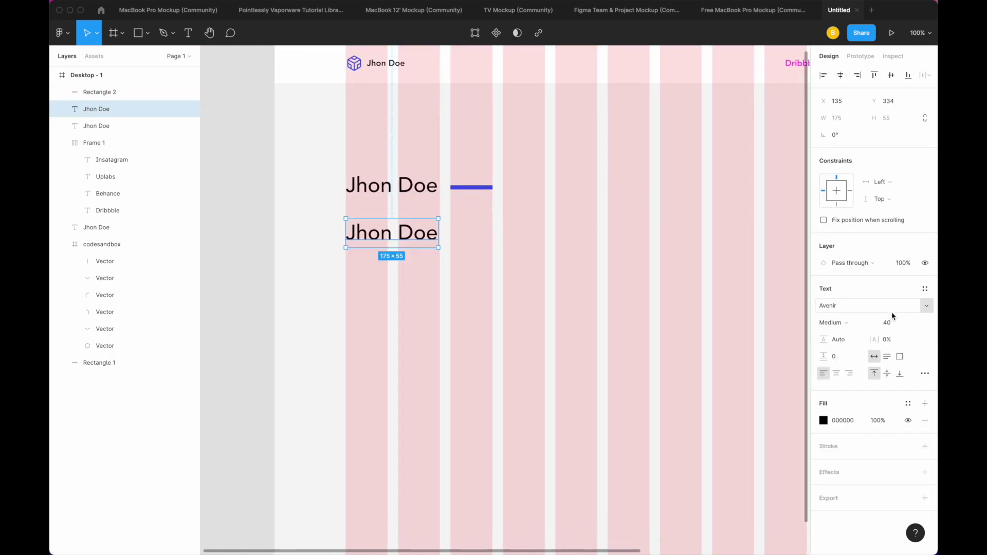
pyautogui.click(887, 322)
pyautogui.write('48')
pyautogui.press('Return')
pyautogui.click(830, 322)
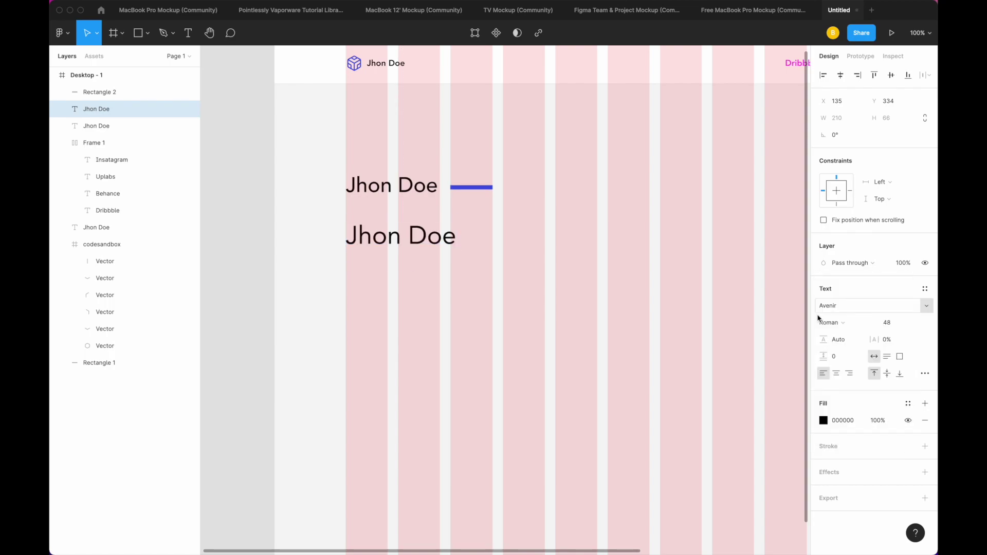
pyautogui.hotkey('shift', '1')
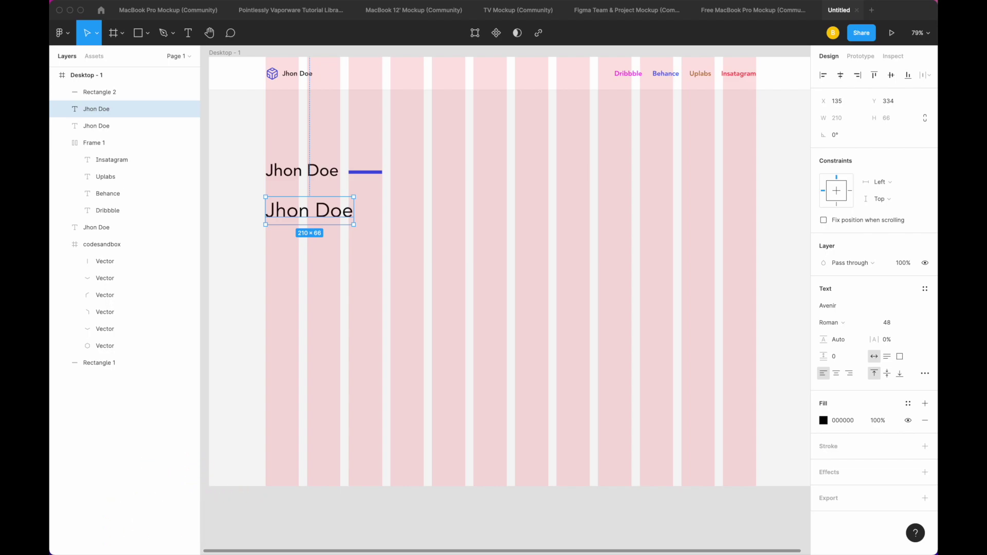
# Step: Replace the lower name text with the pasted intro bio and set its wrap width
pyautogui.press('Return')
pyautogui.hotkey('ctrl', 'v')
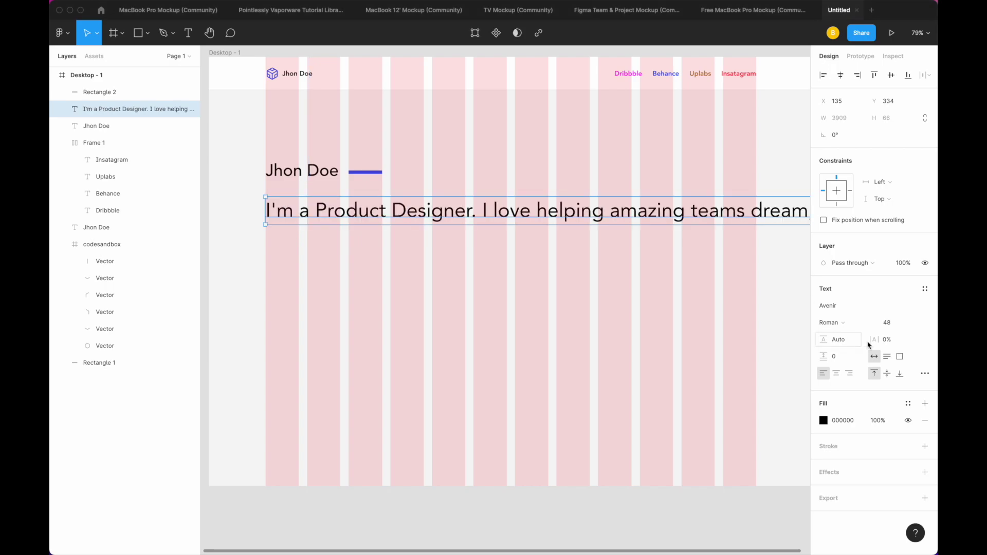
pyautogui.scroll(-5, 590, 270)
pyautogui.moveTo(716, 251)
pyautogui.mouseDown()
pyautogui.moveTo(574, 237)
pyautogui.moveTo(527, 210)
pyautogui.mouseUp()
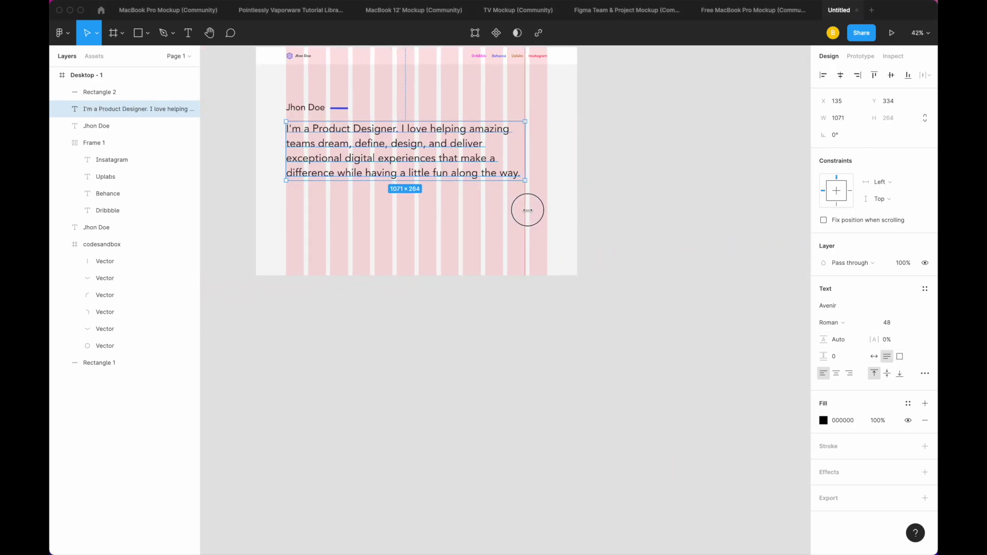
pyautogui.scroll(3, 374, 116)
# Step: Wrap the name and blue bar in an auto layout with a 20 gap
pyautogui.click(307, 135)
pyautogui.click(892, 322)
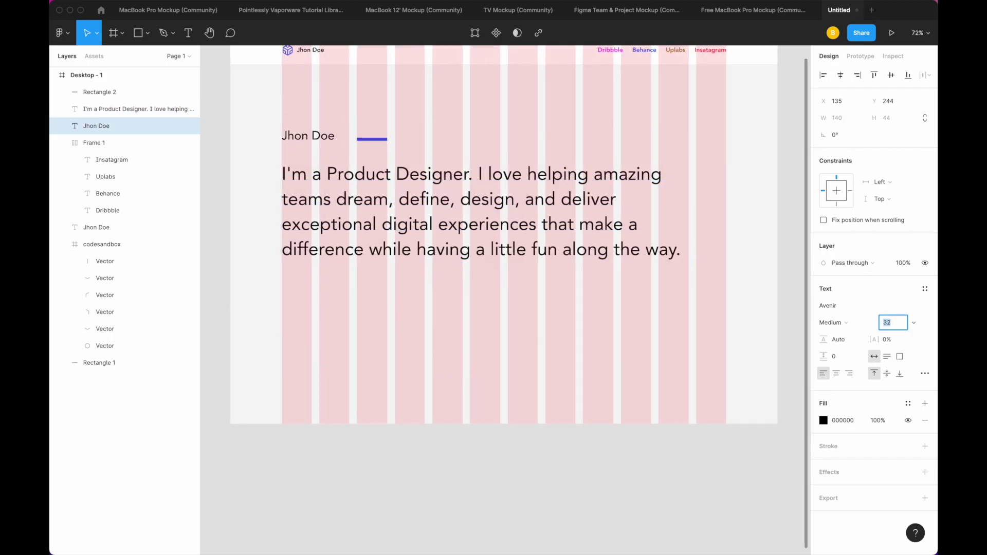
pyautogui.click(367, 139)
pyautogui.click(885, 135)
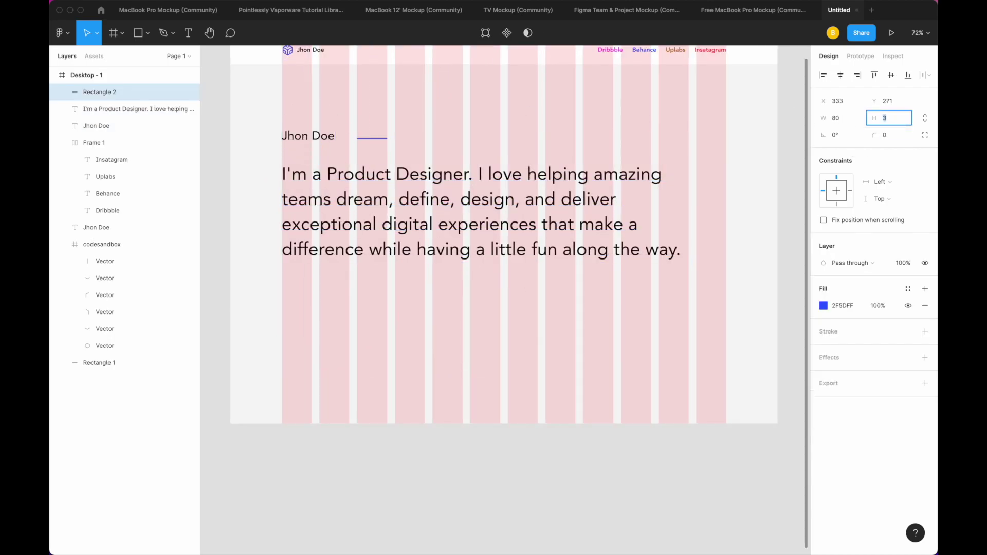
pyautogui.keyDown('shift'); pyautogui.click(324, 136); pyautogui.keyUp('shift')
pyautogui.hotkey('shift', 'a')
pyautogui.click(924, 211)
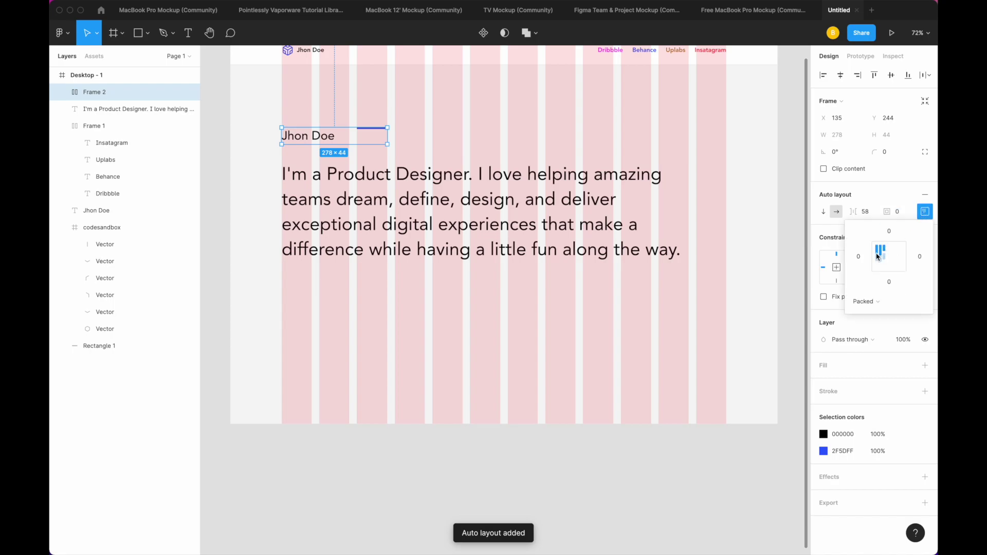
pyautogui.click(865, 211)
pyautogui.write('20')
pyautogui.press('Return')
# Step: Set the intro paragraph to size 40 and stack it under the name row with Shift+A
pyautogui.click(417, 252)
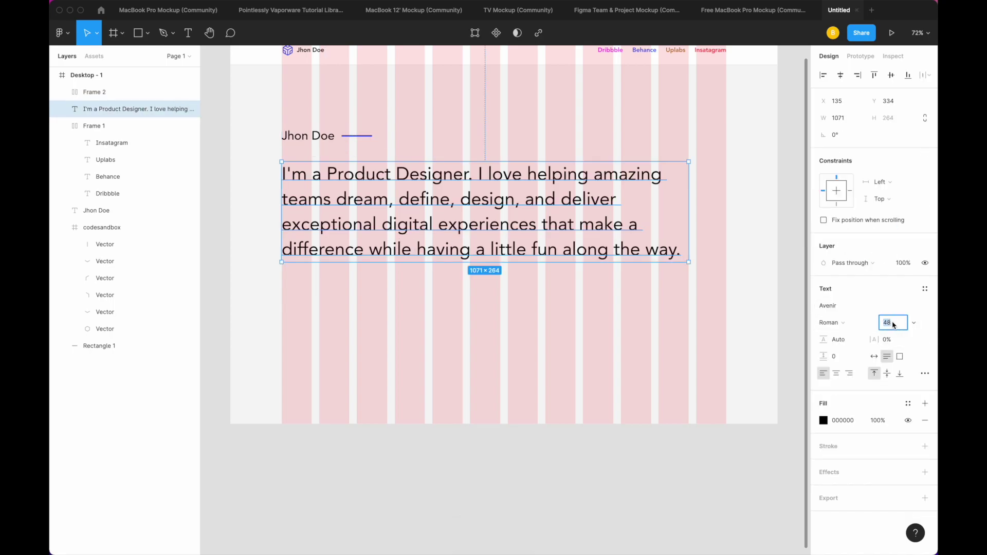
pyautogui.write('40')
pyautogui.press('Return')
pyautogui.keyDown('shift'); pyautogui.click(314, 136); pyautogui.keyUp('shift')
pyautogui.hotkey('shift', 'a')
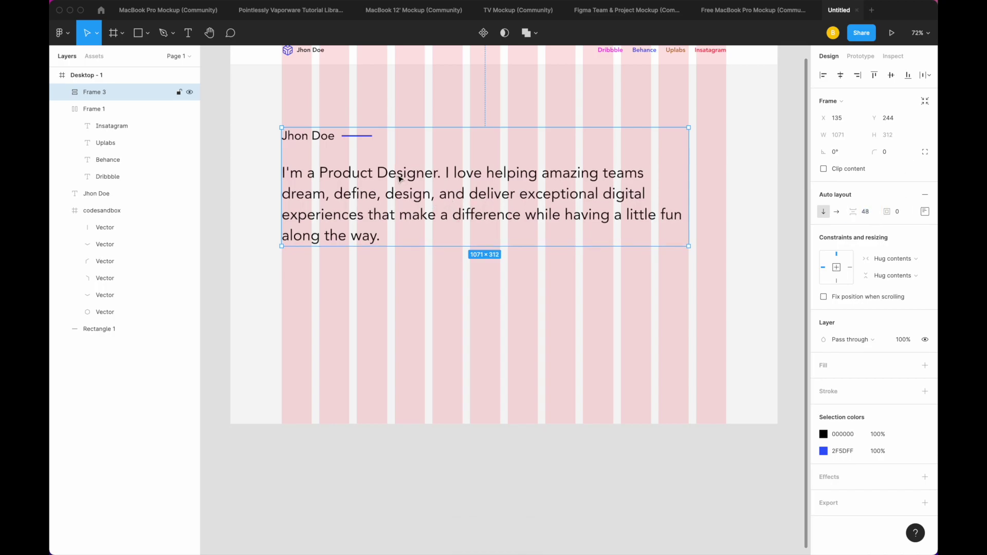
# Step: Make the words 'Product Designer.' Heavy weight with fill 2F5DFF
pyautogui.doubleClick(425, 176)
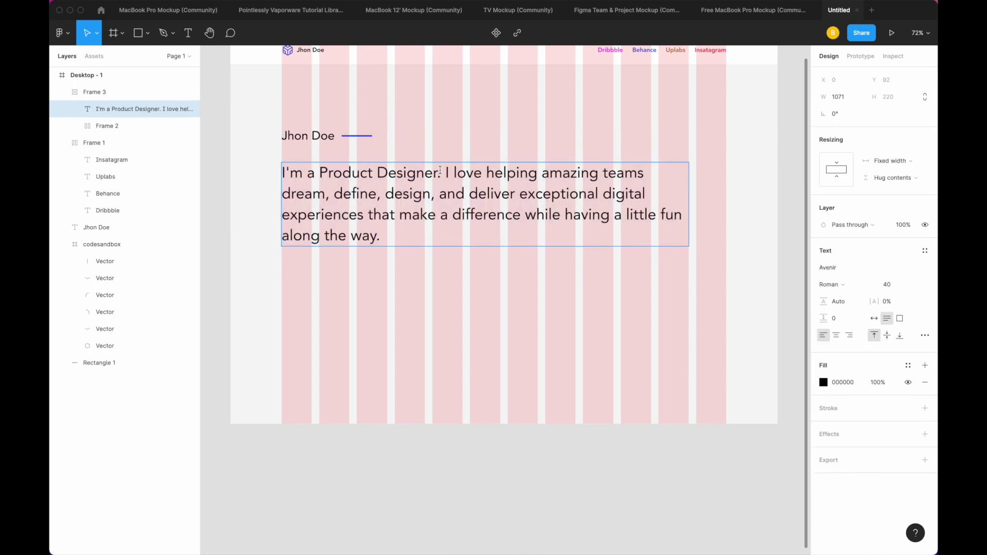
pyautogui.moveTo(440, 170); pyautogui.dragTo(334, 172)
pyautogui.click(859, 290)
pyautogui.click(856, 310)
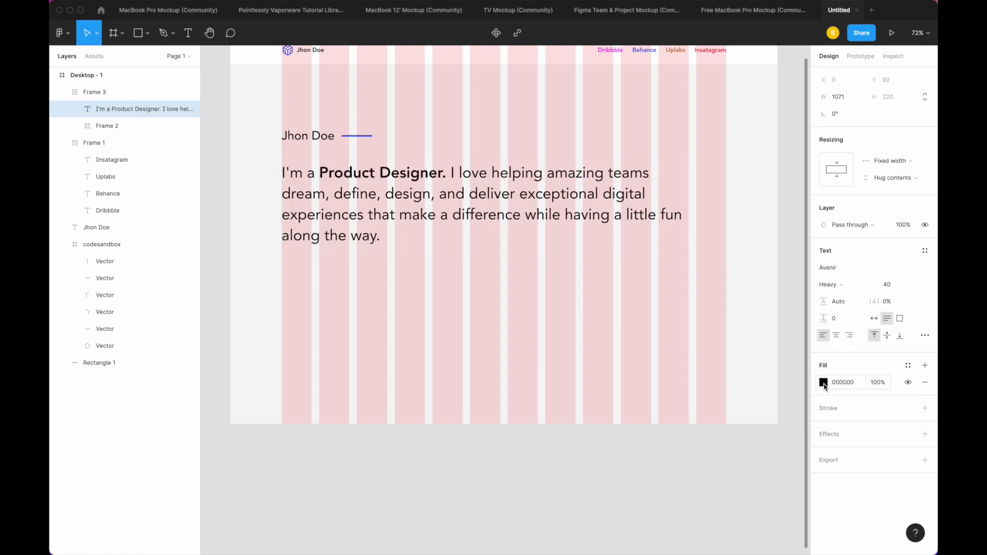
pyautogui.click(823, 382)
pyautogui.click(696, 504)
pyautogui.press('Escape')
pyautogui.press('Escape')
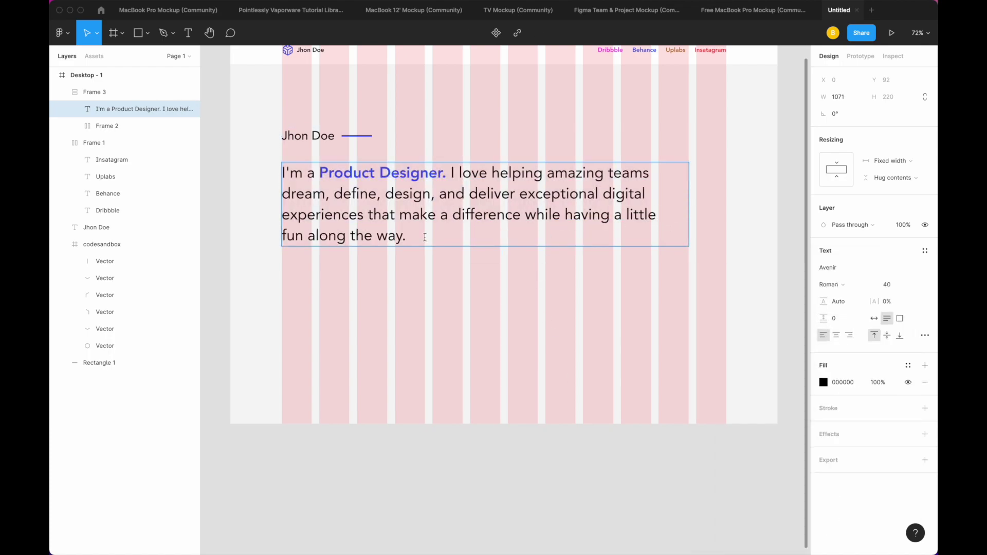
pyautogui.click(337, 145)
# Step: Draw two side-by-side 304-tall grey placeholder rectangles below the intro
pyautogui.click(328, 341)
pyautogui.press('r')
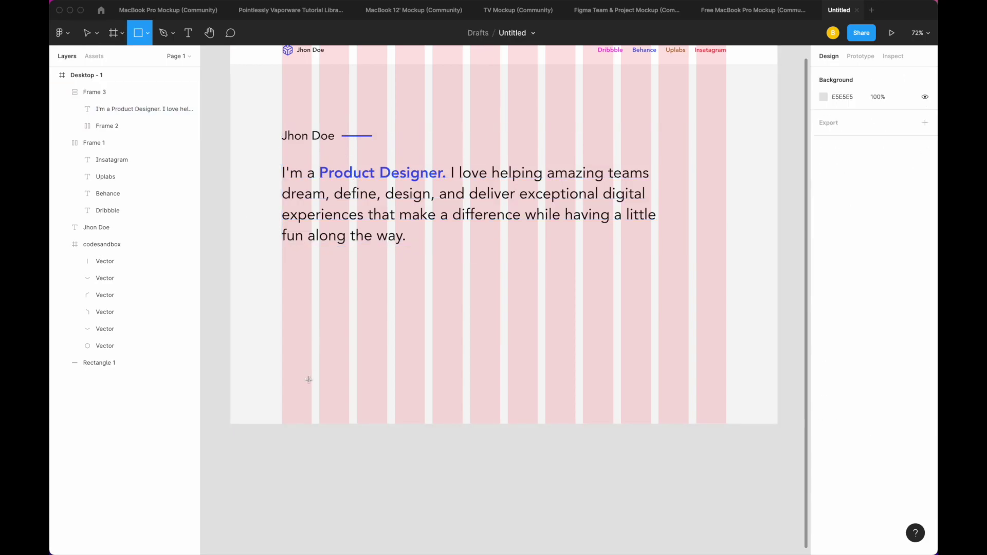
pyautogui.click(308, 359)
pyautogui.moveTo(309, 359)
pyautogui.mouseDown()
pyautogui.moveTo(333, 326)
pyautogui.moveTo(229, 329)
pyautogui.mouseUp()
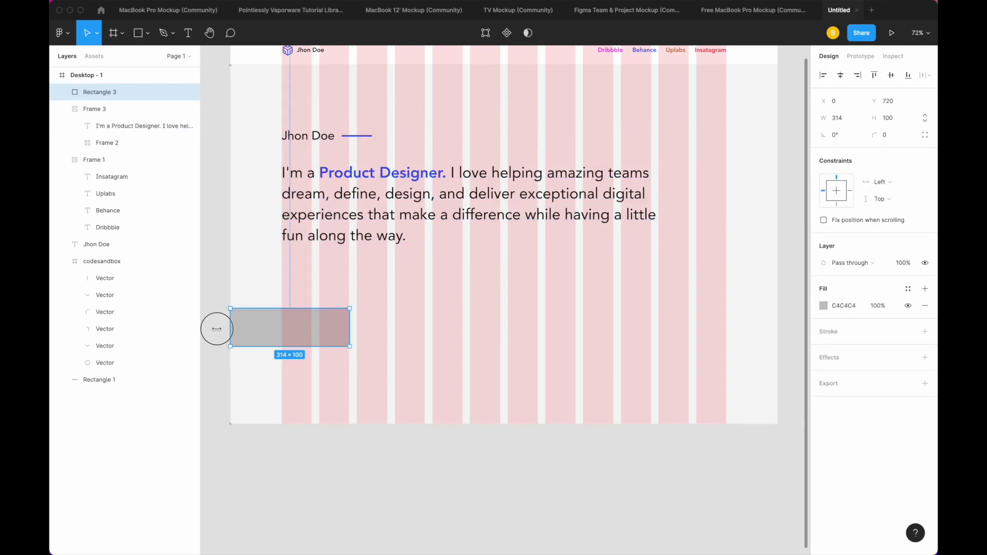
pyautogui.moveTo(327, 345); pyautogui.dragTo(328, 423)
pyautogui.hotkey('ctrl', 'd')
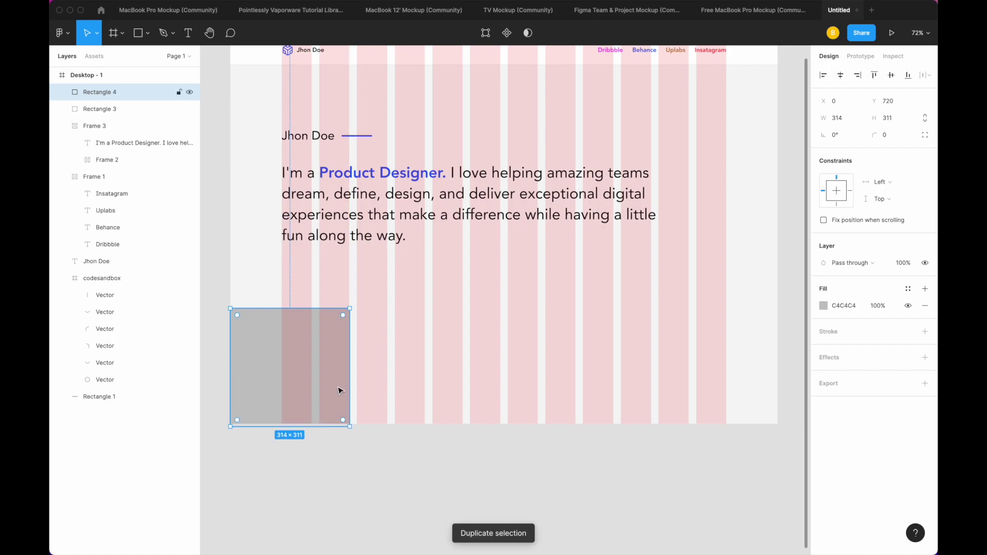
pyautogui.moveTo(340, 390)
pyautogui.mouseDown()
pyautogui.moveTo(365, 374)
pyautogui.moveTo(442, 370)
pyautogui.mouseUp()
pyautogui.keyDown('shift'); pyautogui.click(313, 398); pyautogui.keyUp('shift')
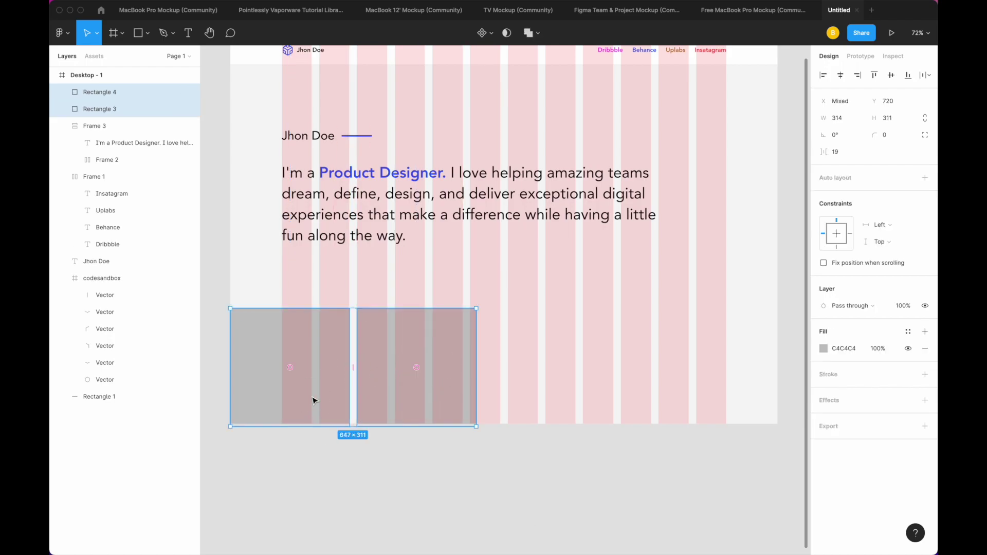
pyautogui.moveTo(329, 424); pyautogui.dragTo(330, 421)
# Step: Widen the second rectangle, duplicate it, and halve the copy's height
pyautogui.click(452, 358)
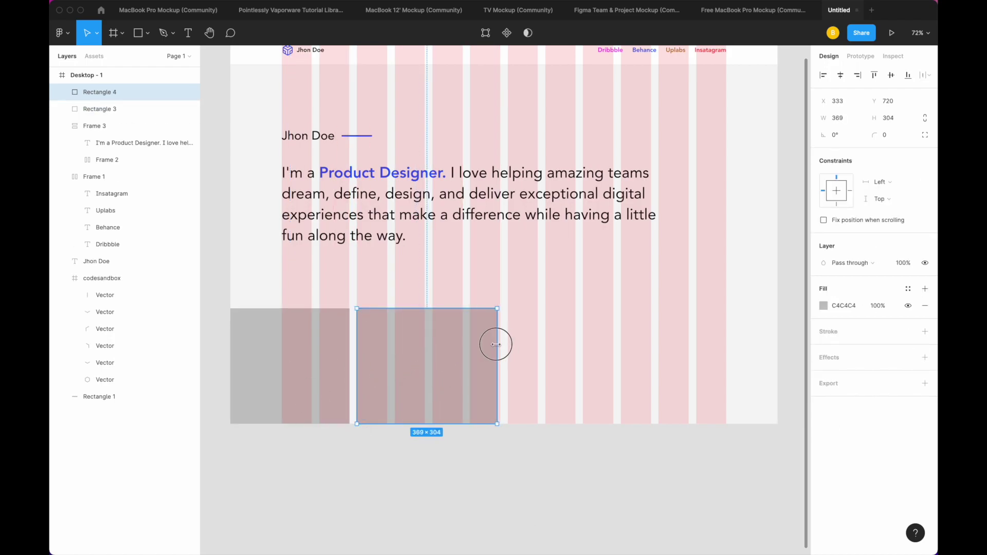
pyautogui.moveTo(479, 341)
pyautogui.mouseDown()
pyautogui.moveTo(632, 349)
pyautogui.moveTo(689, 374)
pyautogui.mouseUp()
pyautogui.hotkey('ctrl', 'd')
pyautogui.hotkey('ctrl', 'd')
pyautogui.scroll(-1, 668, 373)
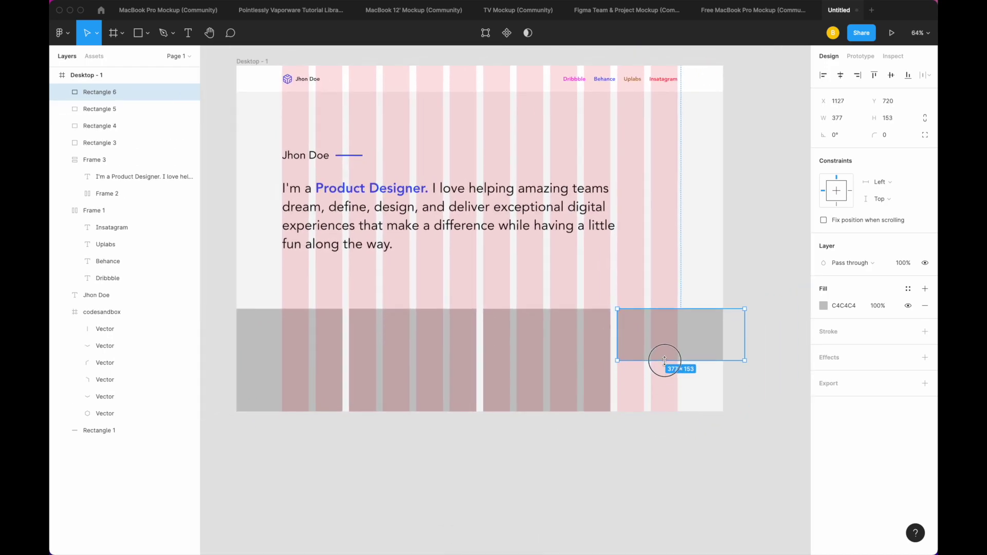
pyautogui.moveTo(659, 411)
pyautogui.mouseDown()
pyautogui.moveTo(661, 346)
pyautogui.moveTo(659, 411)
pyautogui.mouseUp()
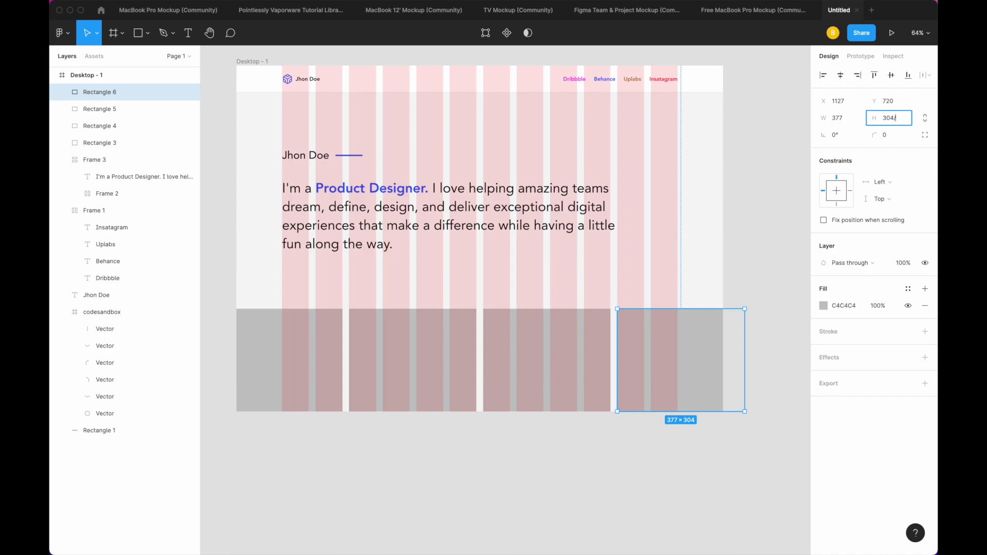
pyautogui.write('2')
pyautogui.press('Return')
# Step: Narrow the second card to 278 wide and halve the third card's height
pyautogui.click(498, 346)
pyautogui.click(465, 345)
pyautogui.moveTo(474, 343); pyautogui.dragTo(448, 345)
pyautogui.click(509, 344)
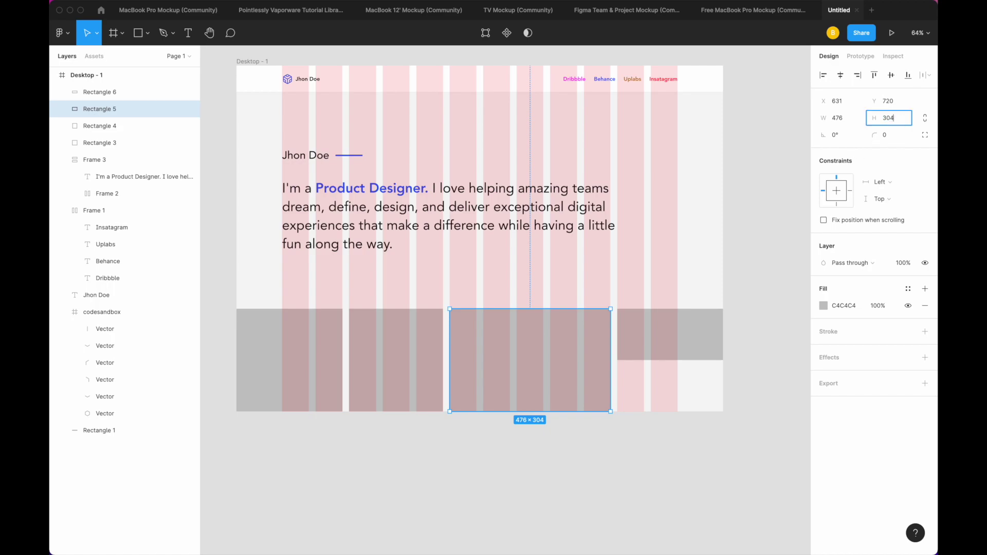
pyautogui.write('2')
pyautogui.press('Return')
# Step: Duplicate the half-height cards to fill the lower right of the mosaic
pyautogui.click(665, 329)
pyautogui.hotkey('ctrl', 'd')
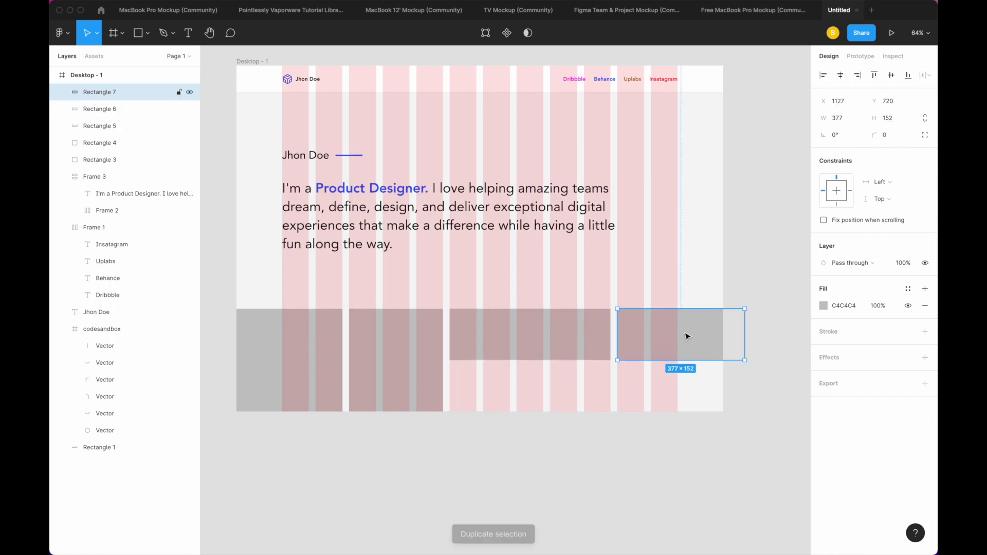
pyautogui.moveTo(687, 335); pyautogui.dragTo(543, 392)
pyautogui.hotkey('ctrl', 'd')
pyautogui.moveTo(632, 379); pyautogui.dragTo(723, 386)
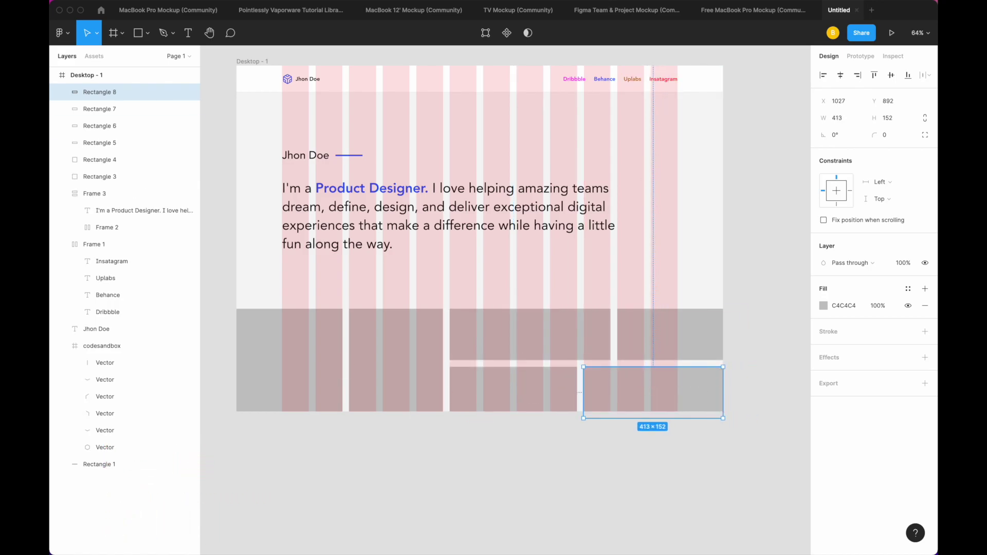
# Step: Extend the desktop frame to 1304 tall and lengthen both tall cards to 324
pyautogui.click(257, 56)
pyautogui.moveTo(523, 410); pyautogui.dragTo(524, 501)
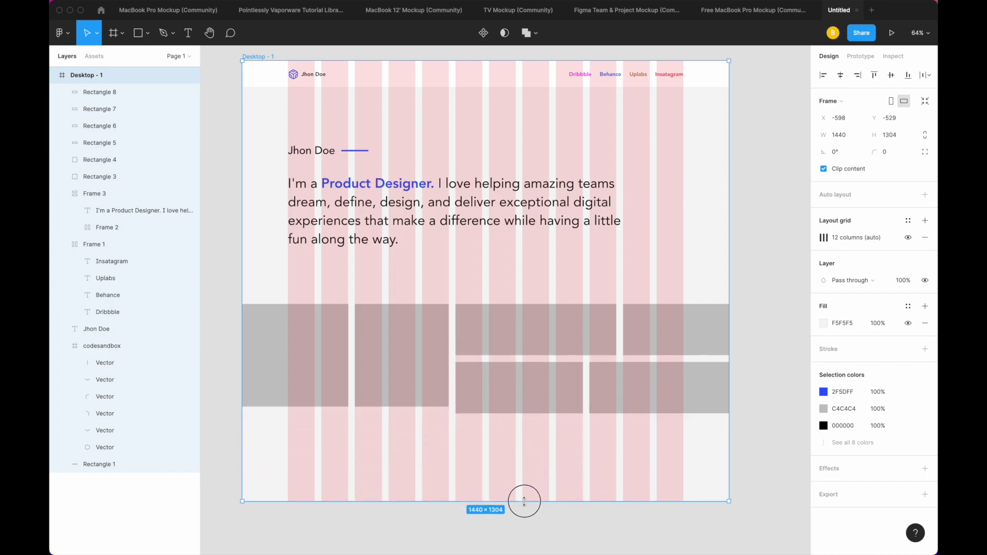
pyautogui.scroll(-3, 524, 501)
pyautogui.click(430, 364)
pyautogui.keyDown('shift'); pyautogui.click(344, 354); pyautogui.keyUp('shift')
pyautogui.moveTo(452, 374); pyautogui.dragTo(451, 381)
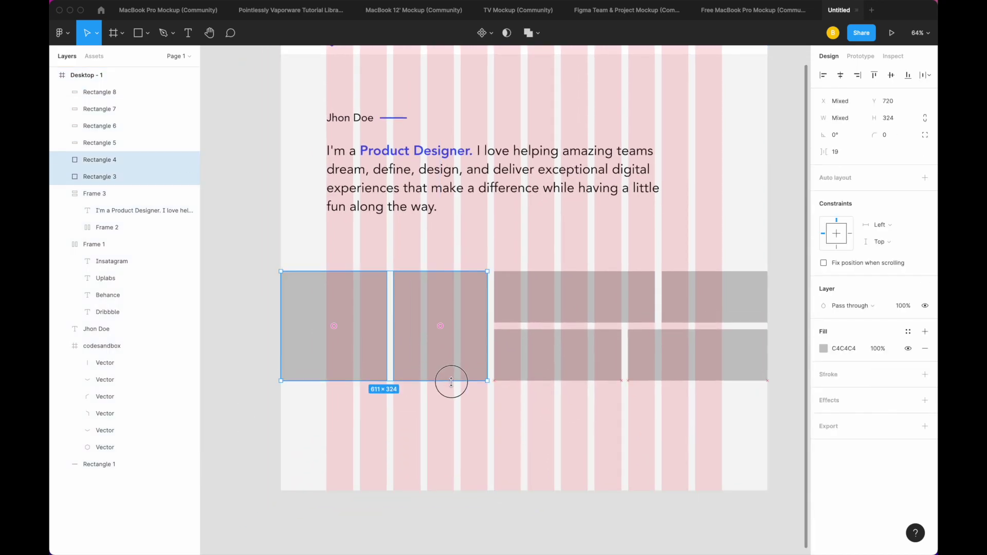
pyautogui.press('Escape')
pyautogui.scroll(1, 434, 354)
# Step: Add a '10+' text below the cards and a size-56 duplicate beneath it
pyautogui.click(354, 132)
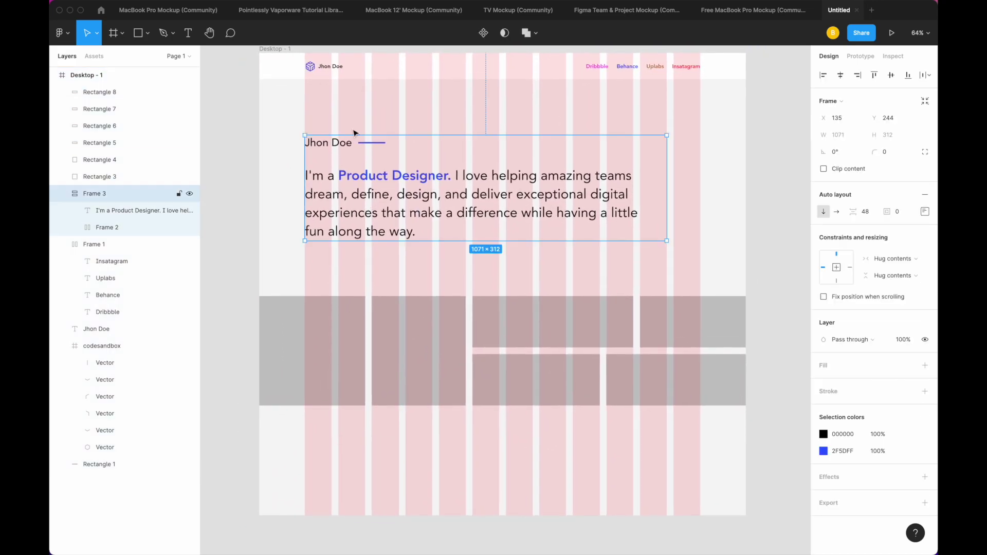
pyautogui.press('Escape')
pyautogui.press('t')
pyautogui.click(359, 446)
pyautogui.write('10+')
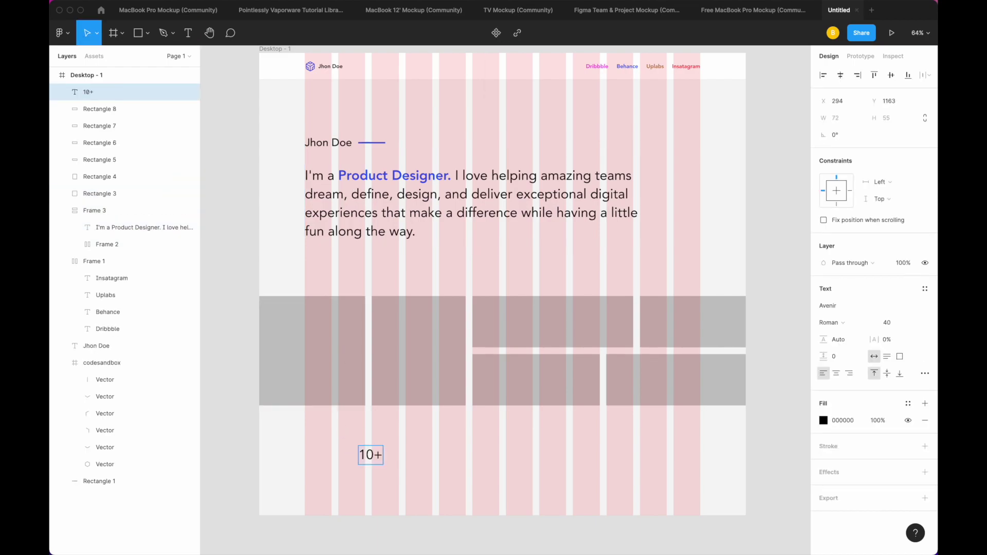
pyautogui.moveTo(370, 455)
pyautogui.mouseDown()
pyautogui.moveTo(370, 443)
pyautogui.moveTo(371, 472)
pyautogui.mouseUp()
pyautogui.hotkey('ctrl', 'd')
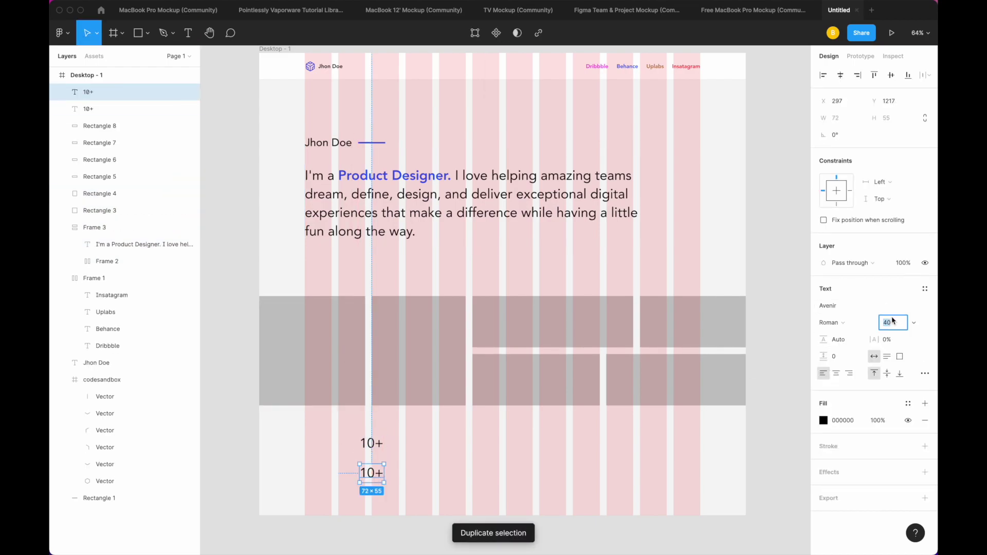
pyautogui.write('56')
pyautogui.press('Return')
# Step: Make the label uppercase and wrap it with the 10+ number in auto layout
pyautogui.doubleClick(374, 481)
pyautogui.write('Years experience')
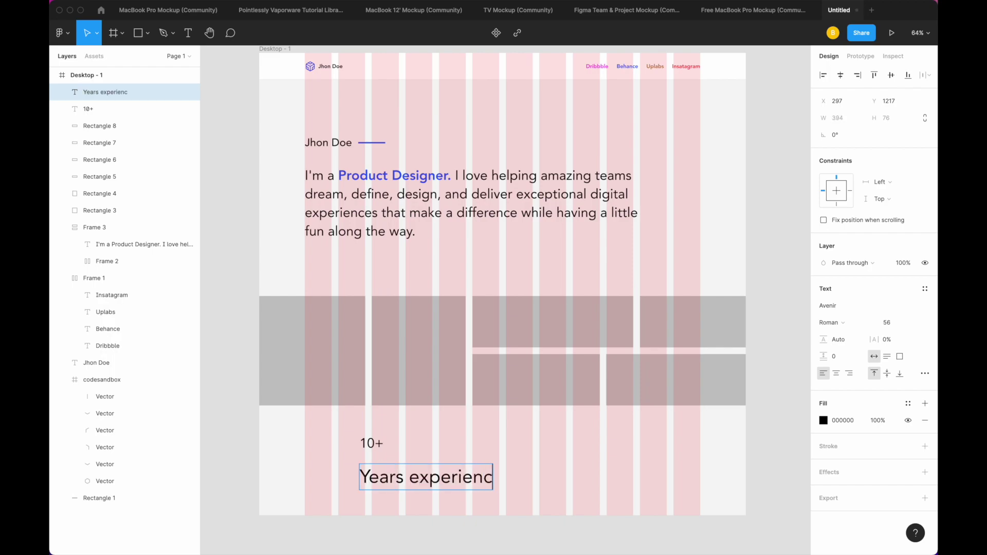
pyautogui.click(924, 374)
pyautogui.click(760, 485)
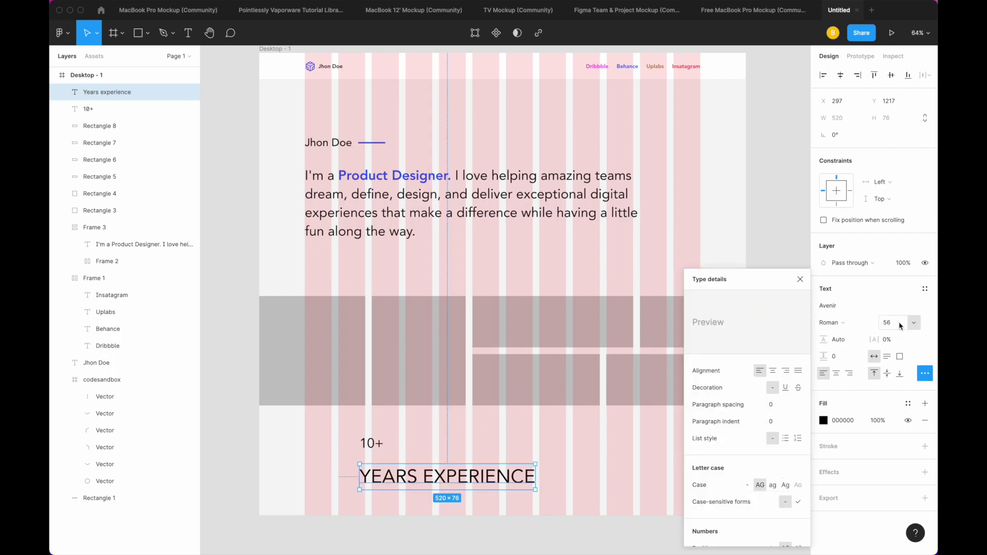
pyautogui.keyDown('shift'); pyautogui.click(371, 444); pyautogui.keyUp('shift')
pyautogui.hotkey('shift', 'a')
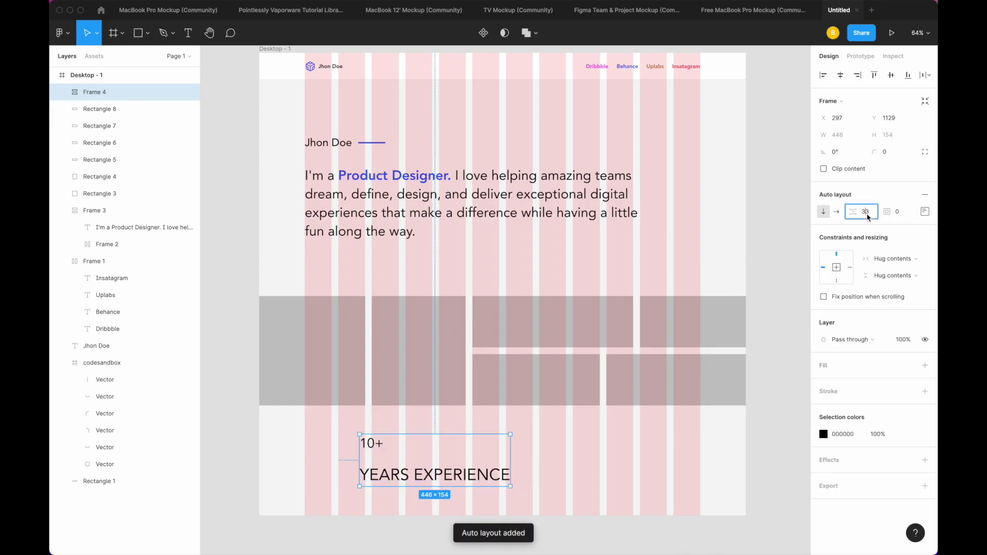
pyautogui.write('32')
pyautogui.click(925, 212)
# Step: Move the stat block left and set the YEARS EXPERIENCE label to size 32
pyautogui.moveTo(437, 475); pyautogui.dragTo(391, 481)
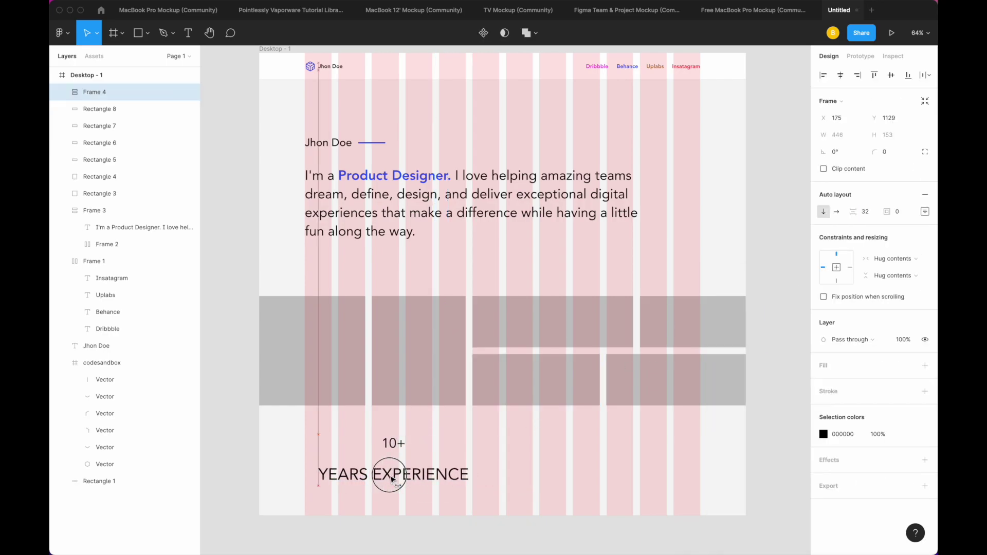
pyautogui.click(391, 481)
pyautogui.click(892, 284)
pyautogui.write('32')
pyautogui.press('Return')
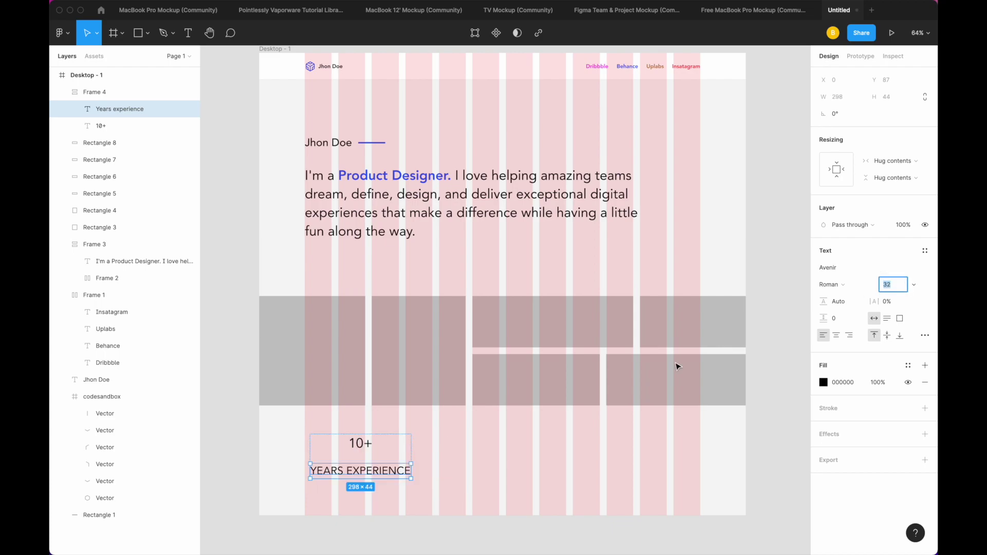
pyautogui.press('Escape')
# Step: Duplicate the stat block twice into an evenly spaced row of three
pyautogui.press('super+d')
pyautogui.moveTo(399, 457)
pyautogui.mouseDown()
pyautogui.moveTo(615, 434)
pyautogui.moveTo(489, 434)
pyautogui.mouseUp()
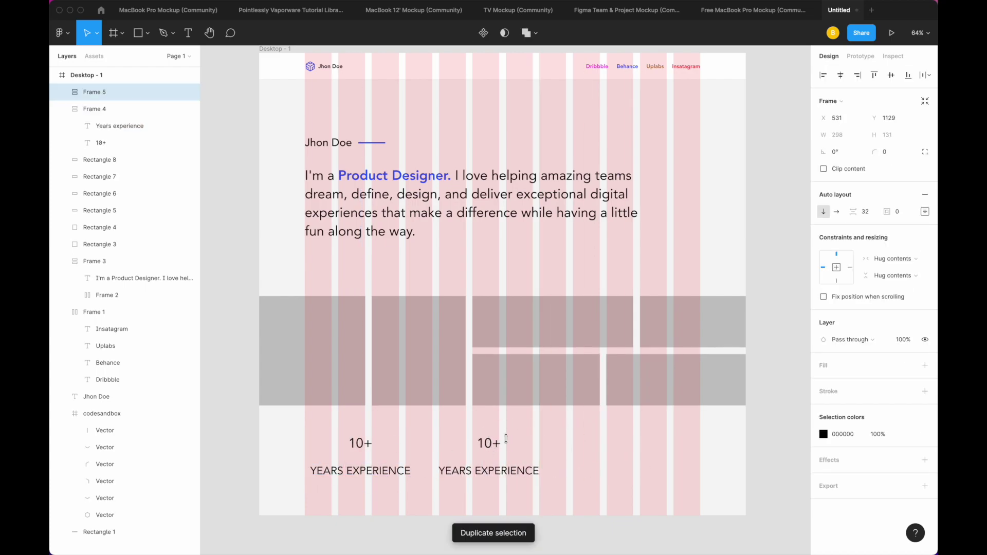
pyautogui.press('super+d')
pyautogui.moveTo(635, 472); pyautogui.dragTo(655, 472)
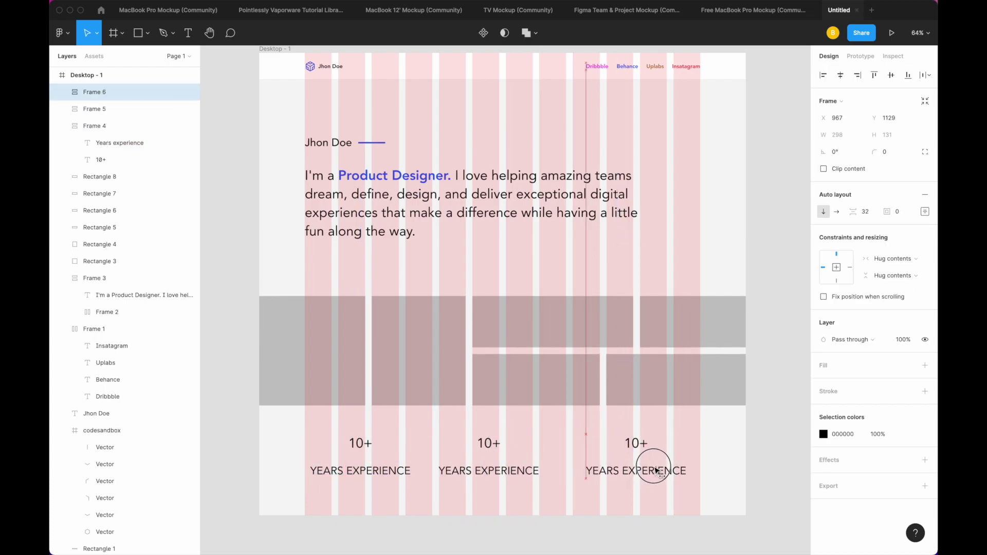
pyautogui.moveTo(489, 469); pyautogui.dragTo(503, 470)
# Step: Centre-align the texts in all three stat blocks and hide the layout grids
pyautogui.click(635, 443)
pyautogui.keyDown('shift'); pyautogui.click(635, 470); pyautogui.keyUp('shift')
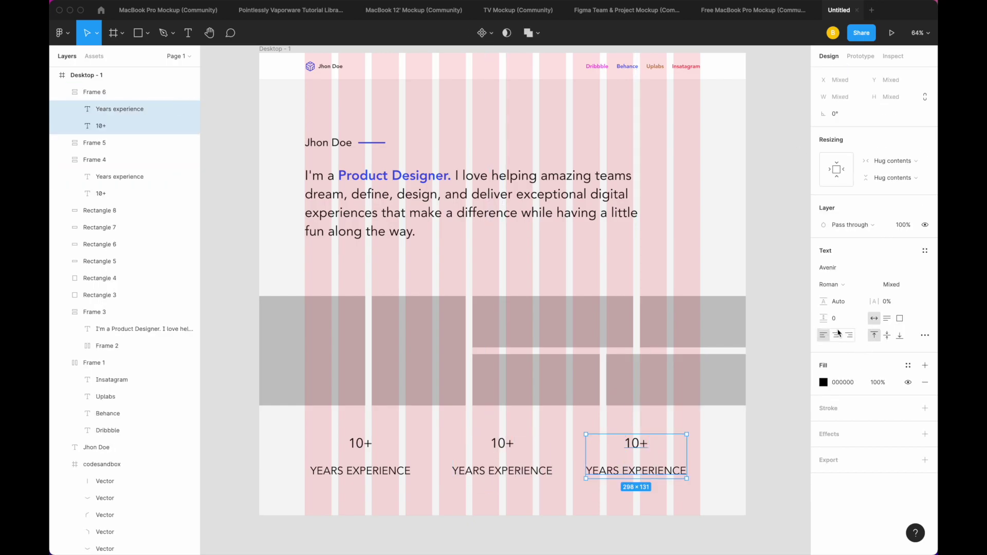
pyautogui.click(502, 443)
pyautogui.keyDown('shift'); pyautogui.click(502, 470); pyautogui.keyUp('shift')
pyautogui.click(835, 335)
pyautogui.click(360, 443)
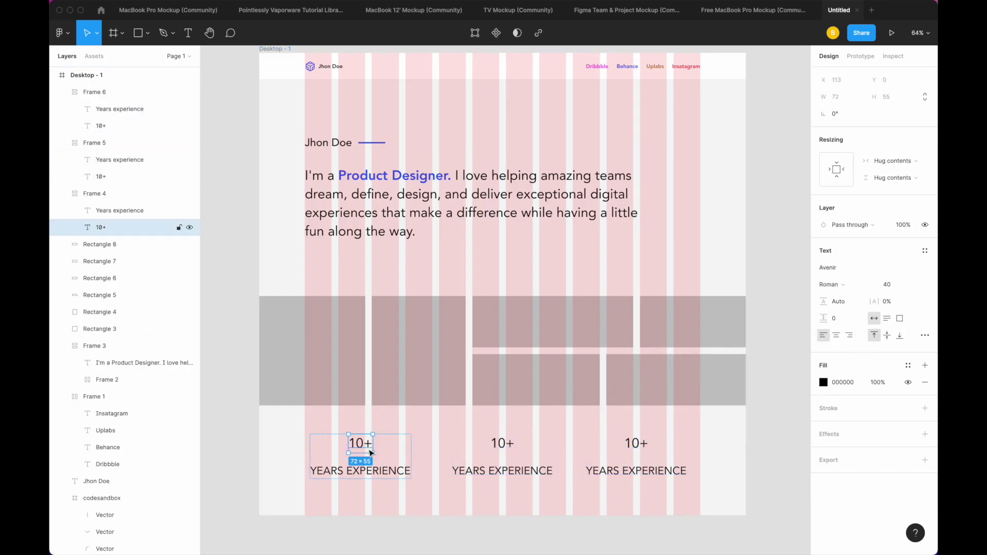
pyautogui.keyDown('shift'); pyautogui.click(359, 470); pyautogui.keyUp('shift')
pyautogui.click(836, 335)
pyautogui.click(502, 454)
pyautogui.hotkey('ctrl', 'g')
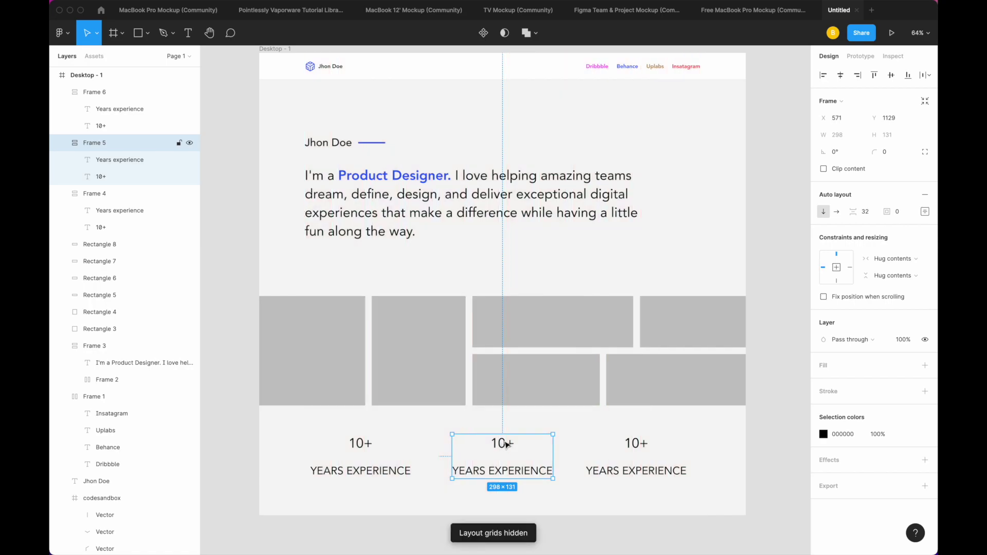
pyautogui.click(506, 445)
pyautogui.write('Product Design')
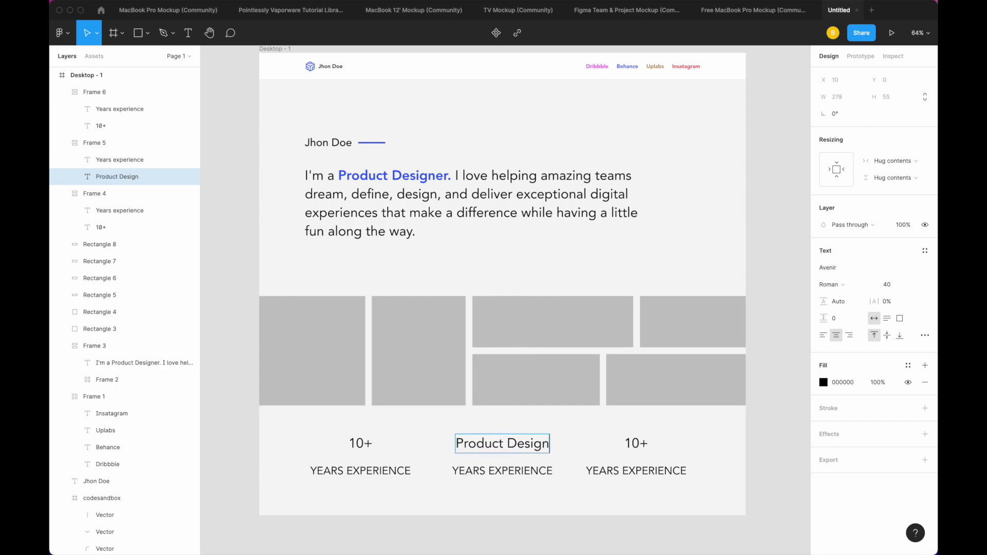
# Step: Retype the middle stat as 'Product Designer' over 'METAPASS'
pyautogui.write('er')
pyautogui.click(502, 470)
pyautogui.press('Return')
pyautogui.write('METAPASS')
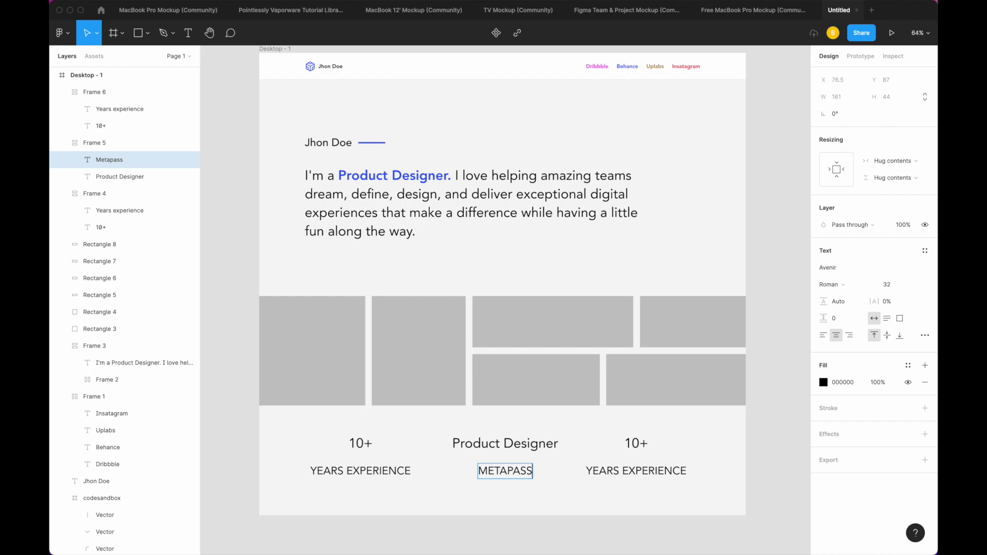
# Step: Change the right stat to '100+' over 'PROJECTED COMPLETED'
pyautogui.click(636, 443)
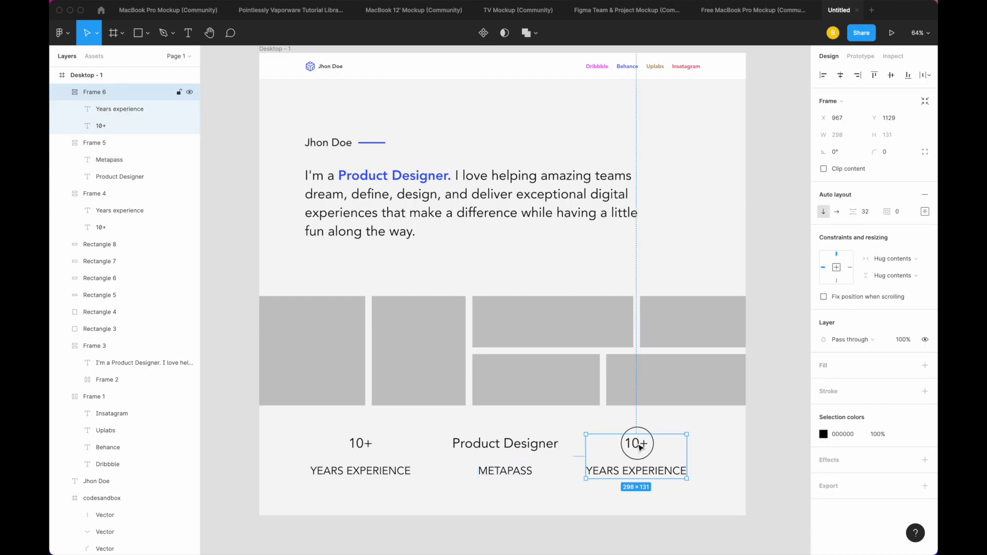
pyautogui.press('Return')
pyautogui.write('100+')
pyautogui.doubleClick(645, 466)
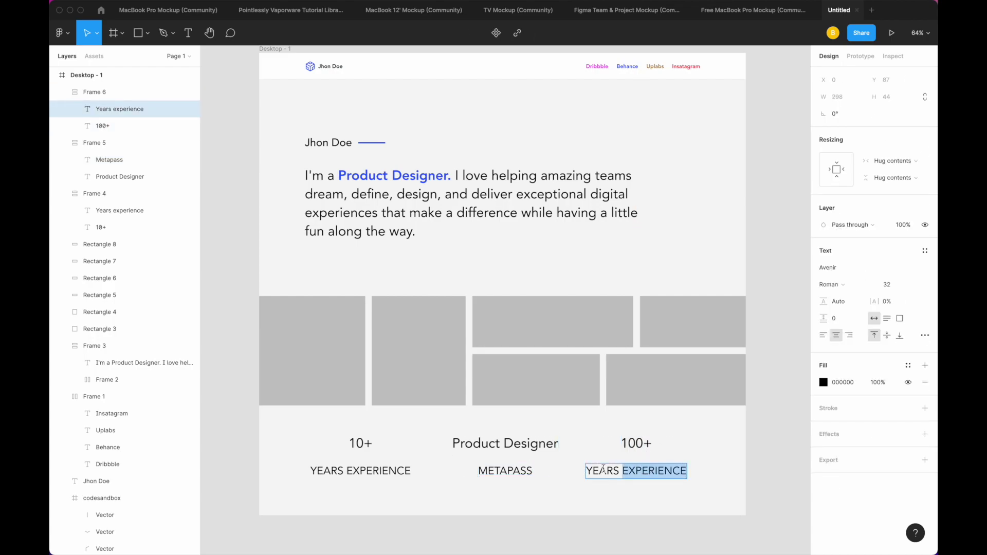
pyautogui.hotkey('ctrl', 'a')
pyautogui.write('Proj')
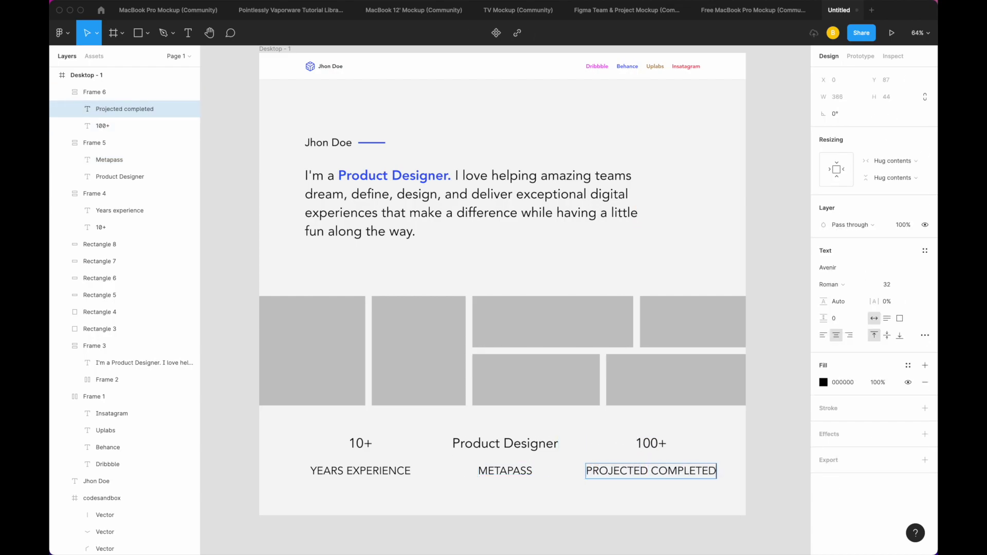
pyautogui.press('Escape')
# Step: Show the layout grids, nudge the right block left, and select all three labels
pyautogui.hotkey('ctrl', 'g')
pyautogui.click(524, 470)
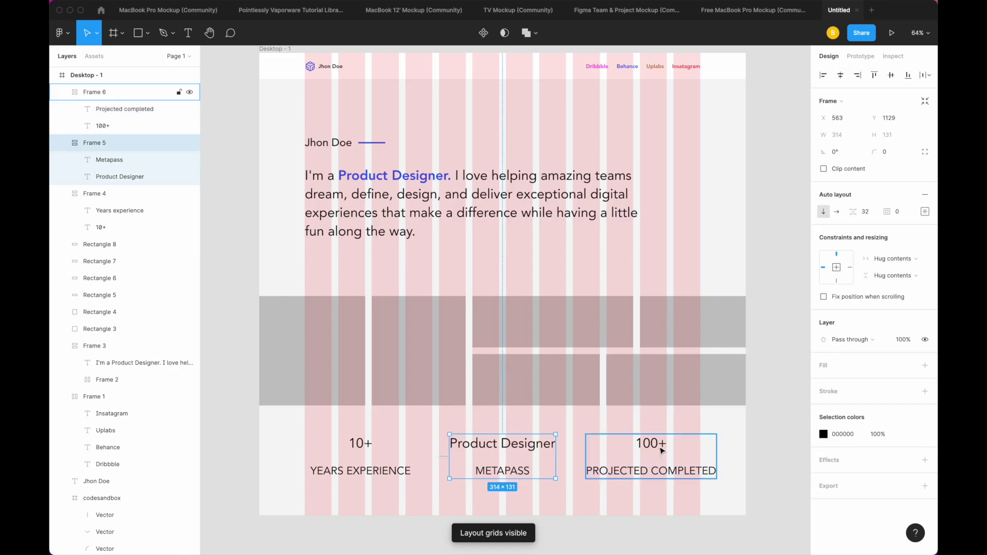
pyautogui.moveTo(662, 451); pyautogui.dragTo(649, 454)
pyautogui.doubleClick(640, 471)
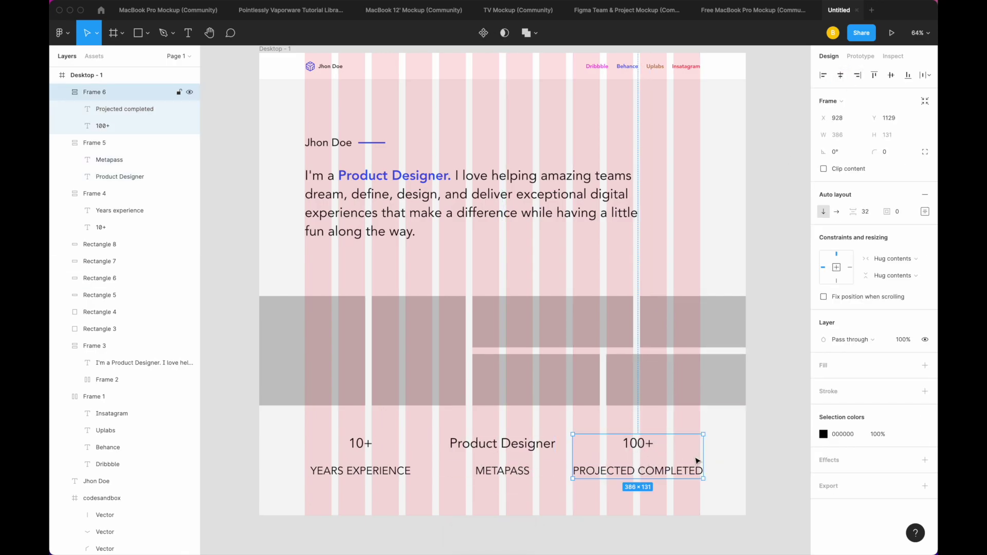
pyautogui.keyDown('shift'); pyautogui.click(478, 471); pyautogui.keyUp('shift')
pyautogui.keyDown('shift'); pyautogui.click(360, 470); pyautogui.keyUp('shift')
# Step: Set the three stat captions to size 24 and align the blocks on the grid
pyautogui.write('24')
pyautogui.press('Return')
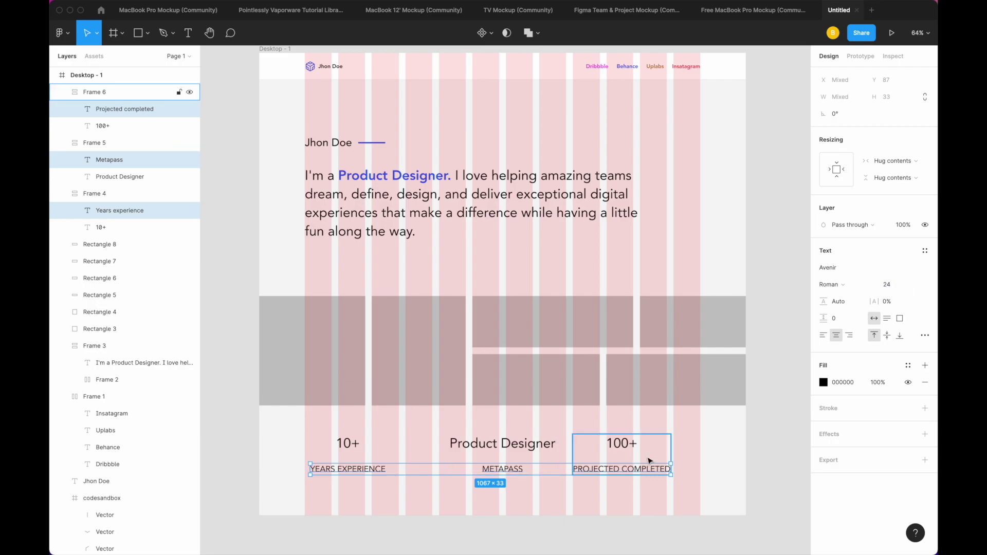
pyautogui.click(624, 452)
pyautogui.moveTo(623, 455); pyautogui.dragTo(633, 455)
pyautogui.click(497, 472)
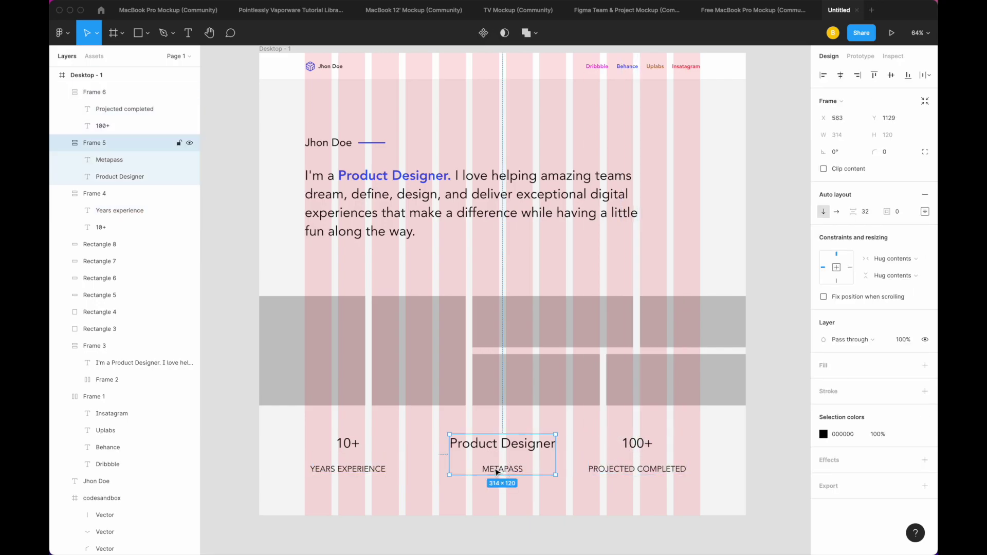
pyautogui.moveTo(348, 453)
pyautogui.mouseDown()
pyautogui.moveTo(381, 452)
pyautogui.moveTo(373, 451)
pyautogui.mouseUp()
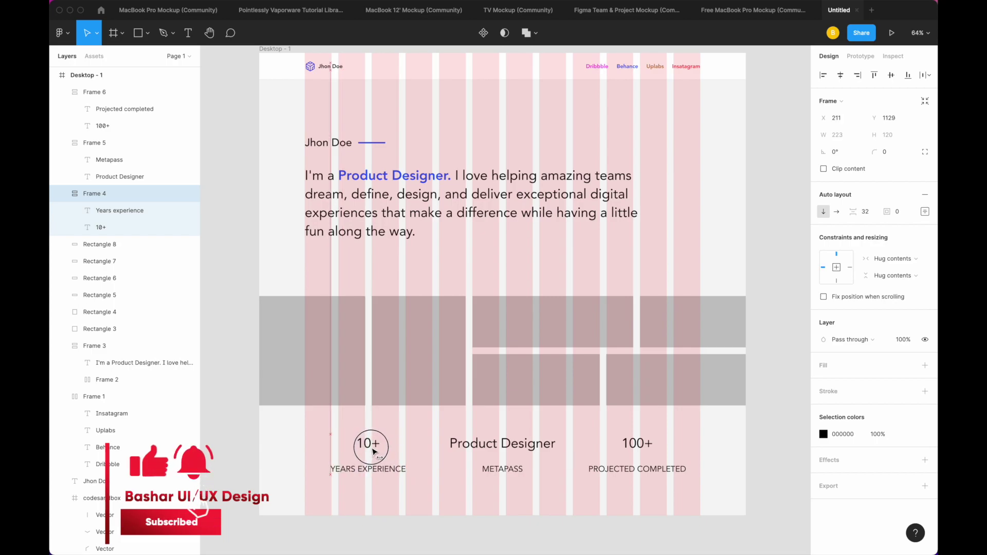
pyautogui.keyDown('shift'); pyautogui.click(497, 452); pyautogui.keyUp('shift')
pyautogui.keyDown('shift'); pyautogui.click(637, 452); pyautogui.keyUp('shift')
# Step: Combine the stats into a horizontal auto-layout row, nudge it down, and preview the prototype
pyautogui.hotkey('shift', 'a')
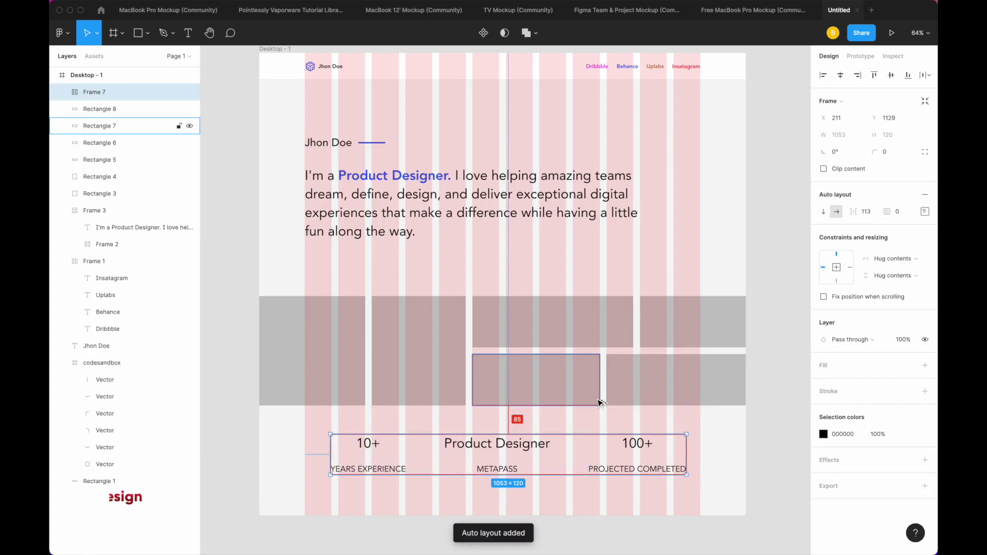
pyautogui.hotkey('shift', 'Down')
pyautogui.hotkey('shift', 'Down')
pyautogui.press('Down')
pyautogui.press('Down')
pyautogui.press('Down')
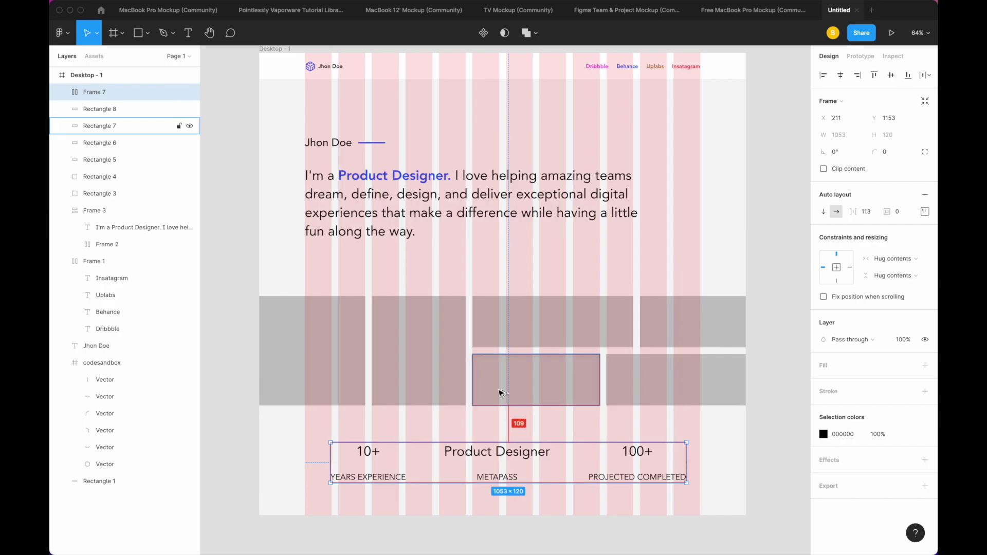
pyautogui.press('Escape')
pyautogui.click(892, 32)
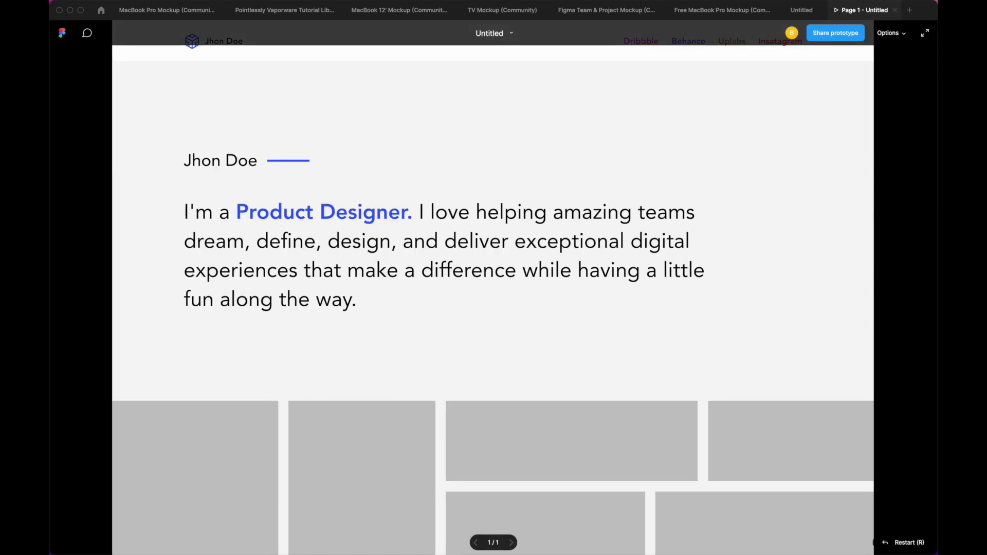
# Step: Lengthen the Desktop - 1 frame and move the stats row down slightly
pyautogui.scroll(-5, 419, 435)
pyautogui.click(787, 16)
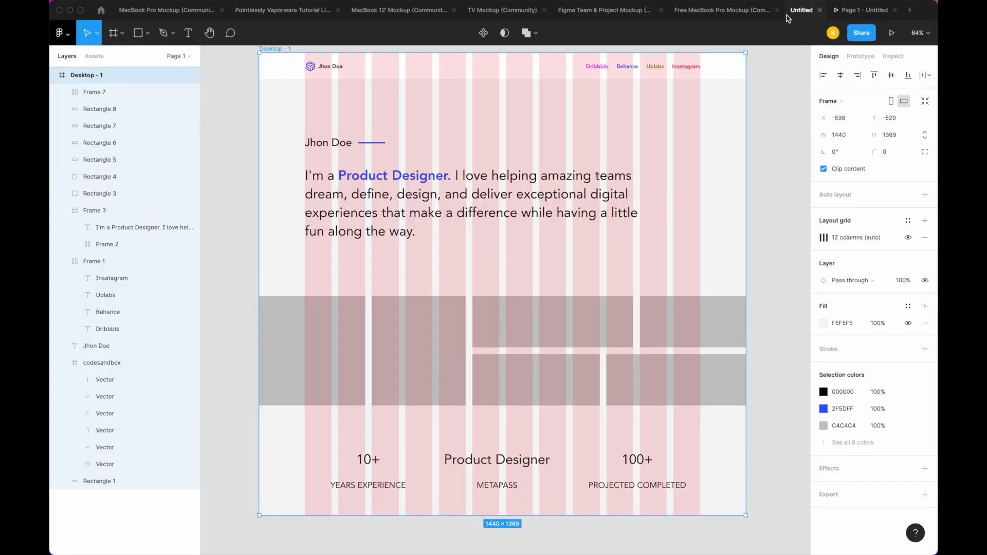
pyautogui.scroll(-5, 436, 335)
pyautogui.click(379, 85)
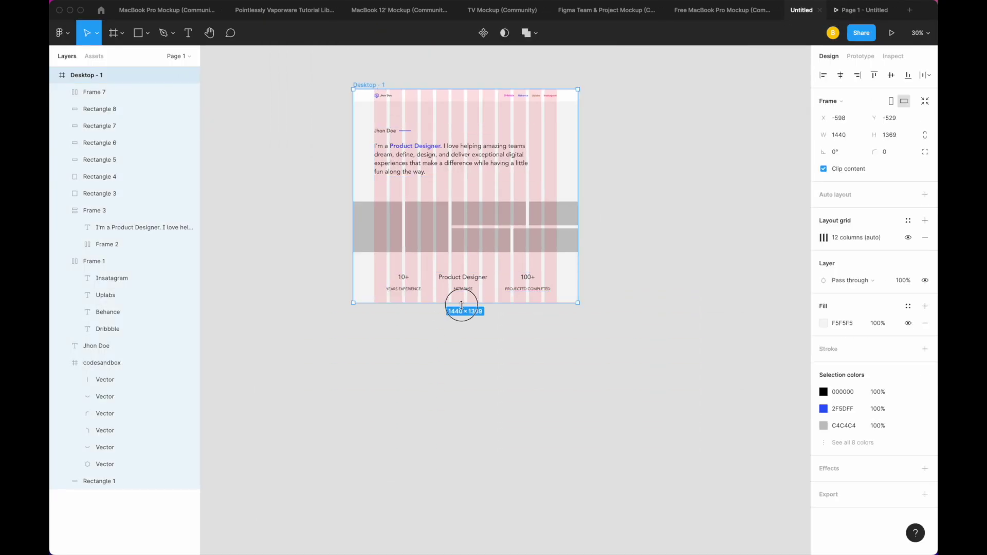
pyautogui.moveTo(461, 305); pyautogui.dragTo(462, 366)
pyautogui.click(468, 285)
pyautogui.moveTo(461, 252); pyautogui.dragTo(396, 240)
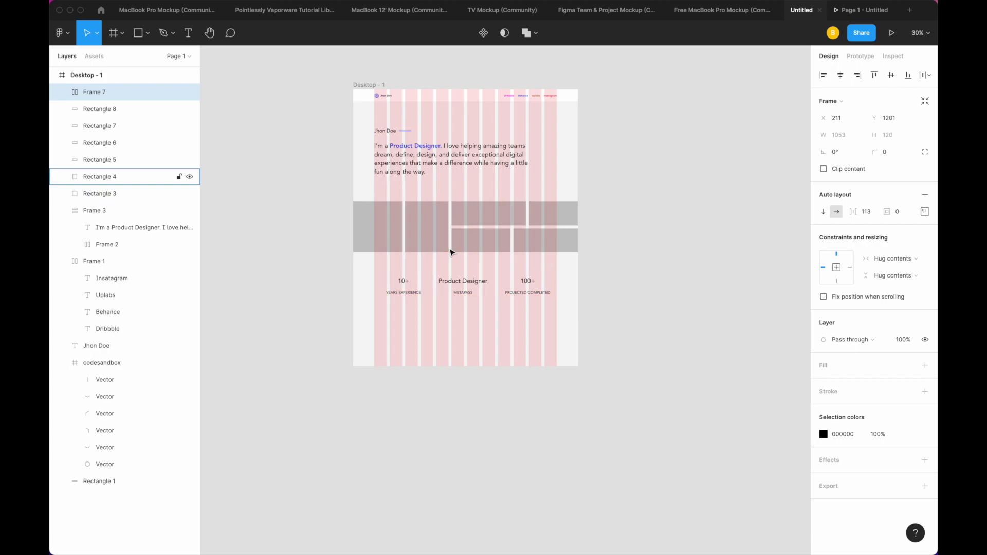
# Step: Draw a full-width grey rectangle at the page bottom, 600 px high, extending the frame to 2939
pyautogui.press('r')
pyautogui.moveTo(353, 366); pyautogui.dragTo(578, 322)
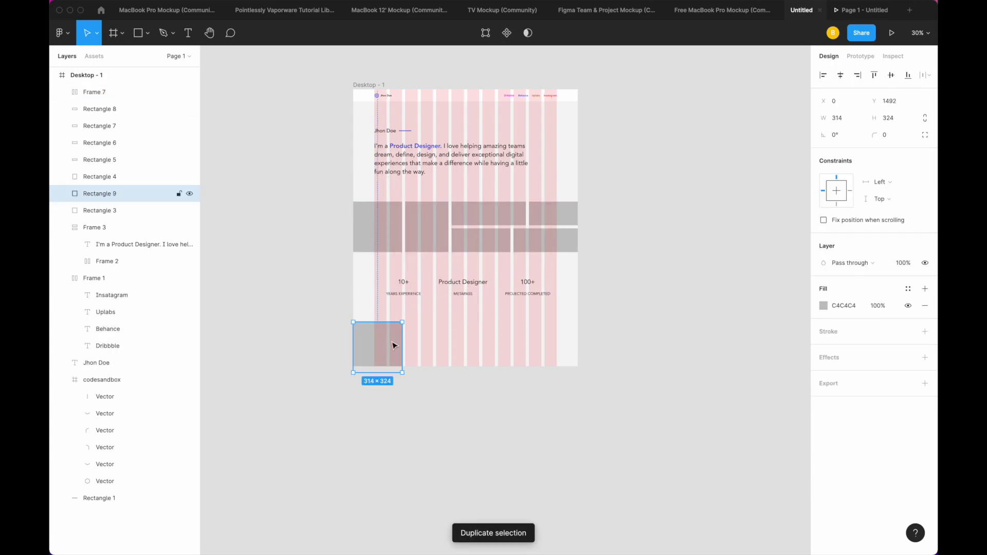
pyautogui.click(386, 89)
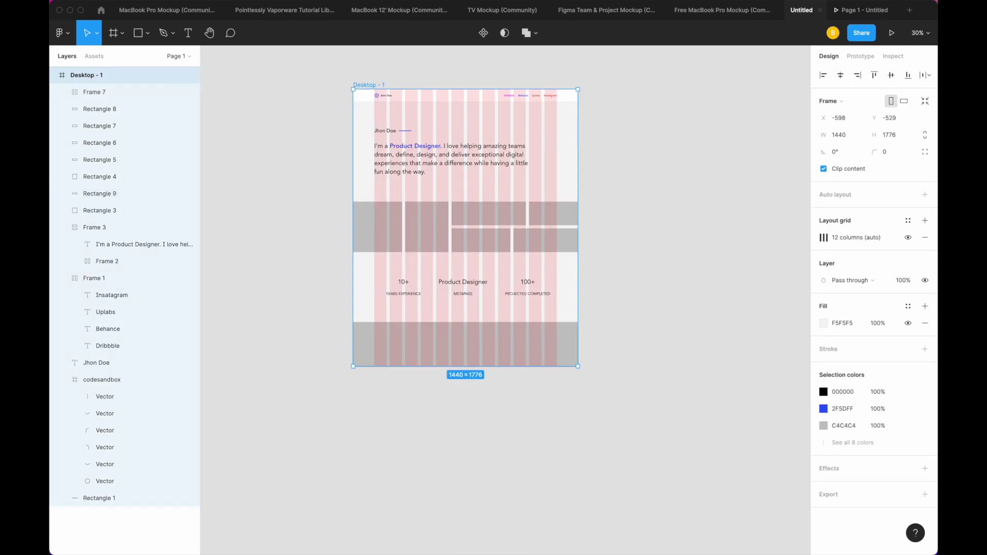
pyautogui.click(473, 375)
pyautogui.click(465, 343)
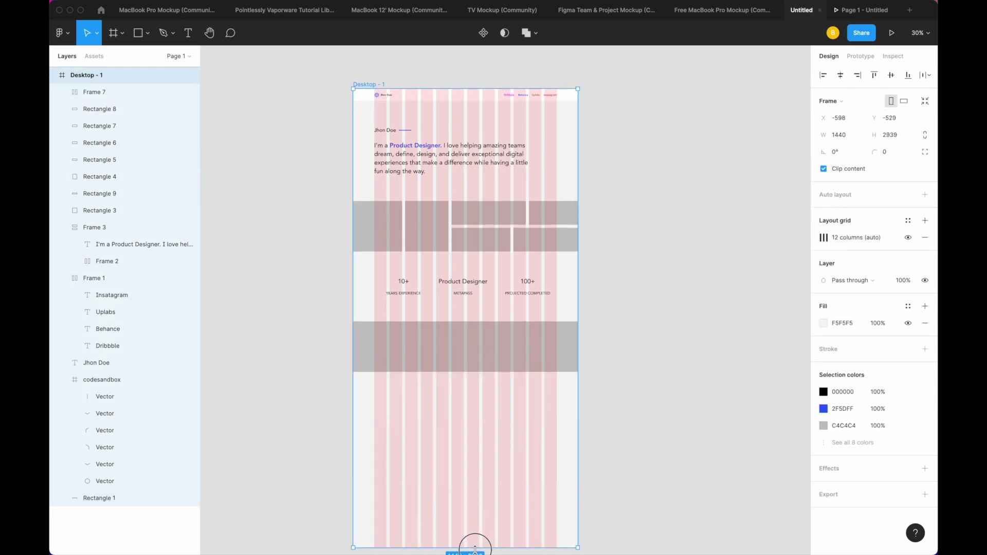
pyautogui.scroll(-1, 598, 191)
pyautogui.write('00')
pyautogui.press('Return')
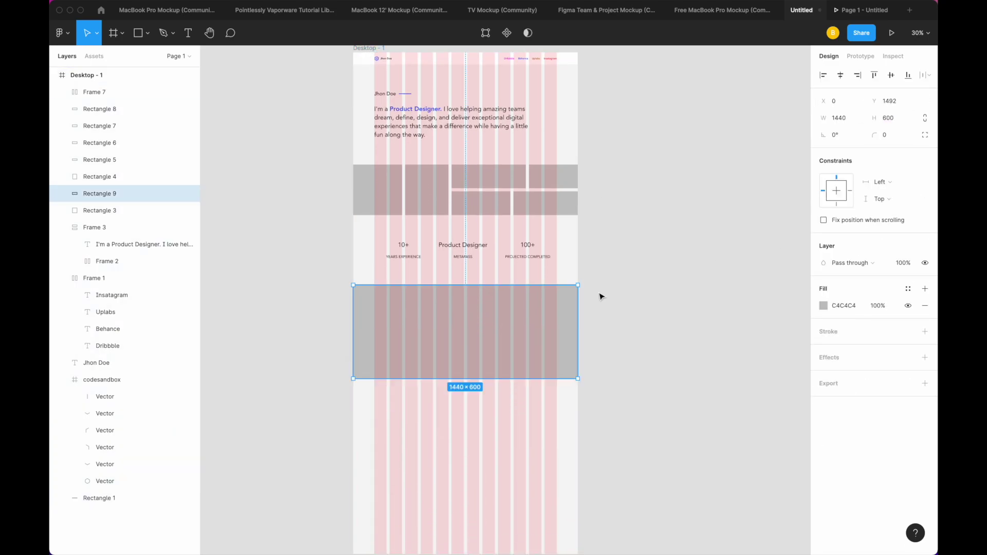
pyautogui.click(465, 252)
pyautogui.scroll(3, 489, 259)
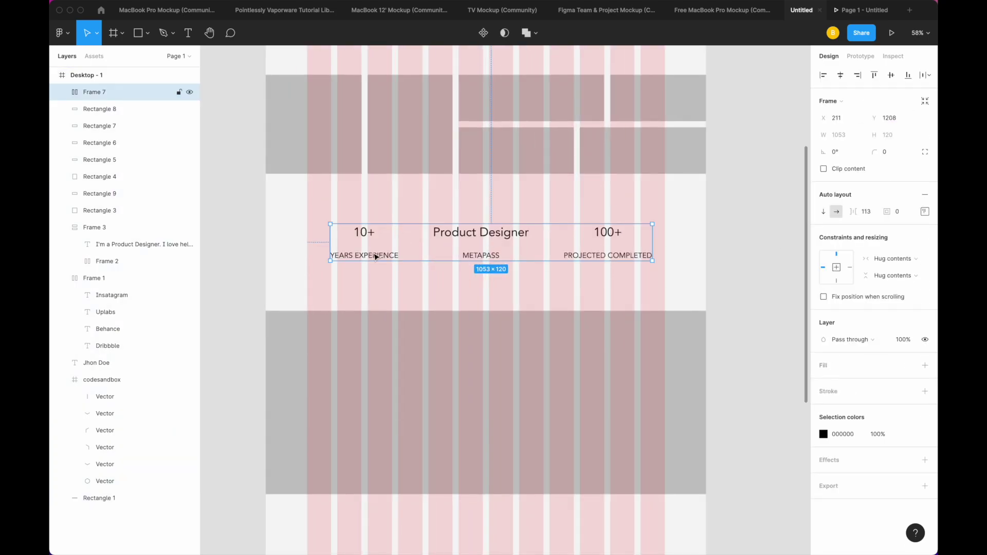
# Step: Make the stat captions Medium weight at 40% opacity
pyautogui.doubleClick(376, 257)
pyautogui.keyDown('shift'); pyautogui.click(481, 255); pyautogui.keyUp('shift')
pyautogui.keyDown('shift'); pyautogui.click(606, 256); pyautogui.keyUp('shift')
pyautogui.click(831, 284)
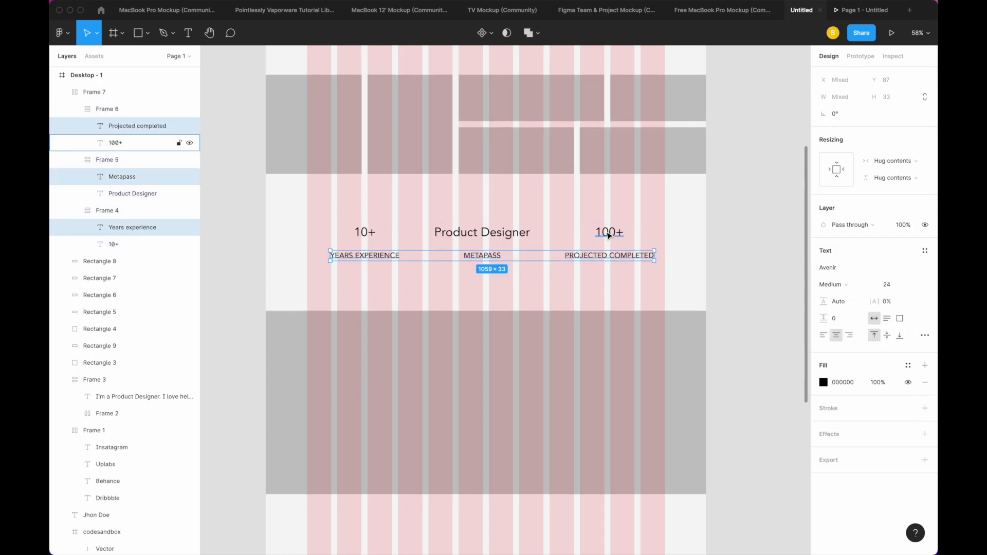
pyautogui.press('6')
# Step: Paste a copy of the Product Designer stat block at the grey block's top left
pyautogui.scroll(-3, 524, 267)
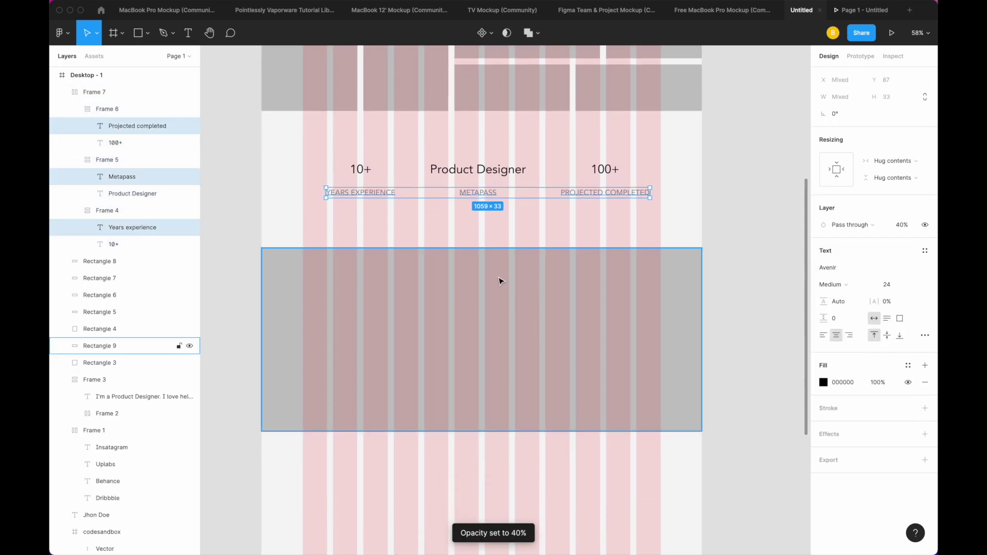
pyautogui.click(502, 280)
pyautogui.scroll(1, 462, 206)
pyautogui.click(486, 178)
pyautogui.hotkey('ctrl', 'v')
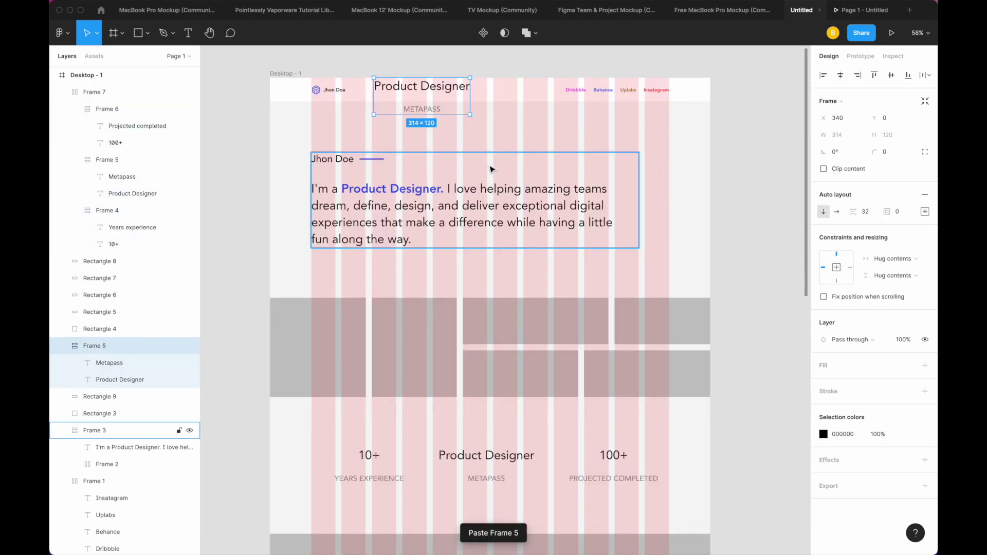
pyautogui.scroll(-4, 489, 170)
pyautogui.moveTo(403, 378); pyautogui.dragTo(454, 340)
# Step: Fill the grey block bright blue 2F5DFF with white text on top
pyautogui.hotkey('ctrl', 'g')
pyautogui.click(509, 387)
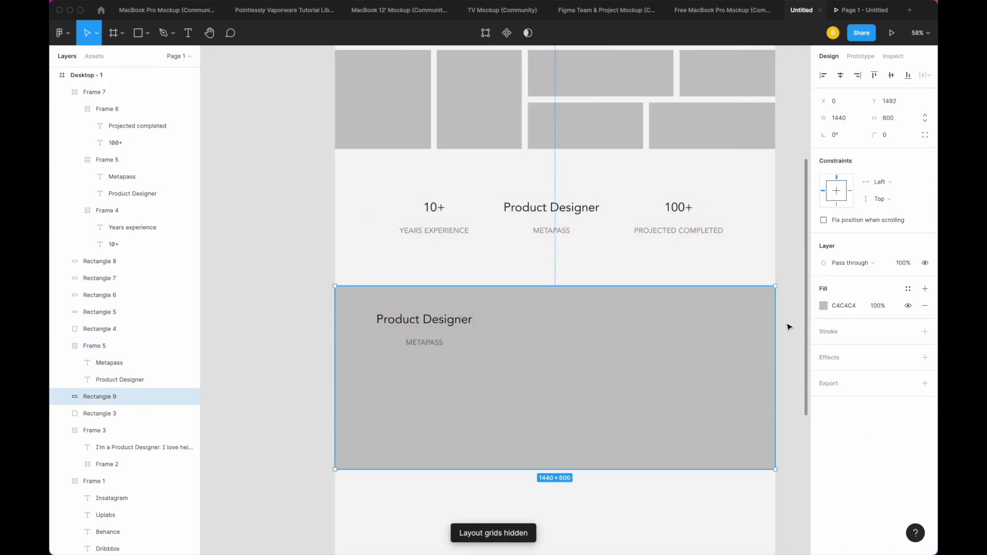
pyautogui.click(821, 307)
pyautogui.click(715, 501)
pyautogui.press('Escape')
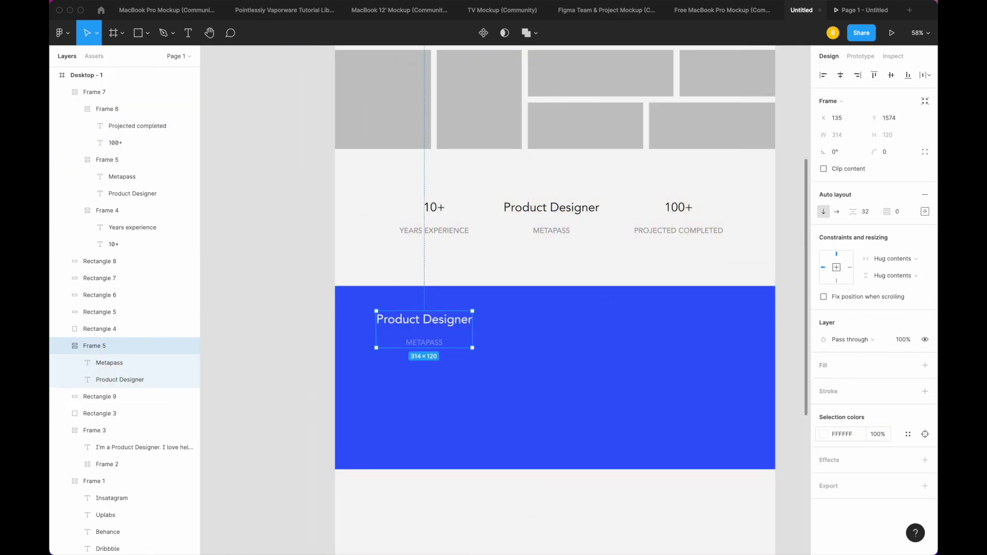
# Step: Retype the copied heading as 'What i do' and paste the METAPASS caption below it
pyautogui.doubleClick(436, 329)
pyautogui.write('wha')
pyautogui.hotkey('ctrl', 'z')
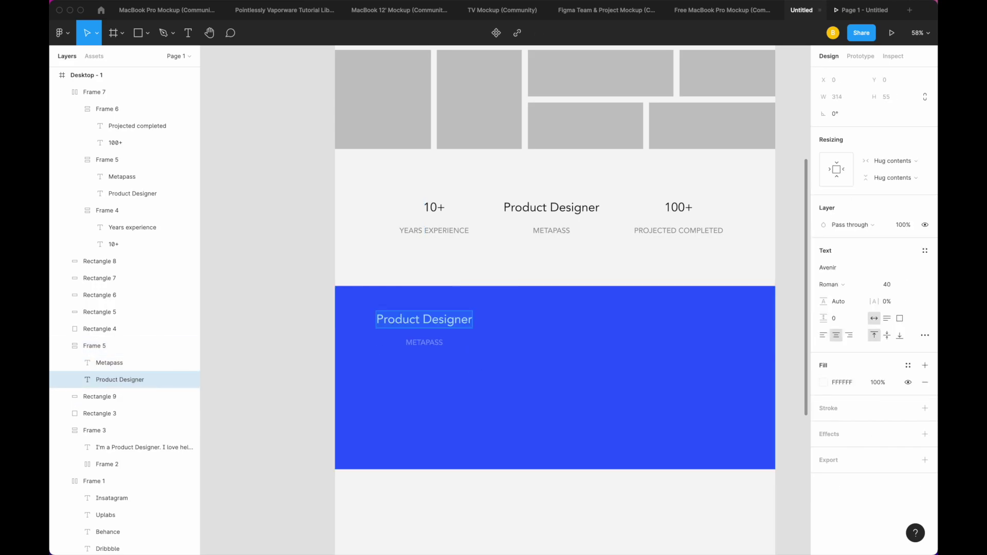
pyautogui.write('W')
pyautogui.hotkey('ctrl', 'z')
pyautogui.write('Wa')
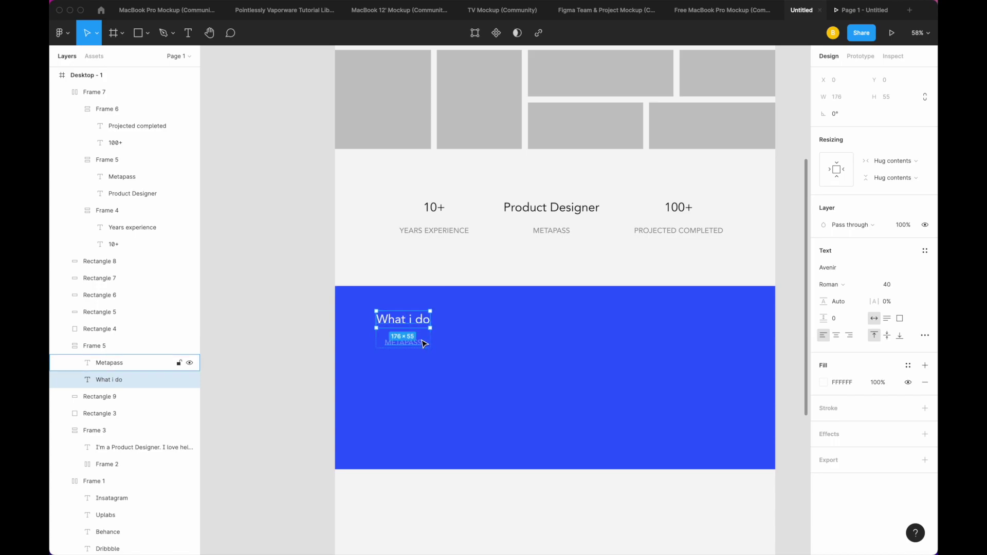
pyautogui.hotkey('ctrl', 'v')
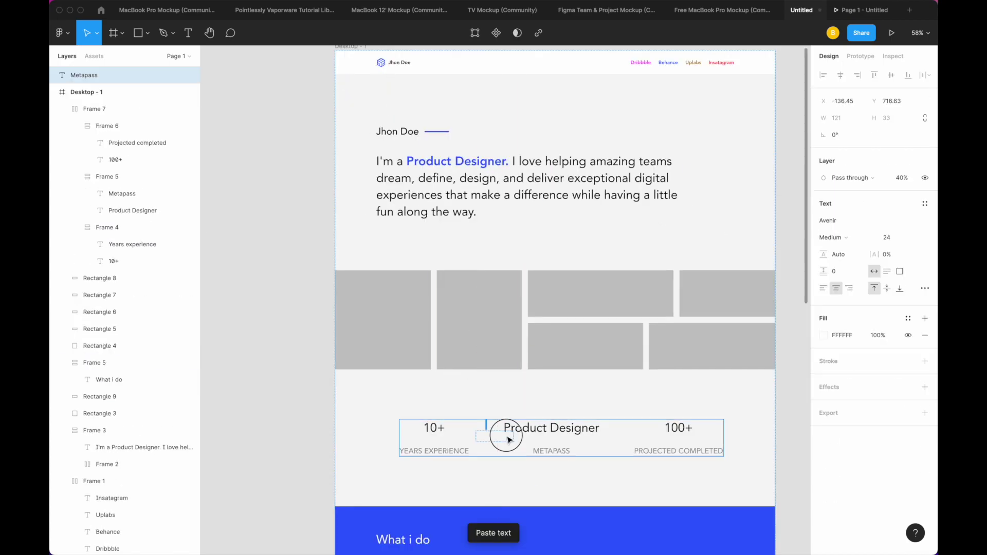
pyautogui.moveTo(509, 440); pyautogui.dragTo(496, 456)
pyautogui.scroll(-3, 495, 456)
pyautogui.press('0')
pyautogui.scroll(-2, 496, 456)
pyautogui.click(392, 342)
# Step: Nudge the What i do heading down and duplicate METAPASS into five stacked labels
pyautogui.hotkey('ctrl', 'g')
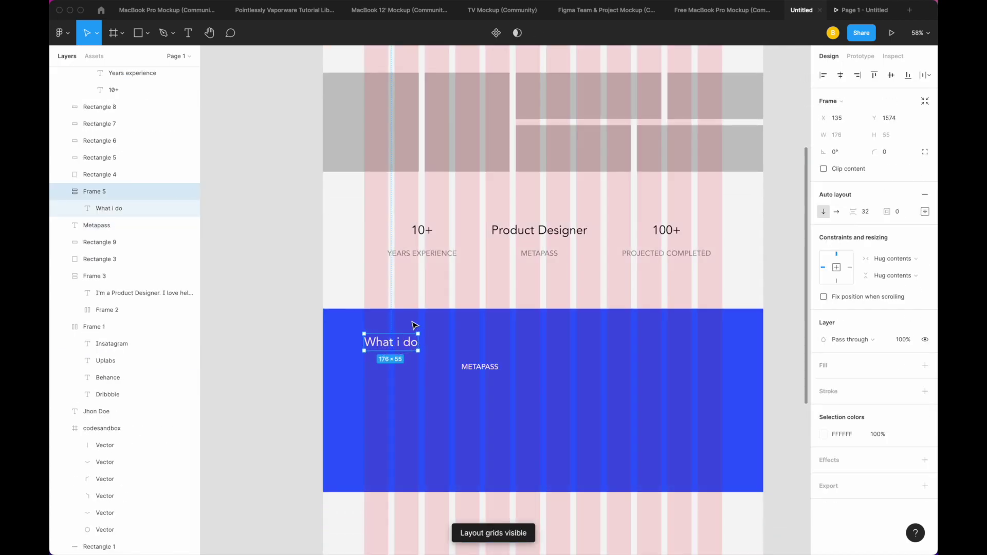
pyautogui.hotkey('shift', 'Down')
pyautogui.hotkey('shift', 'Down')
pyautogui.hotkey('shift', 'Down')
pyautogui.press('Down')
pyautogui.press('Down')
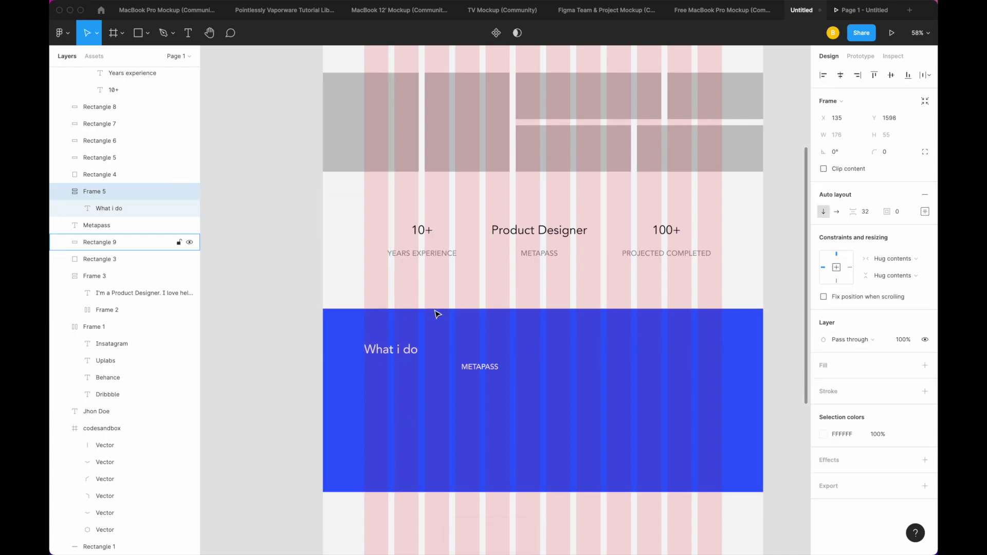
pyautogui.click(487, 371)
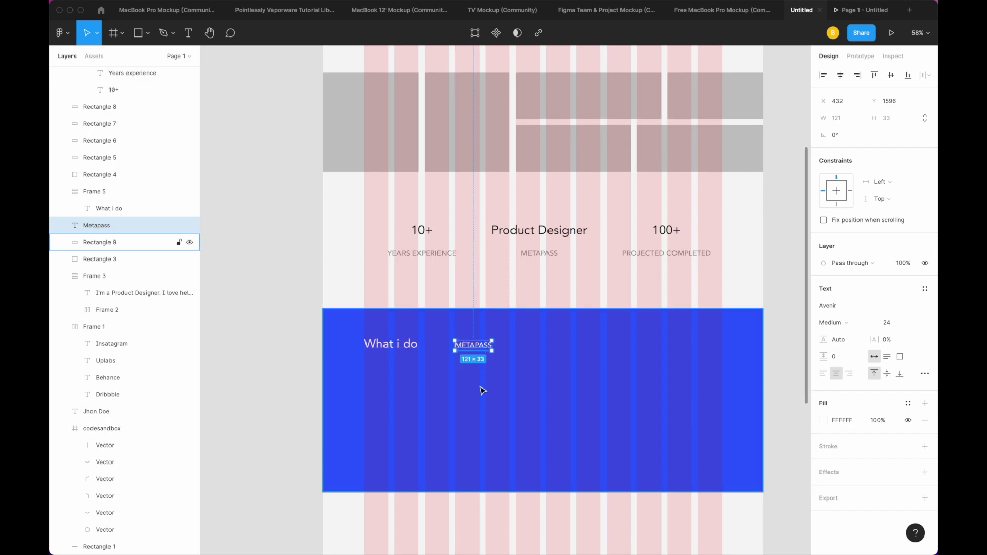
pyautogui.hotkey('ctrl', 'd')
pyautogui.scroll(-1, 459, 325)
pyautogui.moveTo(459, 347); pyautogui.dragTo(459, 344)
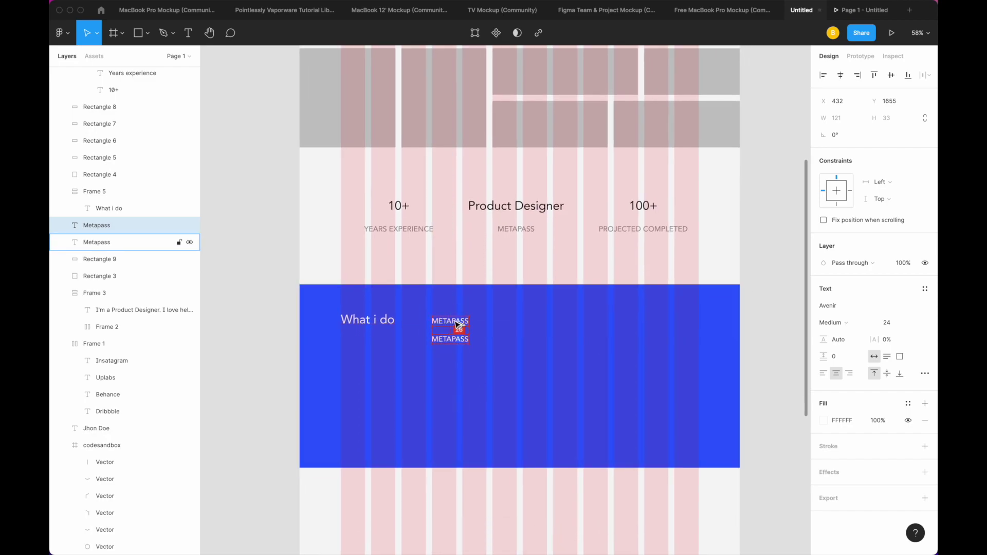
pyautogui.hotkey('ctrl', 'd')
pyautogui.hotkey('ctrl', 'd')
pyautogui.hotkey('ctrl', 'd')
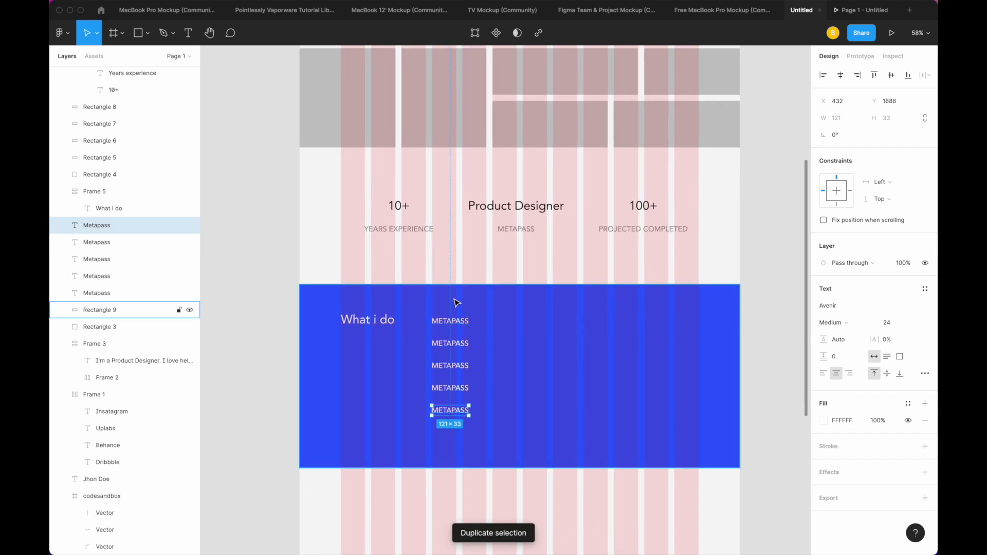
# Step: Set the five stacked labels to Roman font weight
pyautogui.hscroll(3, 454, 355)
pyautogui.click(388, 294)
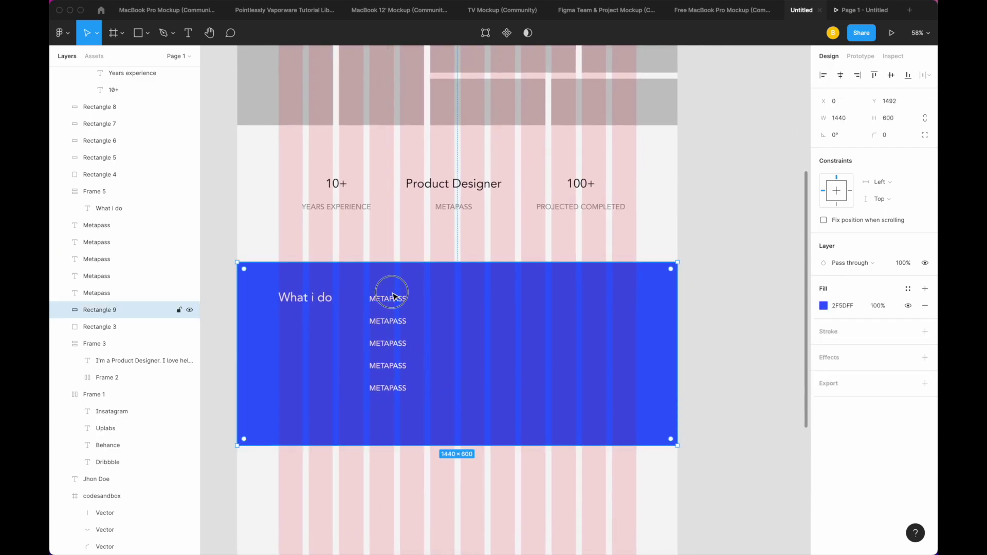
pyautogui.doubleClick(388, 298)
pyautogui.write('We')
pyautogui.hotkey('ctrl', 'z')
pyautogui.keyDown('shift'); pyautogui.click(388, 321); pyautogui.keyUp('shift')
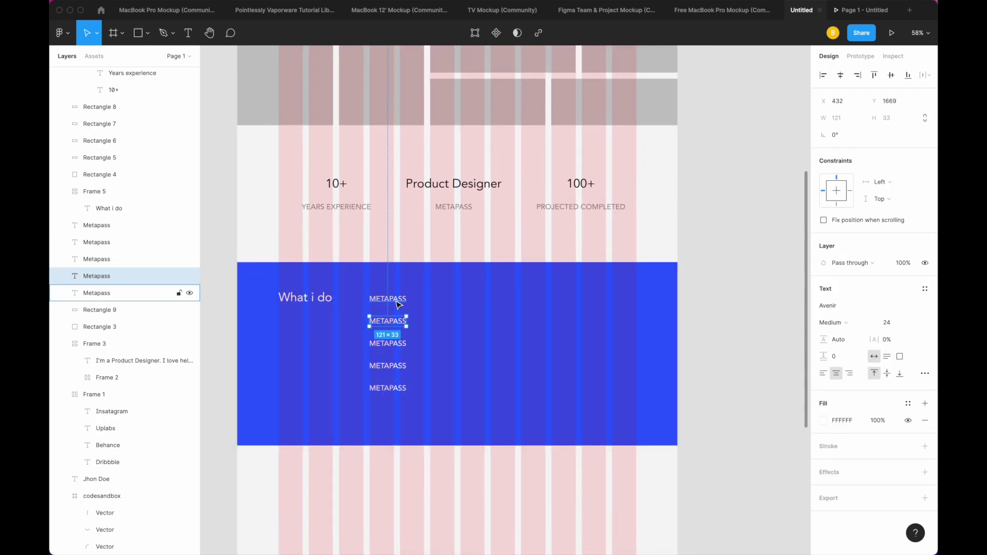
pyautogui.keyDown('shift'); pyautogui.click(387, 343); pyautogui.keyUp('shift')
pyautogui.keyDown('shift'); pyautogui.click(387, 366); pyautogui.keyUp('shift')
pyautogui.keyDown('shift'); pyautogui.click(388, 387); pyautogui.keyUp('shift')
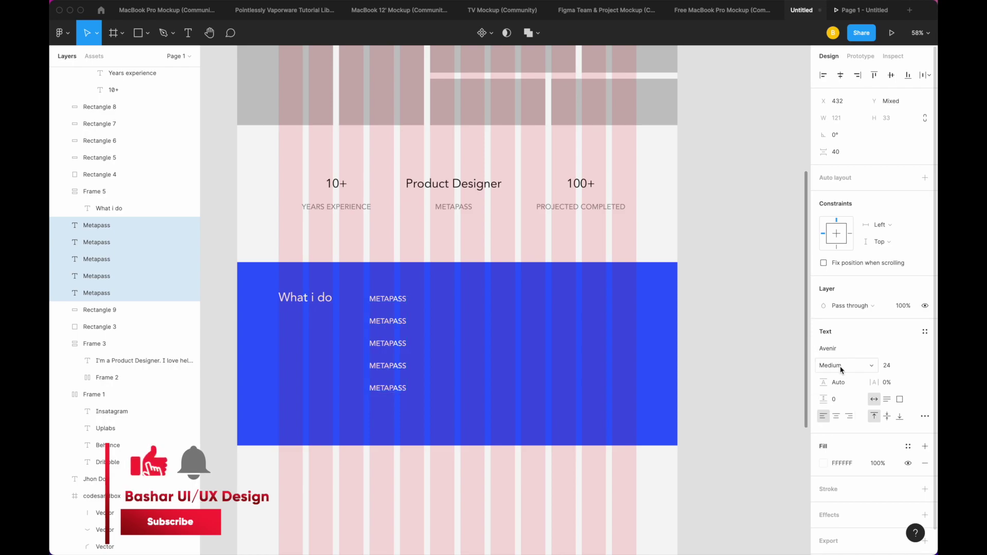
pyautogui.click(830, 365)
pyautogui.click(830, 353)
# Step: Start renaming the top label and reset all five labels to original letter case
pyautogui.click(385, 301)
pyautogui.write('W')
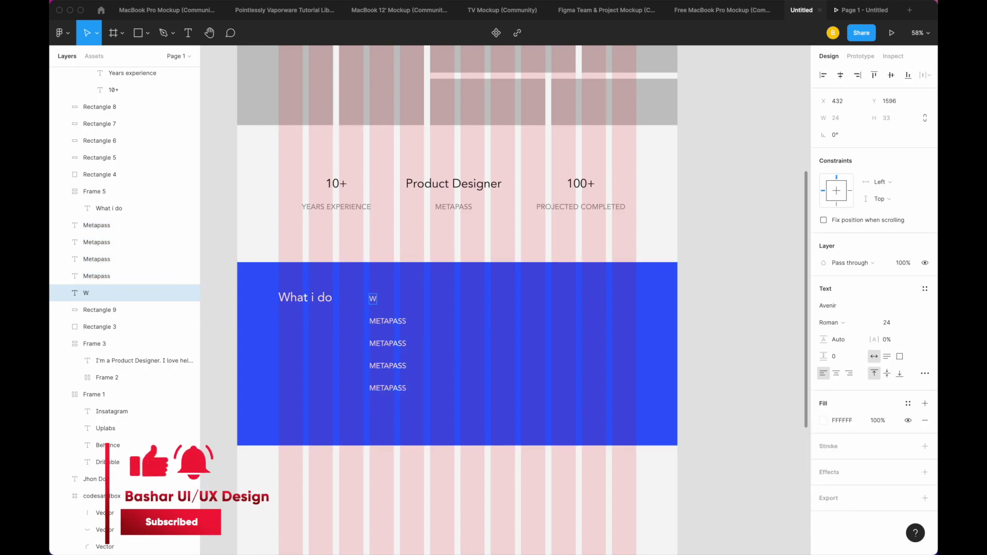
pyautogui.write('ebE')
pyautogui.press('Escape')
pyautogui.keyDown('shift'); pyautogui.click(388, 321); pyautogui.keyUp('shift')
pyautogui.keyDown('shift'); pyautogui.click(387, 343); pyautogui.keyUp('shift')
pyautogui.keyDown('shift'); pyautogui.click(387, 365); pyautogui.keyUp('shift')
pyautogui.keyDown('shift'); pyautogui.click(387, 388); pyautogui.keyUp('shift')
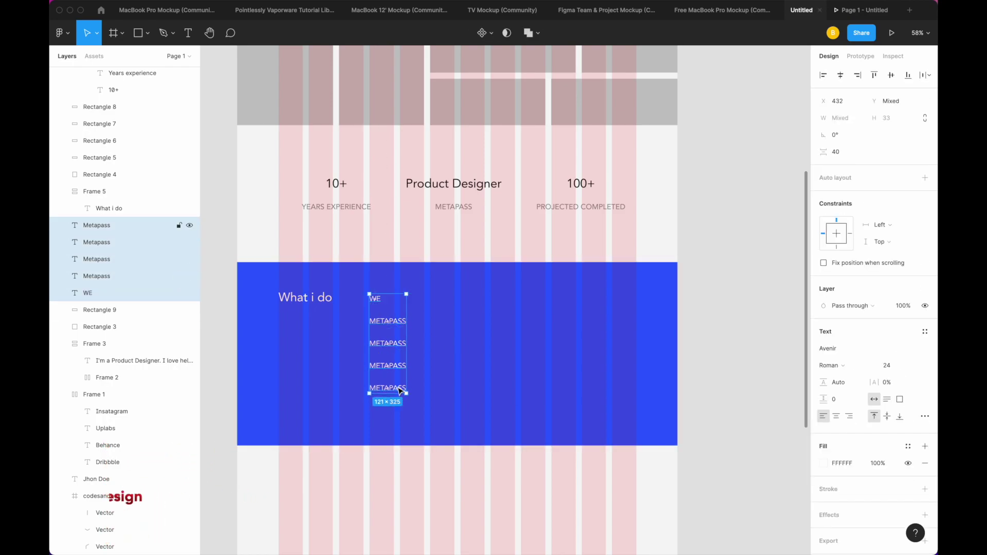
pyautogui.click(925, 416)
pyautogui.click(753, 480)
# Step: Rename the labels Web design, Mobile Design, Product design, Product planning and Rapid prototyping
pyautogui.click(376, 298)
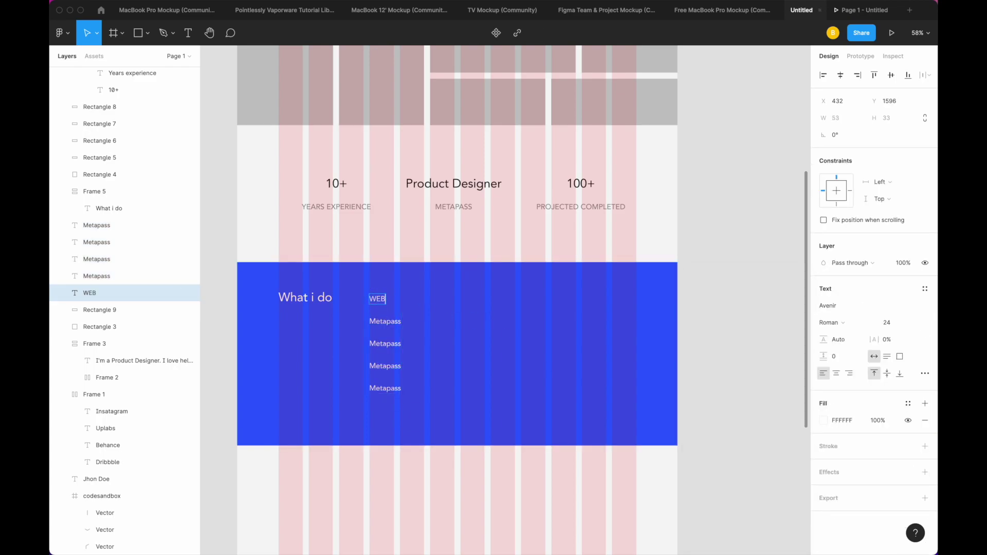
pyautogui.write('gn')
pyautogui.click(385, 323)
pyautogui.write('Mobile Design')
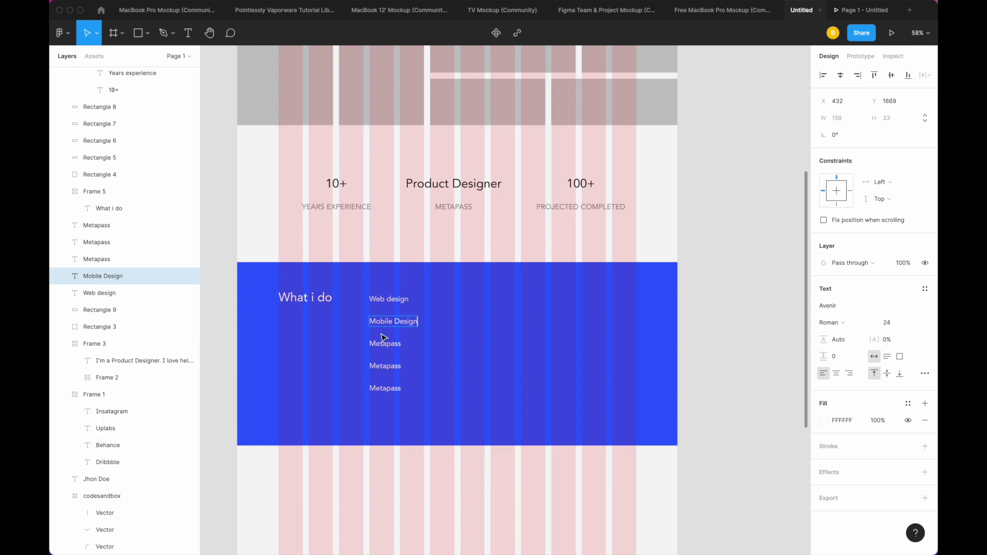
pyautogui.click(377, 345)
pyautogui.write('Product design')
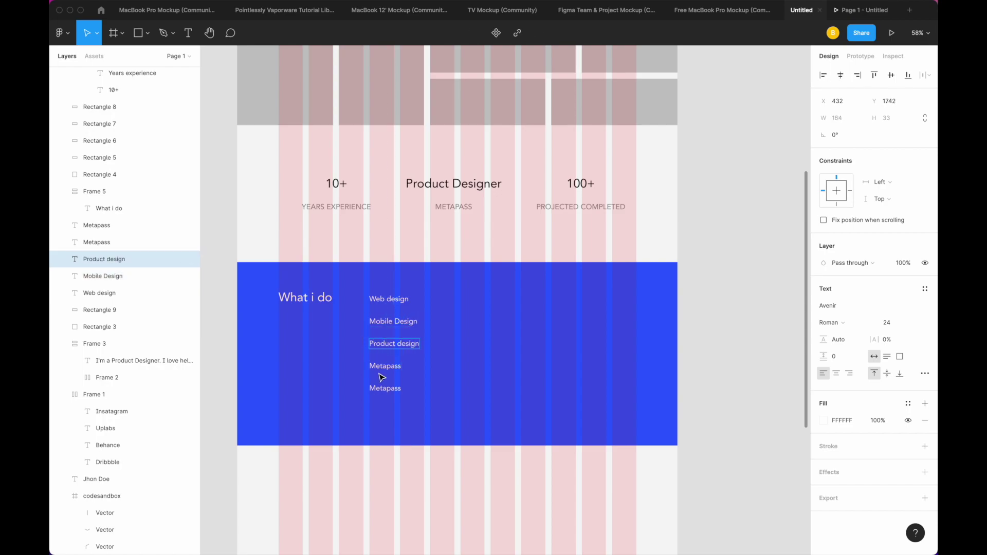
pyautogui.click(381, 368)
pyautogui.write('Product plannin')
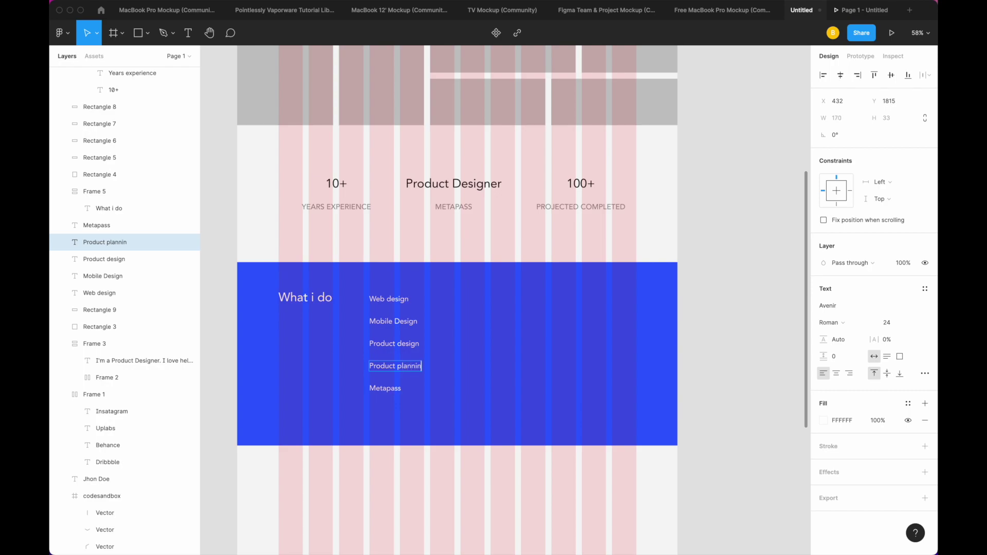
pyautogui.write('g')
pyautogui.doubleClick(385, 388)
pyautogui.write('P')
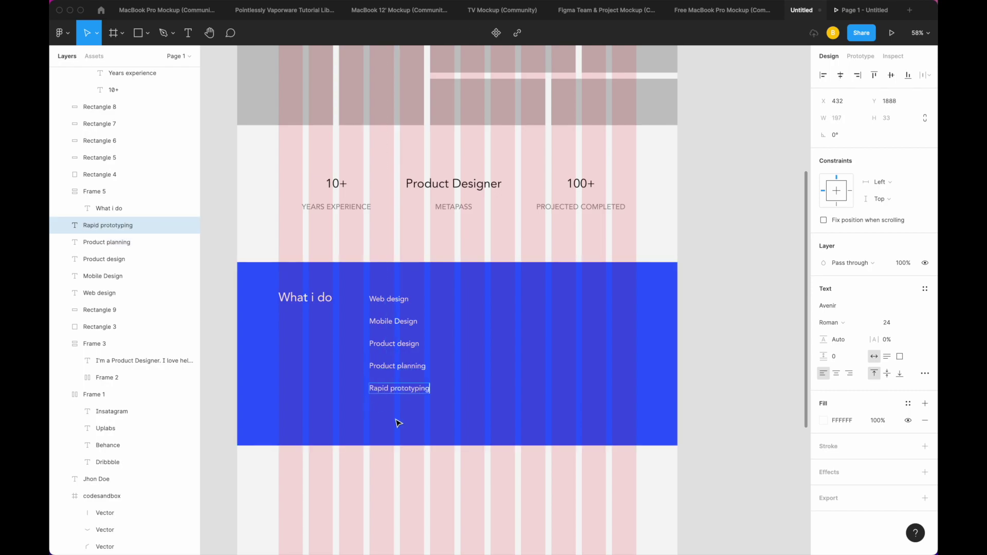
pyautogui.press('Escape')
# Step: Nudge the heading and service list, then shorten the blue rectangle to 541 px high
pyautogui.click(329, 298)
pyautogui.moveTo(416, 479); pyautogui.dragTo(315, 282)
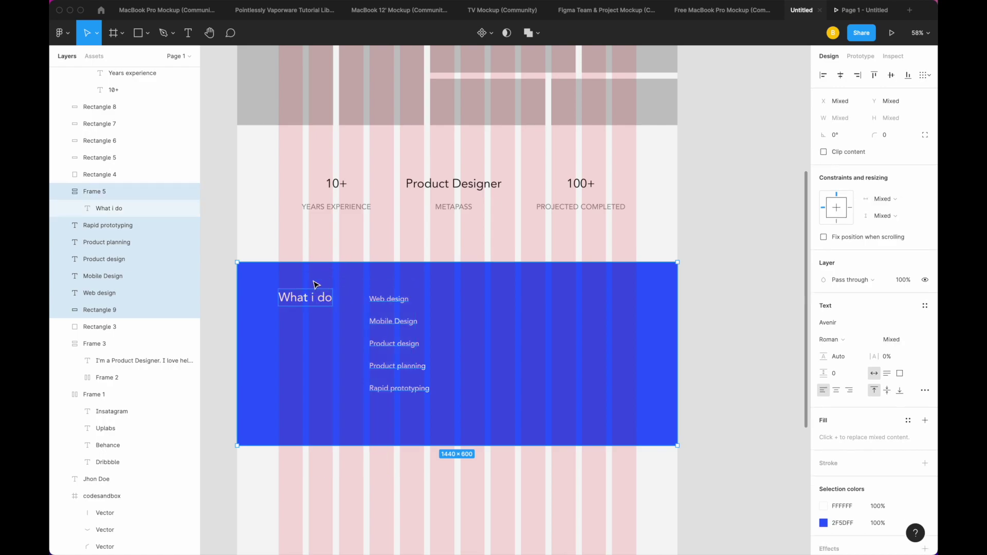
pyautogui.hotkey('shift', 'Down')
pyautogui.hotkey('shift', 'Down')
pyautogui.hotkey('shift', 'Down')
pyautogui.hotkey('shift', 'Down')
pyautogui.hotkey('shift', 'Down')
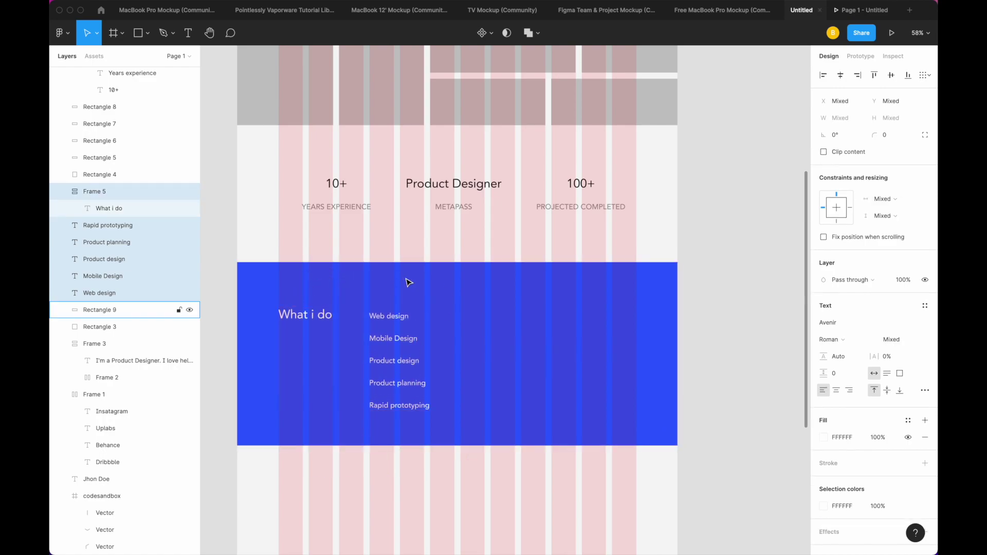
pyautogui.hotkey('shift', 'Up')
pyautogui.hotkey('shift', 'Up')
pyautogui.hotkey('shift', 'Up')
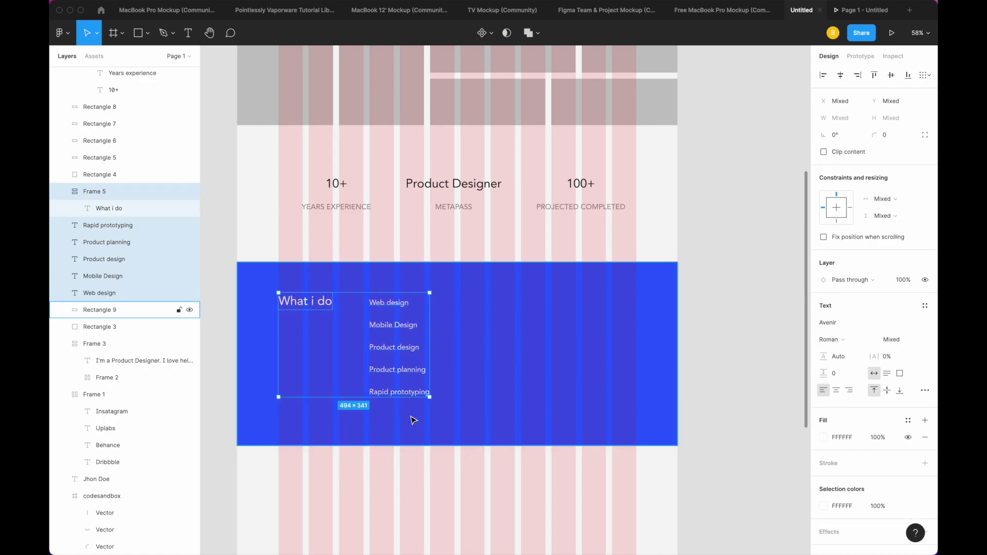
pyautogui.click(408, 445)
pyautogui.moveTo(407, 446); pyautogui.dragTo(413, 399)
pyautogui.click(888, 116)
pyautogui.hotkey('shift', 'Up')
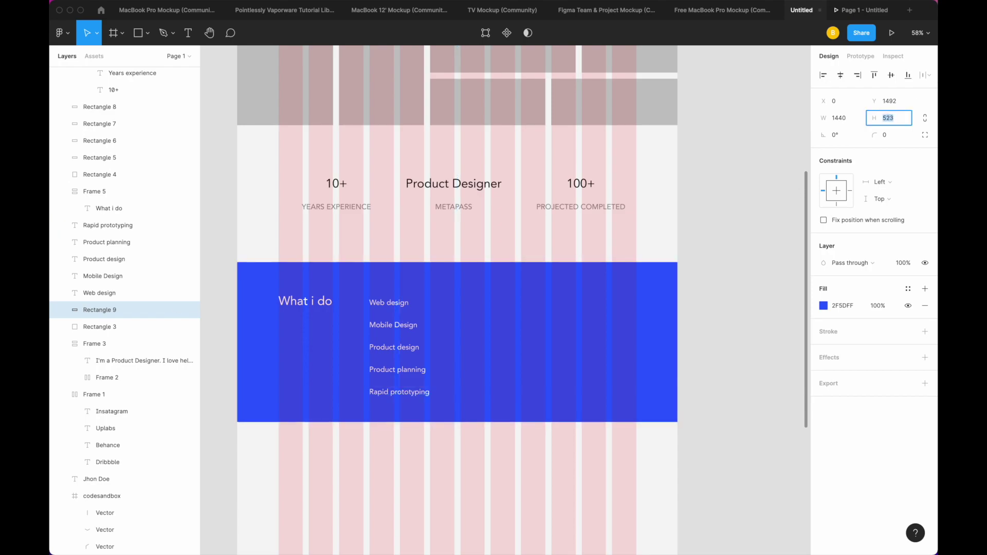
pyautogui.hotkey('shift', 'Up')
pyautogui.hotkey('shift', 'Up')
pyautogui.write('1')
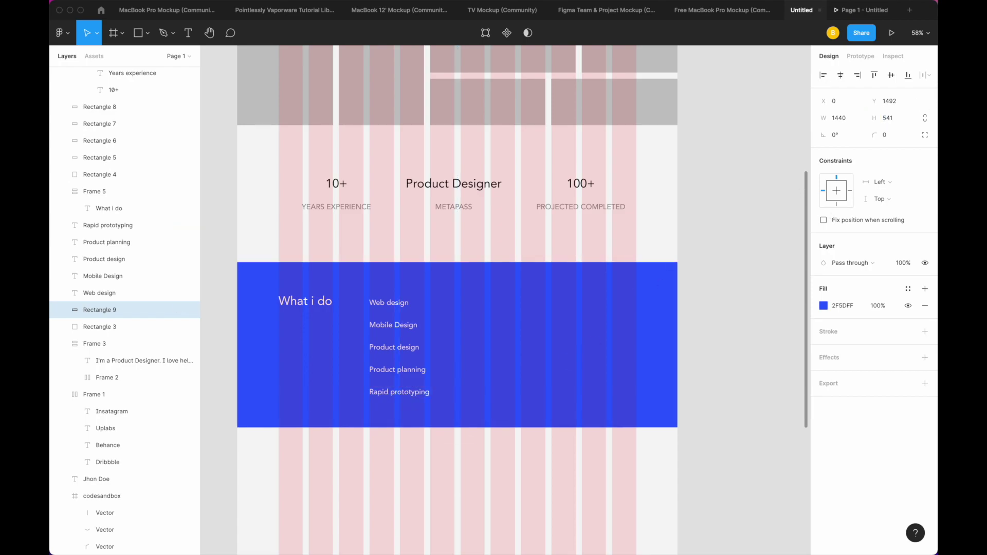
# Step: Wrap the five services in auto layout and duplicate them as a second column
pyautogui.click(388, 302)
pyautogui.keyDown('shift'); pyautogui.click(393, 325); pyautogui.keyUp('shift')
pyautogui.keyDown('shift'); pyautogui.click(394, 347); pyautogui.keyUp('shift')
pyautogui.keyDown('shift'); pyautogui.click(397, 370); pyautogui.keyUp('shift')
pyautogui.keyDown('shift'); pyautogui.click(404, 407); pyautogui.keyUp('shift')
pyautogui.keyDown('shift'); pyautogui.click(452, 406); pyautogui.keyUp('shift')
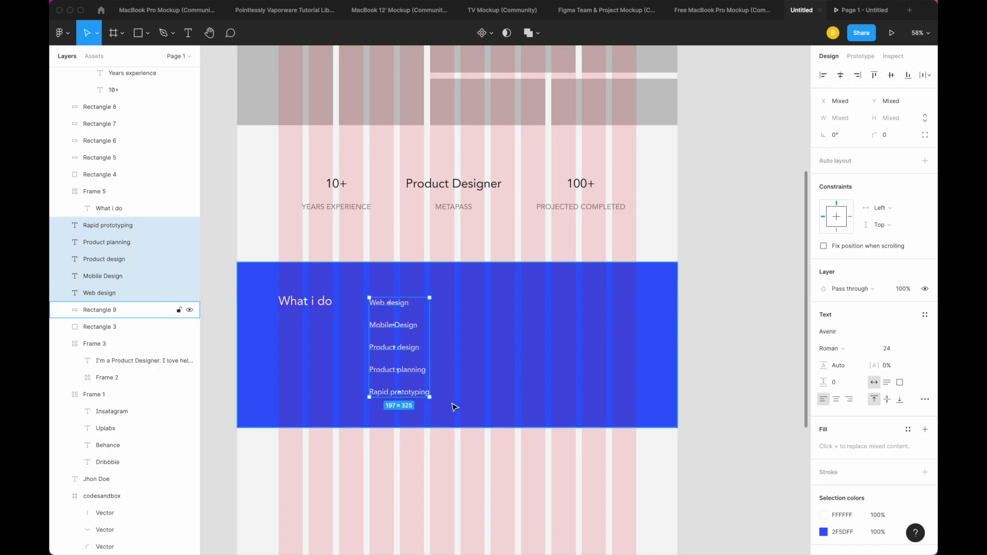
pyautogui.hotkey('shift', 'a')
pyautogui.hotkey('ctrl', 'd')
pyautogui.moveTo(409, 346)
pyautogui.mouseDown()
pyautogui.moveTo(573, 319)
pyautogui.moveTo(533, 321)
pyautogui.mouseUp()
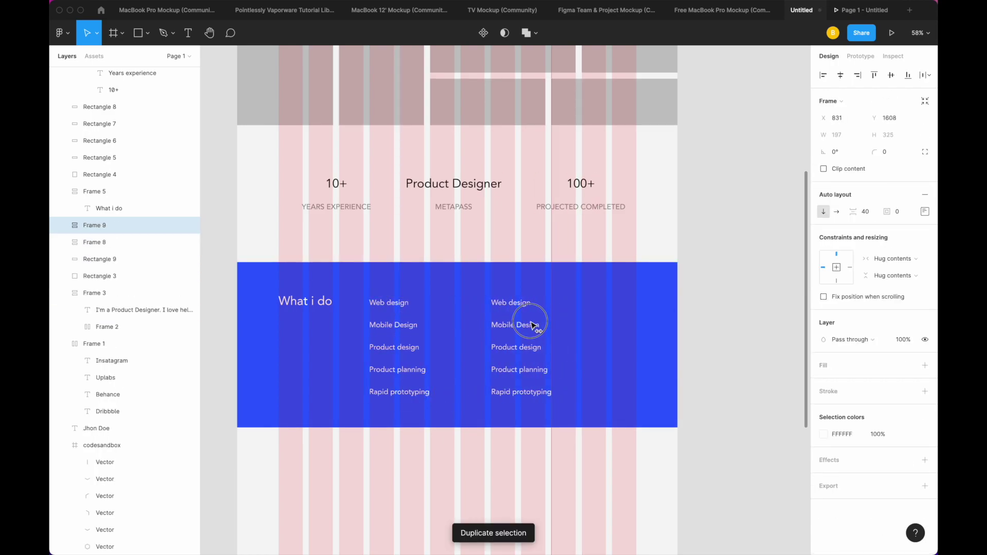
# Step: Retype the second column as User research, Wordpress UI Development, Design improvment and Mentoring
pyautogui.doubleClick(520, 308)
pyautogui.write('User resear')
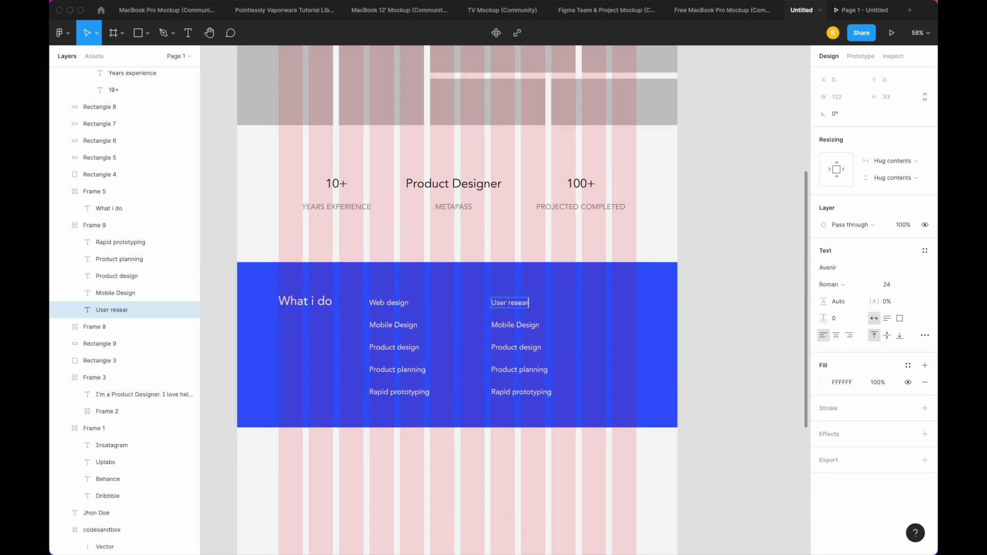
pyautogui.write('ch')
pyautogui.press('Escape')
pyautogui.click(521, 325)
pyautogui.write('Wordpress UI Developme')
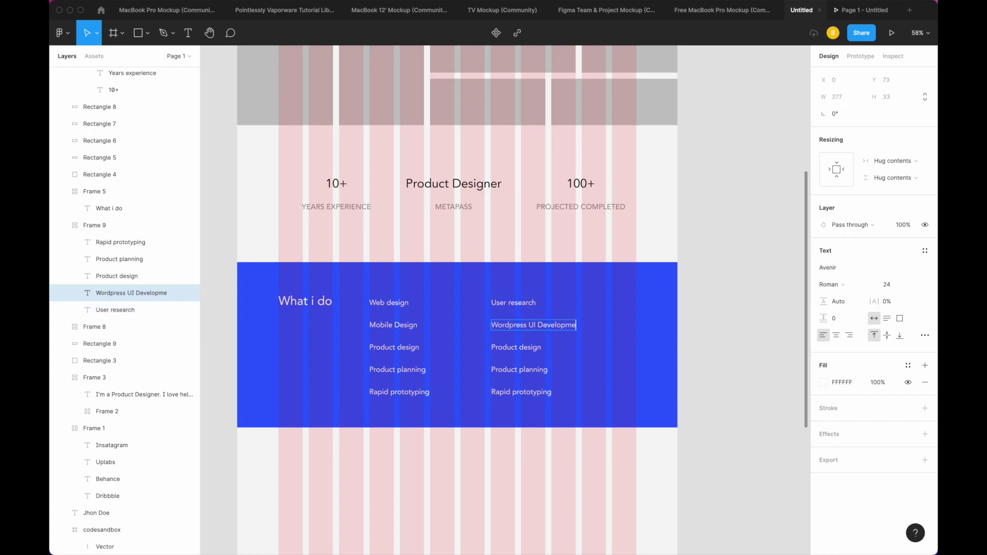
pyautogui.write('nt')
pyautogui.press('Escape')
pyautogui.click(511, 349)
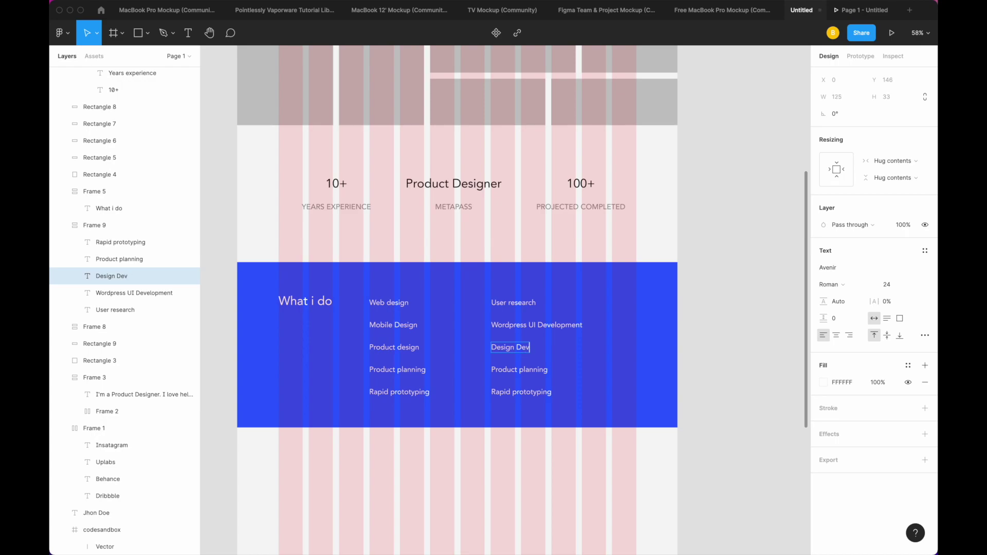
pyautogui.click(528, 374)
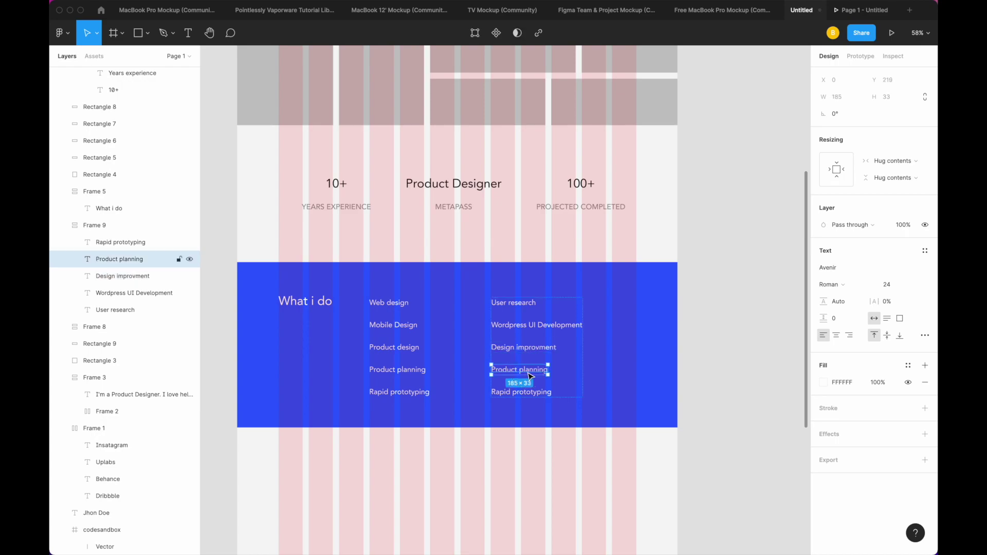
pyautogui.write('Mentoring')
pyautogui.click(532, 392)
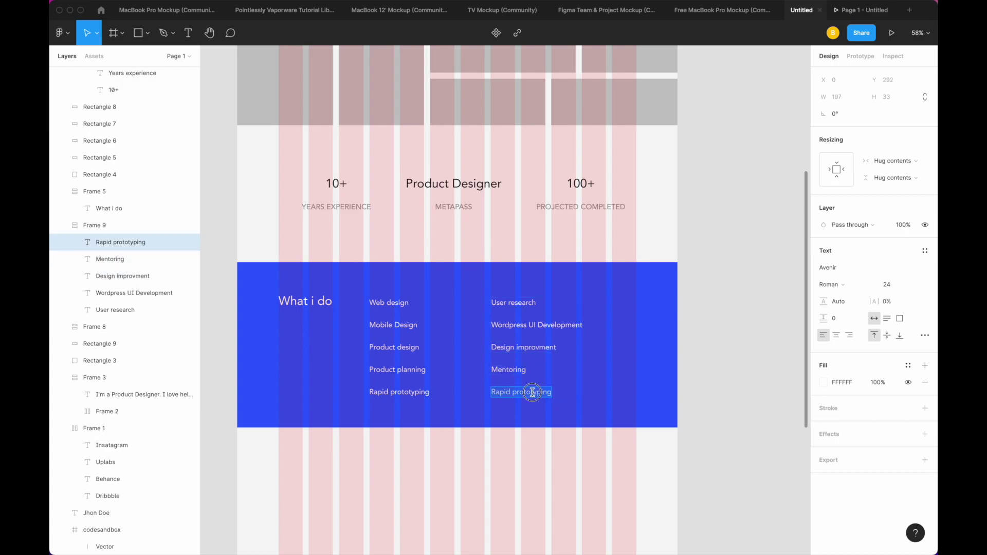
pyautogui.write('Writing')
# Step: Group the What i do block and name the group 'Section 3'
pyautogui.press('Escape')
pyautogui.press('Escape')
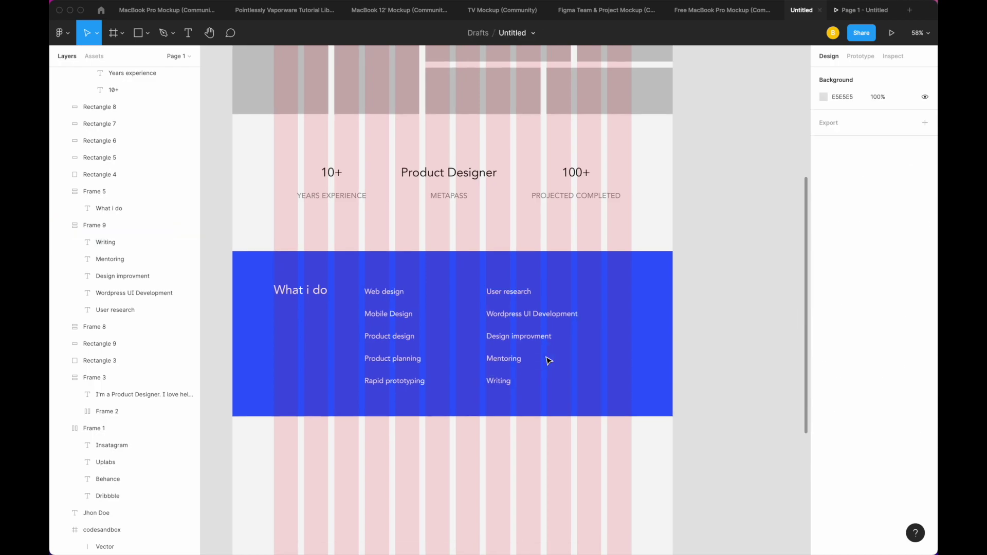
pyautogui.scroll(-10, 549, 358)
pyautogui.scroll(5, 512, 284)
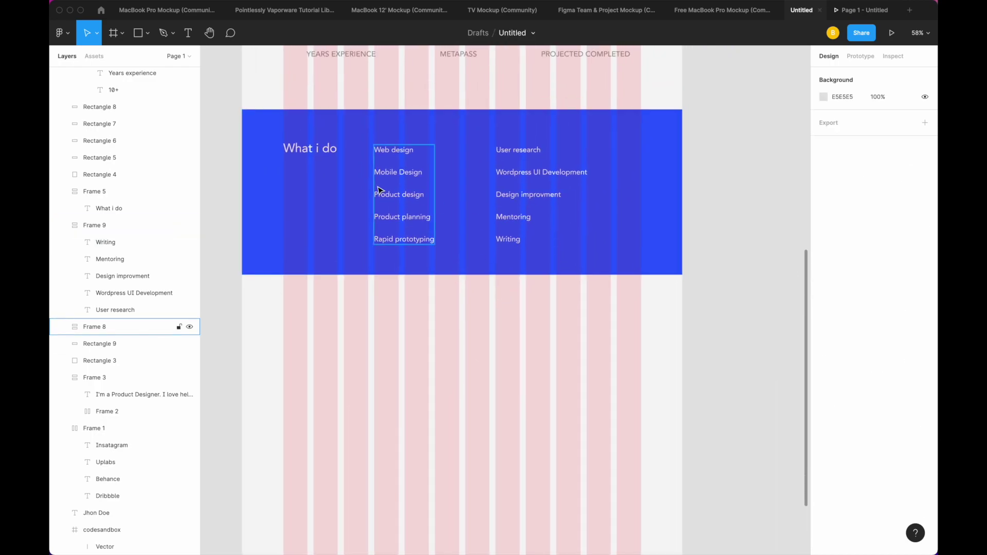
pyautogui.moveTo(379, 192); pyautogui.dragTo(341, 171)
pyautogui.hotkey('ctrl', 'g')
pyautogui.doubleClick(94, 242)
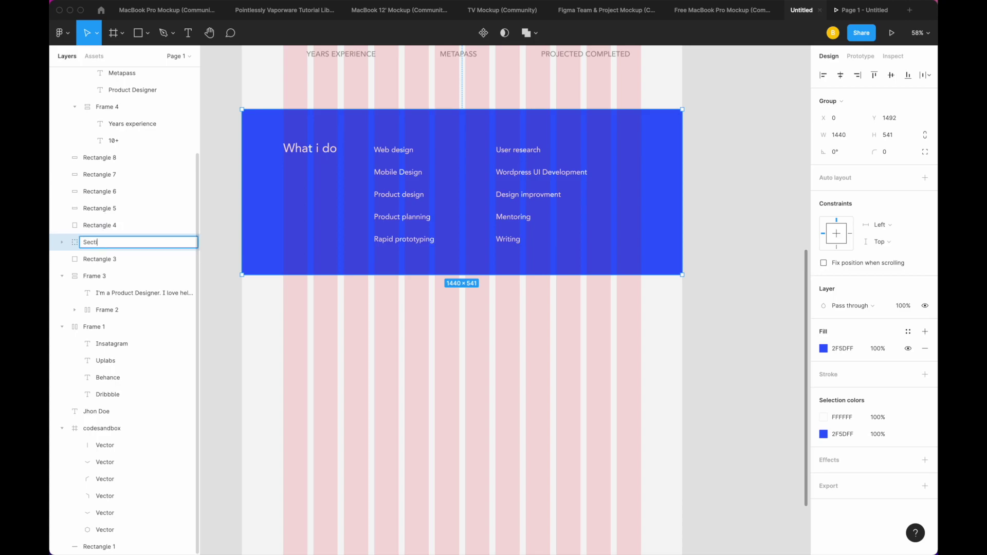
pyautogui.write('Section 3')
pyautogui.press('Return')
# Step: Group the stats row and rename it 'Section 2'
pyautogui.scroll(5, 411, 253)
pyautogui.moveTo(626, 231); pyautogui.dragTo(288, 170)
pyautogui.hotkey('ctrl', 'g')
pyautogui.hotkey('ctrl', 'r')
pyautogui.write('Se')
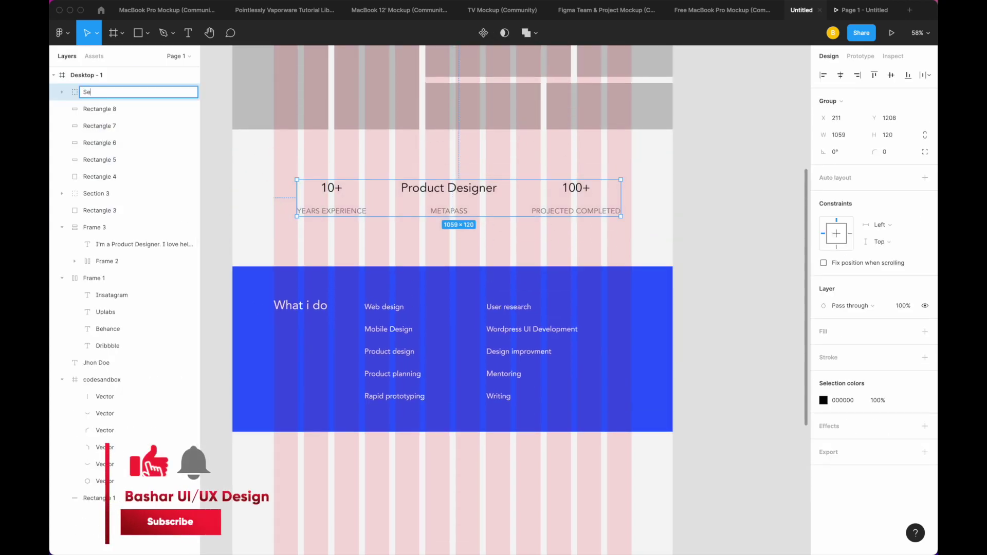
pyautogui.write('ction 2')
pyautogui.press('Return')
# Step: Group the six grey gallery rectangles as 'Gallery'
pyautogui.scroll(5, 348, 225)
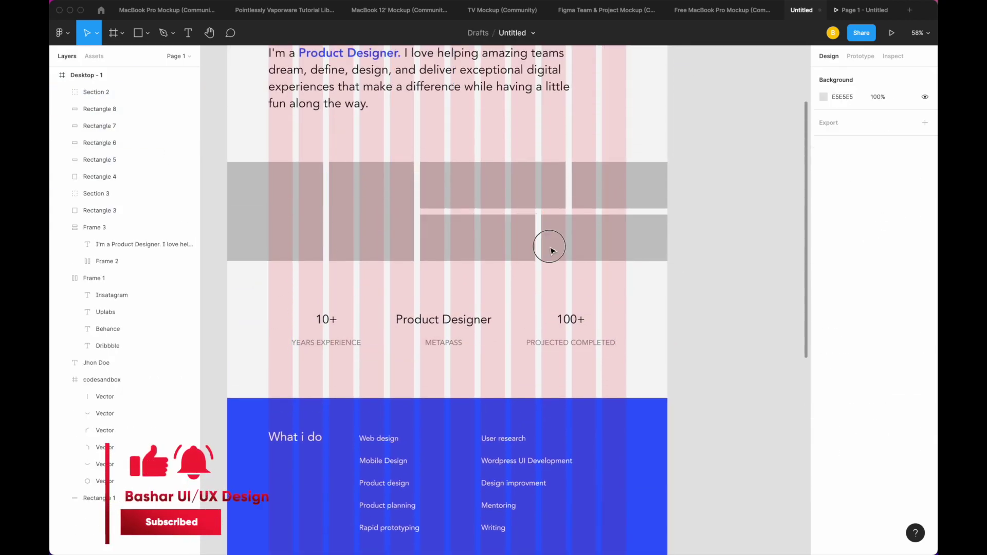
pyautogui.keyDown('shift'); pyautogui.click(549, 246); pyautogui.keyUp('shift')
pyautogui.hotkey('ctrl', 'g')
pyautogui.hotkey('ctrl', 'r')
pyautogui.press('BackSpace')
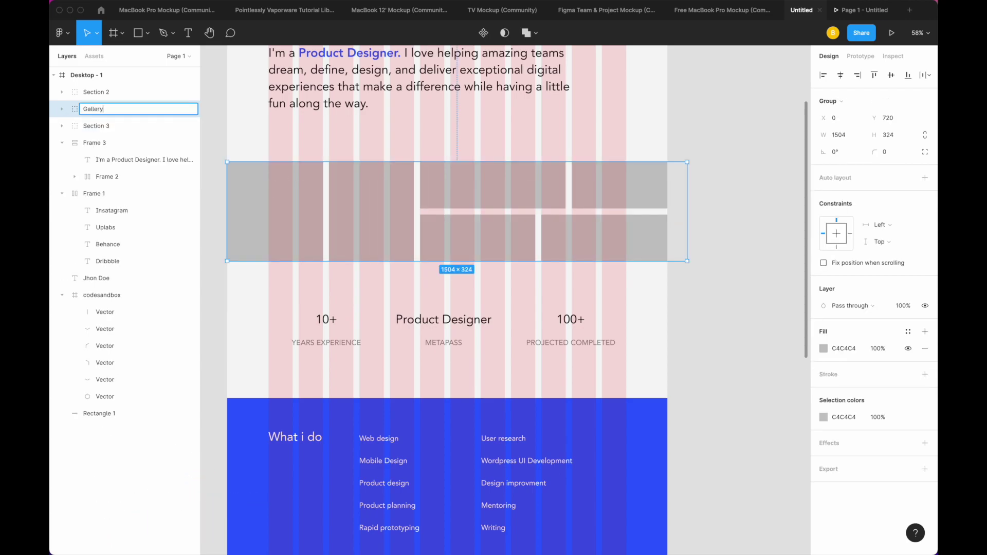
pyautogui.press('Return')
# Step: Group the top navigation bar as 'Header' and rename the intro frame 'Hero'
pyautogui.scroll(5, 447, 257)
pyautogui.moveTo(626, 101); pyautogui.dragTo(247, 54)
pyautogui.hotkey('ctrl', 'g')
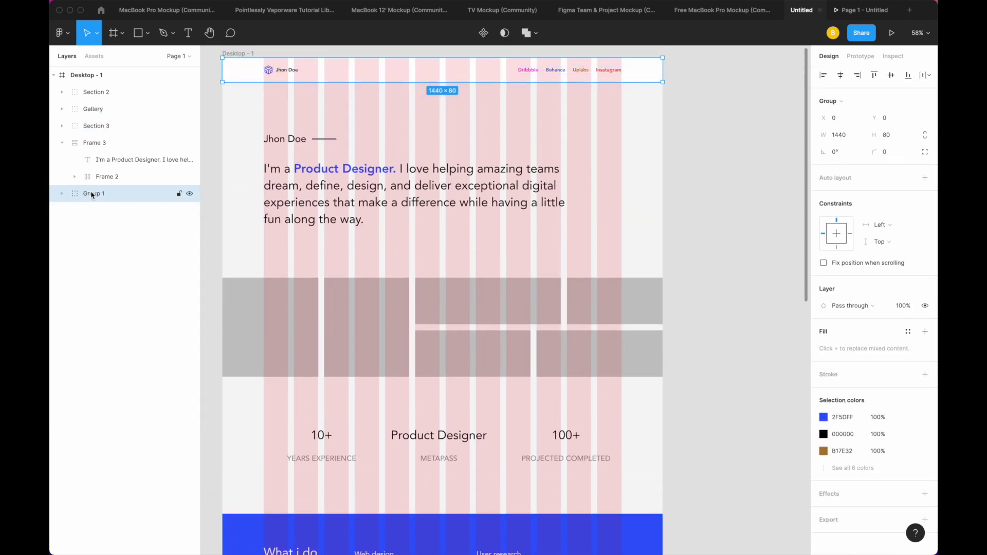
pyautogui.doubleClick(92, 195)
pyautogui.write('Header')
pyautogui.click(577, 254)
pyautogui.click(115, 147)
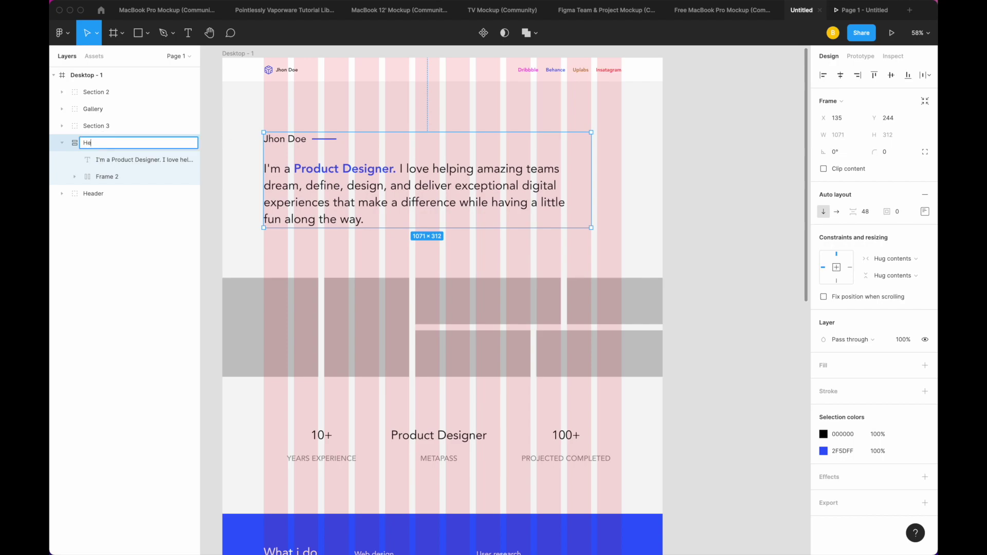
pyautogui.write('ro')
pyautogui.press('Return')
# Step: Reorder the layers so Header sits at the top with Hero directly below
pyautogui.click(63, 143)
pyautogui.moveTo(87, 104); pyautogui.dragTo(62, 108)
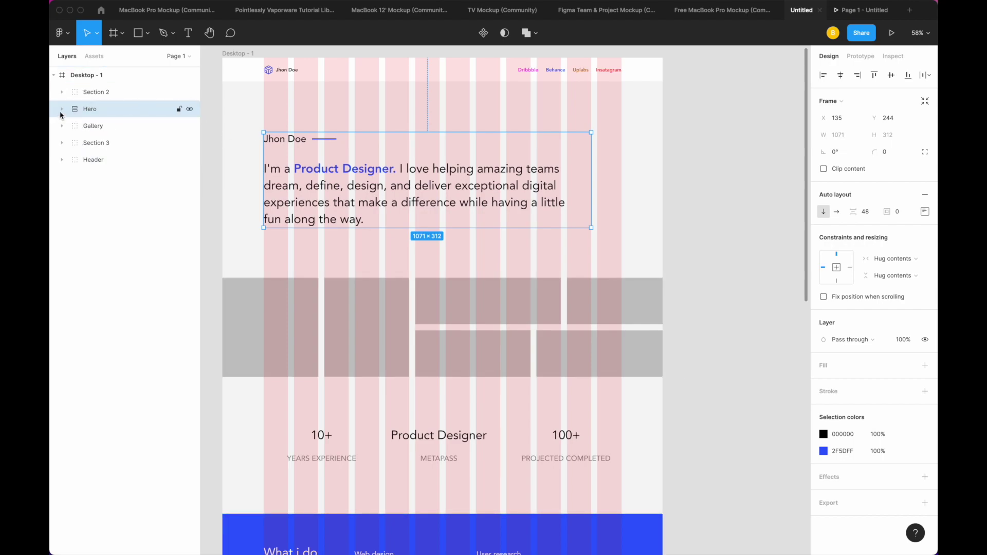
pyautogui.click(63, 109)
pyautogui.click(93, 159)
pyautogui.moveTo(105, 78); pyautogui.dragTo(100, 87)
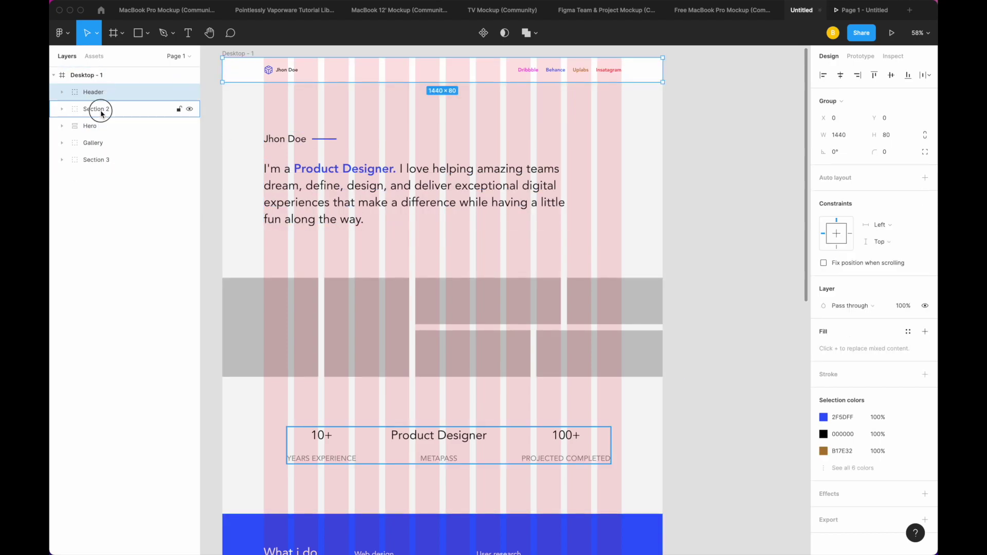
pyautogui.moveTo(101, 126)
pyautogui.mouseDown()
pyautogui.moveTo(93, 106)
pyautogui.moveTo(97, 139)
pyautogui.mouseUp()
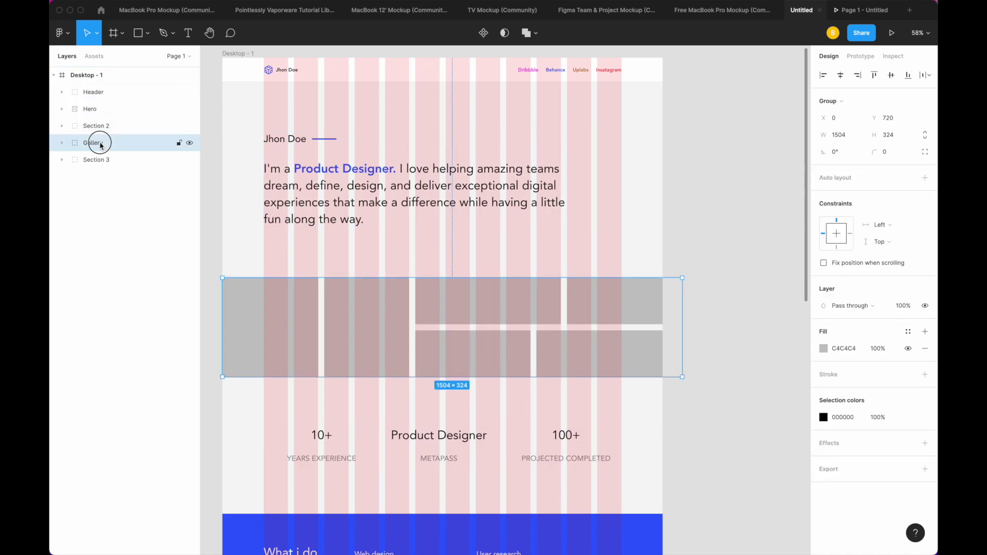
# Step: Duplicate the 1440×541 blue band below the existing one
pyautogui.scroll(-5, 279, 279)
pyautogui.scroll(-1, 279, 279)
pyautogui.scroll(-2, 388, 262)
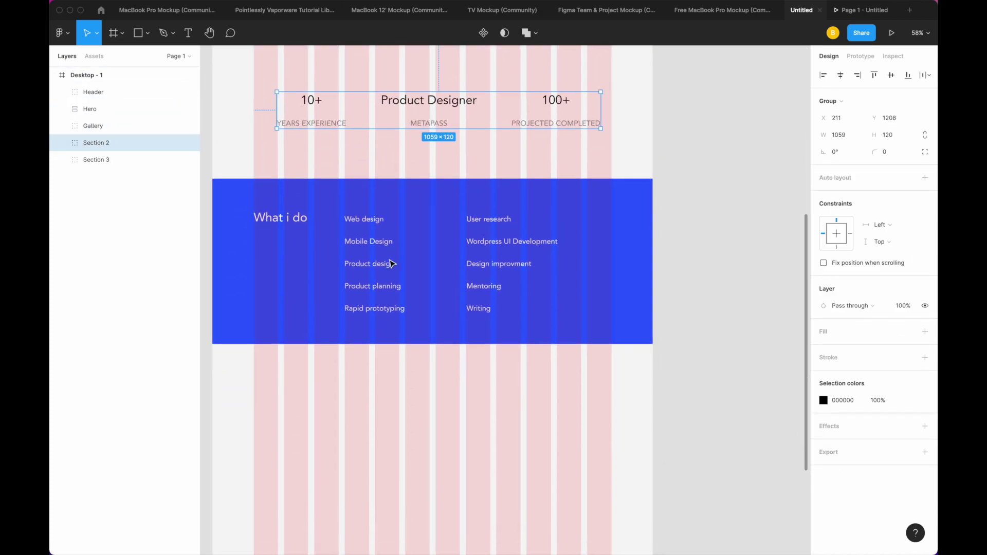
pyautogui.scroll(-2, 388, 262)
pyautogui.moveTo(279, 224); pyautogui.dragTo(298, 385)
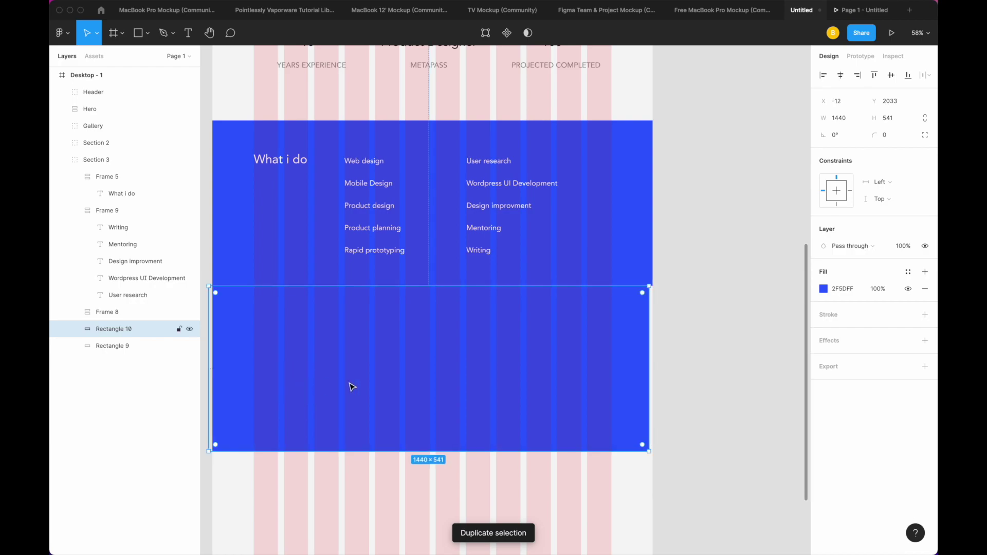
# Step: Set the lower rectangle's fill to FFFFFF and nudge it into place
pyautogui.hotkey('ctrl', 'g')
pyautogui.click(842, 288)
pyautogui.write('FFFFFF')
pyautogui.press('Return')
pyautogui.hscroll(-1, 696, 321)
pyautogui.moveTo(505, 342); pyautogui.dragTo(506, 341)
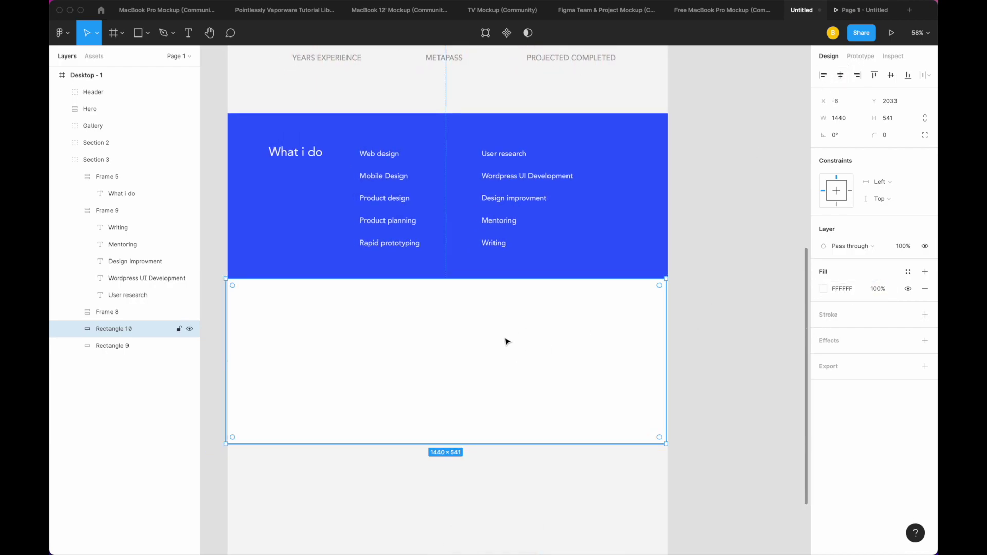
pyautogui.moveTo(827, 102); pyautogui.dragTo(829, 102)
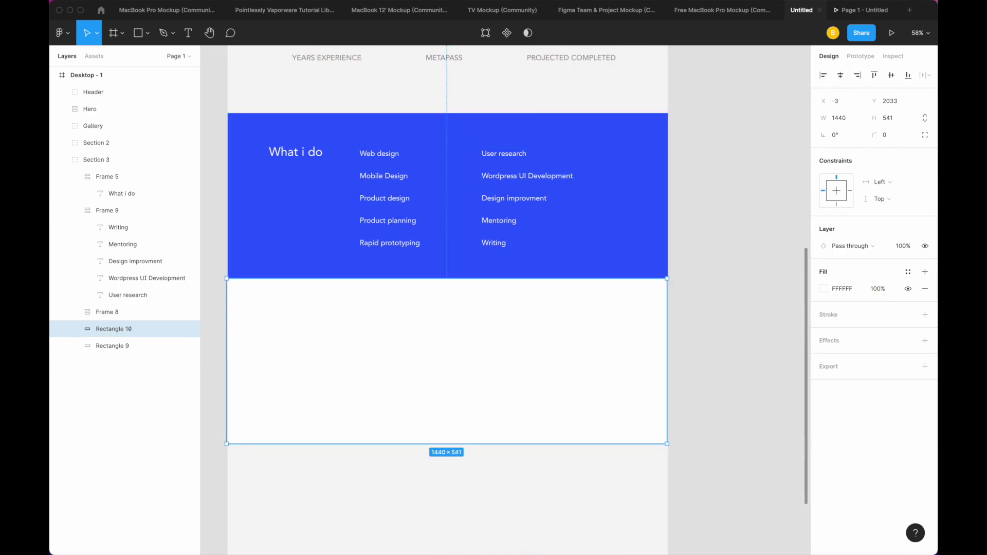
# Step: Paste a copy of the hero name label below the blue section and retitle it 'Worked with'
pyautogui.scroll(5, 383, 216)
pyautogui.scroll(4, 322, 154)
pyautogui.doubleClick(288, 72)
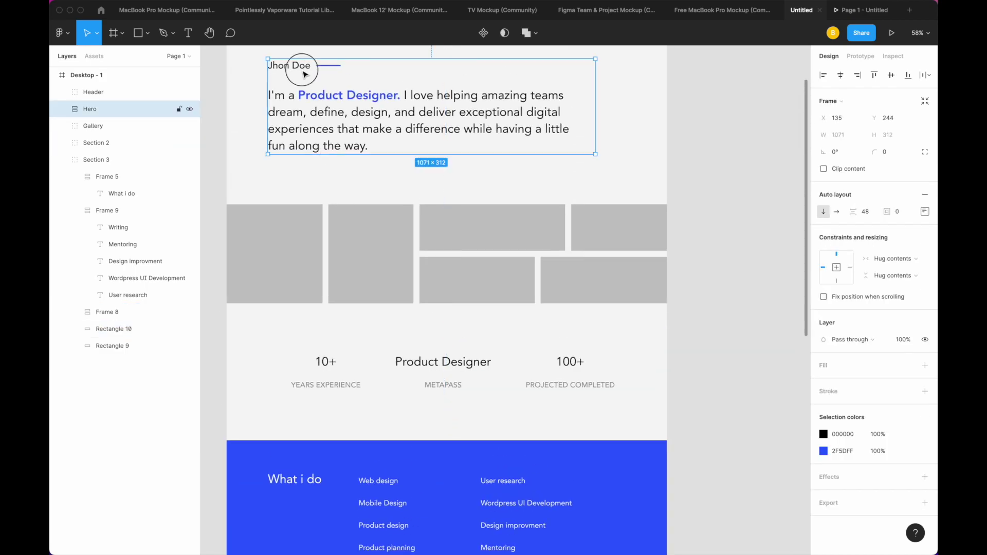
pyautogui.scroll(-8, 332, 216)
pyautogui.hotkey('ctrl', 'v')
pyautogui.moveTo(262, 137)
pyautogui.mouseDown()
pyautogui.moveTo(307, 349)
pyautogui.moveTo(311, 332)
pyautogui.mouseUp()
pyautogui.hotkey('shift', 'g')
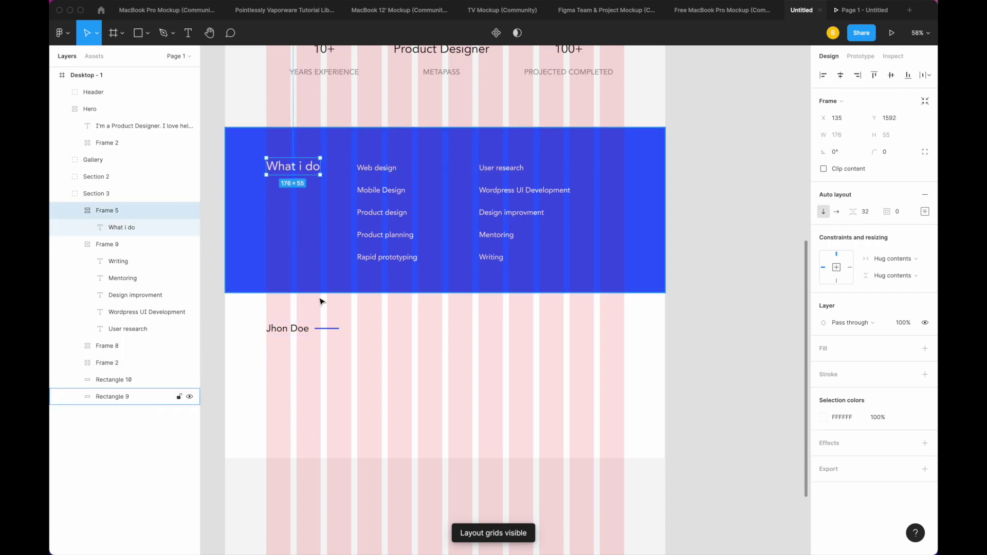
pyautogui.press('Down')
pyautogui.press('Down')
pyautogui.press('Down')
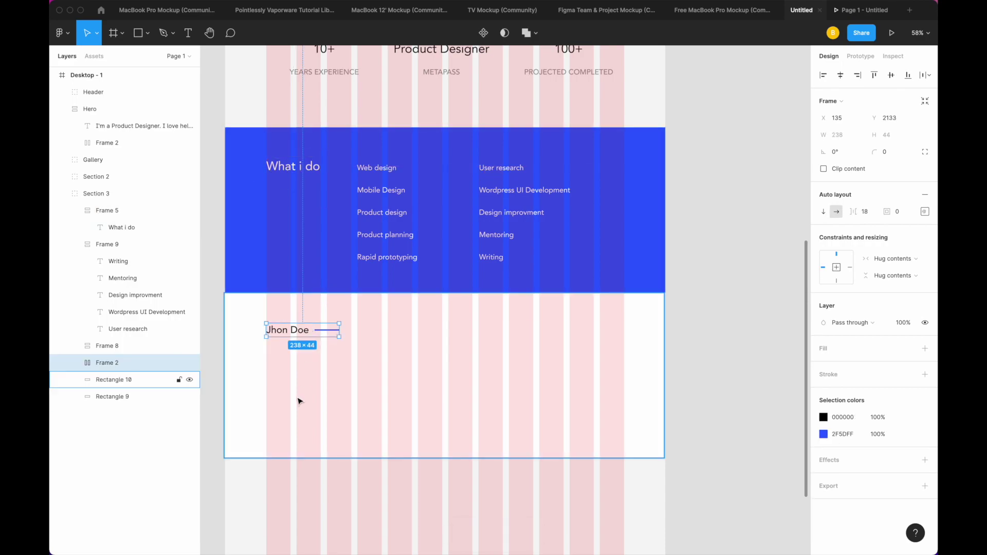
pyautogui.doubleClick(298, 335)
pyautogui.write('Worked with')
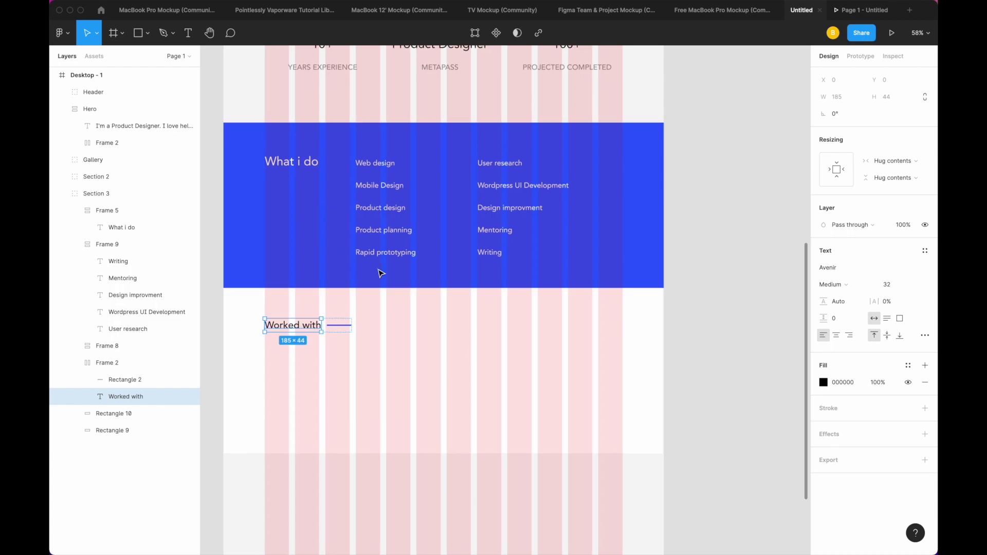
pyautogui.scroll(-2, 378, 271)
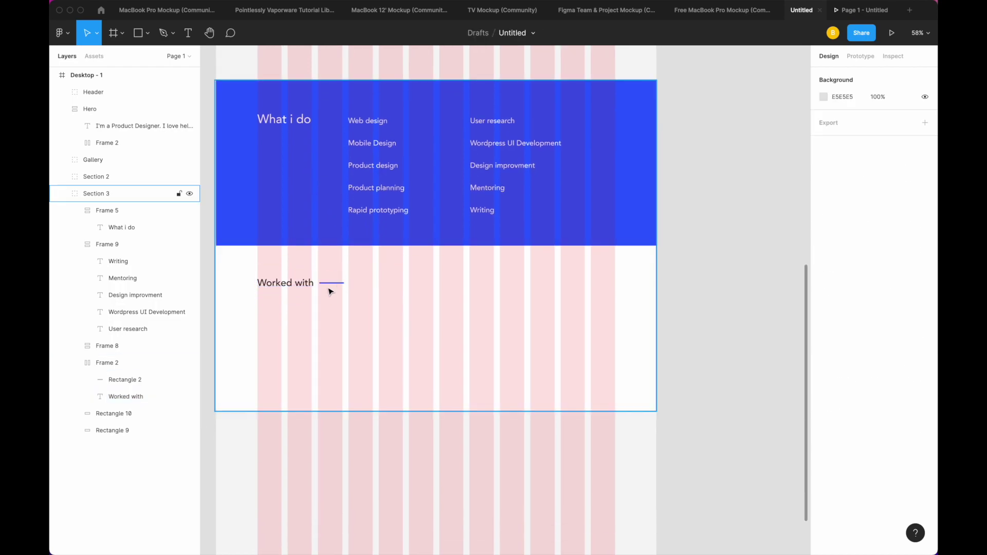
pyautogui.click(331, 288)
# Step: Draw a grey box under 'Worked with' and duplicate it into a row of six
pyautogui.press('r')
pyautogui.click(270, 331)
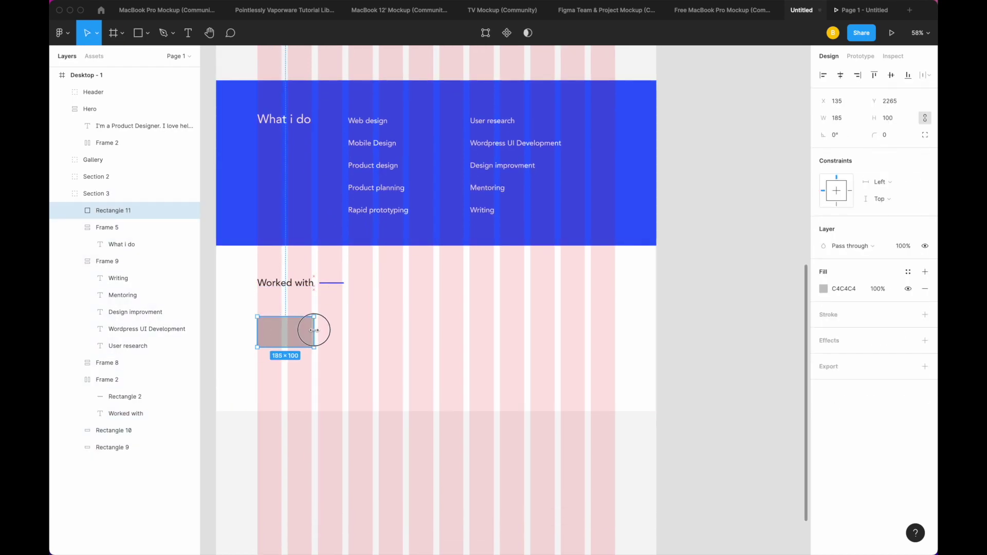
pyautogui.hotkey('ctrl', 'd')
pyautogui.moveTo(311, 332); pyautogui.dragTo(344, 334)
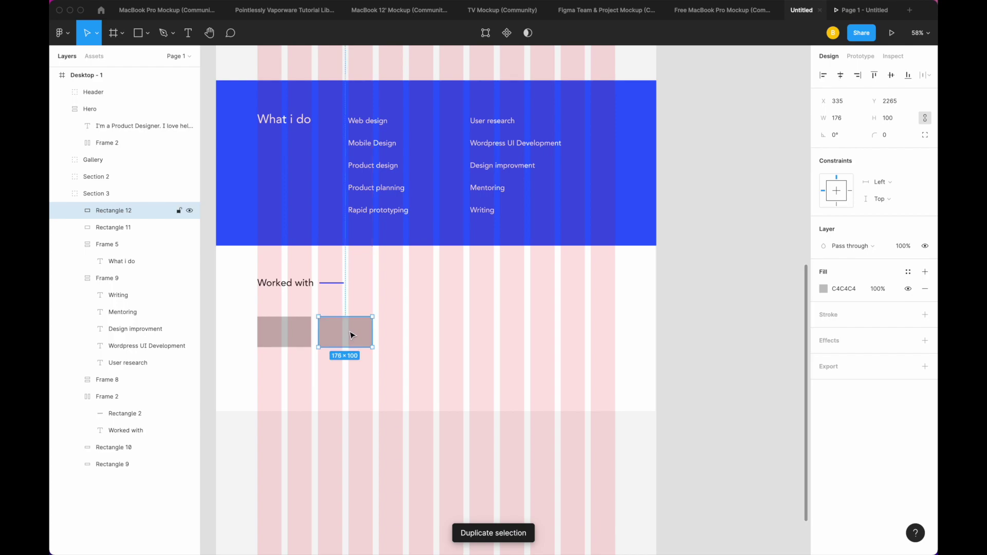
pyautogui.press('super+d')
pyautogui.press('super+d')
pyautogui.press('super+d')
pyautogui.press('super+d')
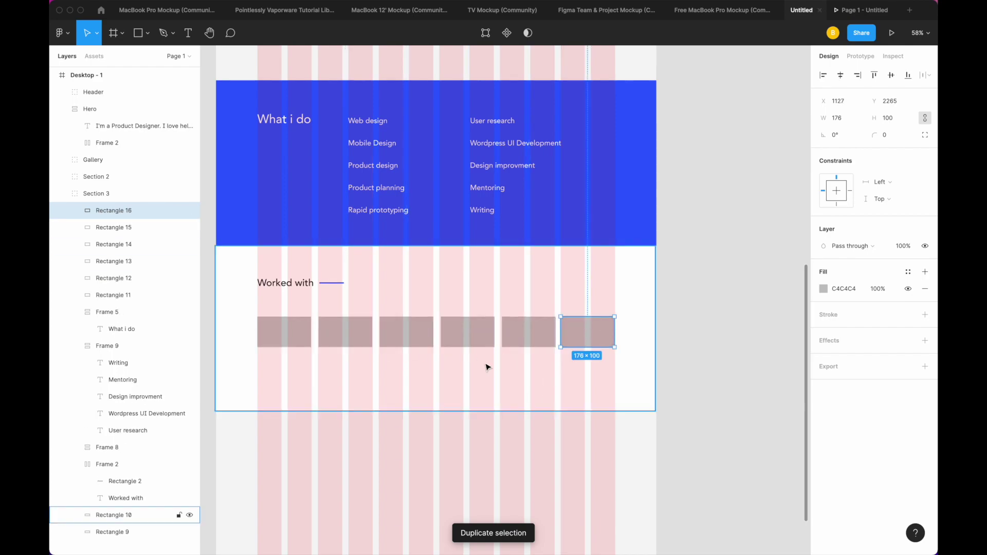
# Step: Shorten the white Worked with section to a height of 432
pyautogui.click(488, 367)
pyautogui.moveTo(448, 412); pyautogui.dragTo(448, 381)
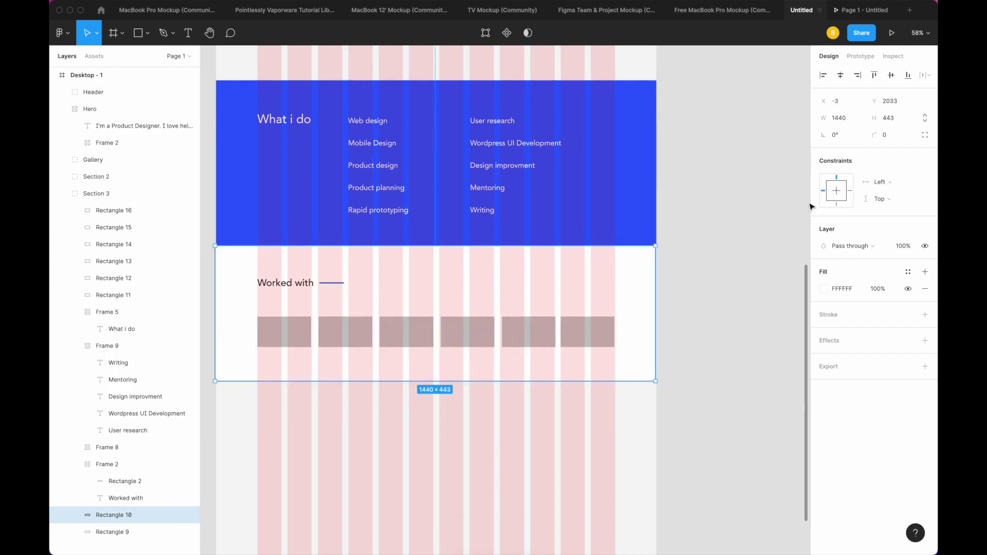
pyautogui.press('Return')
pyautogui.click(528, 329)
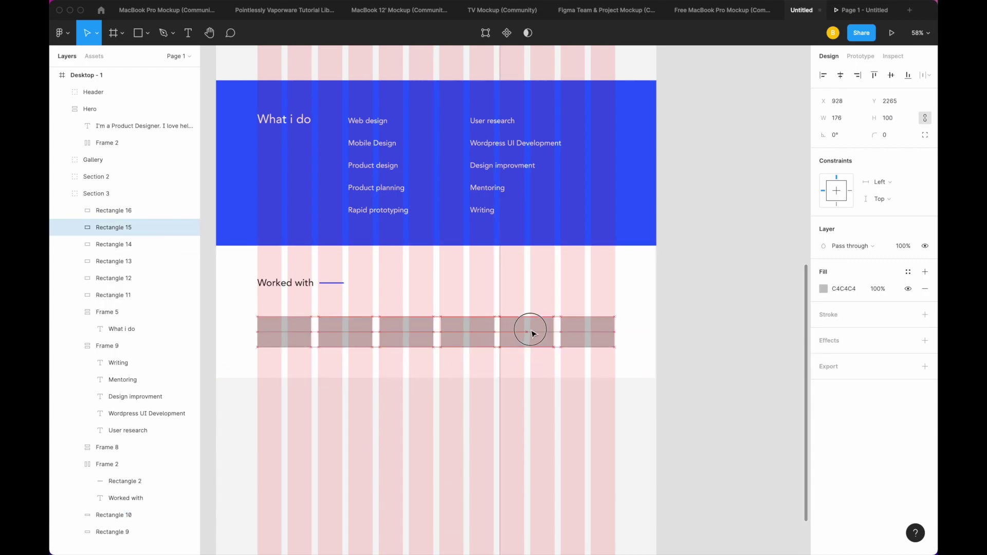
pyautogui.scroll(-1, 360, 206)
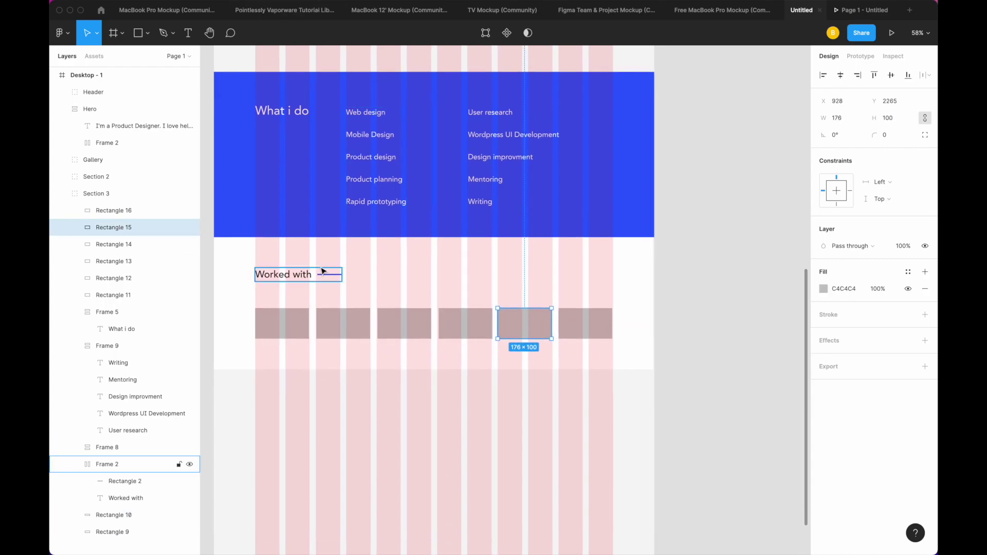
pyautogui.click(278, 117)
pyautogui.hotkey('ctrl', 'd')
# Step: Place a black copy of the What i do heading below the white strip as 'Works', unwrapped from its frame
pyautogui.moveTo(277, 117); pyautogui.dragTo(282, 392)
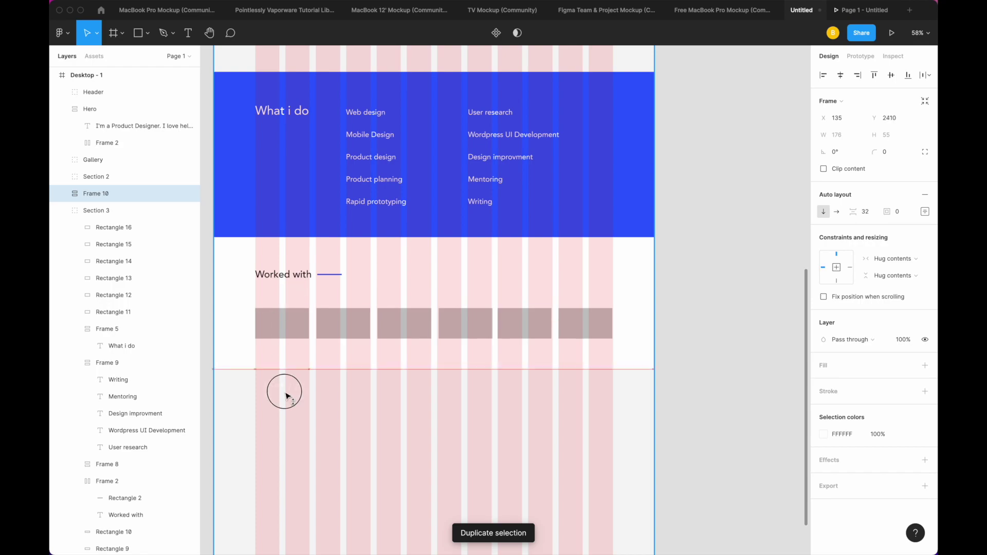
pyautogui.click(823, 434)
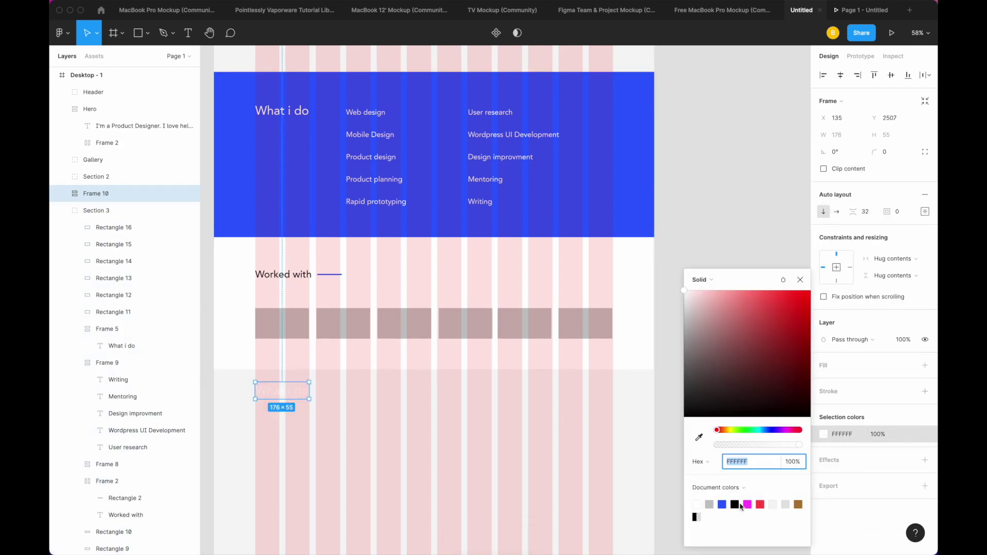
pyautogui.click(735, 504)
pyautogui.click(445, 402)
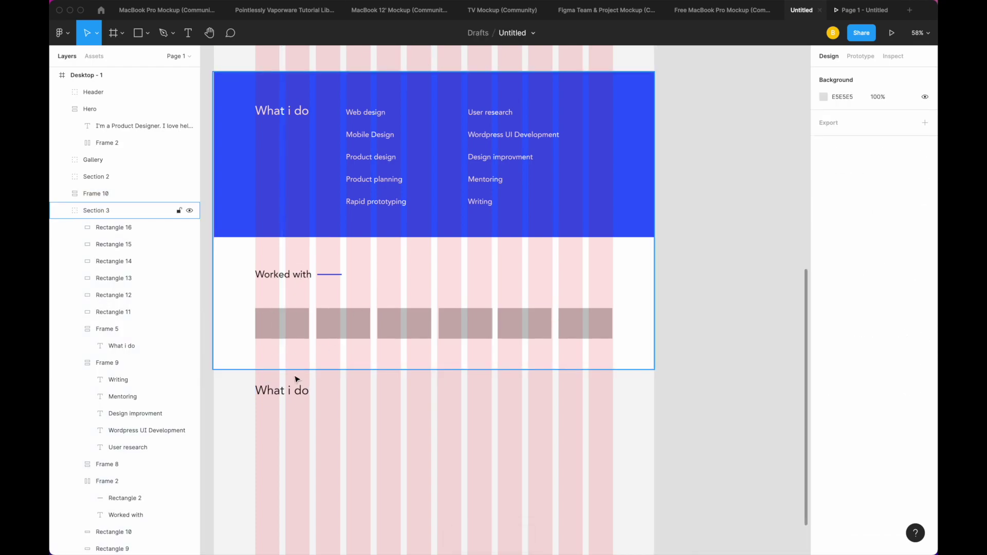
pyautogui.click(290, 393)
pyautogui.hotkey('ctrl', 'shift', 'g')
pyautogui.moveTo(290, 395); pyautogui.dragTo(315, 360)
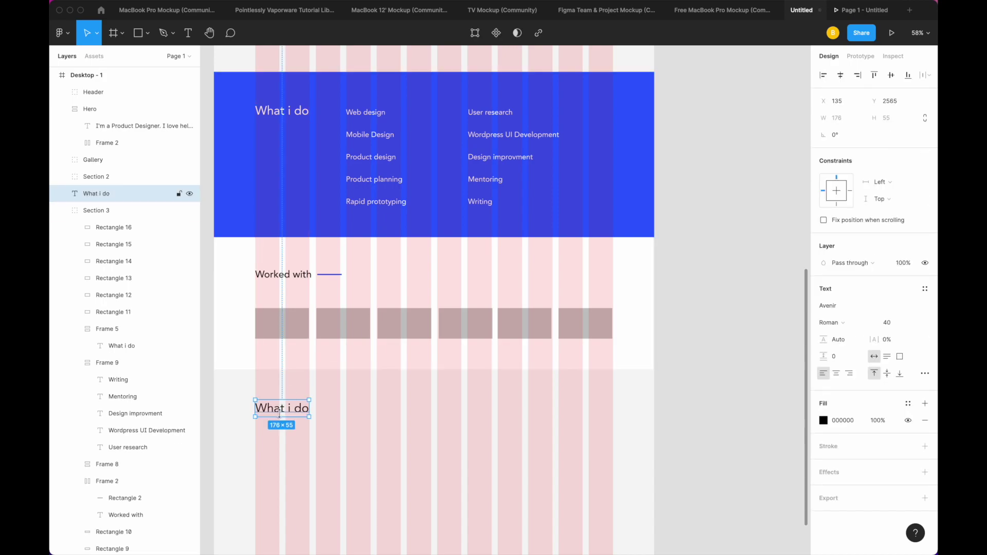
# Step: Scroll down and check the desktop frame below the Works heading
pyautogui.scroll(-5, 352, 368)
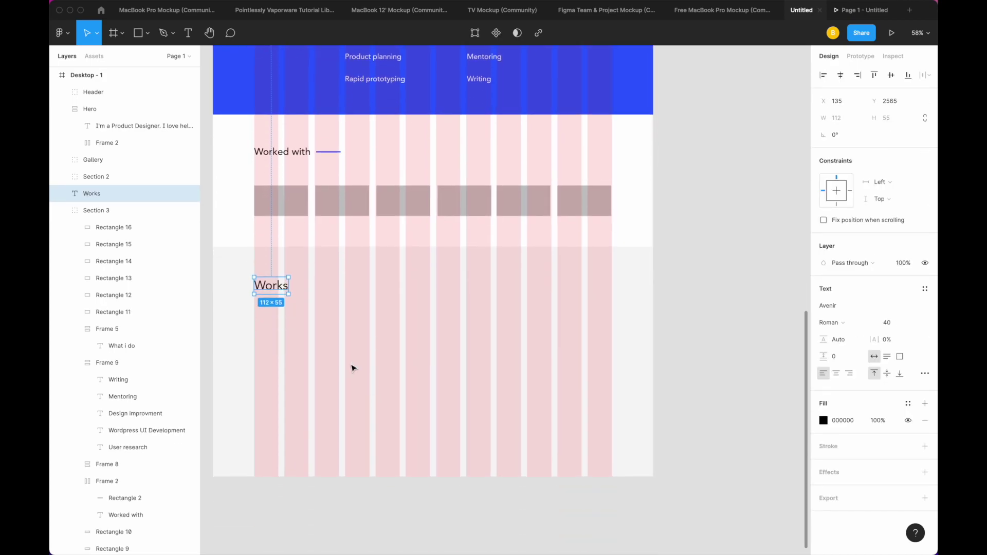
pyautogui.scroll(-5, 377, 306)
pyautogui.scroll(-3, 399, 135)
pyautogui.click(388, 197)
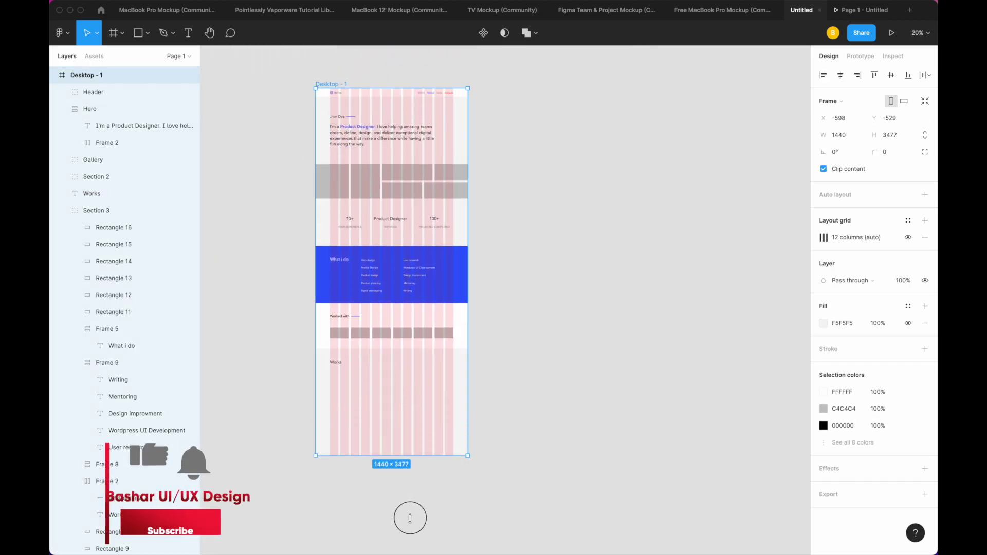
pyautogui.click(407, 517)
pyautogui.scroll(2, 396, 397)
pyautogui.scroll(-2, 390, 368)
# Step: Draw a square below Works, align it to the first column, and enlarge it to 575×575
pyautogui.press('r')
pyautogui.click(315, 308)
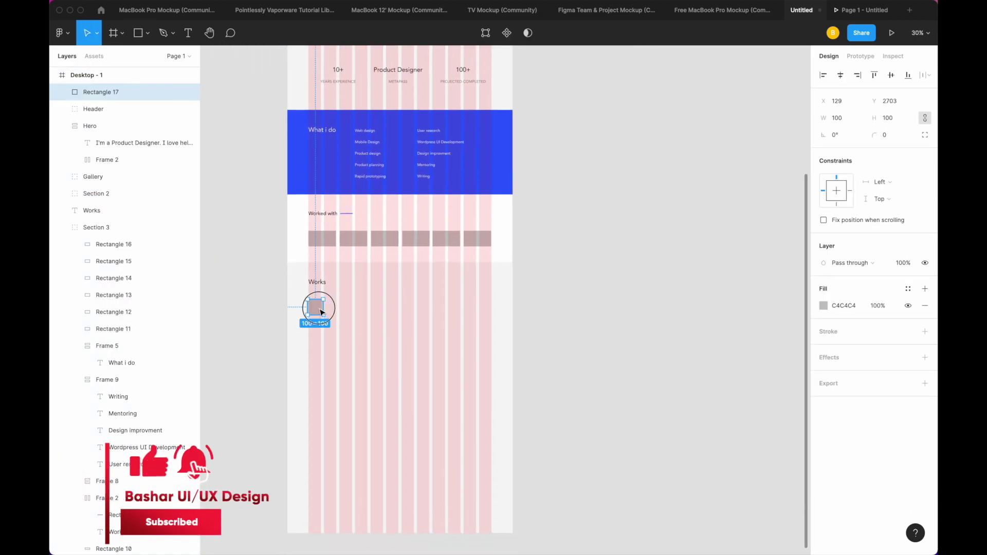
pyautogui.moveTo(319, 308); pyautogui.dragTo(323, 335)
pyautogui.scroll(3, 319, 298)
pyautogui.scroll(3, 320, 309)
pyautogui.scroll(-5, 322, 331)
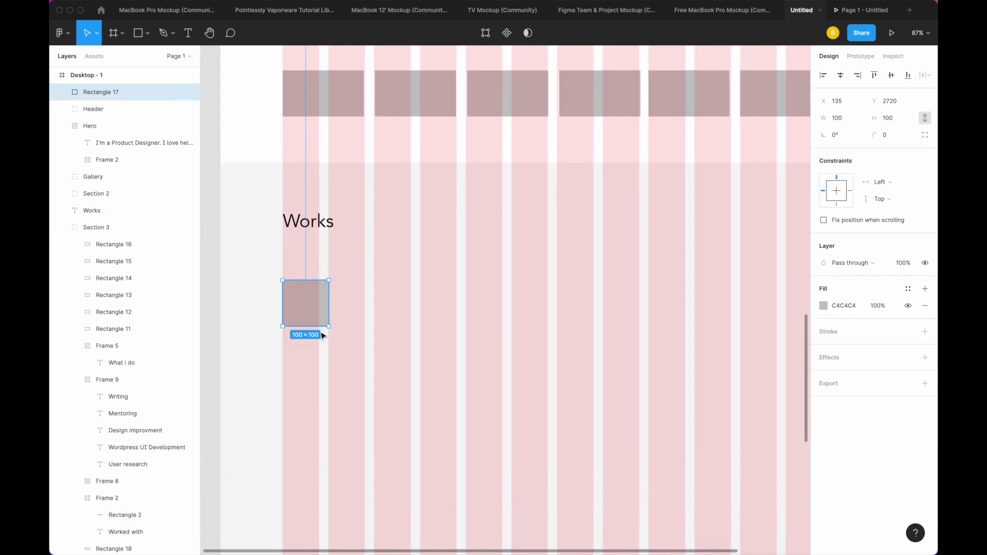
pyautogui.moveTo(324, 273); pyautogui.dragTo(445, 382)
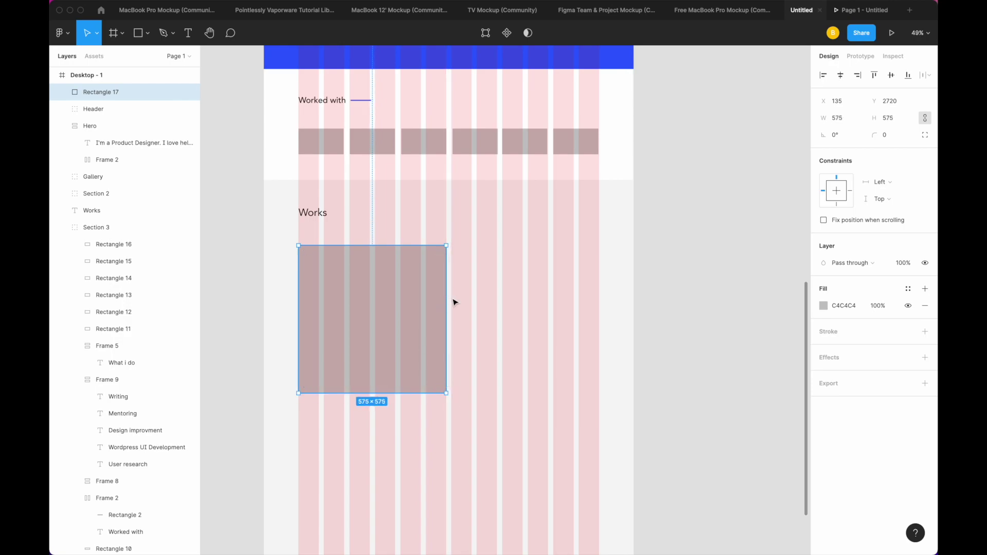
pyautogui.scroll(3, 509, 254)
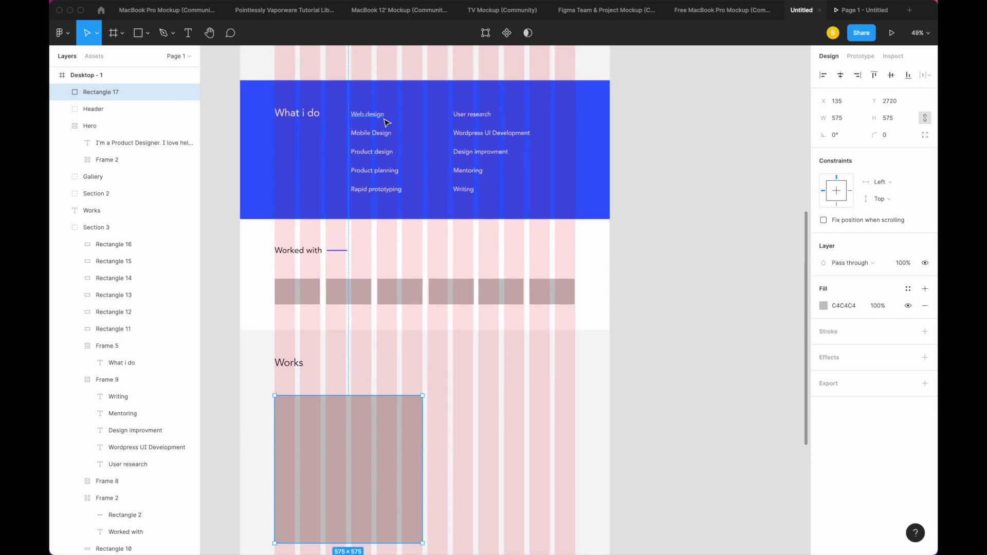
# Step: Ungroup Section 3 and group the blue What i do section as Group 1
pyautogui.click(280, 229)
pyautogui.press('super+shift+g')
pyautogui.click(266, 185)
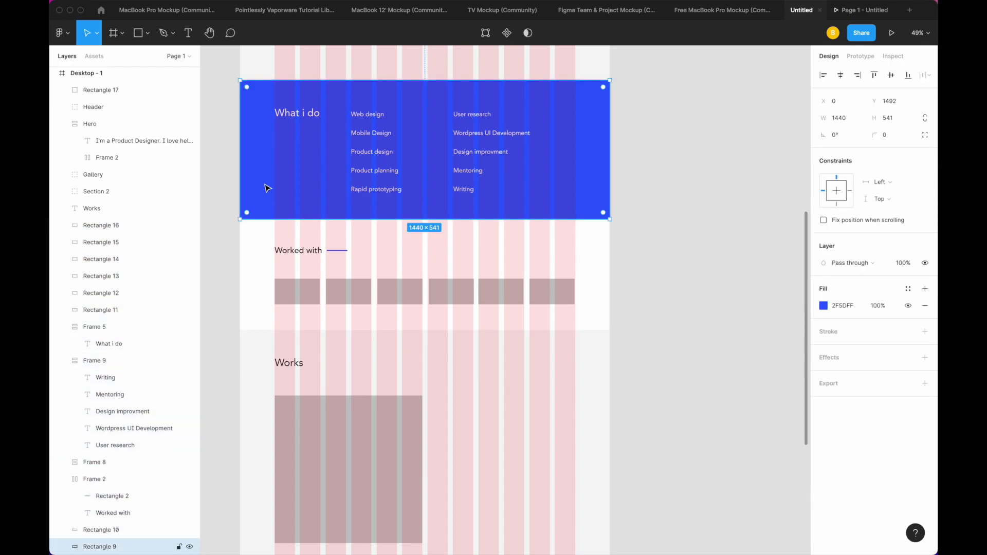
pyautogui.moveTo(665, 185); pyautogui.dragTo(429, 151)
pyautogui.press('super+g')
# Step: Group the white Worked with section and its boxes as Group 2
pyautogui.click(579, 277)
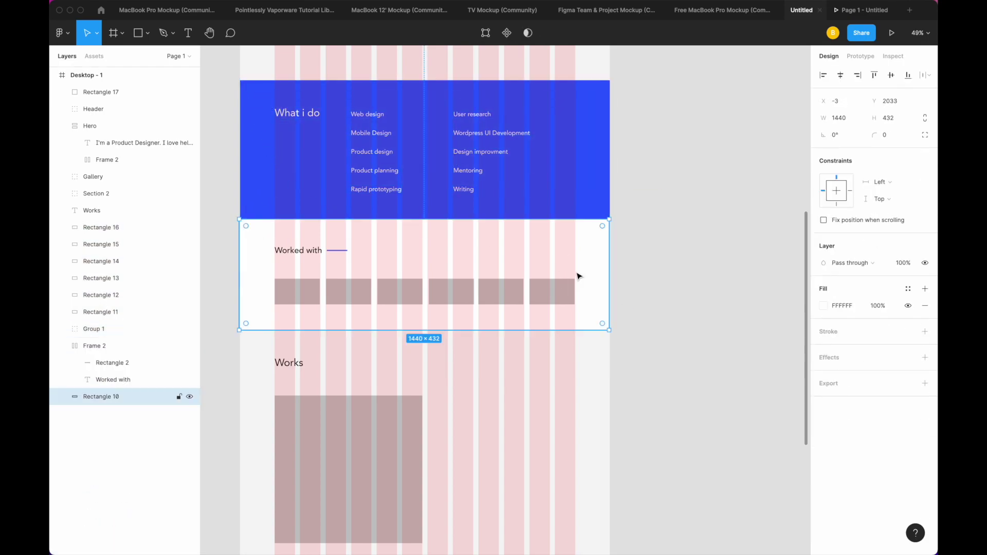
pyautogui.moveTo(584, 308); pyautogui.dragTo(255, 230)
pyautogui.press('super+g')
pyautogui.click(319, 415)
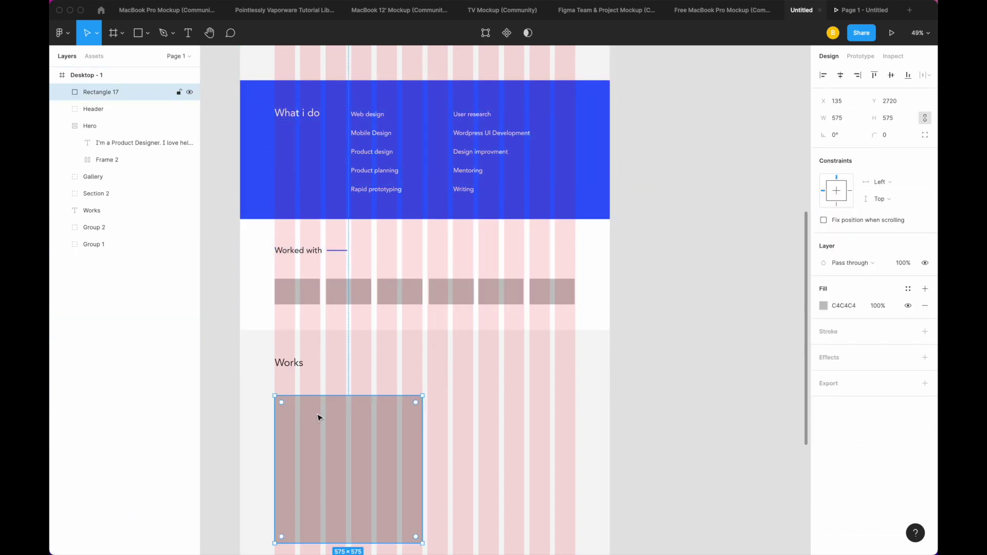
pyautogui.scroll(-1, 399, 367)
pyautogui.scroll(-2, 409, 398)
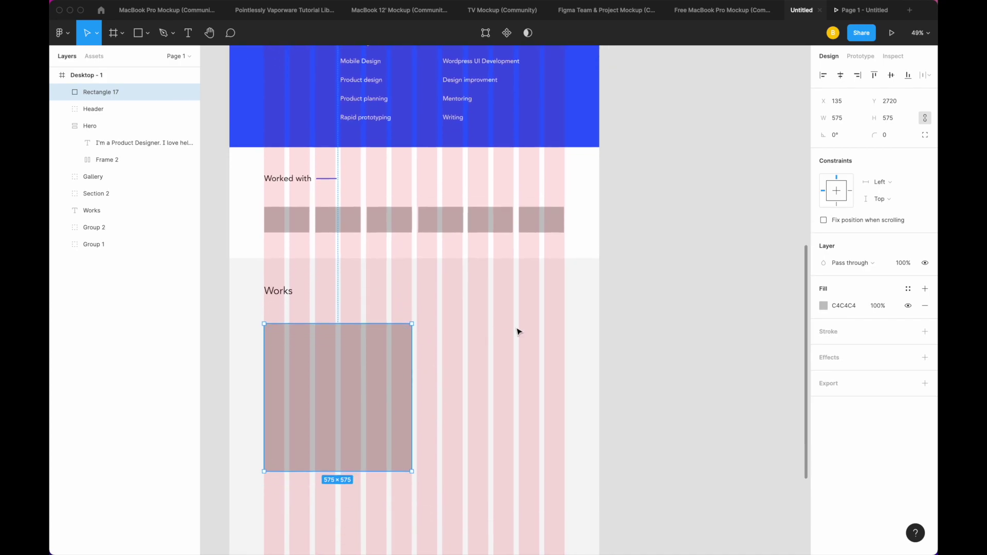
# Step: Add a 'Project Name here' title beside the grey square in a larger, heavier style
pyautogui.click(443, 358)
pyautogui.click(432, 347)
pyautogui.write('proej')
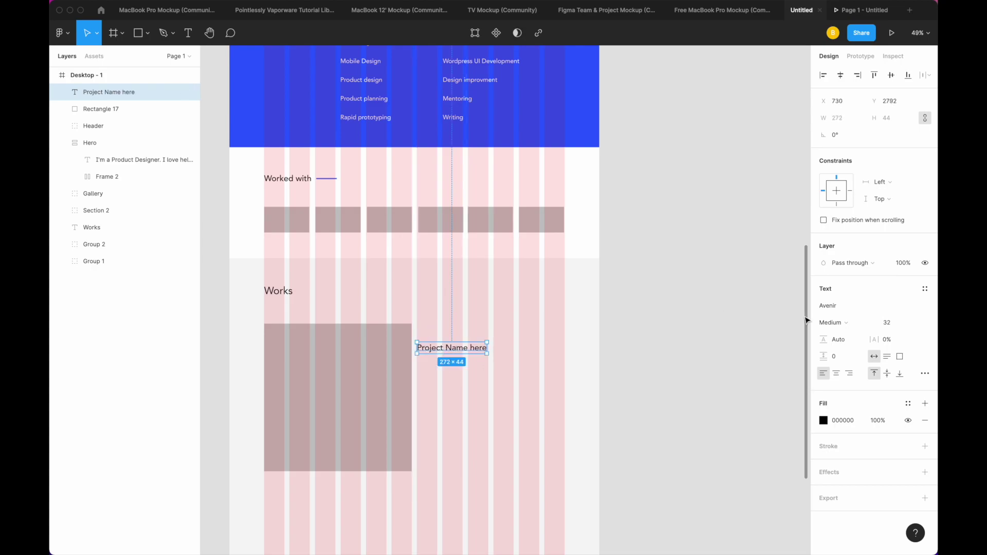
pyautogui.write('40')
pyautogui.press('Return')
pyautogui.click(831, 323)
pyautogui.hotkey('ctrl', 'd')
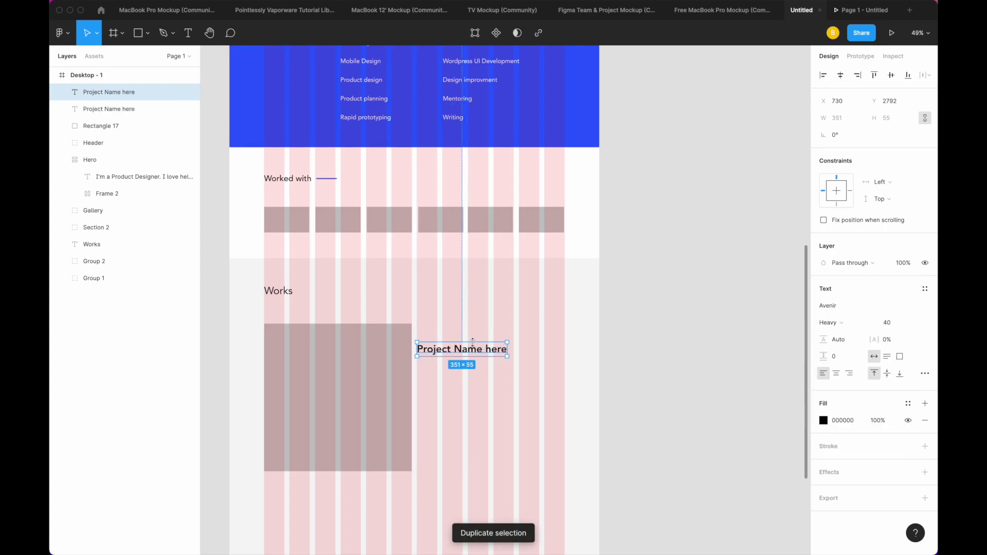
# Step: Copy the hero paragraph and paste it under the project title
pyautogui.scroll(10, 374, 192)
pyautogui.scroll(5, 374, 193)
pyautogui.doubleClick(374, 185)
pyautogui.hotkey('ctrl', 'c')
pyautogui.scroll(-15, 455, 144)
pyautogui.hotkey('ctrl', 'v')
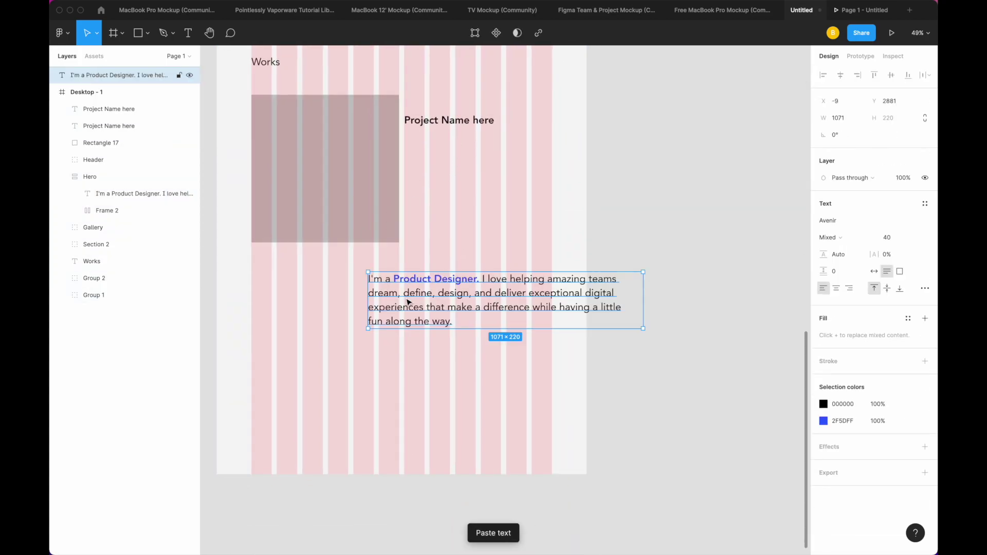
pyautogui.moveTo(418, 281)
pyautogui.mouseDown()
pyautogui.moveTo(457, 150)
pyautogui.moveTo(409, 169)
pyautogui.mouseUp()
pyautogui.scroll(5, 457, 147)
pyautogui.scroll(3, 408, 169)
pyautogui.moveTo(406, 211); pyautogui.dragTo(395, 195)
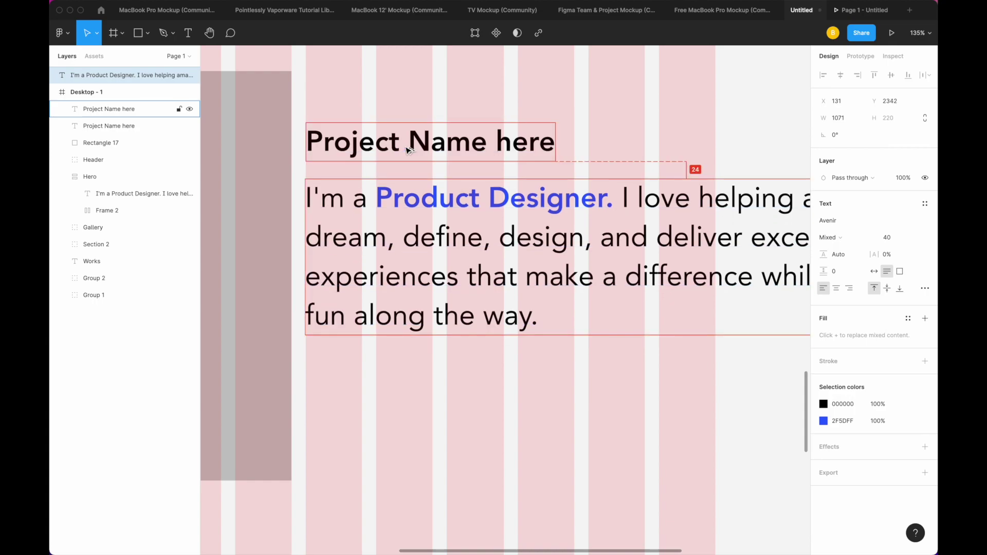
pyautogui.scroll(-5, 394, 195)
# Step: Set the description to font size 32 and narrow it to about 575 wide
pyautogui.click(886, 237)
pyautogui.write('32')
pyautogui.press('Return')
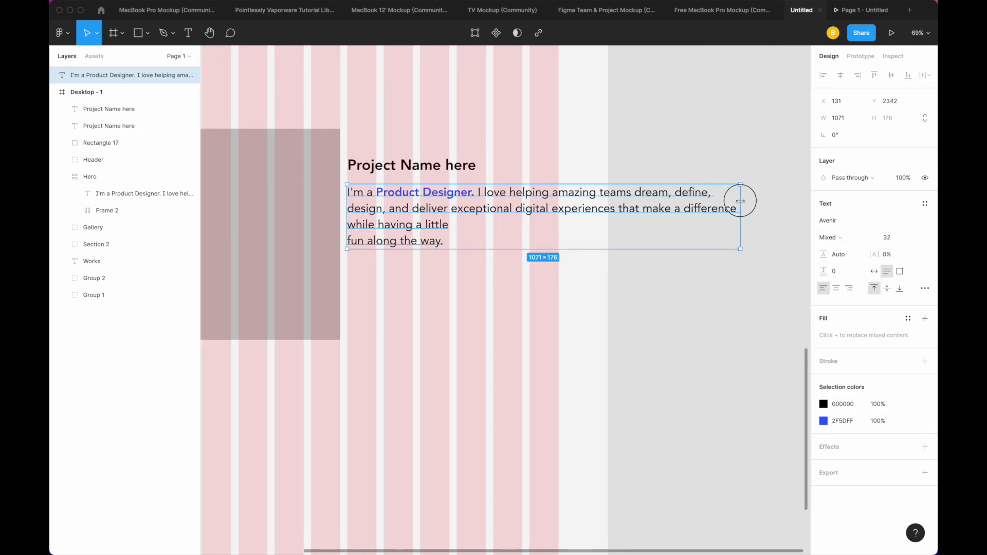
pyautogui.moveTo(738, 213); pyautogui.dragTo(562, 214)
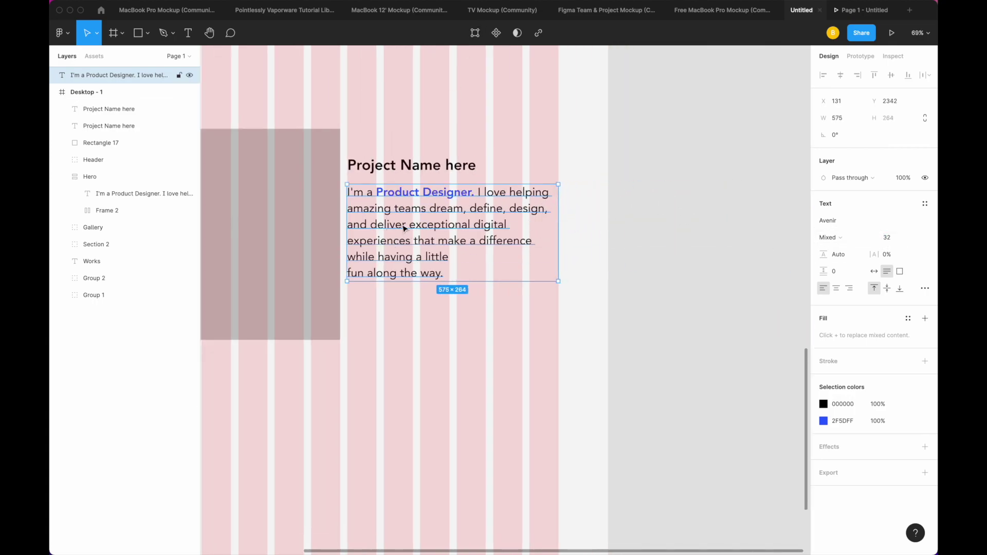
# Step: Fill the description with Lorem ipsum text using the Lorem Ipsum plugin
pyautogui.hotkey('ctrl', '/')
pyautogui.press('Escape')
pyautogui.hotkey('ctrl', 'alt', 'p')
pyautogui.click(547, 312)
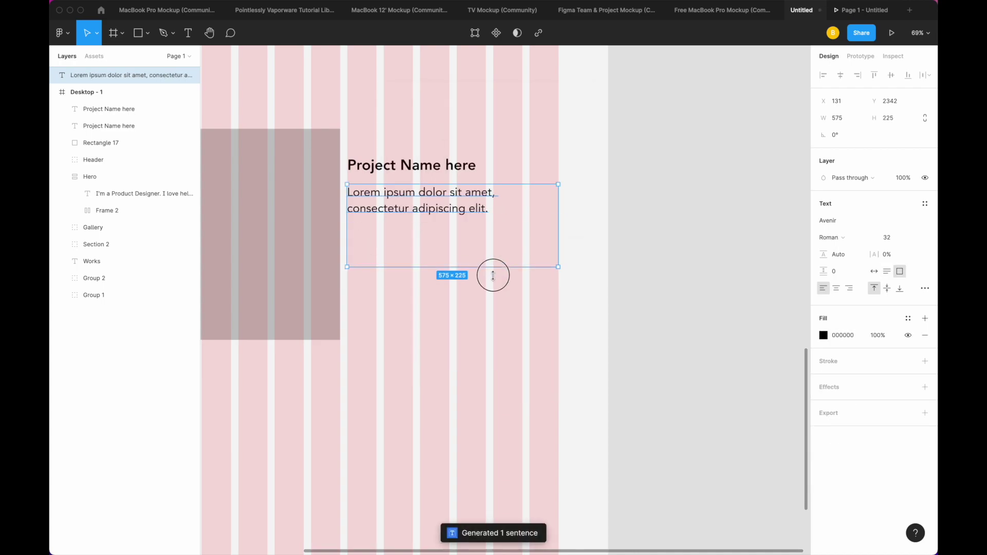
pyautogui.press('Return')
pyautogui.click(501, 207)
pyautogui.hotkey('ctrl', 'v')
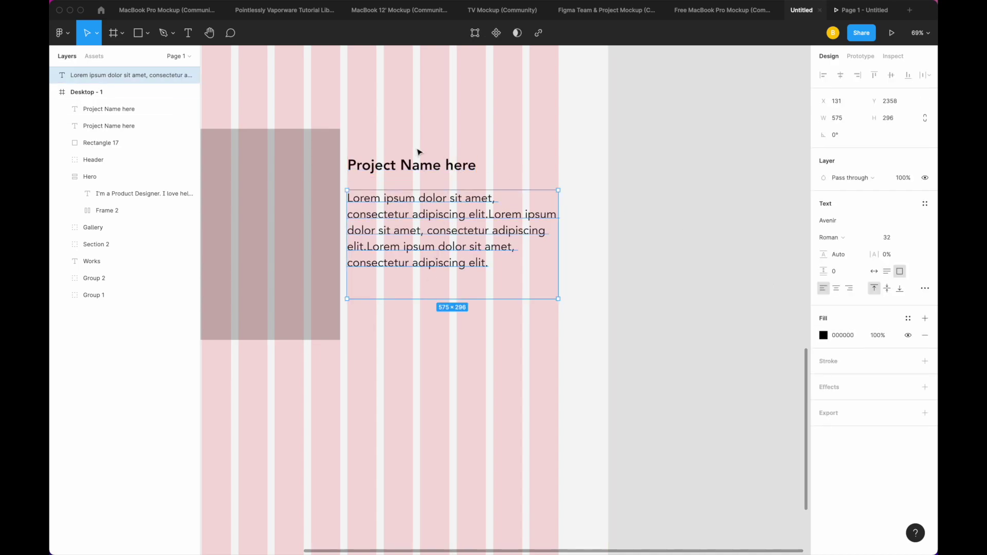
# Step: Duplicate the project title below the paragraph and retype it as 'Request access'
pyautogui.click(406, 167)
pyautogui.hotkey('ctrl', 'd')
pyautogui.moveTo(406, 170); pyautogui.dragTo(406, 315)
pyautogui.press('Return')
pyautogui.write('Request access')
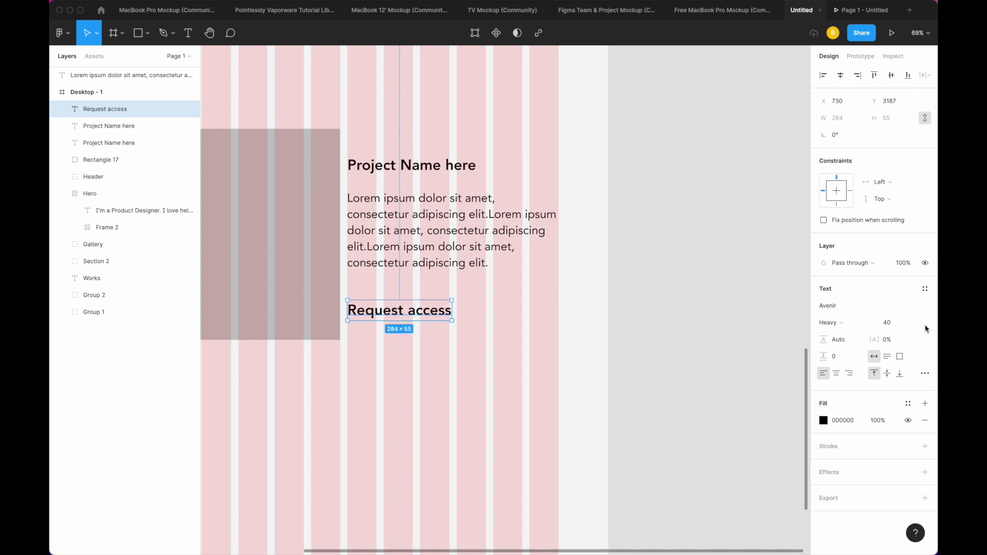
pyautogui.write('18')
# Step: Shrink the Request access font and wrap it in an auto-layout frame with 24 padding
pyautogui.press('Return')
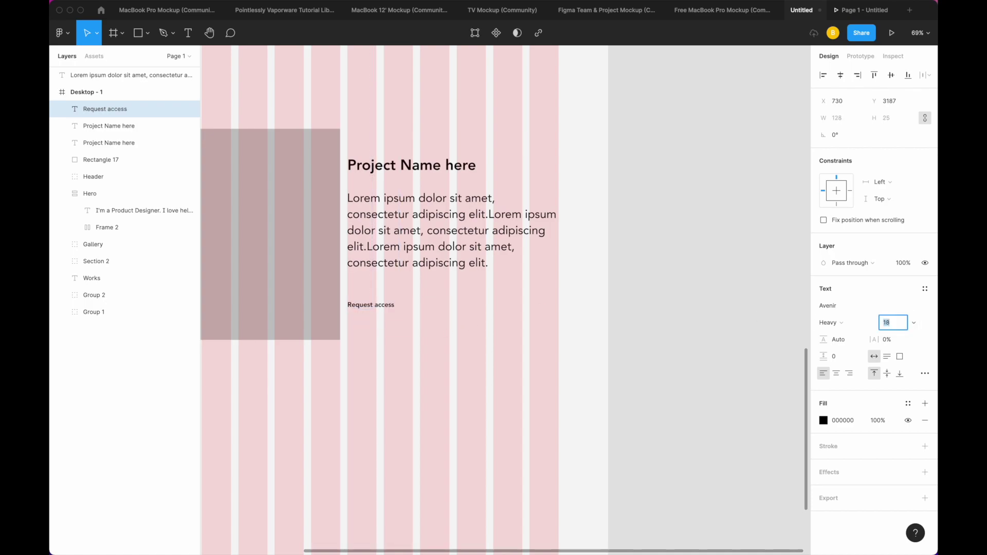
pyautogui.hotkey('shift', 'a')
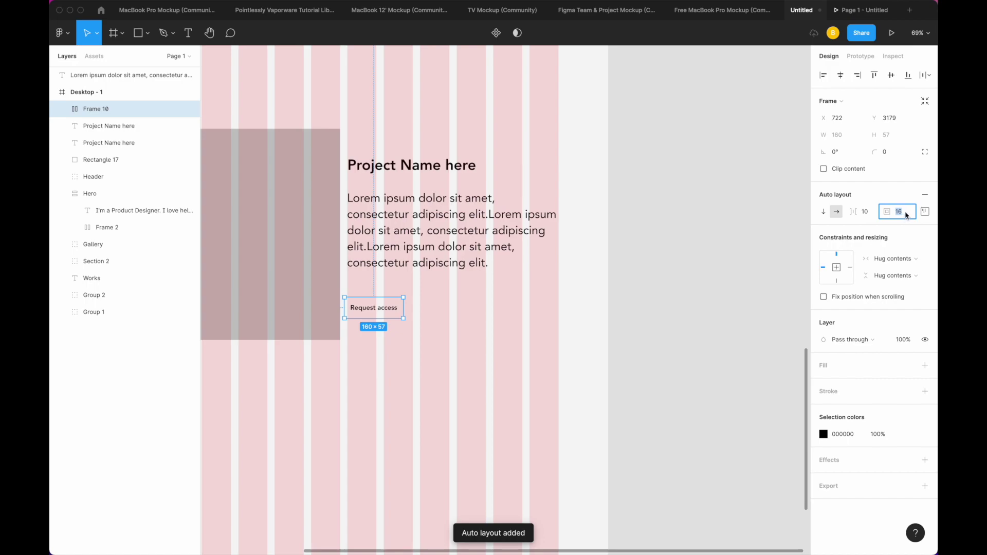
pyautogui.write('24')
pyautogui.click(925, 212)
# Step: Give the button a blue 2F5DFF fill and white label, then stack title, paragraph and button
pyautogui.click(925, 365)
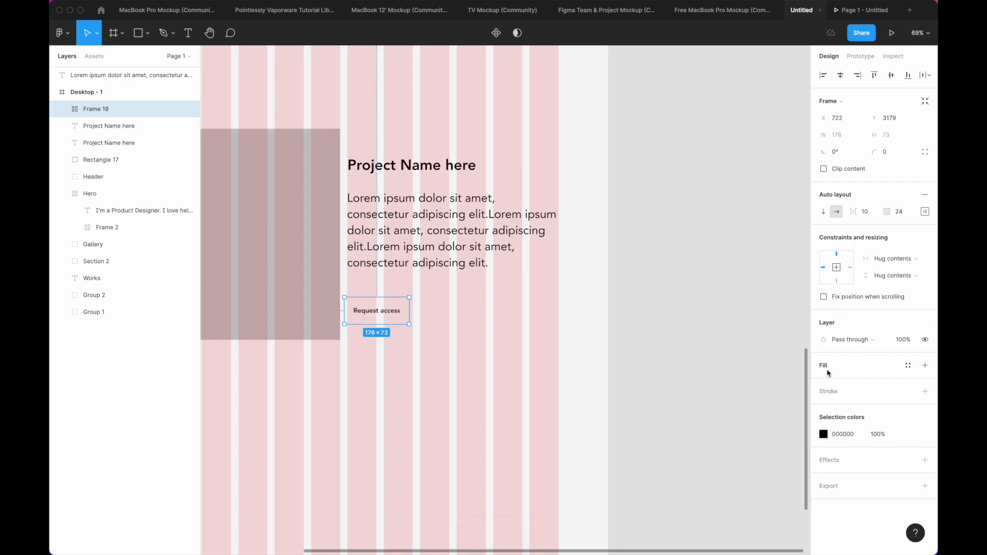
pyautogui.click(823, 382)
pyautogui.click(735, 504)
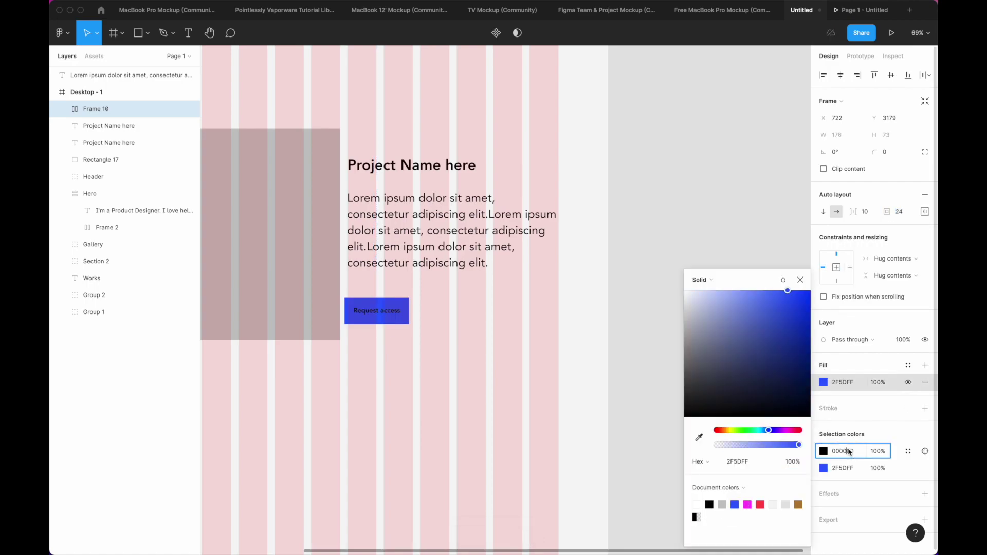
pyautogui.click(480, 332)
pyautogui.click(385, 308)
pyautogui.moveTo(386, 309); pyautogui.dragTo(552, 193)
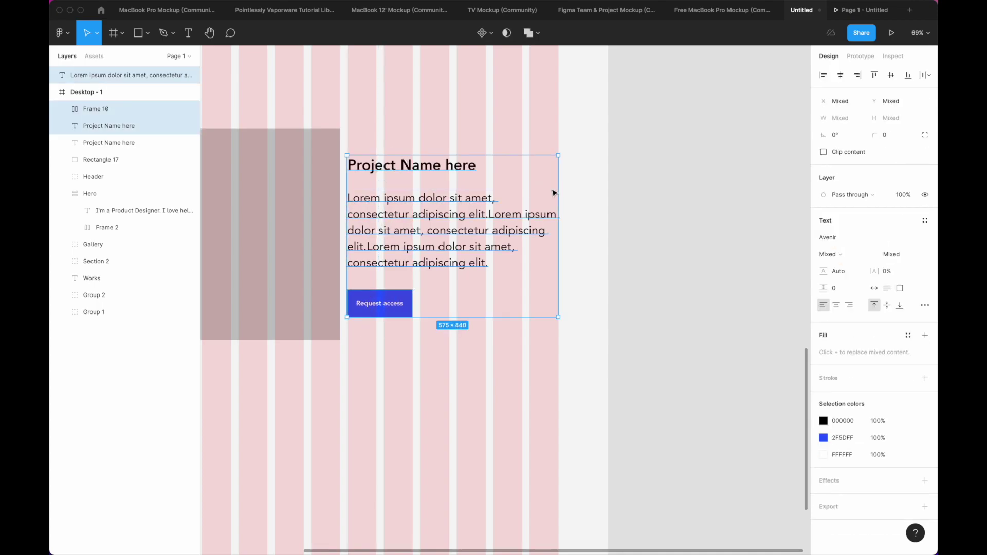
pyautogui.hotkey('shift', 'a')
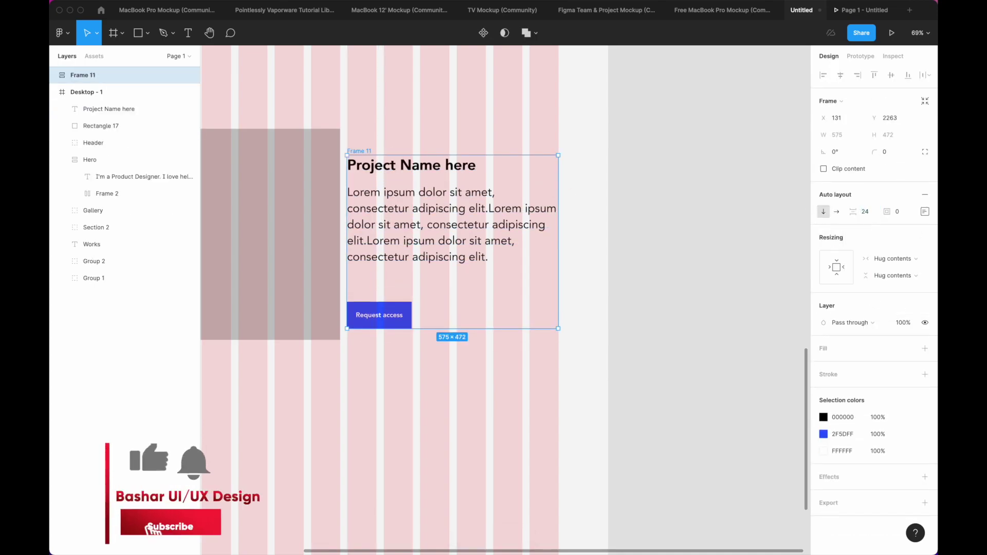
# Step: Undo the paragraph's single-line width change and make its box grow with the text
pyautogui.click(461, 249)
pyautogui.hotkey('ctrl', 'z')
pyautogui.doubleClick(519, 260)
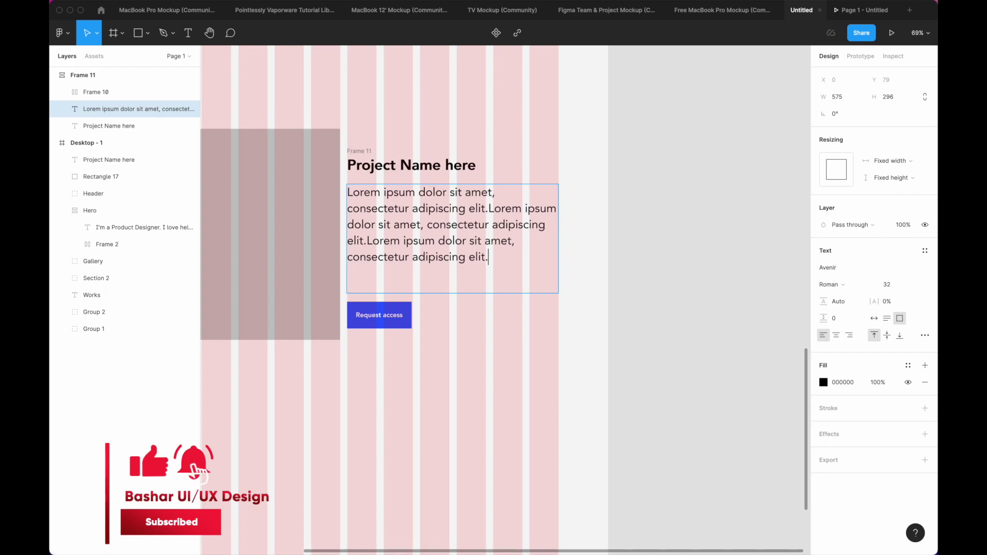
pyautogui.click(886, 318)
pyautogui.click(449, 273)
# Step: Set the text stack's spacing to 48 and move it right beside the grey image
pyautogui.click(359, 151)
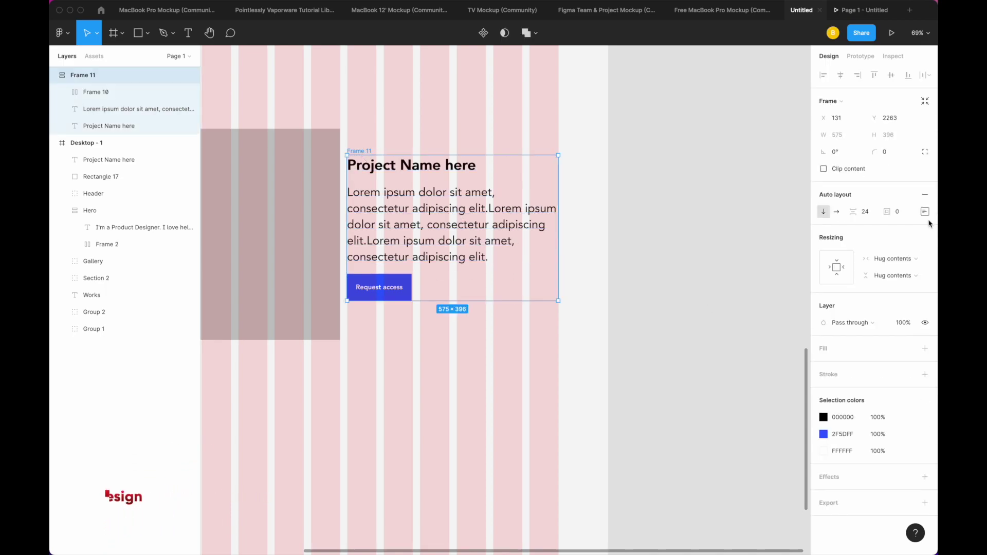
pyautogui.click(865, 212)
pyautogui.write('48')
pyautogui.press('Return')
pyautogui.keyDown('shift'); pyautogui.click(309, 221); pyautogui.keyUp('shift')
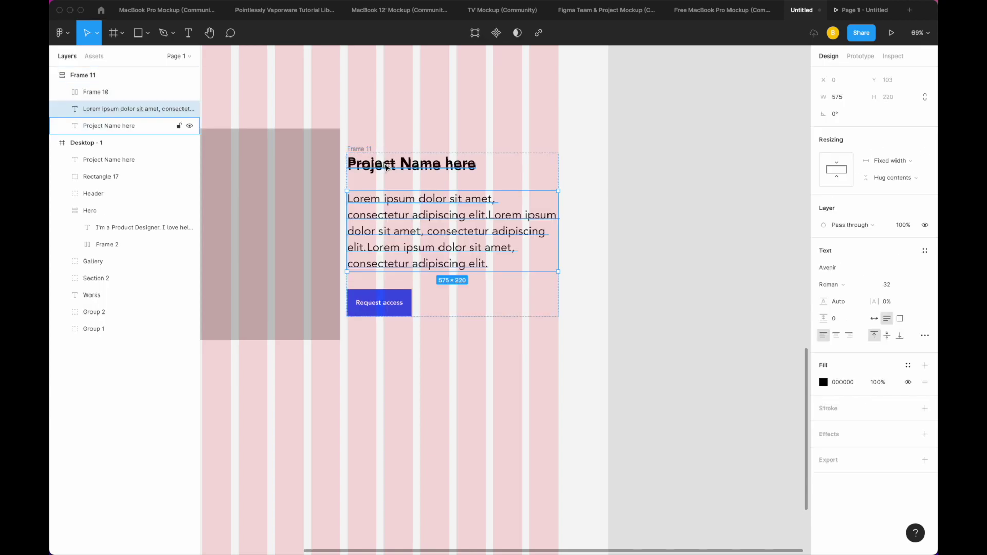
pyautogui.moveTo(365, 149)
pyautogui.mouseDown()
pyautogui.moveTo(466, 153)
pyautogui.moveTo(366, 153)
pyautogui.mouseUp()
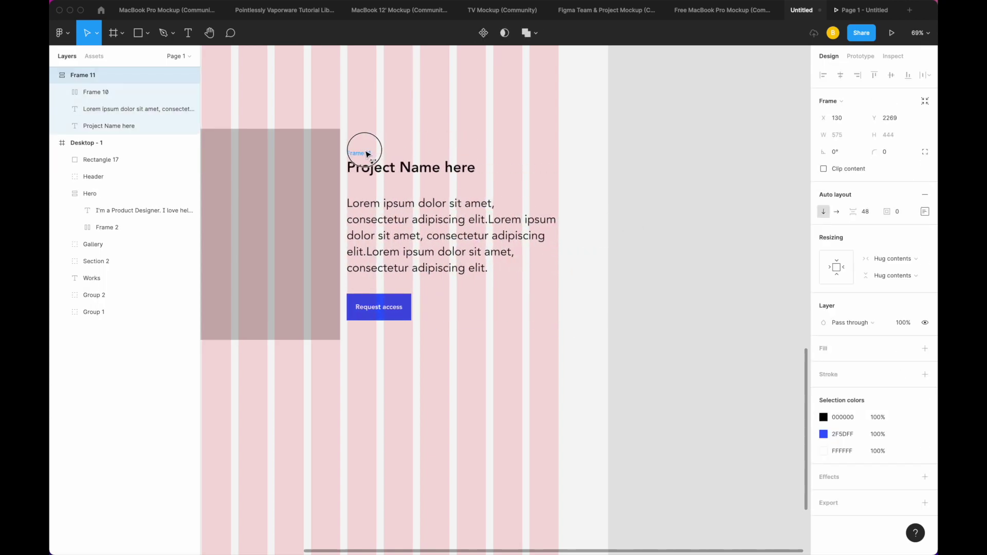
# Step: Group the grey image and text stack into a card, duplicate it and place the copy below
pyautogui.hscroll(-2, 366, 153)
pyautogui.click(333, 202)
pyautogui.keyDown('ctrl'); pyautogui.scroll(-3, 360, 210); pyautogui.keyUp('ctrl')
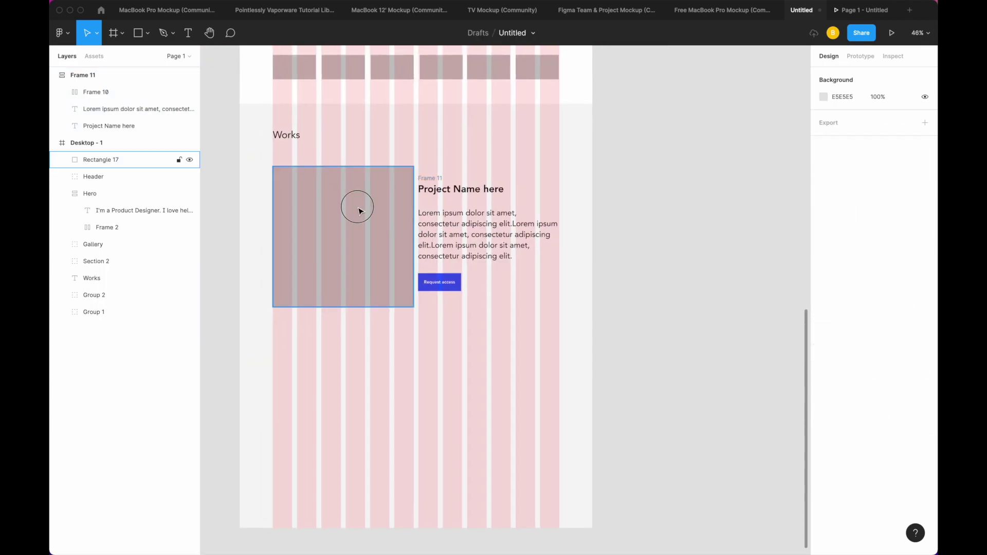
pyautogui.keyDown('shift'); pyautogui.click(438, 183); pyautogui.keyUp('shift')
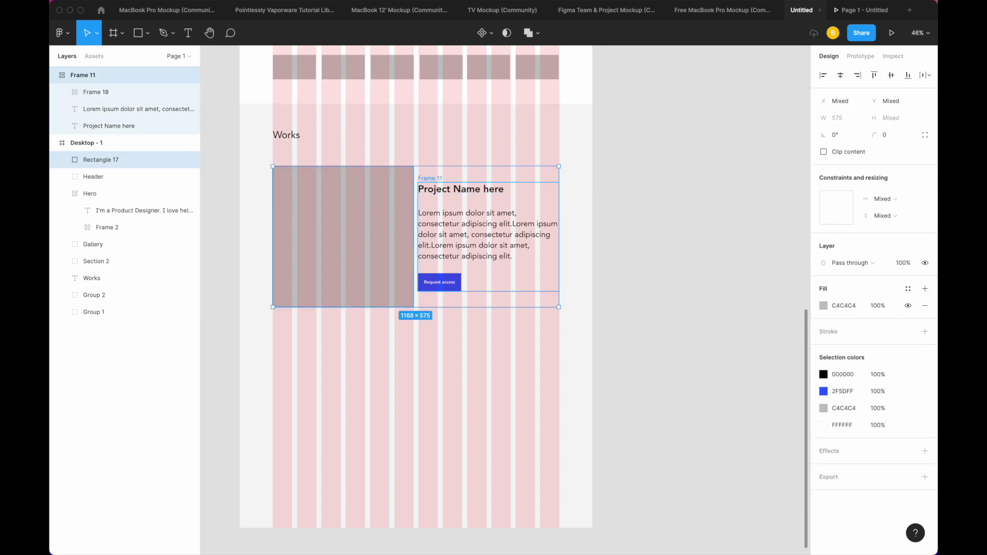
pyautogui.hotkey('ctrl', 'g')
pyautogui.hotkey('ctrl', 'd')
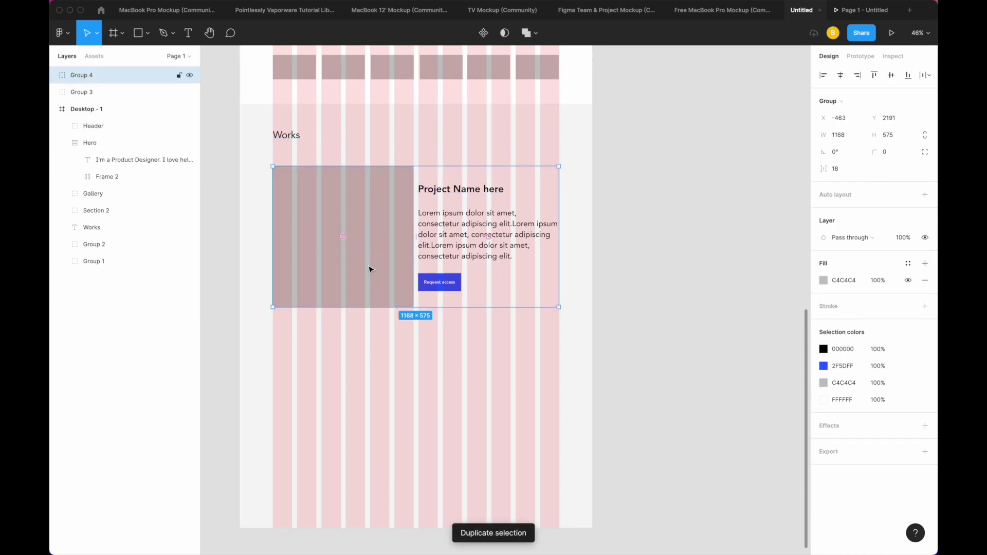
pyautogui.moveTo(369, 269); pyautogui.dragTo(360, 430)
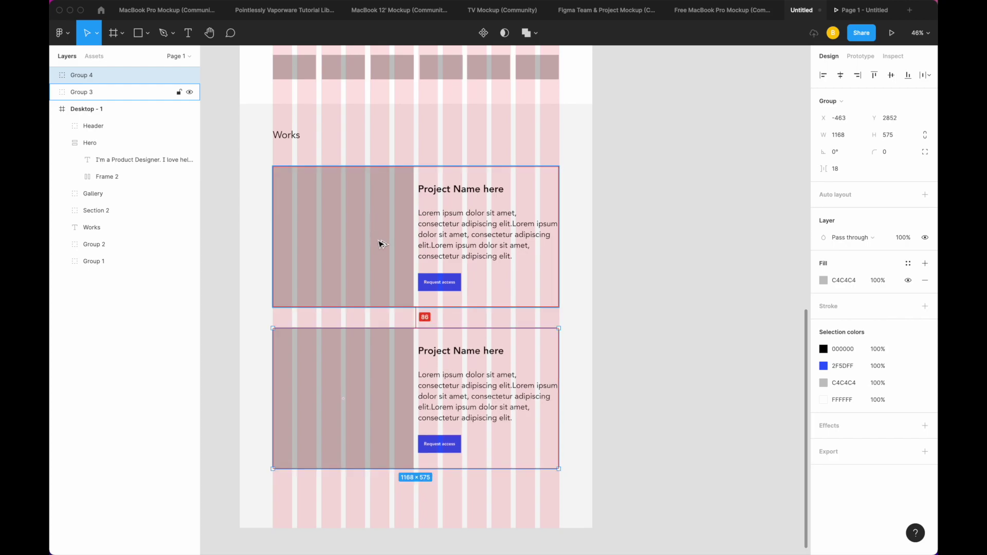
# Step: Nudge the card copy down and extend the Desktop page frame downward
pyautogui.hotkey('shift', 'Down')
pyautogui.press('Down')
pyautogui.press('Down')
pyautogui.press('Down')
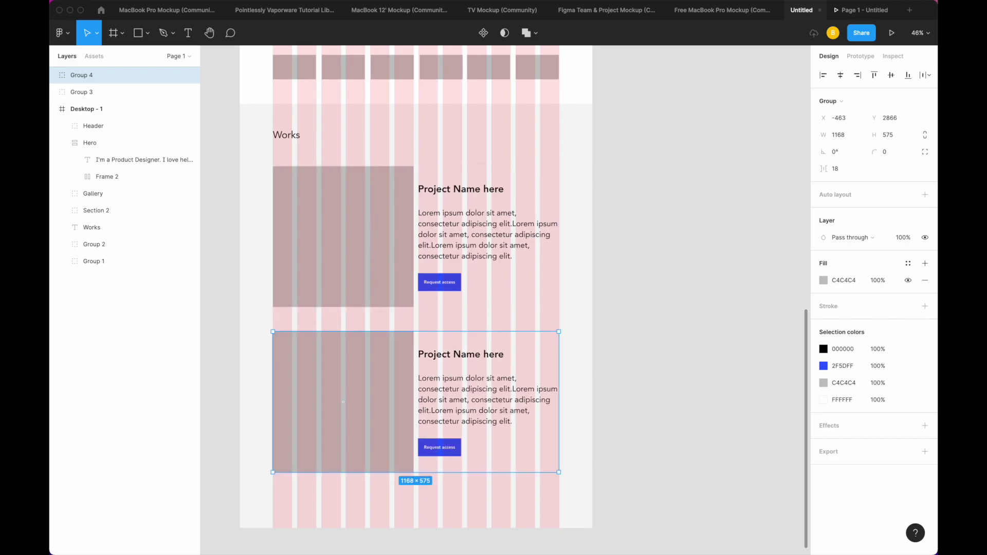
pyautogui.scroll(-5, 421, 186)
pyautogui.click(386, 265)
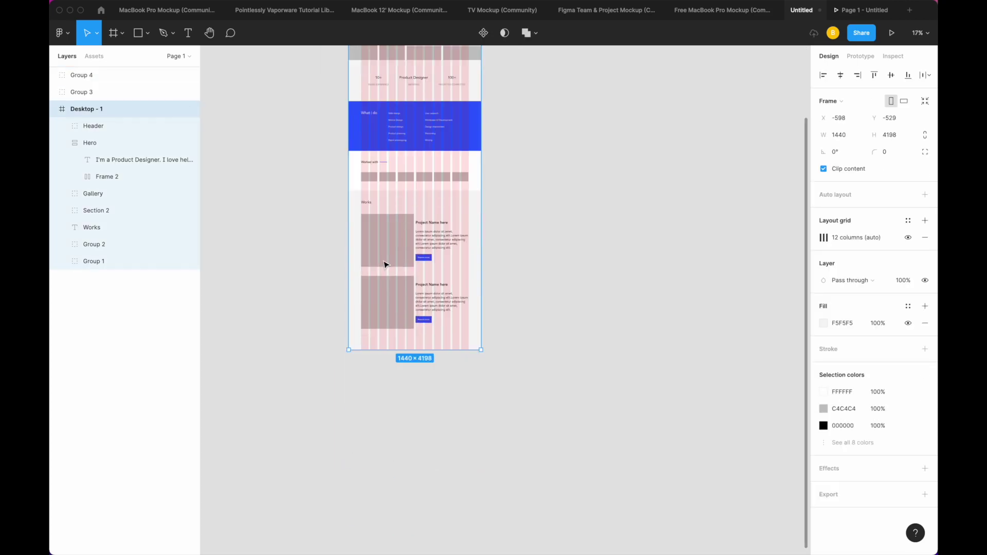
pyautogui.moveTo(411, 354); pyautogui.dragTo(410, 391)
# Step: Repeat the project card down the page to five cards, lengthening the page to 1440×7705
pyautogui.click(391, 247)
pyautogui.hotkey('ctrl', 'd')
pyautogui.moveTo(401, 251); pyautogui.dragTo(402, 310)
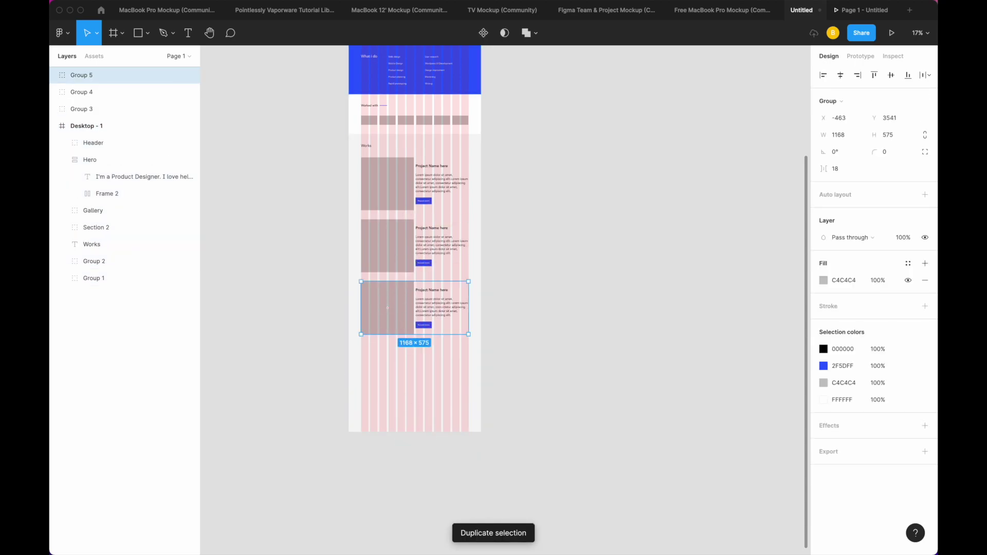
pyautogui.hotkey('ctrl', 'd')
pyautogui.hotkey('ctrl', 'd')
pyautogui.scroll(5, 422, 154)
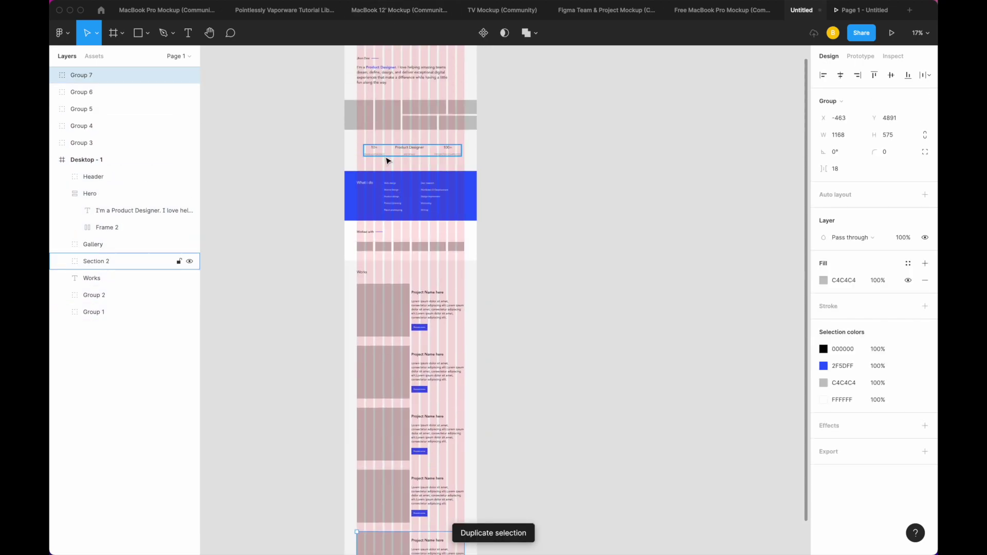
pyautogui.scroll(4, 391, 138)
pyautogui.click(355, 133)
pyautogui.scroll(-8, 406, 308)
pyautogui.moveTo(406, 328); pyautogui.dragTo(426, 511)
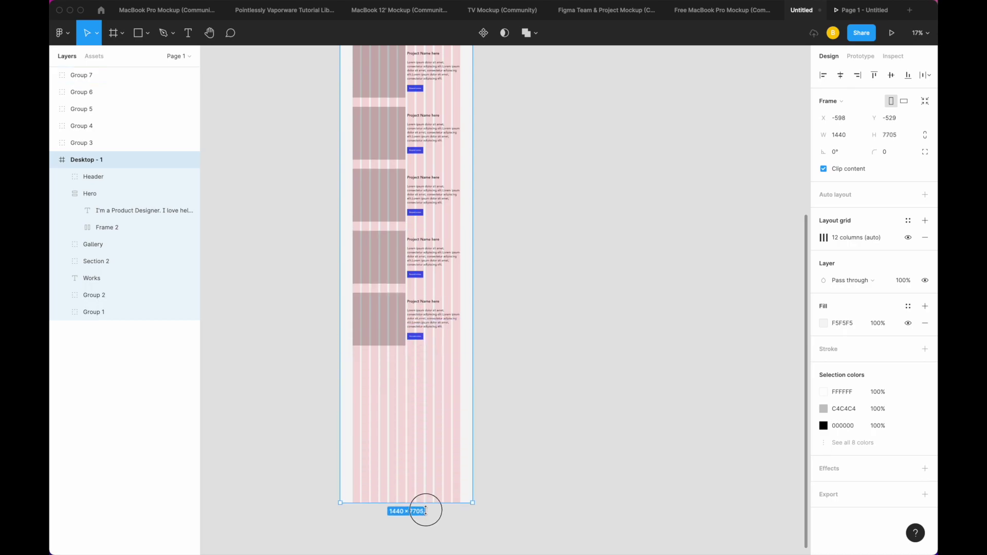
pyautogui.scroll(3, 478, 231)
pyautogui.scroll(3, 453, 234)
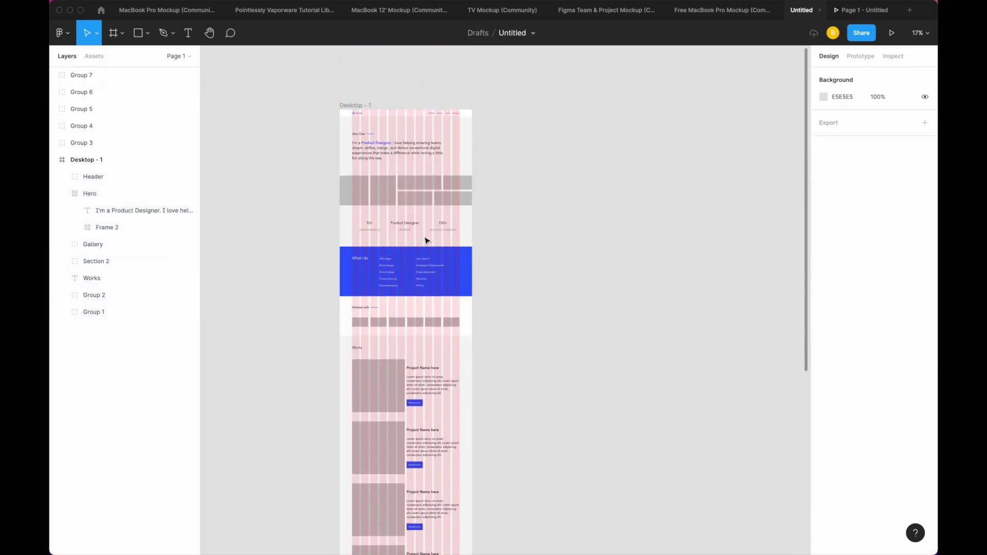
# Step: Duplicate the stats row and move the copy below the project cards
pyautogui.click(421, 226)
pyautogui.hotkey('ctrl', 'd')
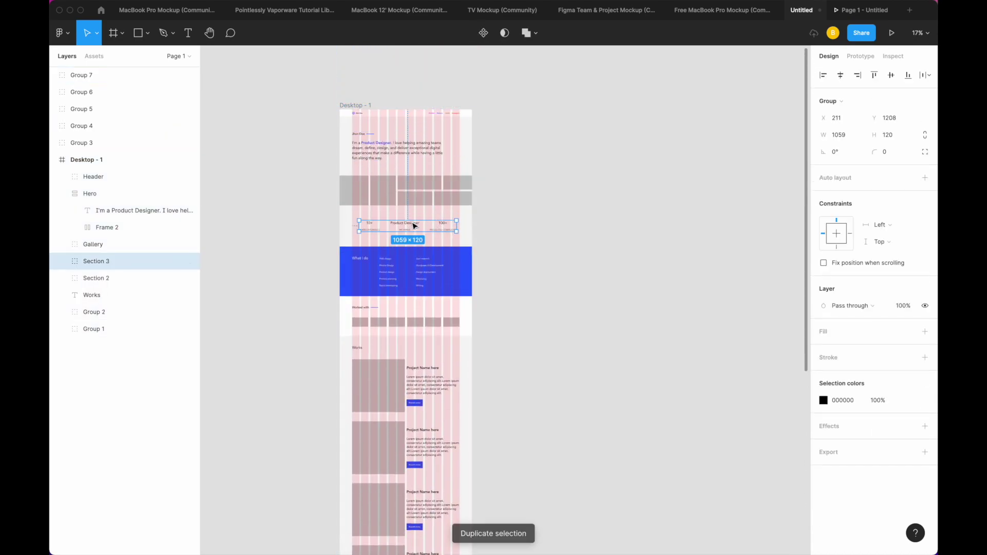
pyautogui.scroll(-3, 418, 110)
pyautogui.moveTo(412, 445); pyautogui.dragTo(411, 403)
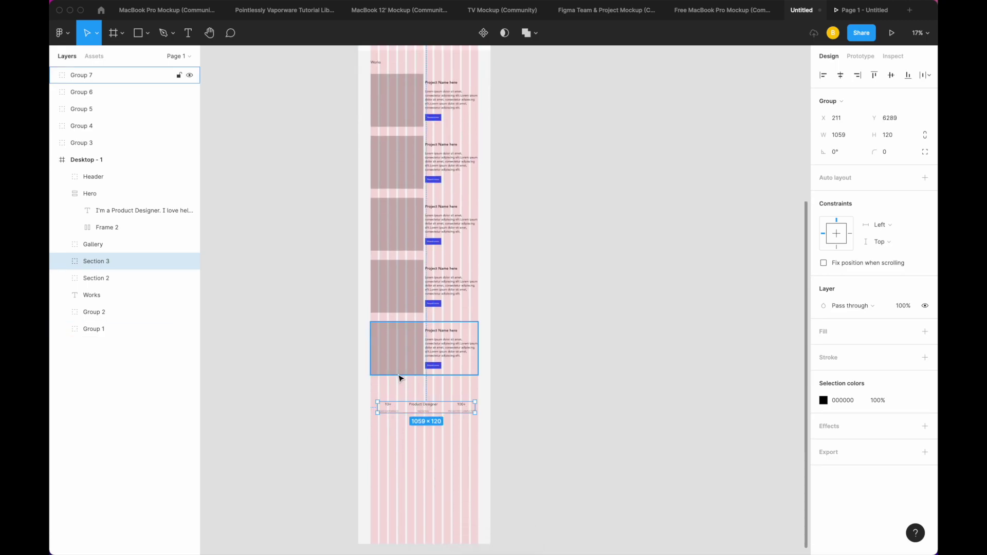
pyautogui.keyDown('ctrl'); pyautogui.scroll(3, 392, 392); pyautogui.keyUp('ctrl')
pyautogui.scroll(5, 376, 191)
pyautogui.scroll(1, 375, 192)
pyautogui.click(357, 114)
# Step: Copy the Works heading below the last card as the contact heading, and duplicate it
pyautogui.hotkey('ctrl', 'c')
pyautogui.scroll(-5, 377, 256)
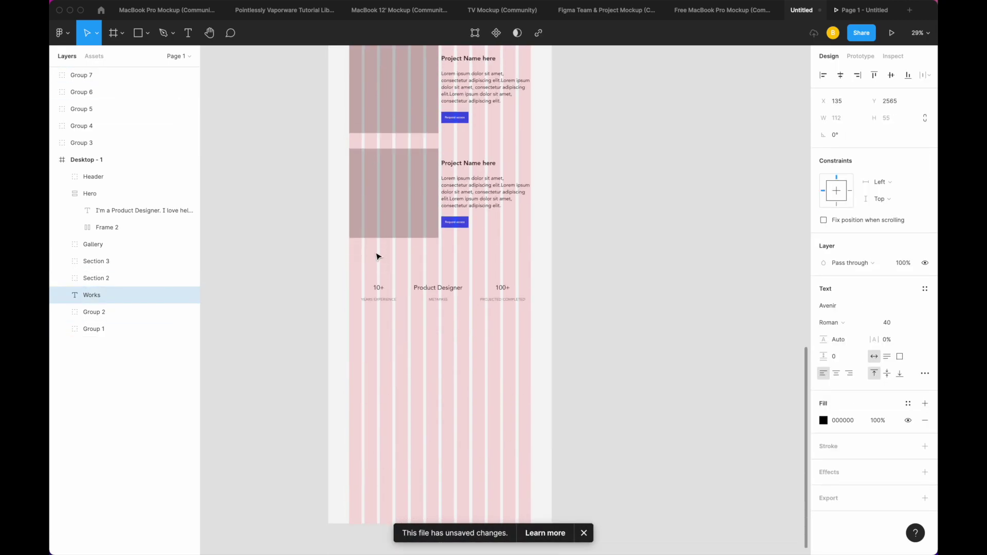
pyautogui.hotkey('ctrl', 'v')
pyautogui.moveTo(503, 290)
pyautogui.mouseDown()
pyautogui.moveTo(384, 256)
pyautogui.moveTo(358, 266)
pyautogui.mouseUp()
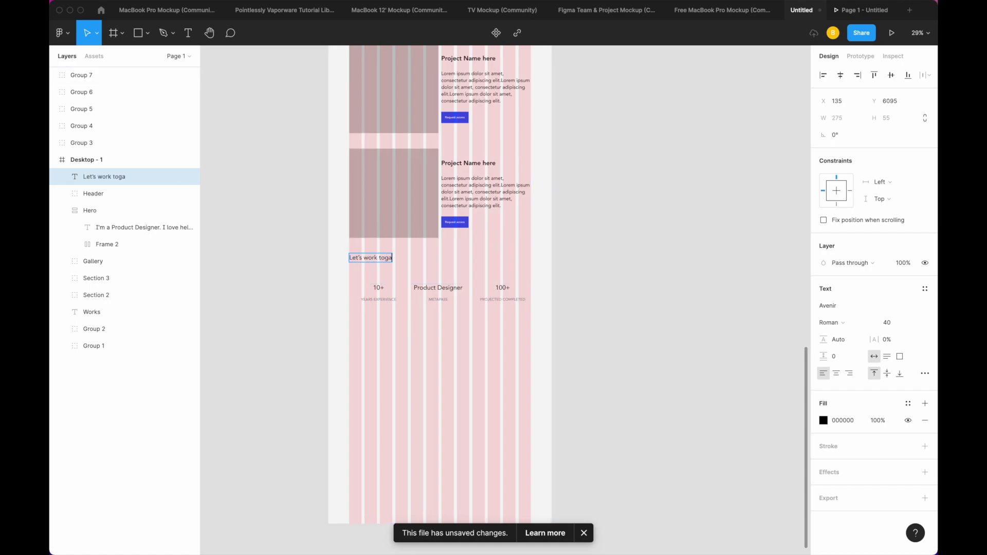
pyautogui.scroll(5, 358, 253)
pyautogui.hotkey('ctrl', 'd')
# Step: Replace the upper heading copy with the waving-hand emoji found by searching 'hand'
pyautogui.doubleClick(366, 239)
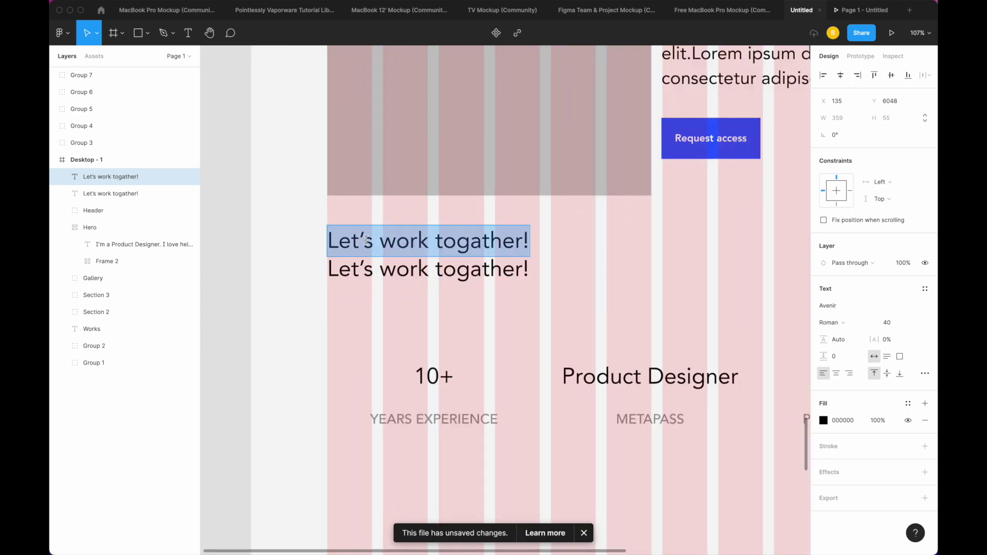
pyautogui.click(164, 5)
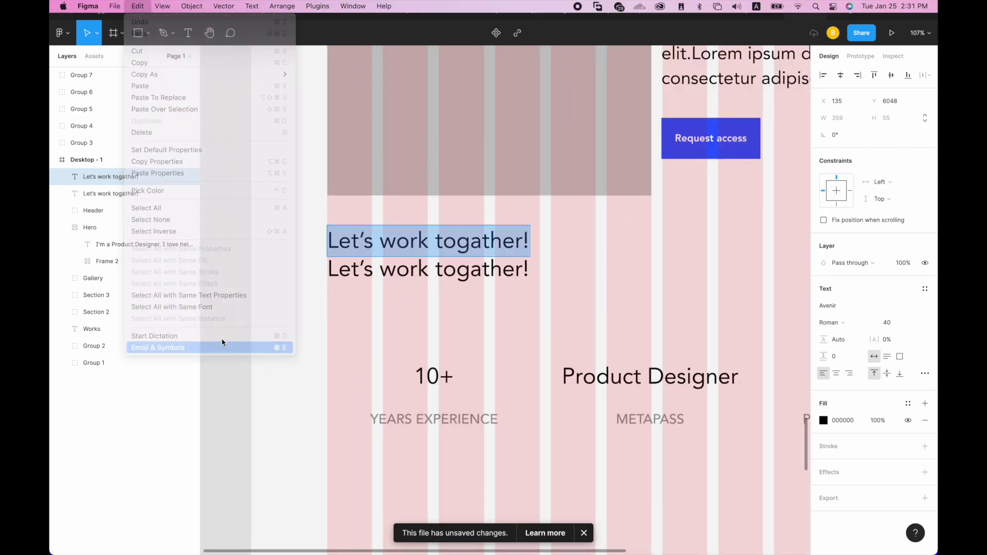
pyautogui.click(231, 322)
pyautogui.scroll(5, 401, 380)
pyautogui.scroll(5, 385, 335)
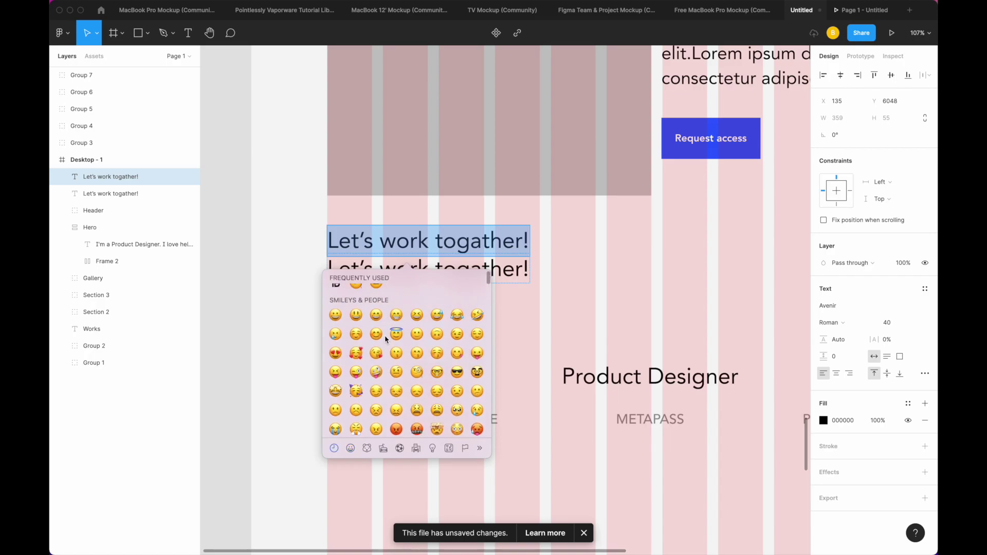
pyautogui.write('hand')
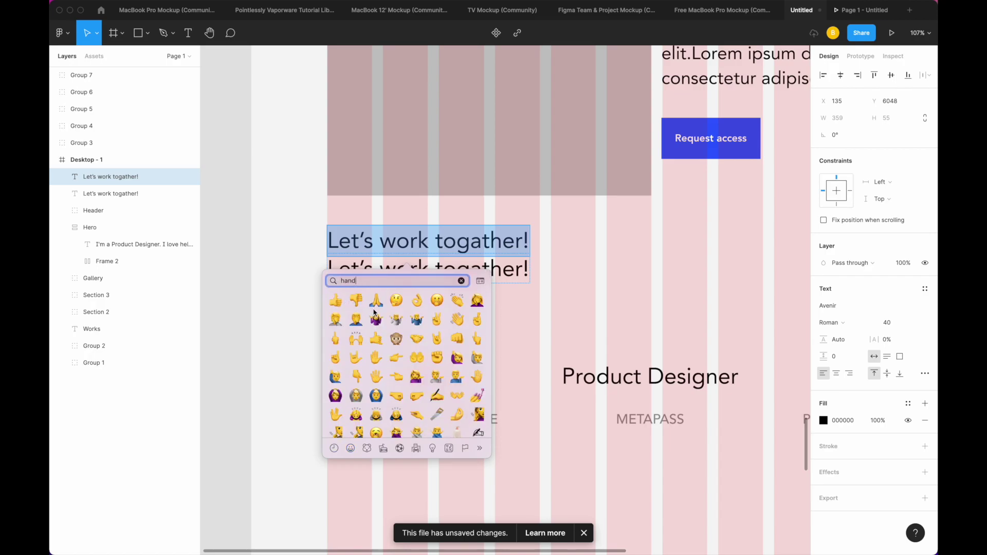
pyautogui.click(456, 319)
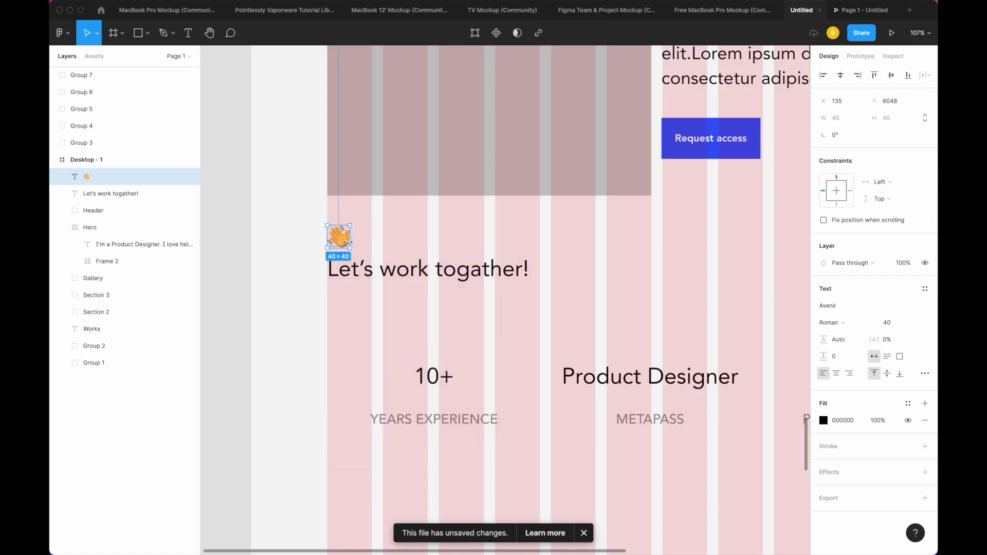
pyautogui.keyDown('shift'); pyautogui.click(360, 269); pyautogui.keyUp('shift')
pyautogui.hotkey('shift', 'Down')
pyautogui.hotkey('shift', 'Down')
pyautogui.hotkey('shift', 'Down')
pyautogui.press('Escape')
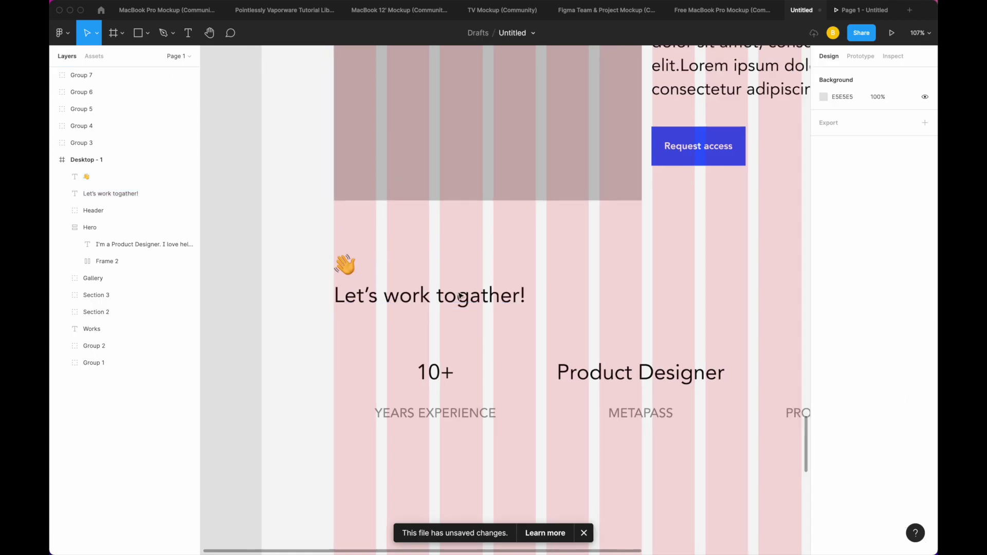
# Step: Select the stats row below the heading, then the first project description
pyautogui.scroll(-5, 460, 297)
pyautogui.click(458, 353)
pyautogui.scroll(-2, 447, 334)
pyautogui.scroll(2, 452, 279)
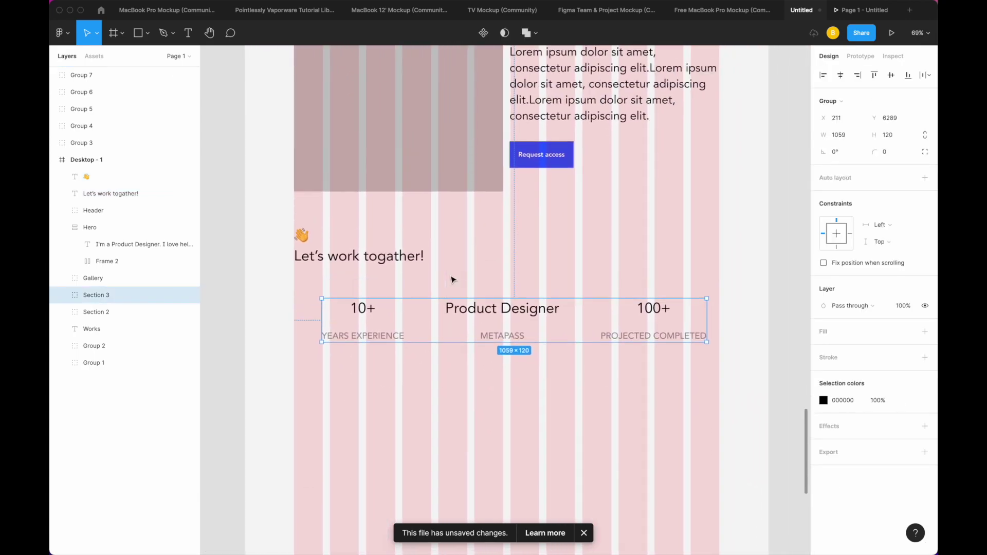
pyautogui.click(621, 102)
# Step: Set the four project descriptions to font size 24 and dark grey 2F2F2F
pyautogui.scroll(-3, 565, 180)
pyautogui.keyDown('shift'); pyautogui.click(555, 234); pyautogui.keyUp('shift')
pyautogui.keyDown('shift'); pyautogui.click(555, 406); pyautogui.keyUp('shift')
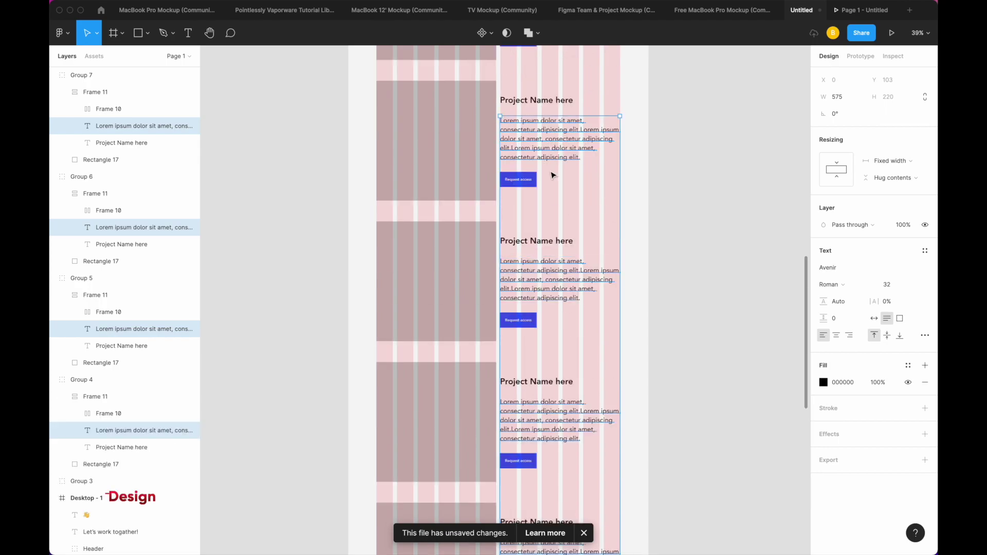
pyautogui.scroll(-1, 552, 154)
pyautogui.scroll(5, 550, 136)
pyautogui.click(885, 285)
pyautogui.write('24')
pyautogui.press('Return')
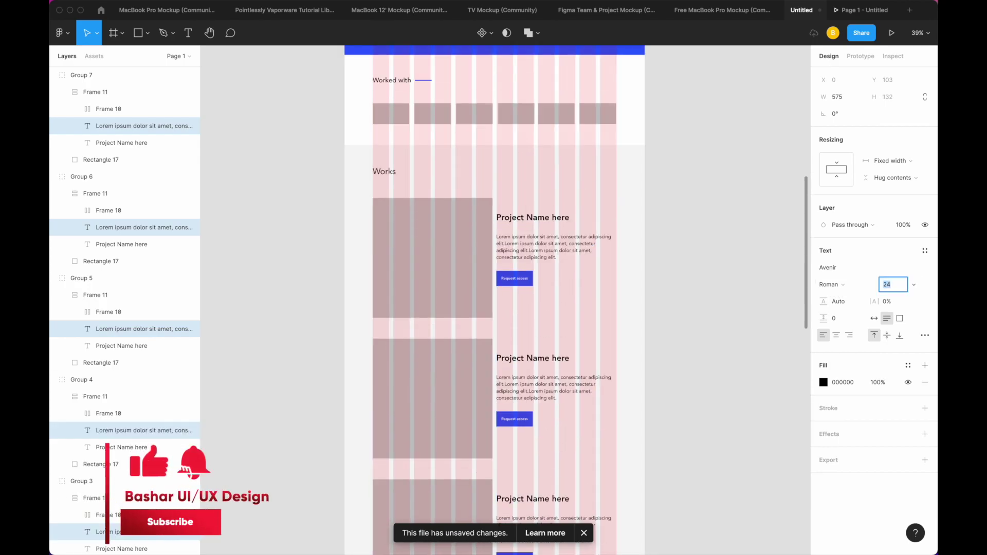
pyautogui.click(823, 382)
pyautogui.click(716, 335)
pyautogui.moveTo(716, 334); pyautogui.dragTo(655, 392)
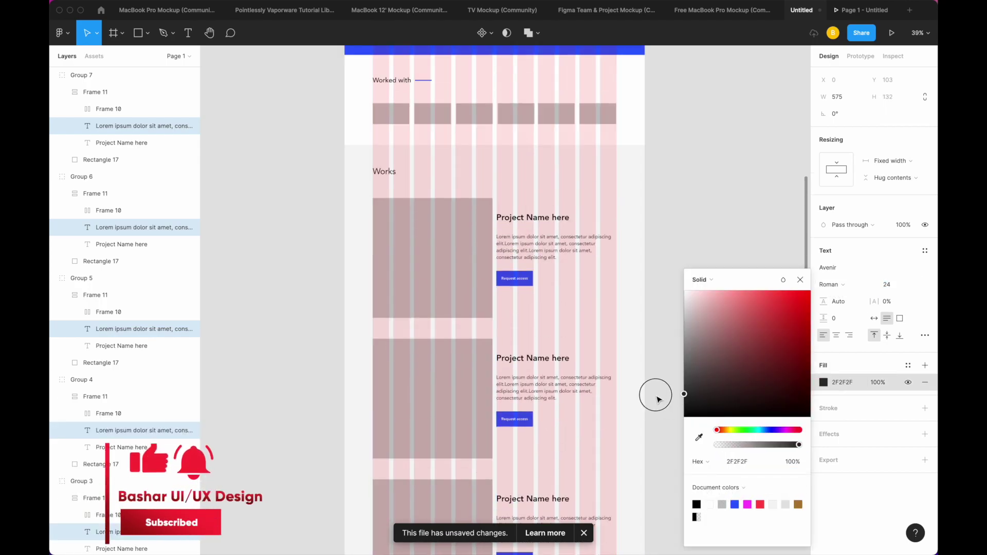
pyautogui.click(654, 392)
# Step: Remove the extra project cards, leaving only the first card
pyautogui.click(494, 264)
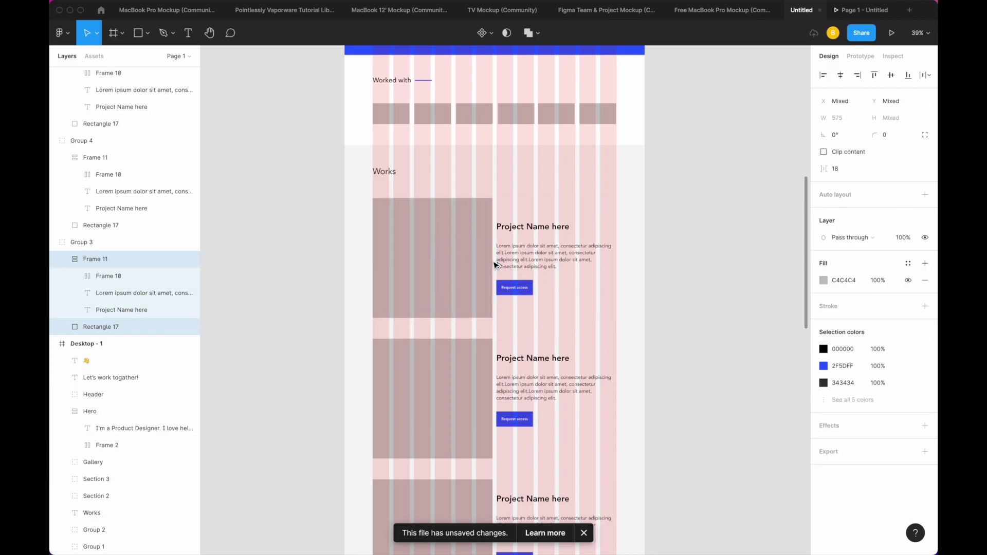
pyautogui.click(467, 427)
pyautogui.scroll(-3, 468, 427)
pyautogui.hotkey('ctrl', 'z')
pyautogui.hotkey('ctrl', 'z')
pyautogui.hotkey('ctrl', 'z')
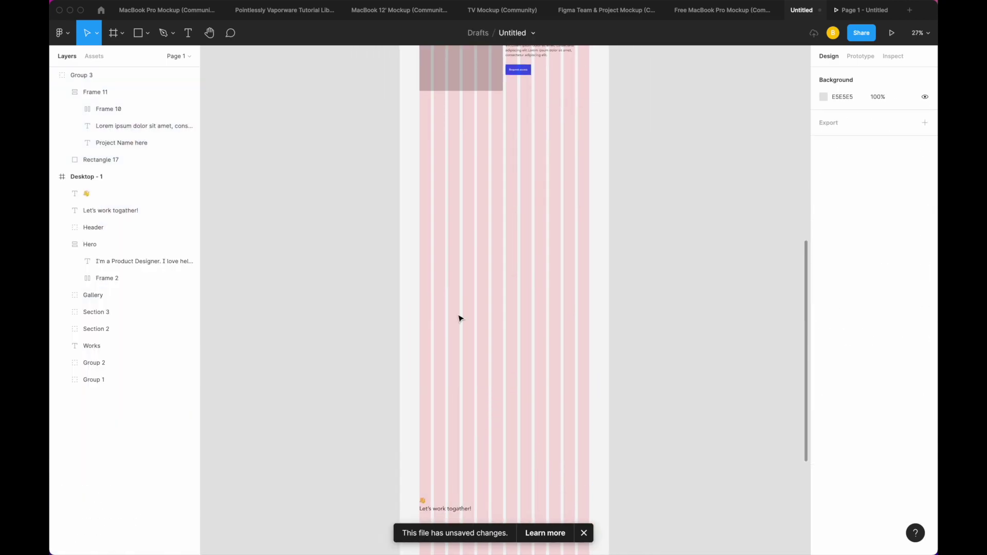
pyautogui.scroll(2, 463, 231)
# Step: Give the remaining card auto layout with items centred vertically, discarding the duplicate copy
pyautogui.hotkey('shift', 'a')
pyautogui.hotkey('ctrl', 'd')
pyautogui.click(426, 97)
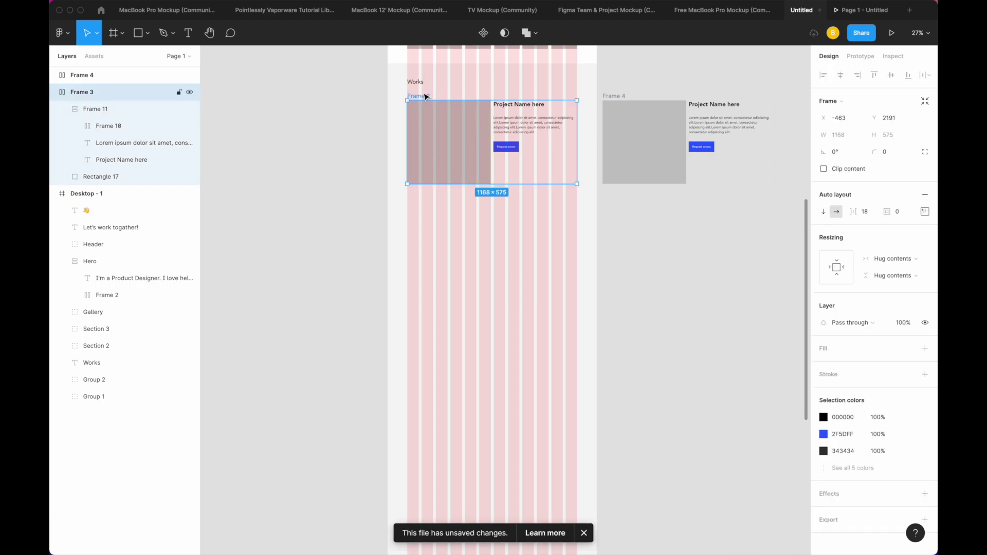
pyautogui.click(101, 110)
pyautogui.click(62, 109)
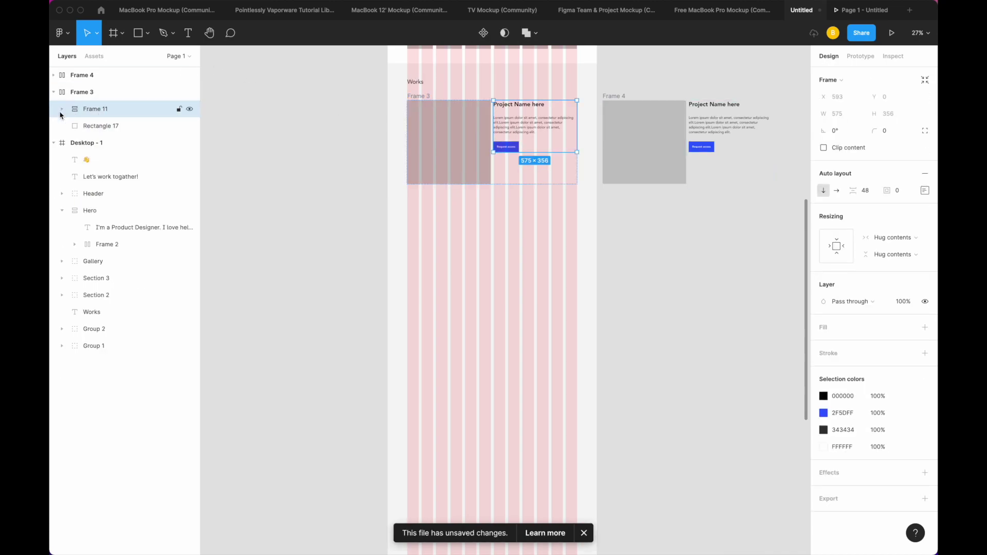
pyautogui.click(924, 190)
pyautogui.click(879, 257)
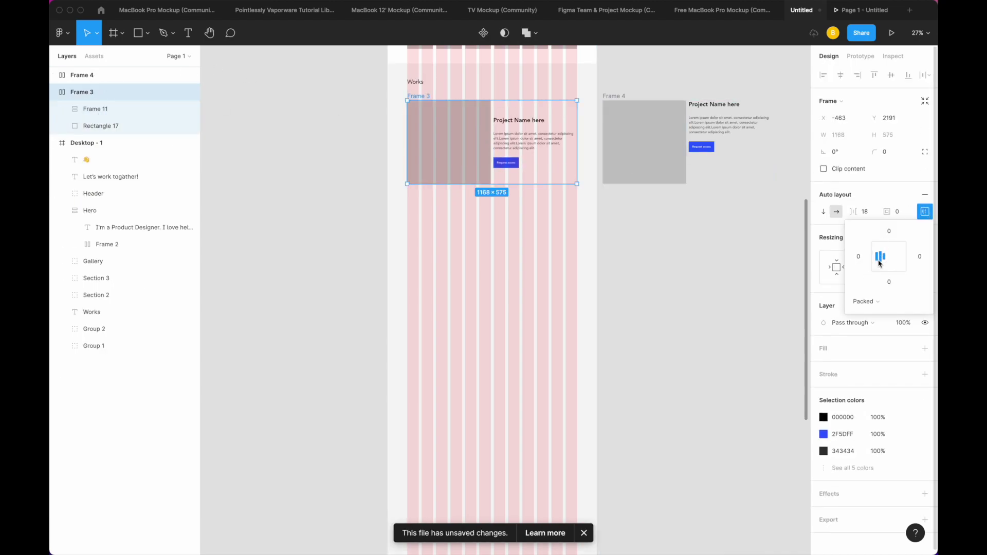
pyautogui.click(613, 96)
pyautogui.press('Delete')
# Step: Wrap the image and text column in a new auto-layout card aligned to the top
pyautogui.click(419, 162)
pyautogui.click(84, 100)
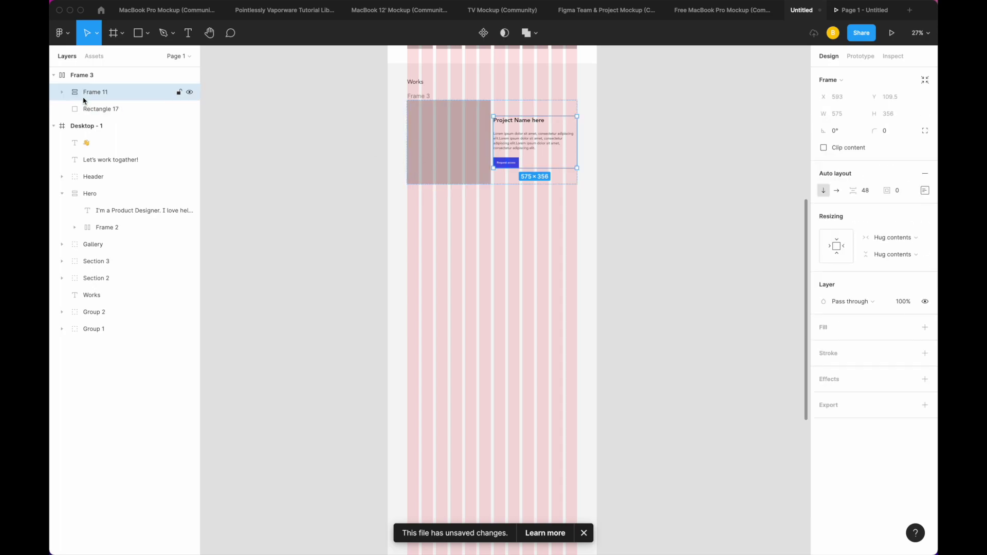
pyautogui.keyDown('shift'); pyautogui.click(91, 105); pyautogui.keyUp('shift')
pyautogui.hotkey('shift', 'a')
pyautogui.click(924, 191)
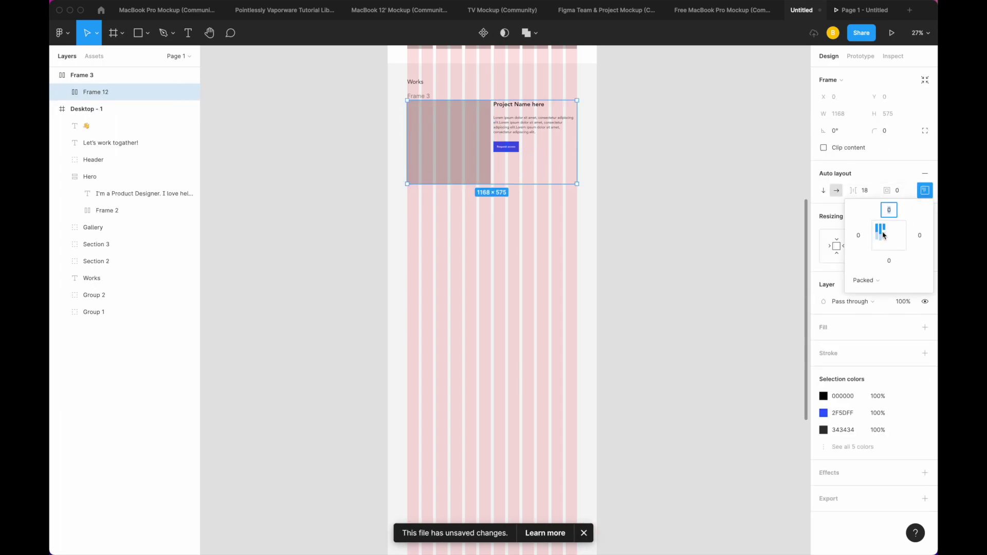
pyautogui.click(879, 247)
pyautogui.click(95, 92)
# Step: Duplicate the card and stack the cards vertically with 80 spacing
pyautogui.hotkey('ctrl', 'd')
pyautogui.click(82, 75)
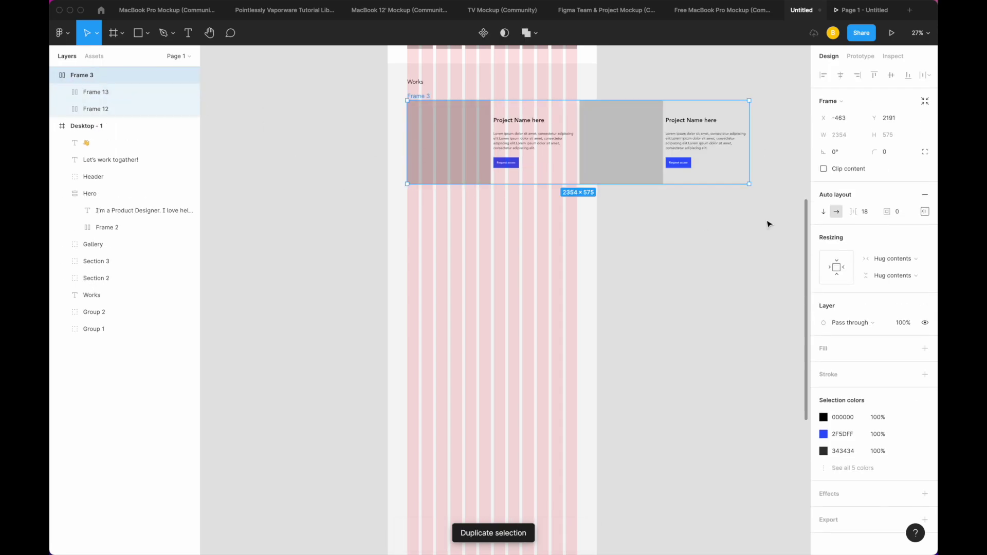
pyautogui.click(823, 211)
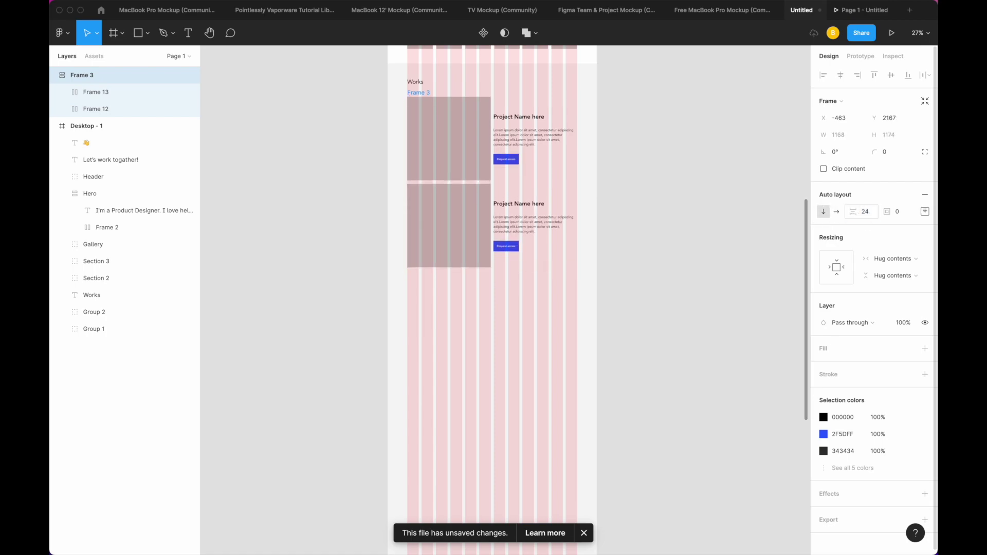
pyautogui.write('80')
pyautogui.press('Return')
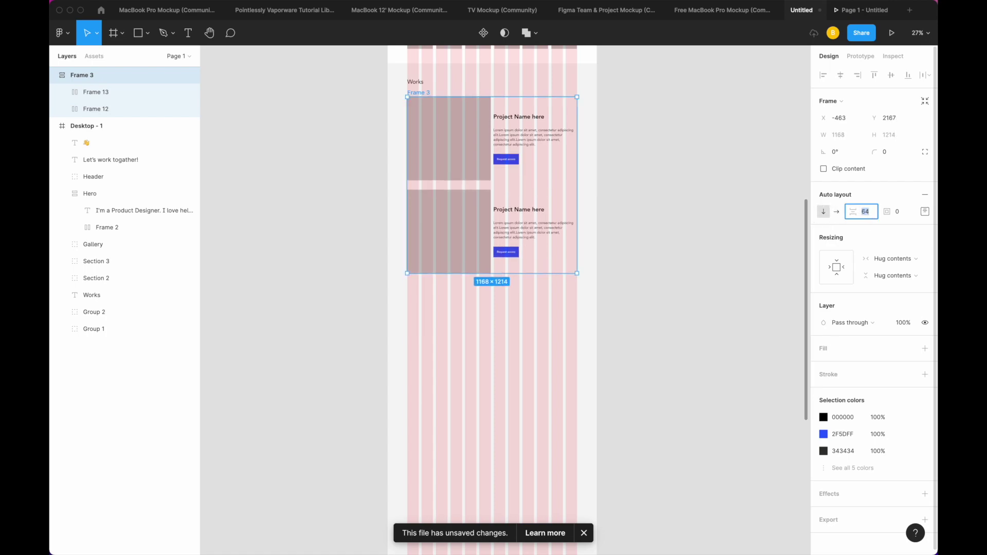
# Step: Add another card copy and wrap the Works heading with the cards, heading on top
pyautogui.click(432, 250)
pyautogui.hotkey('ctrl', 'd')
pyautogui.hotkey('ctrl', 'd')
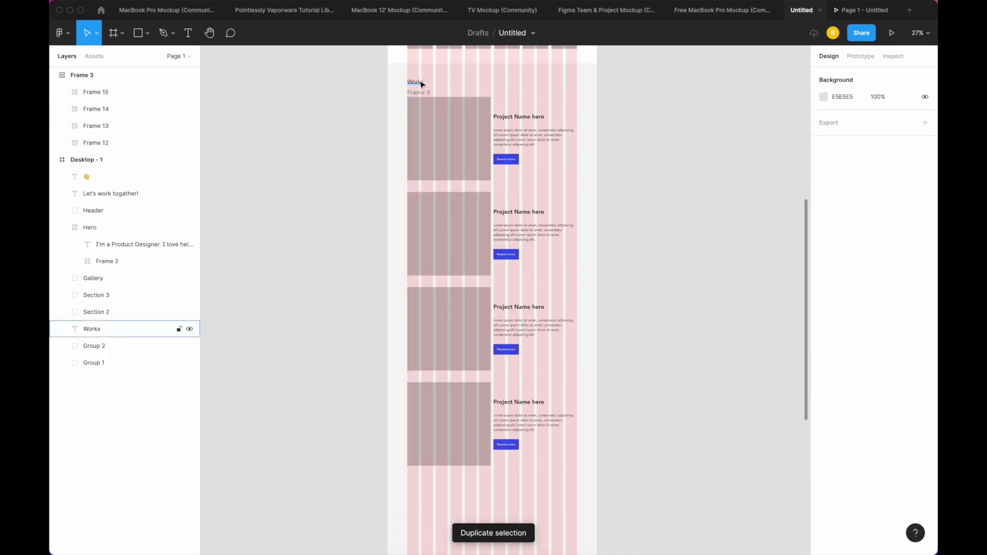
pyautogui.click(413, 82)
pyautogui.keyDown('shift'); pyautogui.click(432, 108); pyautogui.keyUp('shift')
pyautogui.hotkey('shift', 'a')
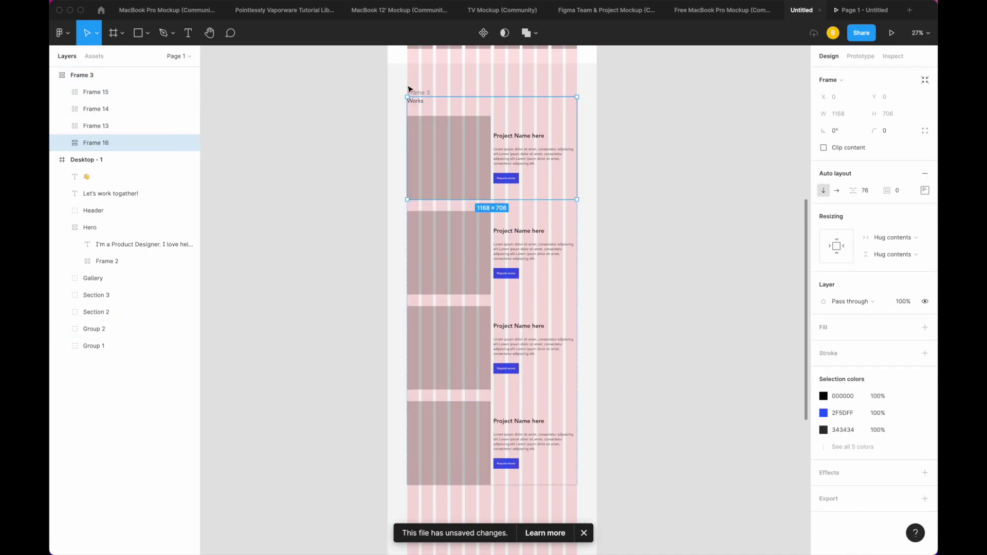
pyautogui.moveTo(411, 92); pyautogui.dragTo(442, 63)
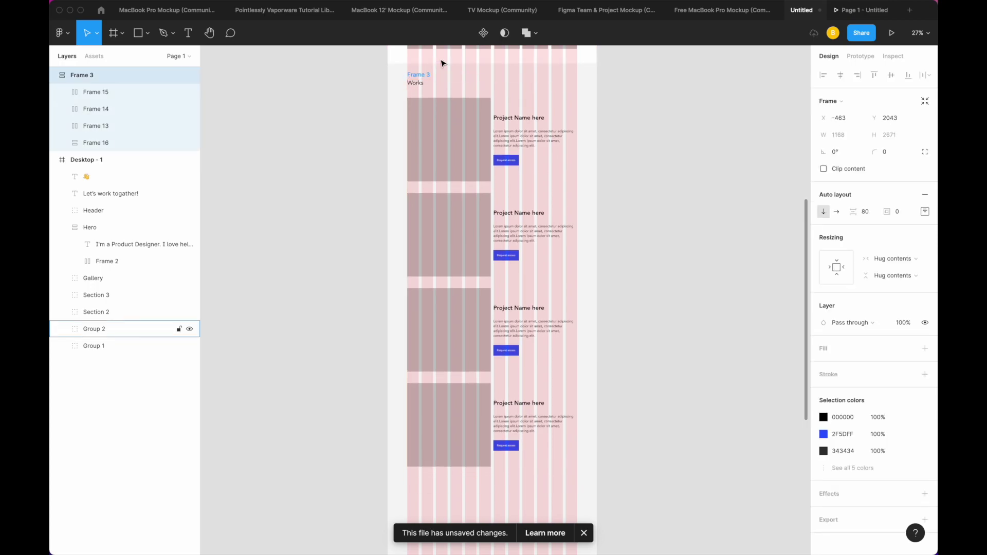
pyautogui.press('Escape')
pyautogui.scroll(-5, 454, 306)
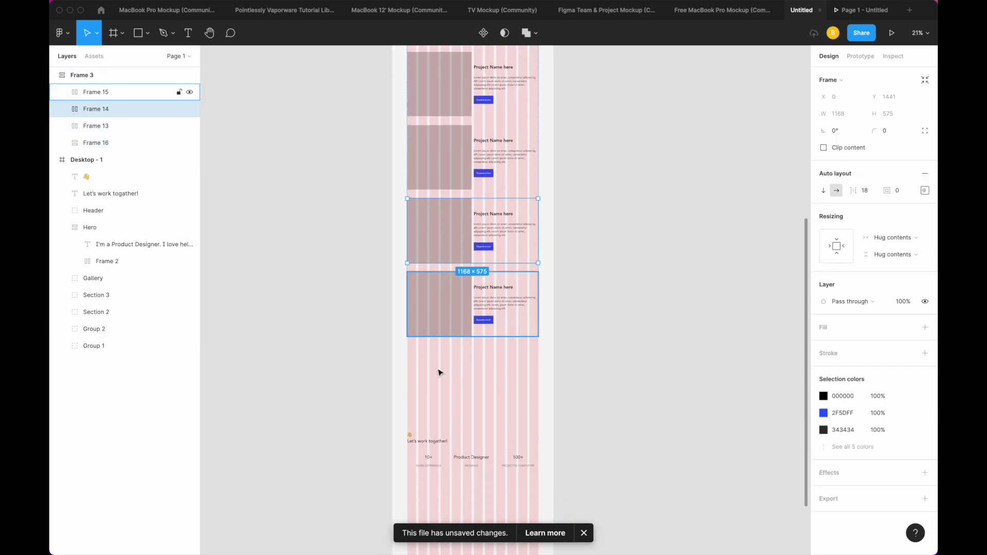
# Step: Wrap the waving-hand emoji and contact heading in an auto-layout frame
pyautogui.click(471, 467)
pyautogui.scroll(5, 471, 467)
pyautogui.press('Escape')
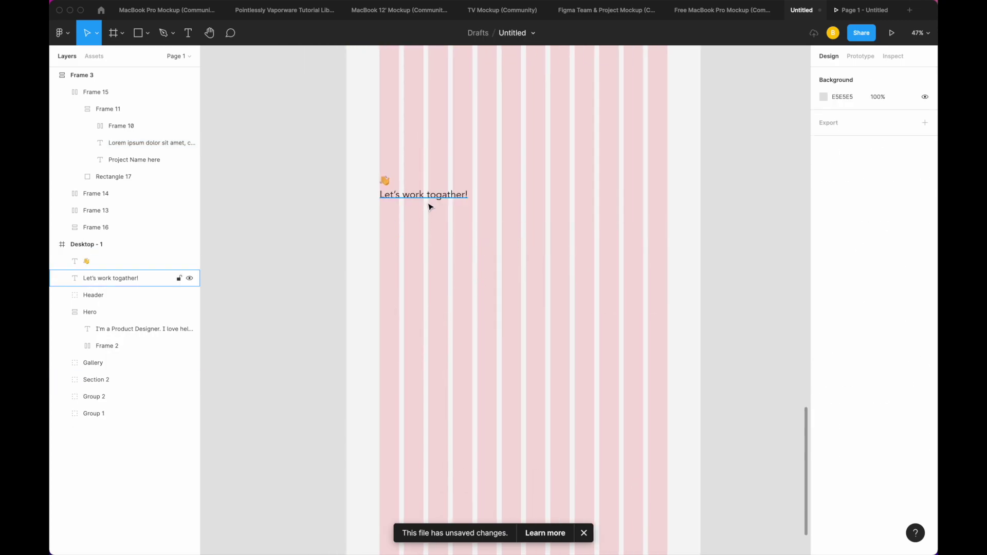
pyautogui.click(431, 208)
pyautogui.keyDown('shift'); pyautogui.click(385, 181); pyautogui.keyUp('shift')
pyautogui.hotkey('shift', 'a')
# Step: Paste the description text into the frame and begin retyping it as 'Don't be shy'
pyautogui.write('Lorem ipsum dolor sit amet, consectetur adipiscing elit.Lorem ipsum dolor sit amet, consectetur adipiscing elit.Lorem ipsum dolor sit amet, consectetur adipiscing elit.')
pyautogui.click(433, 216)
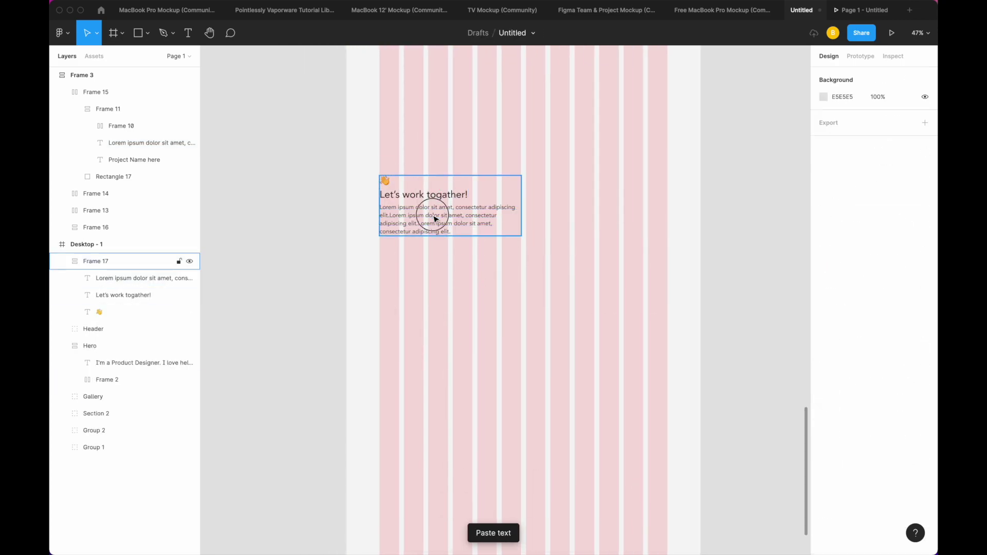
pyautogui.doubleClick(434, 219)
pyautogui.write("Don't be shy - reach out and let me help you to know")
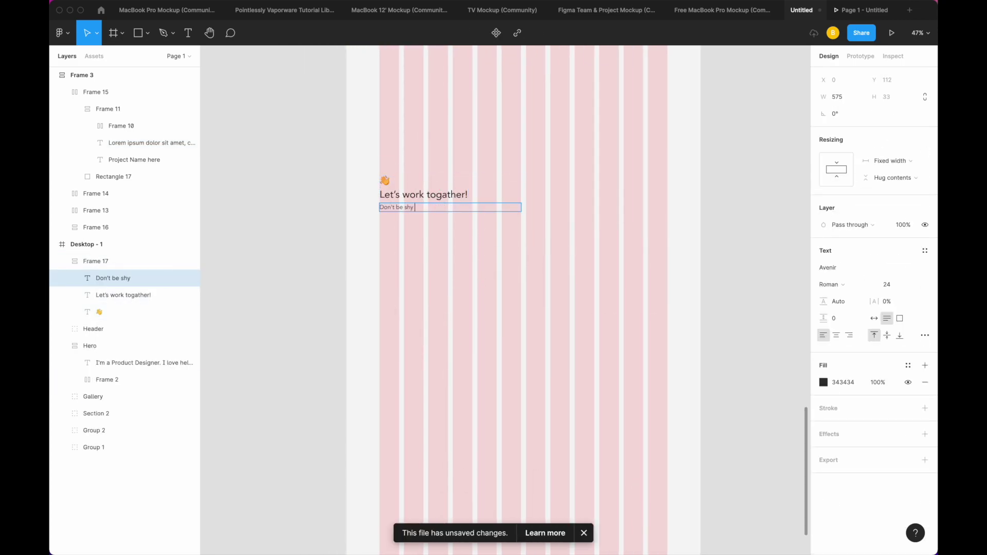
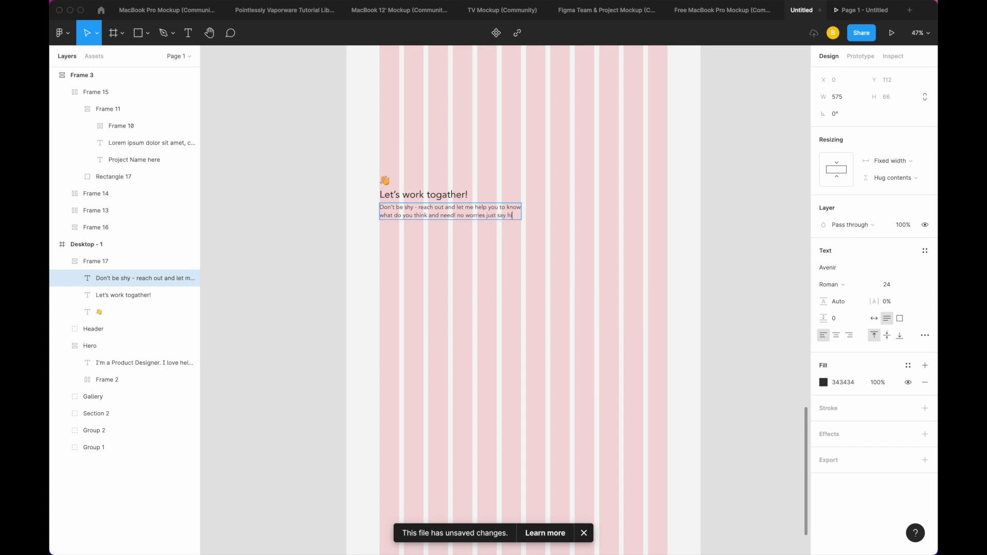
# Step: Resize the contact blurb to wrap onto two wide lines and move Frame 17 up
pyautogui.hscroll(3, 523, 210)
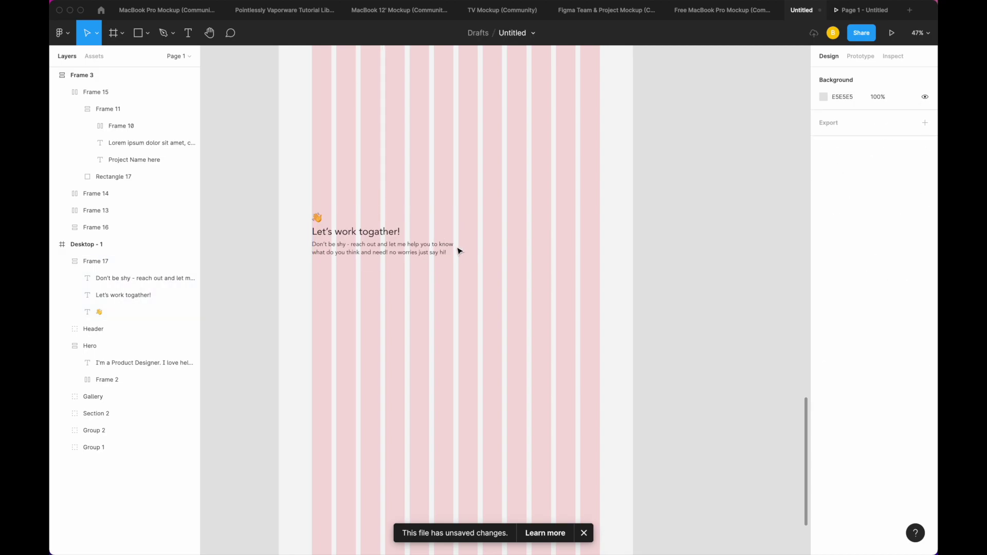
pyautogui.click(452, 244)
pyautogui.moveTo(452, 243); pyautogui.dragTo(428, 250)
pyautogui.press('Escape')
pyautogui.scroll(3, 429, 249)
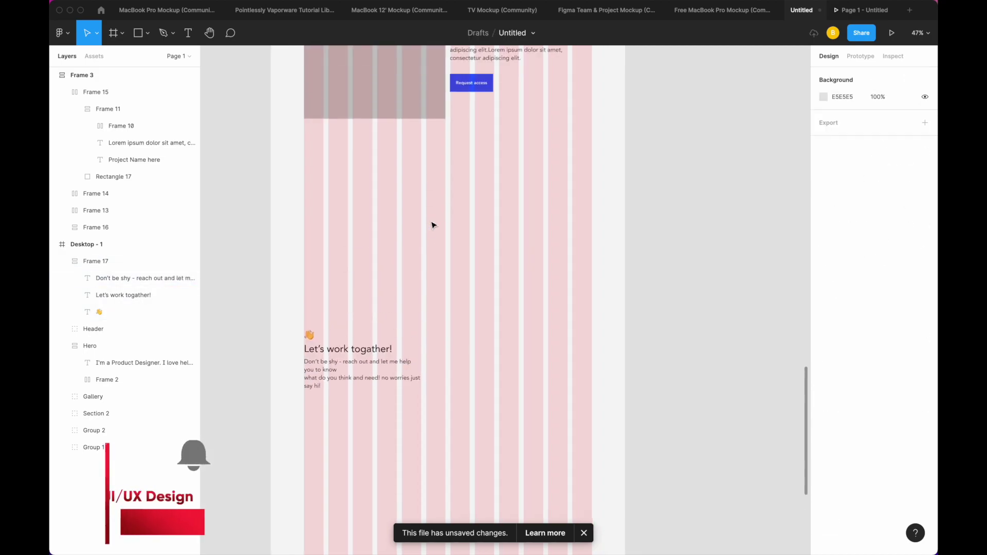
pyautogui.scroll(2, 431, 222)
pyautogui.click(375, 437)
pyautogui.moveTo(375, 437)
pyautogui.mouseDown()
pyautogui.moveTo(385, 260)
pyautogui.moveTo(517, 257)
pyautogui.mouseUp()
pyautogui.click(412, 258)
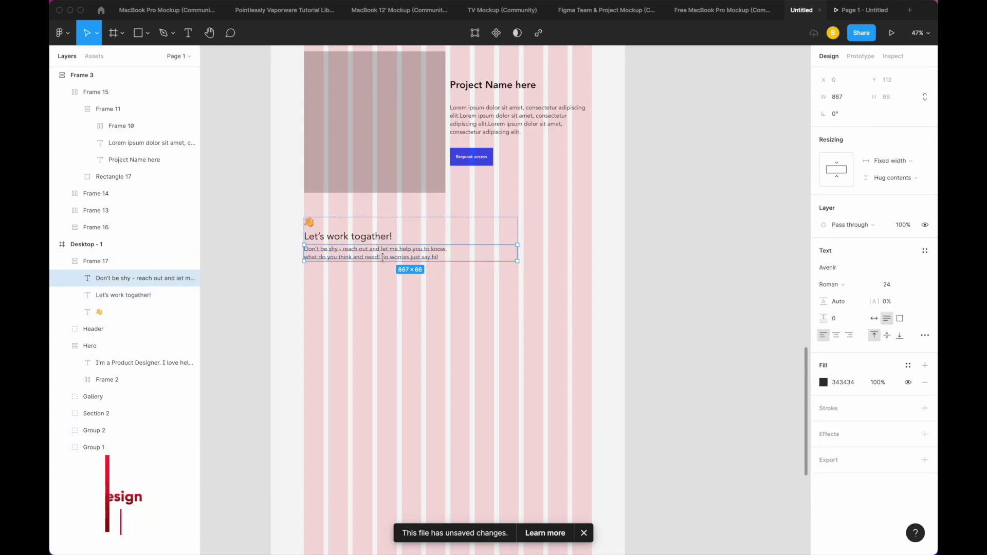
pyautogui.doubleClick(322, 255)
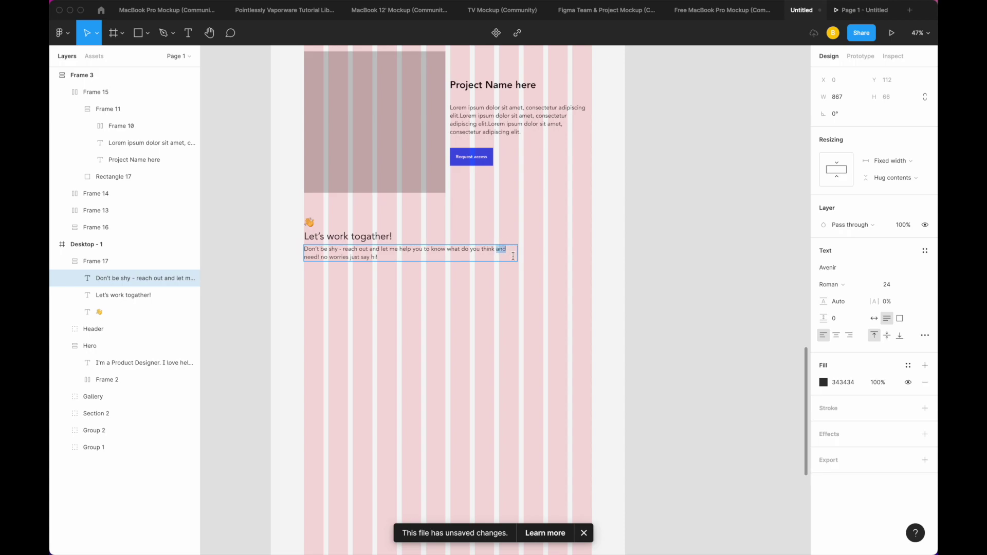
# Step: Draw a 477×58 rectangle below the blurb, white fill with a 10% black stroke
pyautogui.scroll(1, 484, 279)
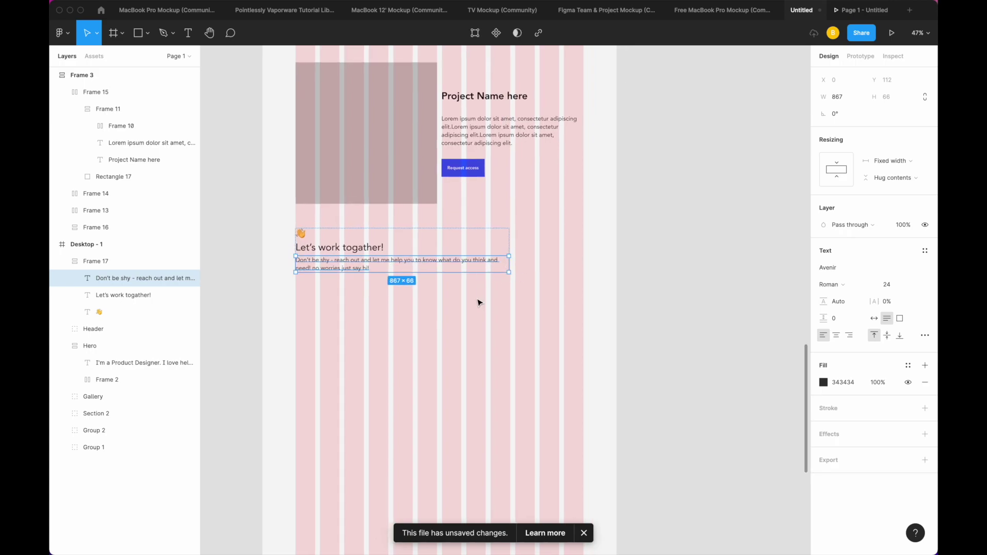
pyautogui.press('Escape')
pyautogui.press('r')
pyautogui.click(346, 303)
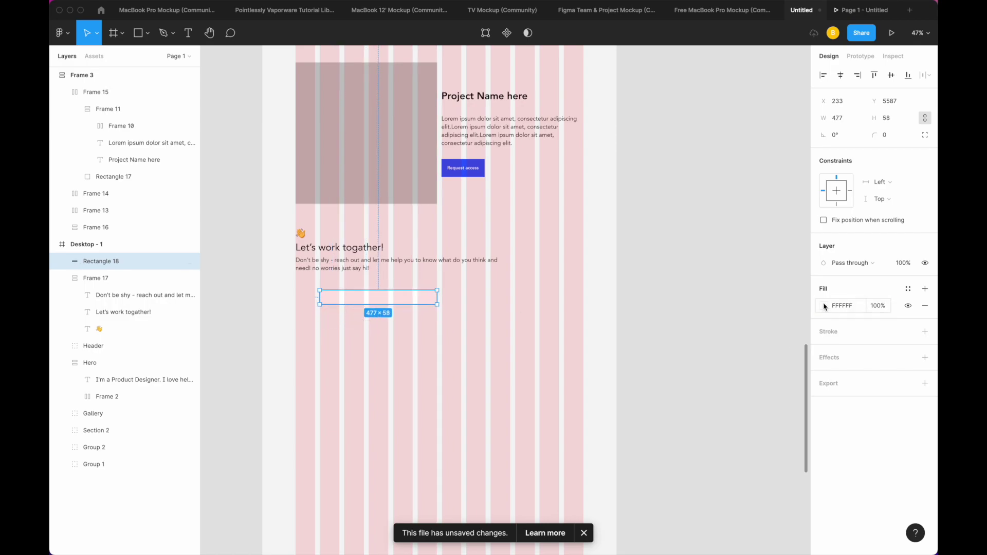
pyautogui.moveTo(837, 408)
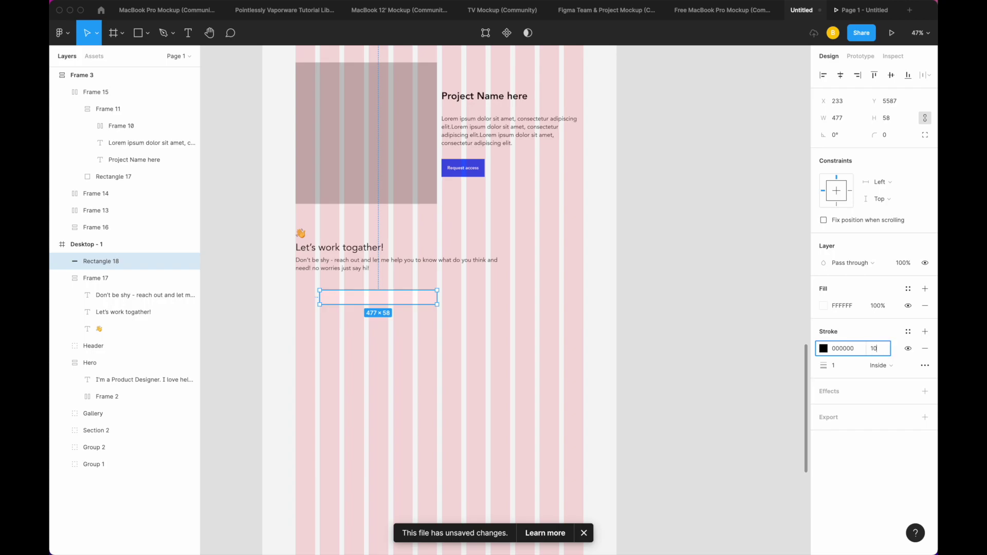
# Step: Set the contact heading block's auto-layout gap to 24
pyautogui.scroll(5, 356, 289)
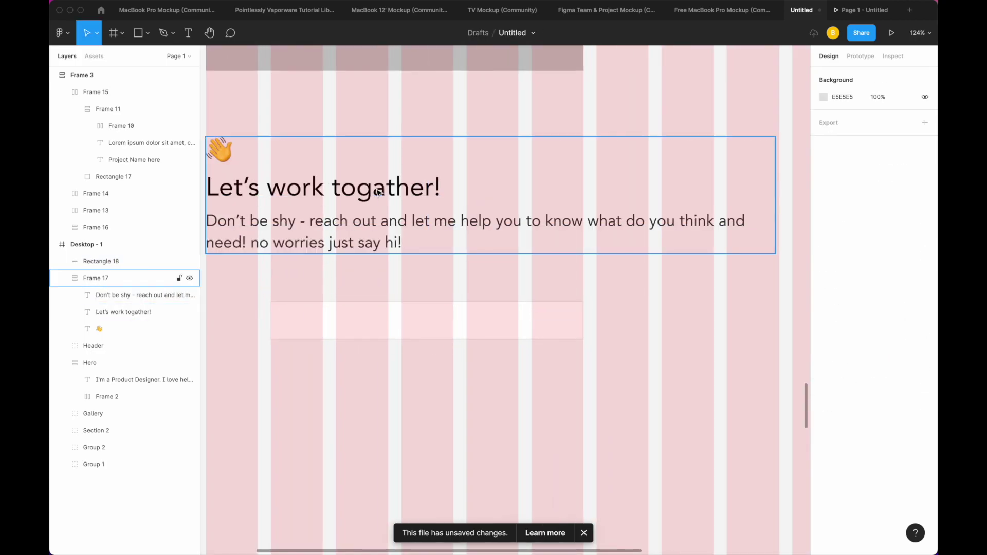
pyautogui.click(96, 278)
pyautogui.press('Up')
pyautogui.press('Up')
pyautogui.press('Up')
pyautogui.press('Up')
pyautogui.press('Up')
pyautogui.press('Up')
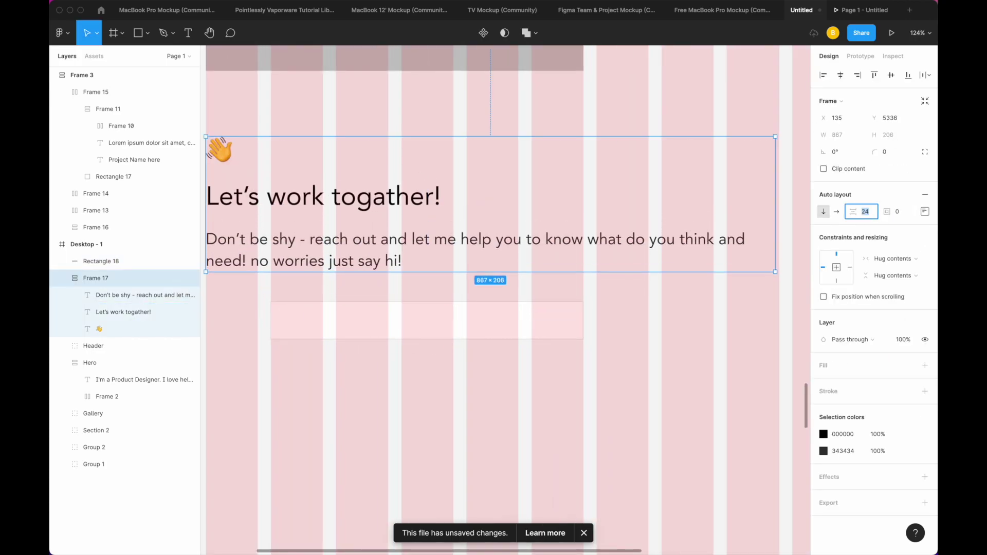
pyautogui.scroll(-5, 578, 289)
pyautogui.click(494, 325)
# Step: Duplicate the blurb text as a 'Name' label above the input box
pyautogui.click(462, 262)
pyautogui.hotkey('ctrl', 'd')
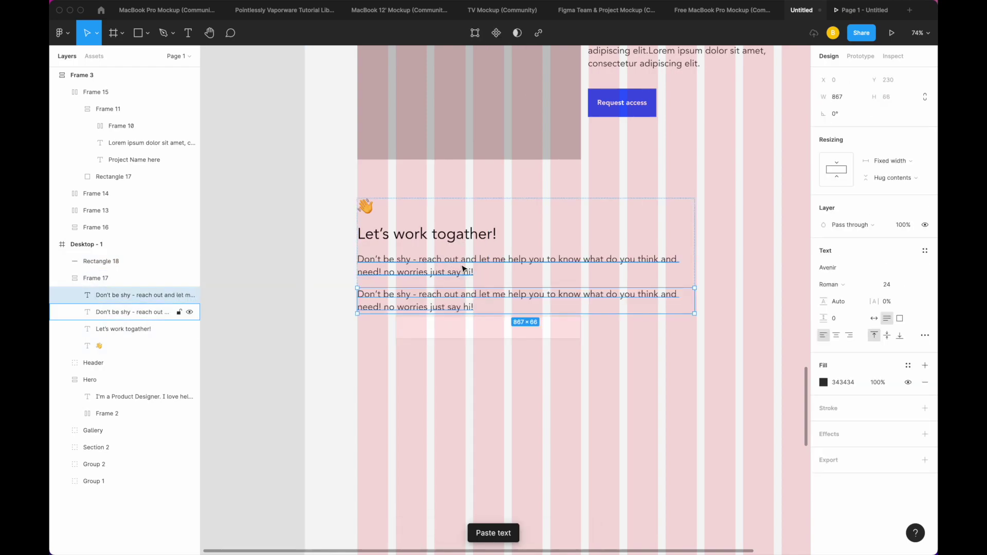
pyautogui.press('Return')
pyautogui.write('Name')
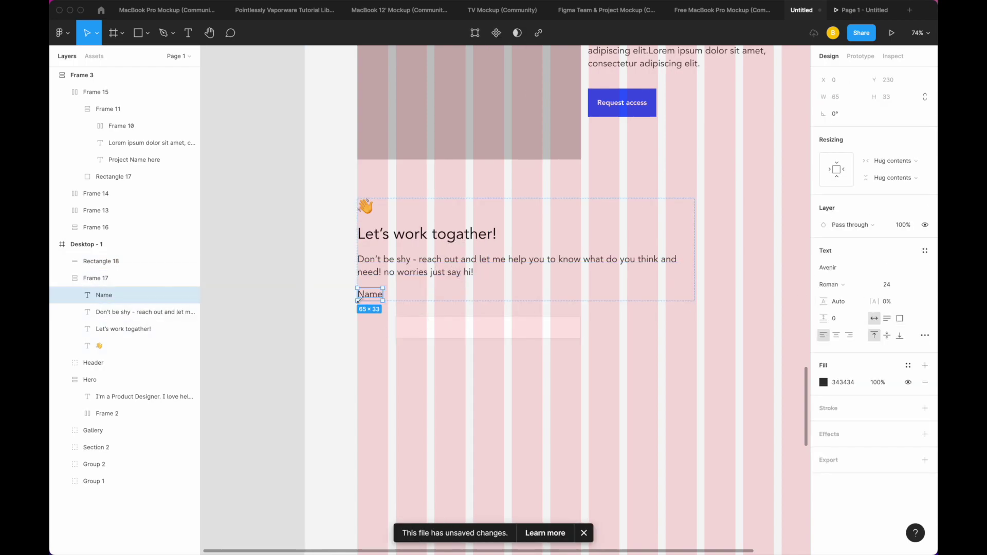
pyautogui.moveTo(377, 299); pyautogui.dragTo(415, 309)
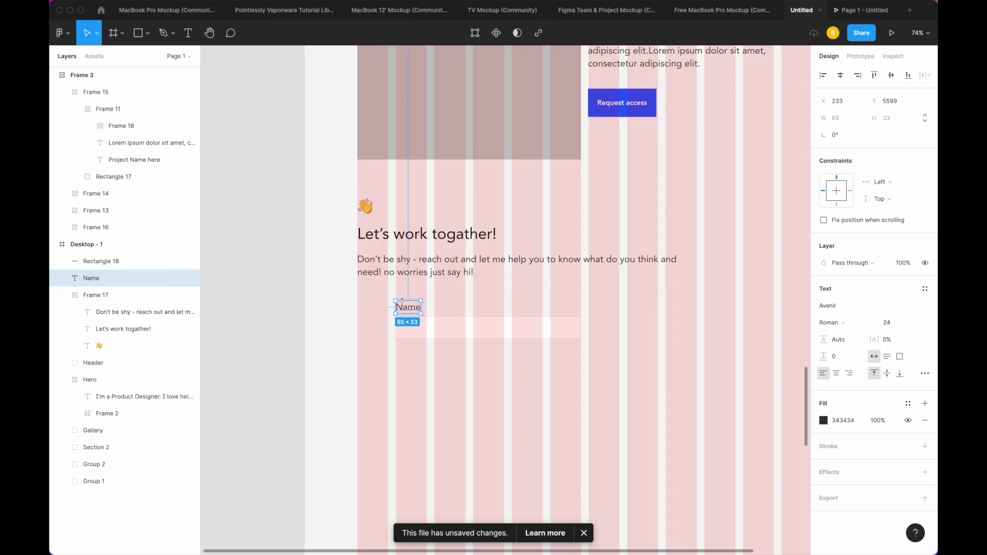
pyautogui.scroll(5, 402, 305)
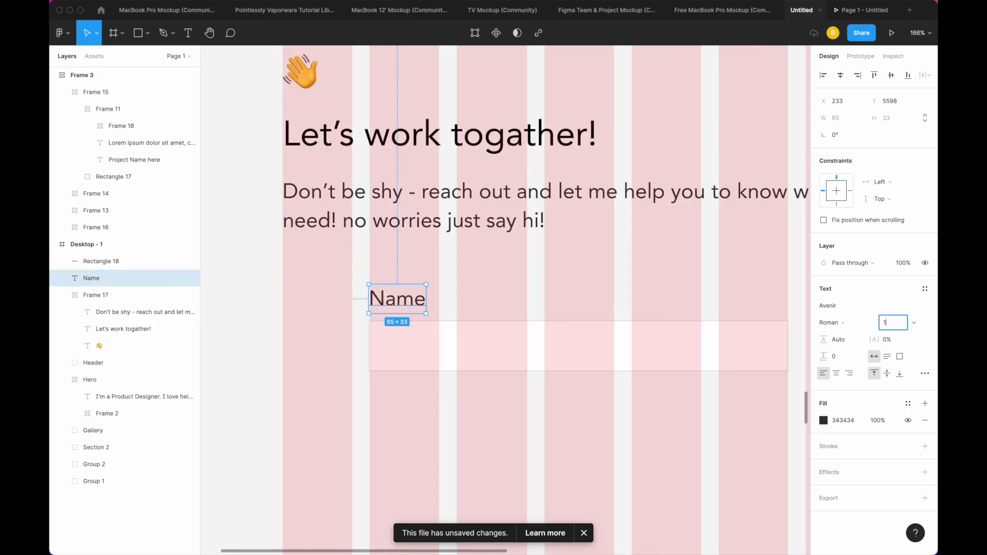
pyautogui.write('20')
# Step: Add a 'What's your name?' placeholder at 20% opacity and size 18 inside the box
pyautogui.hotkey('ctrl', 'c')
pyautogui.click(421, 347)
pyautogui.hotkey('ctrl', 'v')
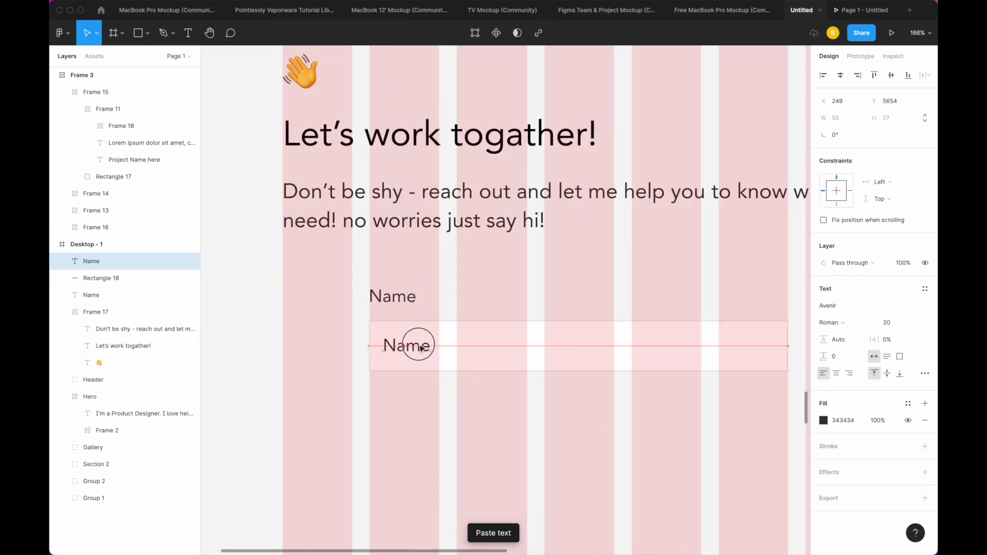
pyautogui.doubleClick(418, 345)
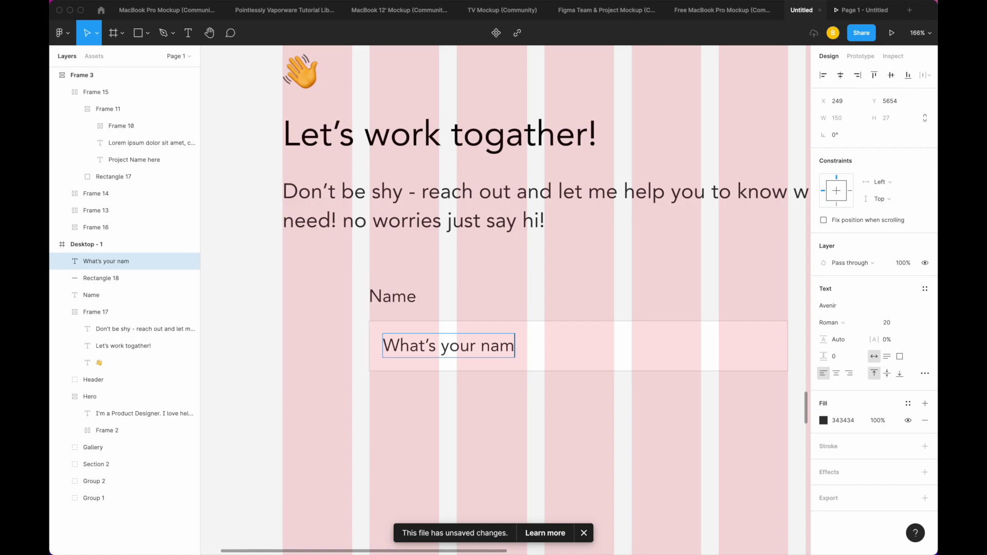
pyautogui.press('Escape')
pyautogui.write('2')
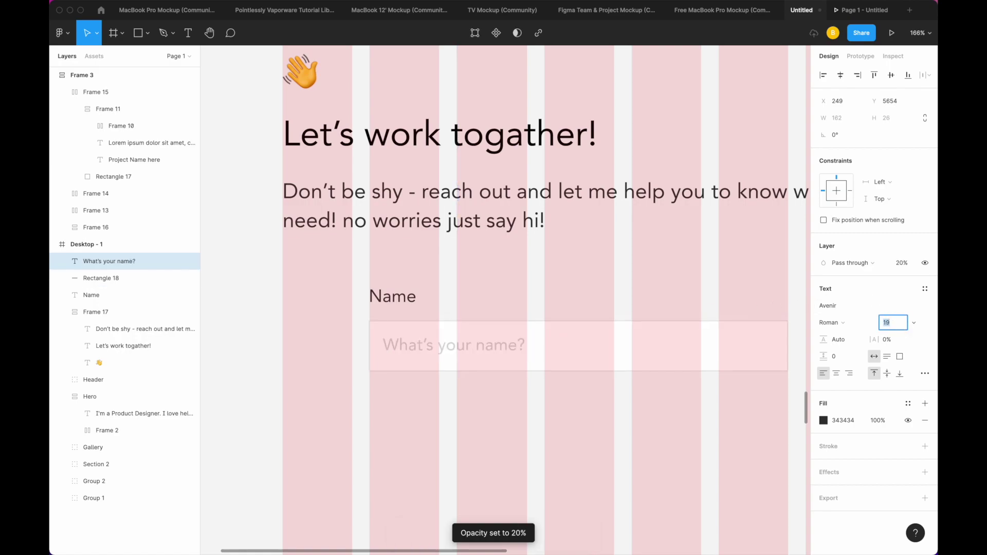
pyautogui.write('18')
pyautogui.press('Return')
pyautogui.moveTo(582, 348); pyautogui.dragTo(495, 351)
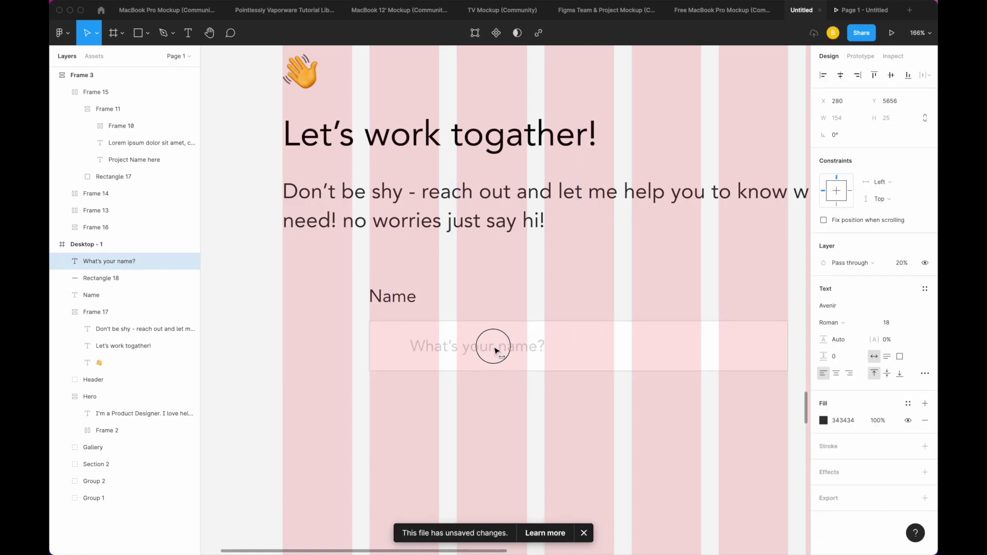
pyautogui.press('Escape')
# Step: Group the Name label and input box together
pyautogui.hscroll(2, 568, 349)
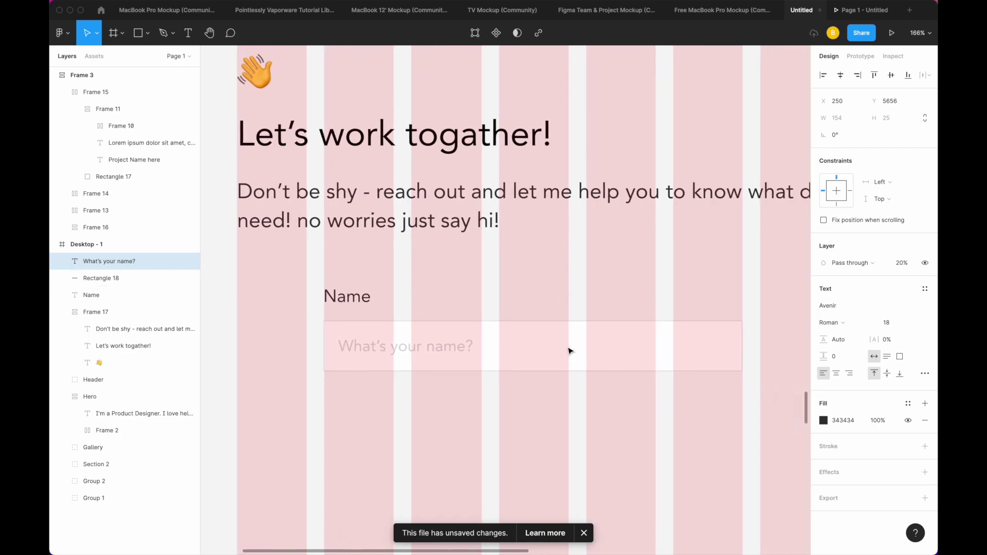
pyautogui.scroll(-5, 569, 349)
pyautogui.moveTo(591, 368); pyautogui.dragTo(363, 321)
pyautogui.hotkey('ctrl', 'g')
# Step: Duplicate the Name field group, placing one copy to the right and one below
pyautogui.hotkey('ctrl', 'd')
pyautogui.moveTo(411, 346); pyautogui.dragTo(606, 354)
pyautogui.scroll(-2, 535, 368)
pyautogui.click(434, 337)
pyautogui.hotkey('ctrl', 'd')
pyautogui.moveTo(434, 337); pyautogui.dragTo(443, 392)
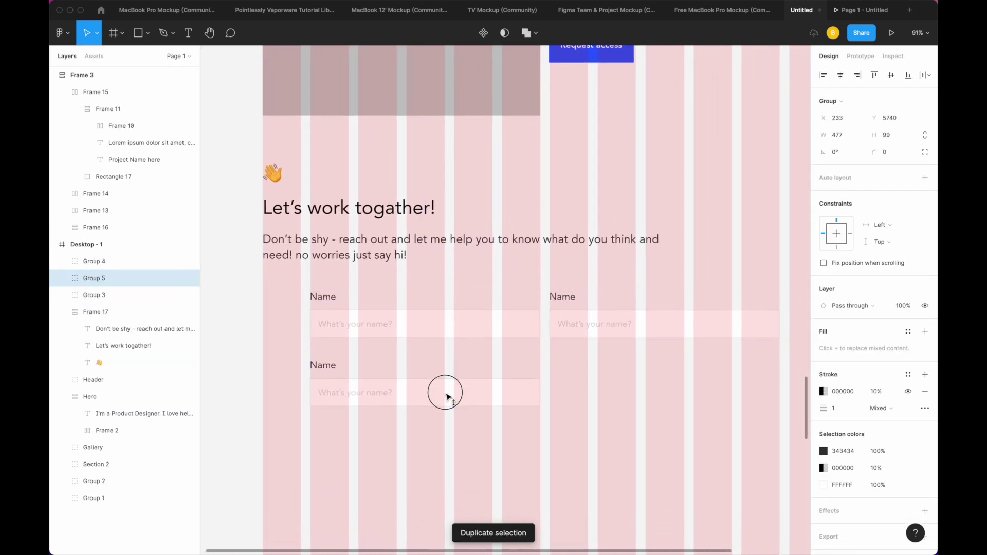
pyautogui.press('Up')
pyautogui.press('Up')
pyautogui.press('Up')
# Step: Stretch the lower input box across both columns at 116 px height
pyautogui.doubleClick(535, 386)
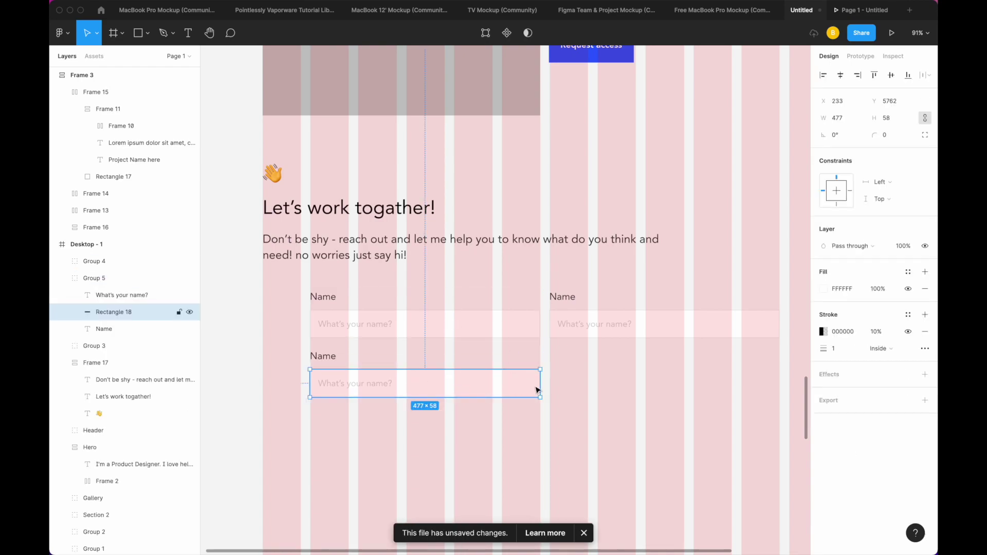
pyautogui.moveTo(540, 383); pyautogui.dragTo(637, 380)
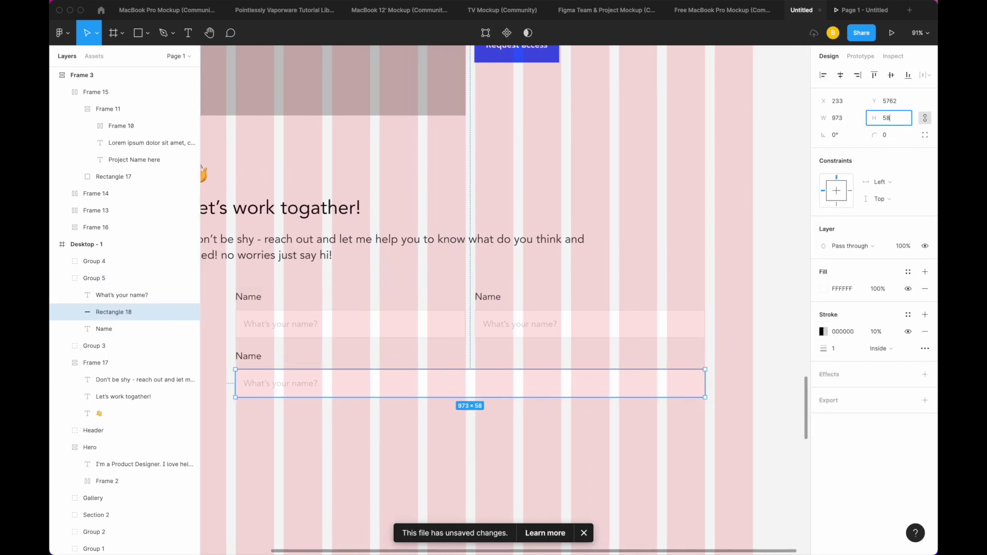
pyautogui.click(888, 117)
pyautogui.write('*2')
pyautogui.press('Return')
pyautogui.scroll(-5, 732, 379)
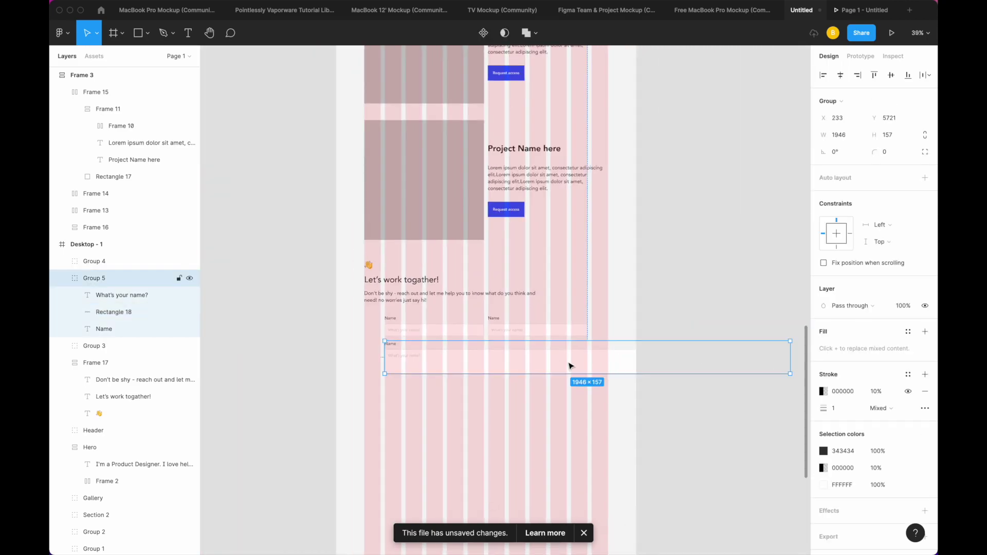
pyautogui.press('Escape')
# Step: Paste the Request access button below the form and relabel it 'Submit'
pyautogui.scroll(5, 471, 381)
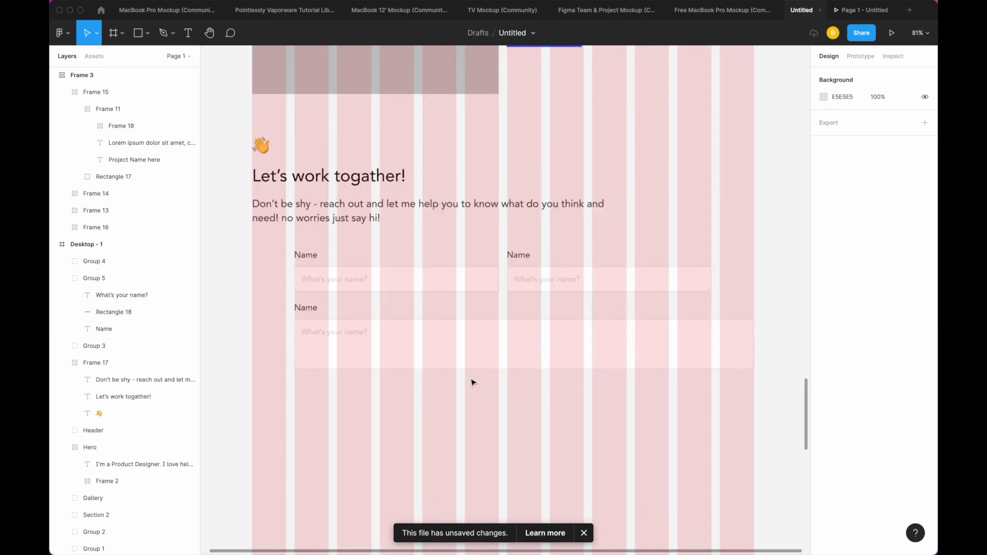
pyautogui.hotkey('ctrl', 'v')
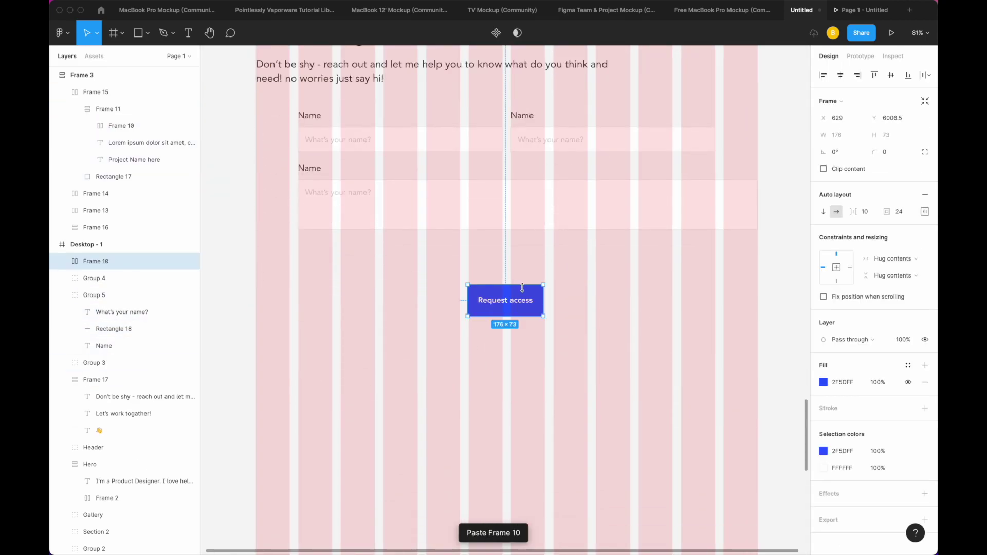
pyautogui.moveTo(531, 306); pyautogui.dragTo(530, 260)
pyautogui.doubleClick(536, 262)
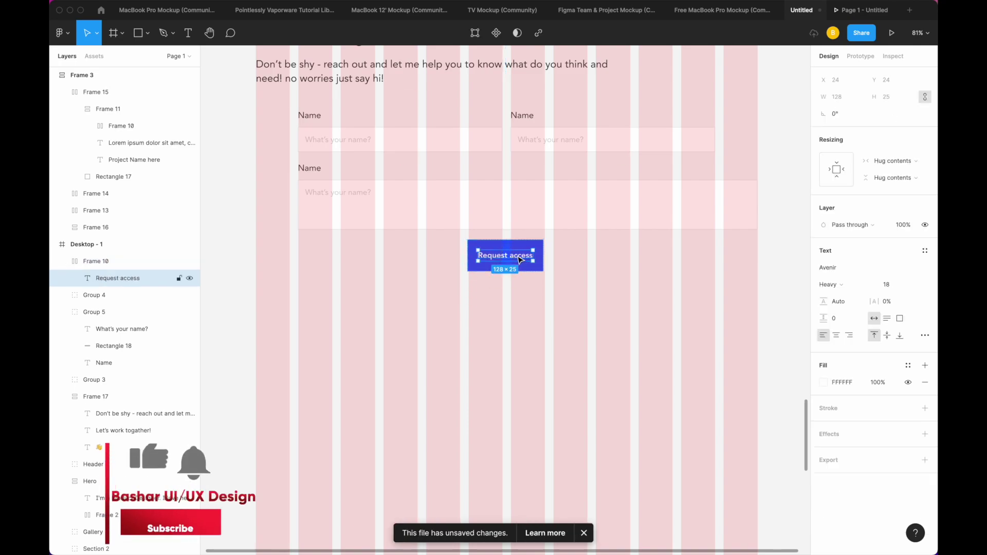
pyautogui.write('Submit')
pyautogui.press('Escape')
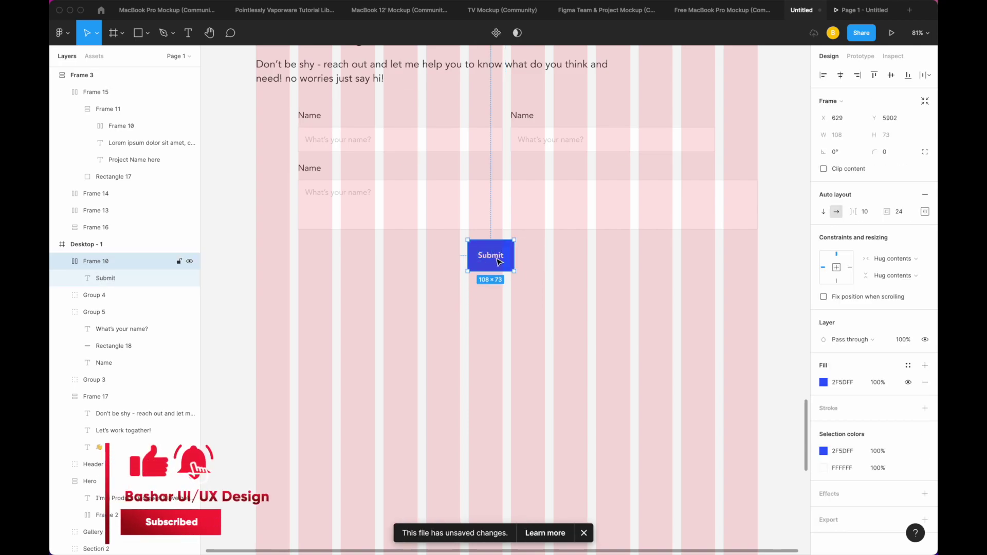
pyautogui.moveTo(498, 261); pyautogui.dragTo(730, 262)
# Step: Undo the Submit button's last move and wrap the Name fields in an auto-layout frame
pyautogui.click(732, 219)
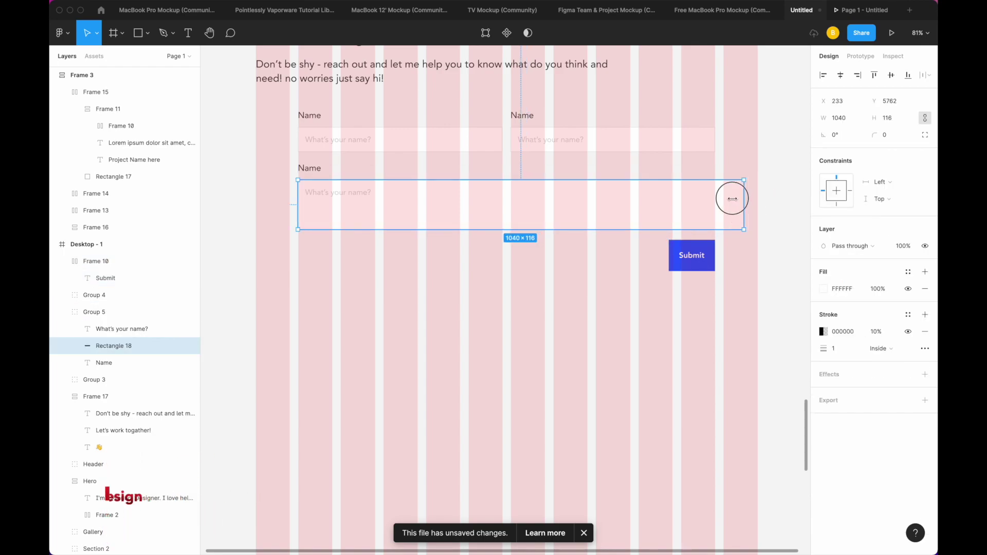
pyautogui.click(691, 263)
pyautogui.hotkey('ctrl', 'z')
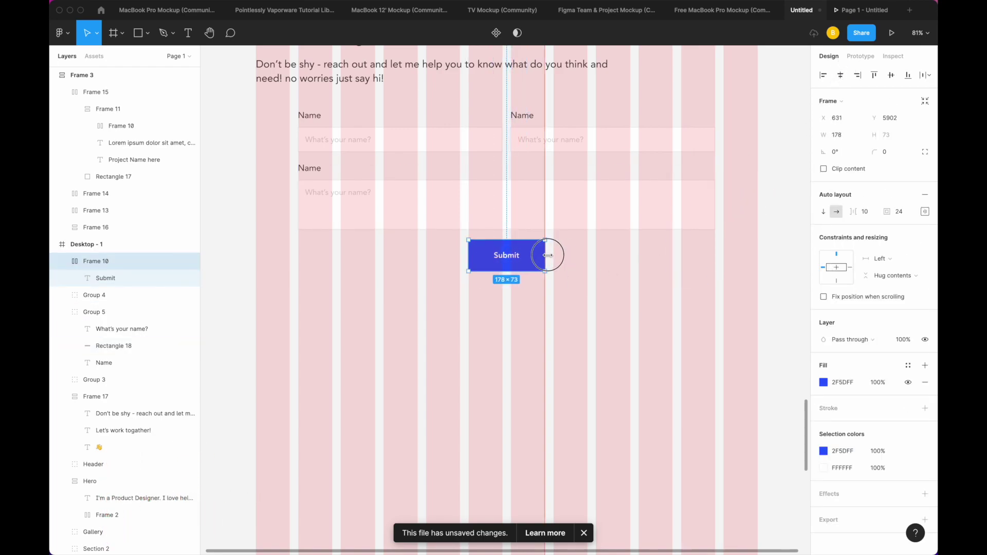
pyautogui.press('Escape')
pyautogui.scroll(-5, 425, 187)
pyautogui.scroll(-3, 375, 168)
pyautogui.moveTo(374, 167)
pyautogui.mouseDown()
pyautogui.moveTo(469, 202)
pyautogui.moveTo(426, 212)
pyautogui.mouseUp()
pyautogui.hotkey('shift', 'a')
pyautogui.keyDown('shift'); pyautogui.click(456, 245); pyautogui.keyUp('shift')
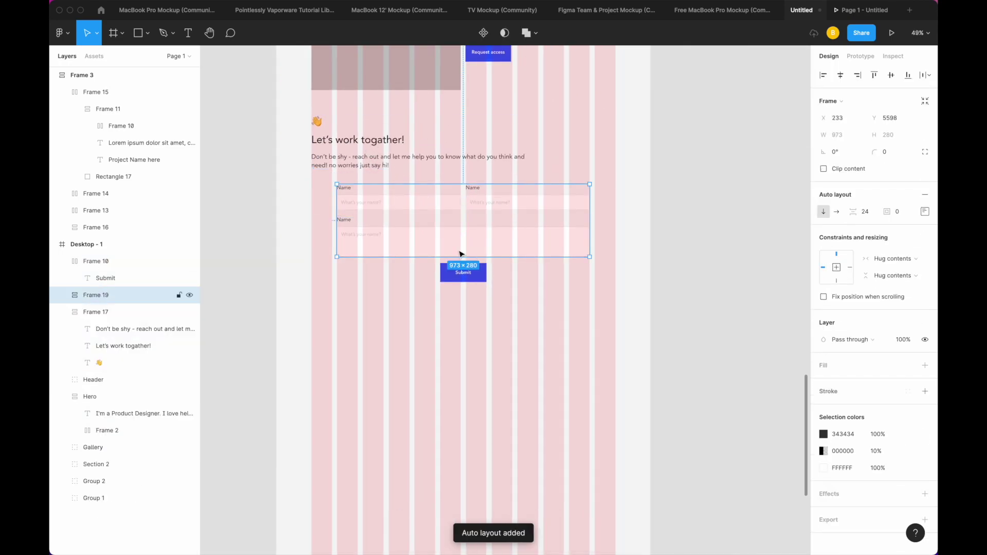
# Step: Wrap the fields and Submit button in auto layout, then group them with the heading
pyautogui.keyDown('shift'); pyautogui.click(472, 277); pyautogui.keyUp('shift')
pyautogui.hotkey('shift', 'a')
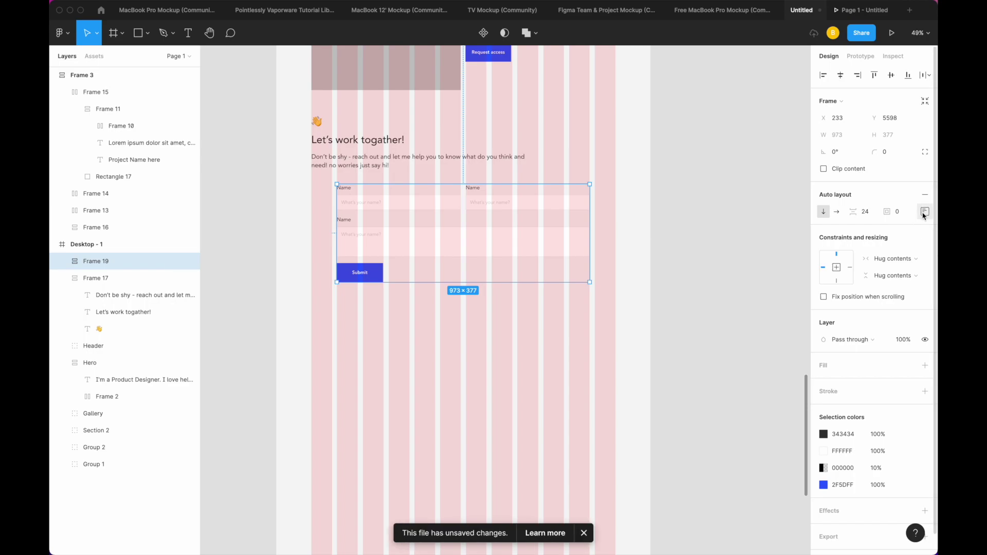
pyautogui.click(375, 171)
pyautogui.keyDown('shift'); pyautogui.click(381, 205); pyautogui.keyUp('shift')
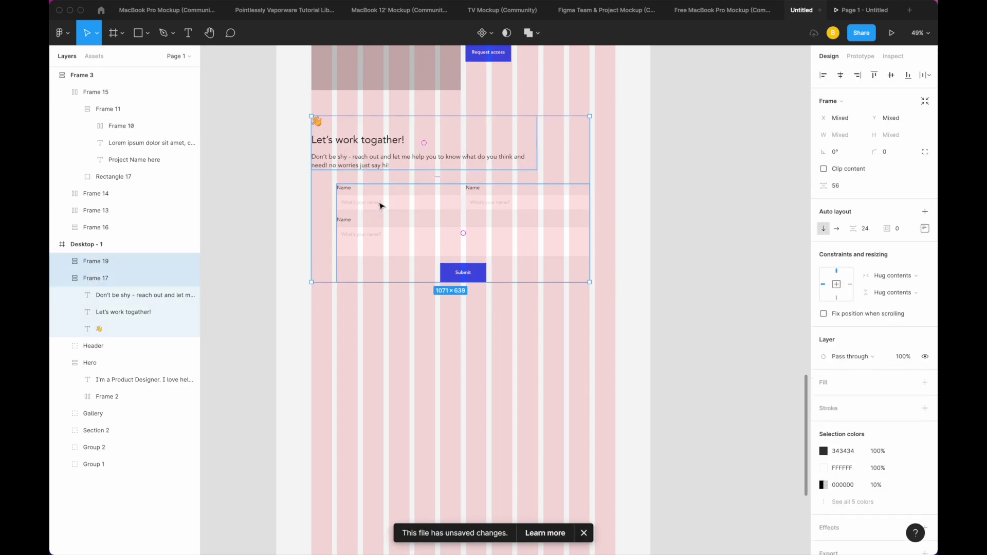
pyautogui.hotkey('shift', 'a')
pyautogui.click(924, 212)
pyautogui.hotkey('ctrl', 'z')
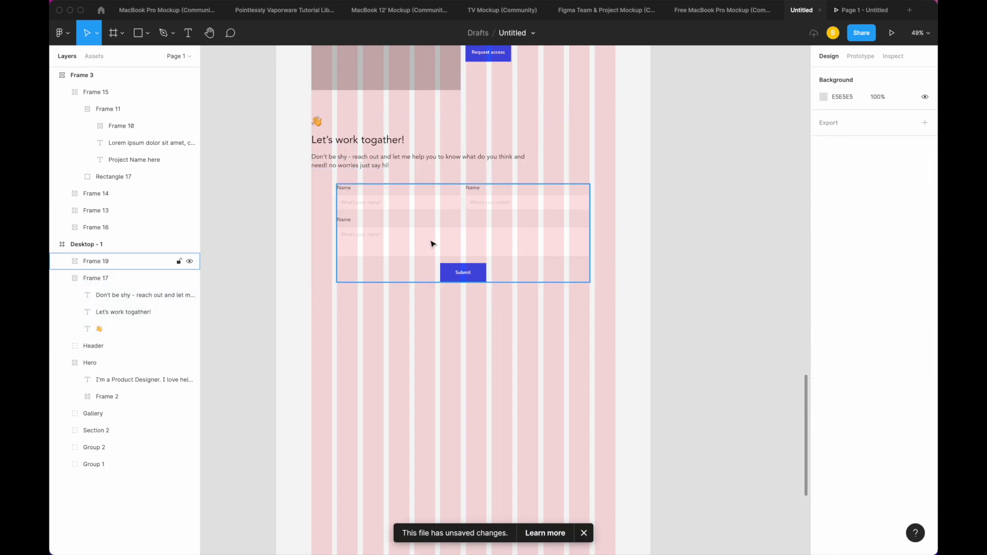
pyautogui.moveTo(297, 110); pyautogui.dragTo(577, 298)
pyautogui.hotkey('ctrl', 'g')
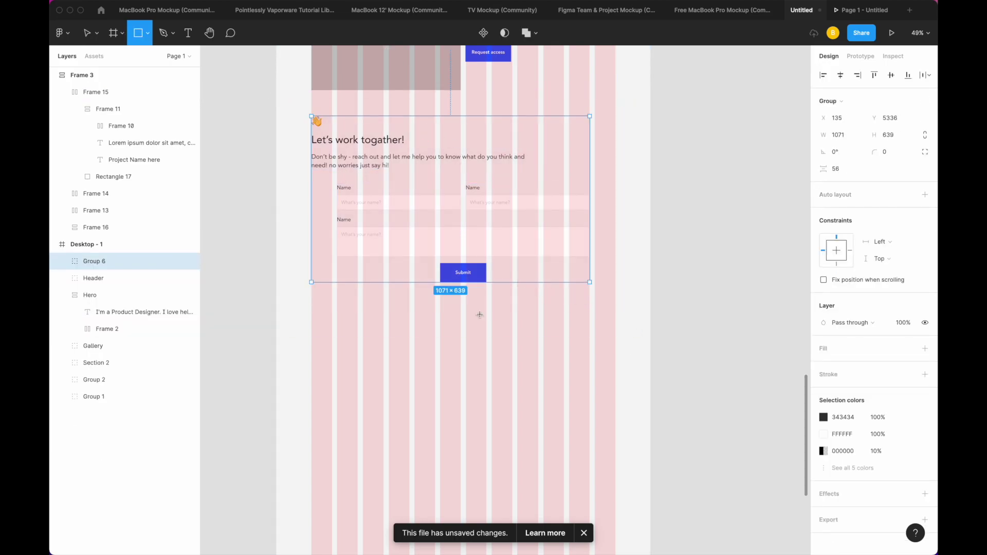
# Step: Paste a copy of the page Header below the contact form as a footer
pyautogui.scroll(9, 458, 319)
pyautogui.scroll(5, 457, 323)
pyautogui.scroll(5, 432, 275)
pyautogui.click(484, 141)
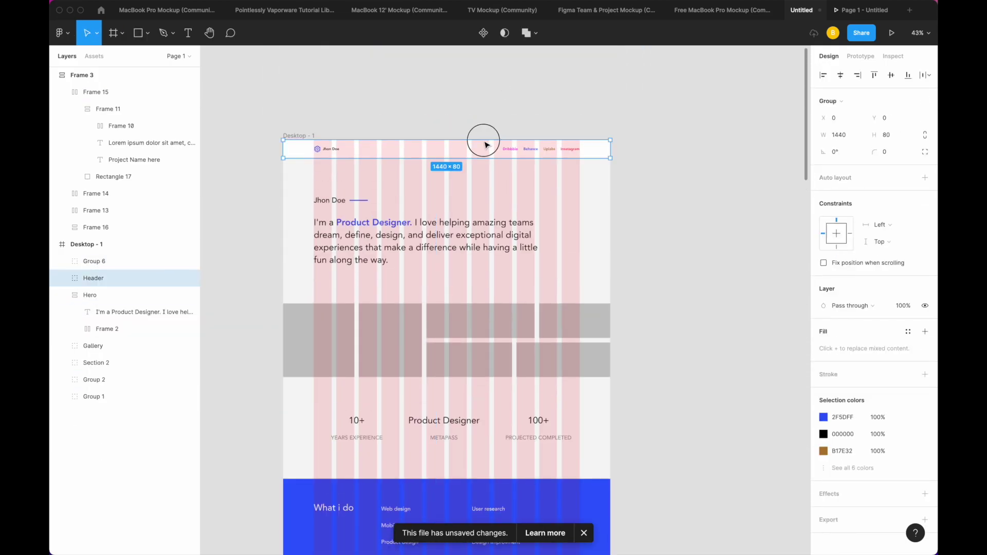
pyautogui.scroll(-10, 484, 141)
pyautogui.scroll(-5, 482, 193)
pyautogui.hotkey('ctrl', 'v')
pyautogui.moveTo(500, 308); pyautogui.dragTo(457, 363)
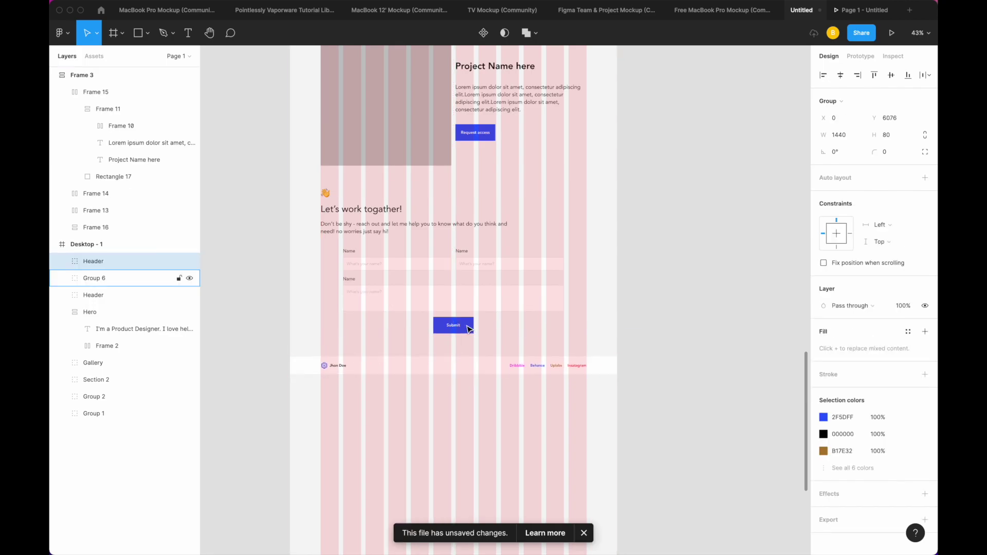
# Step: Shorten the Desktop - 1 frame from the bottom to 6155 px height
pyautogui.scroll(-3, 469, 329)
pyautogui.scroll(5, 390, 205)
pyautogui.scroll(5, 359, 107)
pyautogui.click(355, 108)
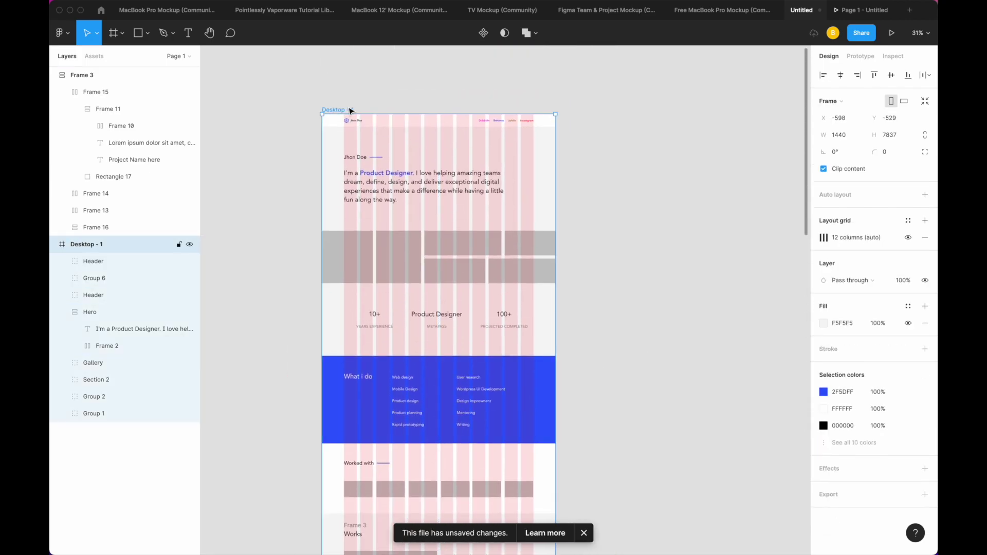
pyautogui.scroll(-10, 478, 360)
pyautogui.moveTo(480, 511); pyautogui.dragTo(481, 240)
# Step: Hide the layout grids, select the first gallery rectangle, and hide the interface panels
pyautogui.scroll(8, 483, 258)
pyautogui.hotkey('ctrl', 'g')
pyautogui.scroll(5, 448, 196)
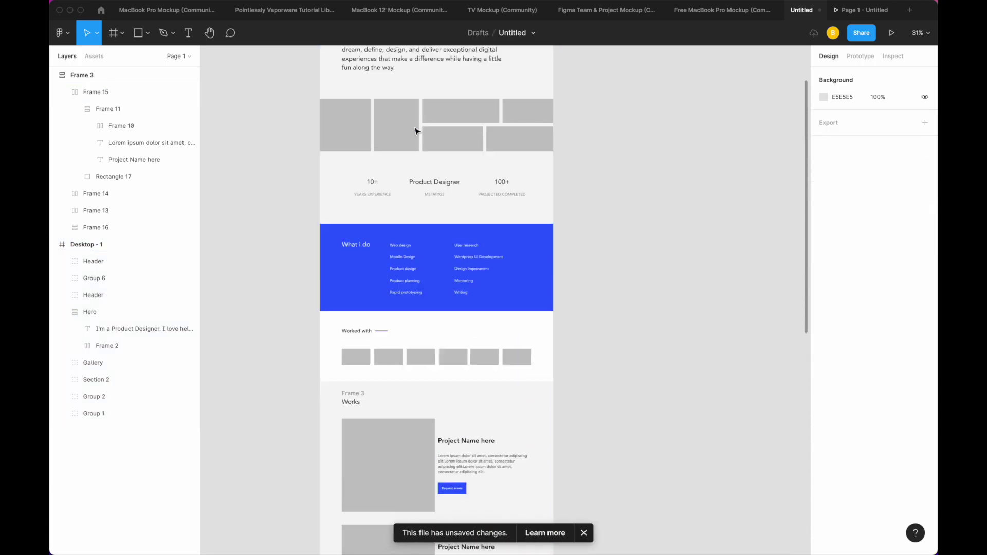
pyautogui.scroll(3, 386, 147)
pyautogui.scroll(-3, 360, 231)
pyautogui.click(333, 282)
pyautogui.hotkey('ctrl', '/')
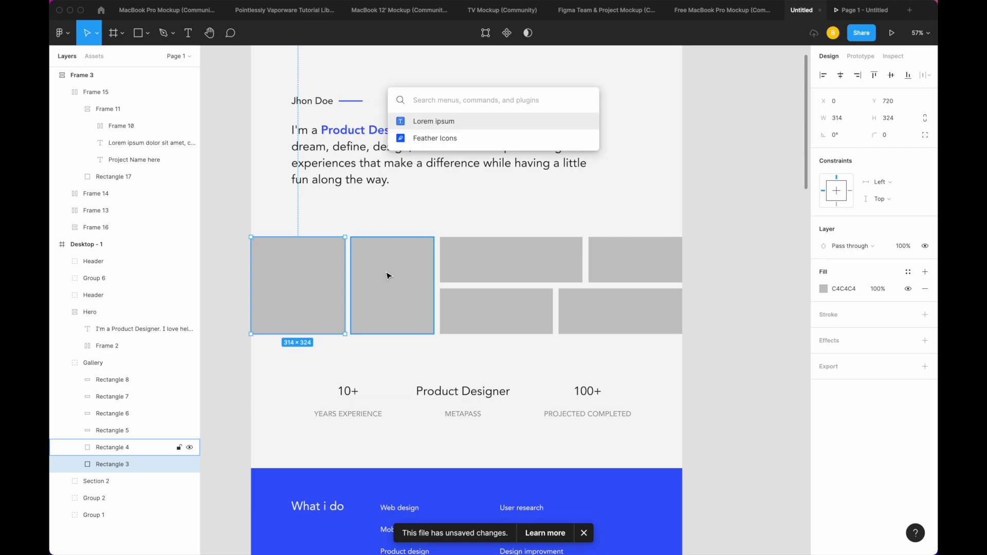
pyautogui.write('hide')
pyautogui.press('Return')
pyautogui.keyDown('ctrl'); pyautogui.scroll(3, 442, 329); pyautogui.keyUp('ctrl')
pyautogui.scroll(1, 445, 333)
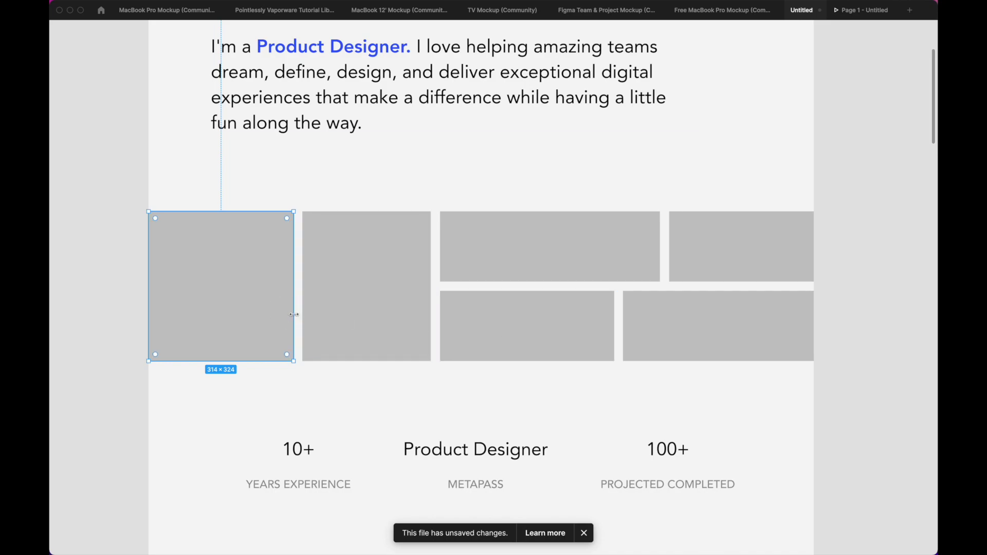
# Step: Save the file's changes via the command search
pyautogui.hotkey('ctrl', '/')
pyautogui.press('Escape')
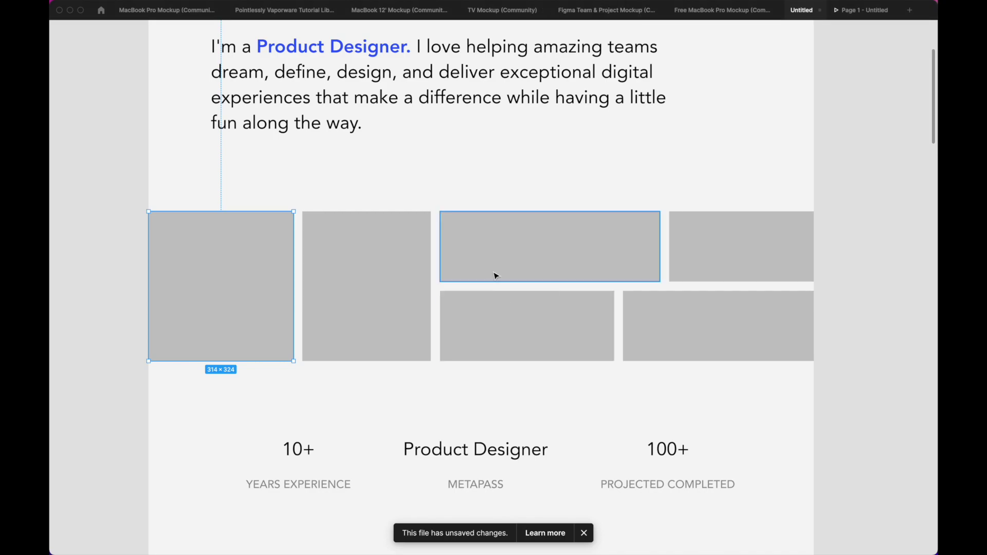
pyautogui.hotkey('ctrl', '/')
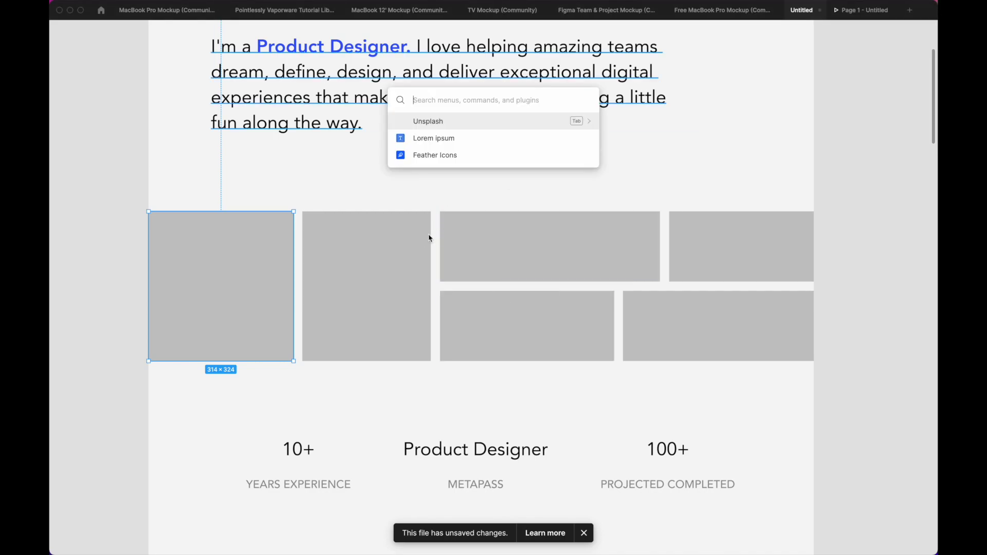
pyautogui.write('sa')
pyautogui.press('Return')
# Step: Fill the first two gallery rectangles with Unsplash laptop and desk photos
pyautogui.hotkey('ctrl', 'alt', 'p')
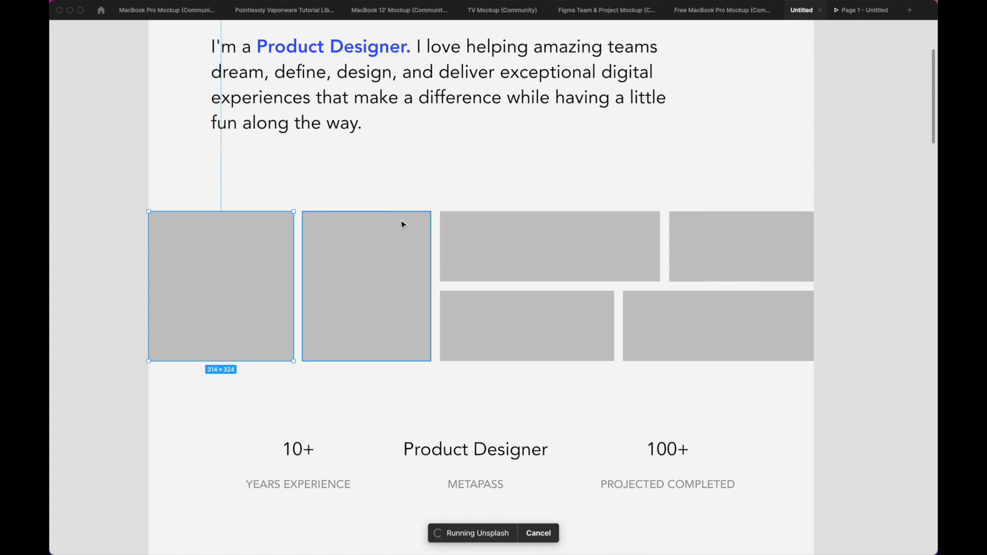
pyautogui.moveTo(759, 173); pyautogui.dragTo(655, 173)
pyautogui.write('web')
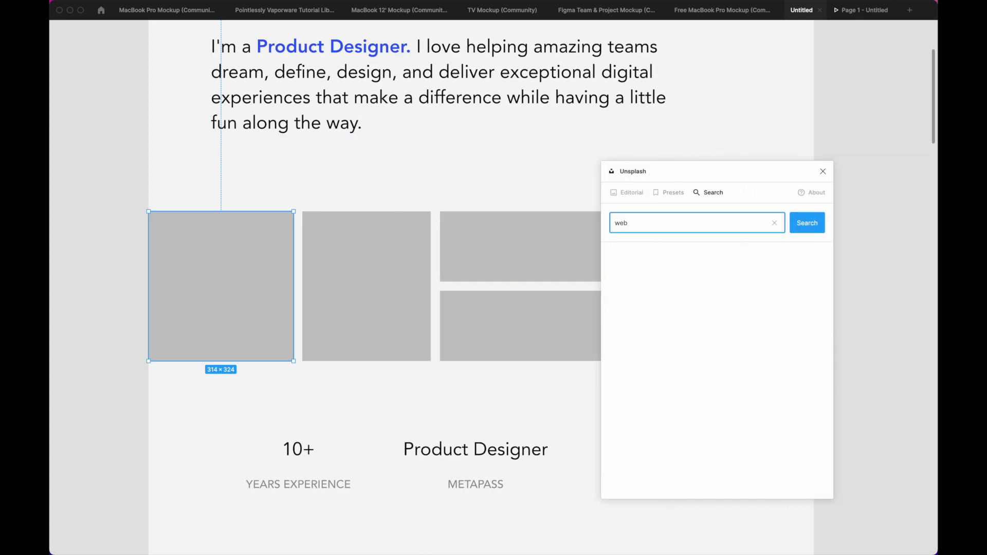
pyautogui.press('Return')
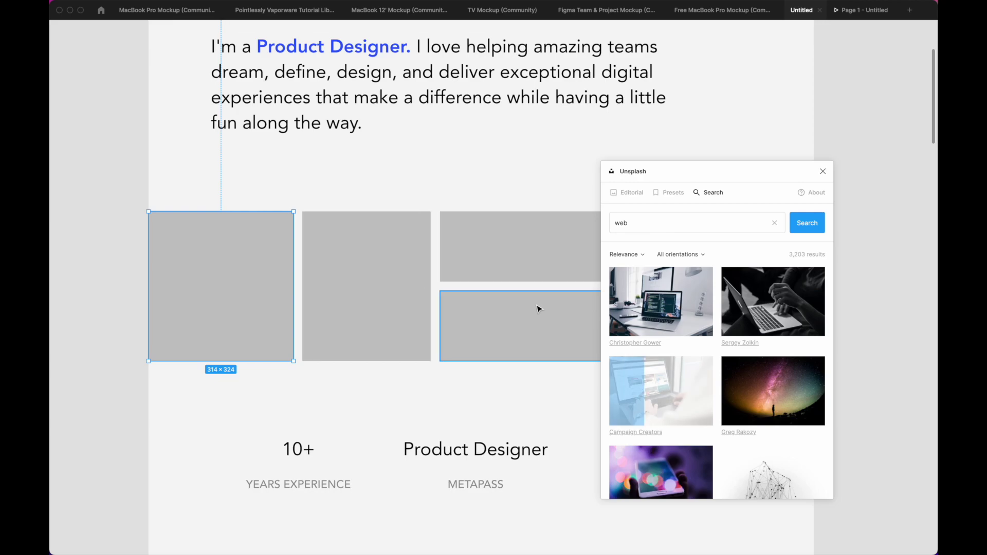
pyautogui.click(412, 289)
pyautogui.scroll(-2, 740, 426)
pyautogui.scroll(-2, 741, 425)
pyautogui.scroll(-3, 740, 426)
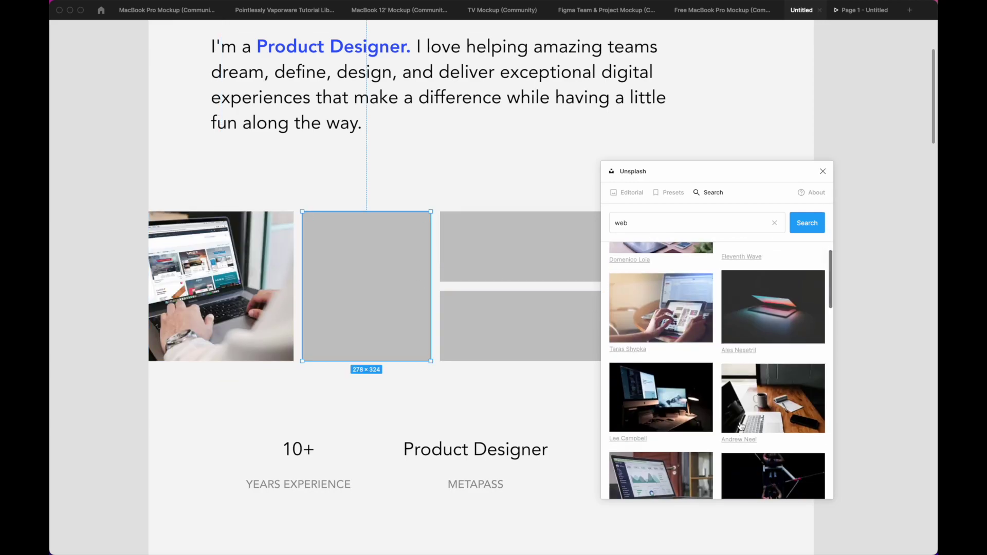
pyautogui.scroll(-1, 740, 425)
pyautogui.scroll(-2, 720, 390)
pyautogui.click(663, 326)
# Step: Swap the second image for a coding photo, then the watercolor wireframe photo
pyautogui.scroll(-3, 681, 423)
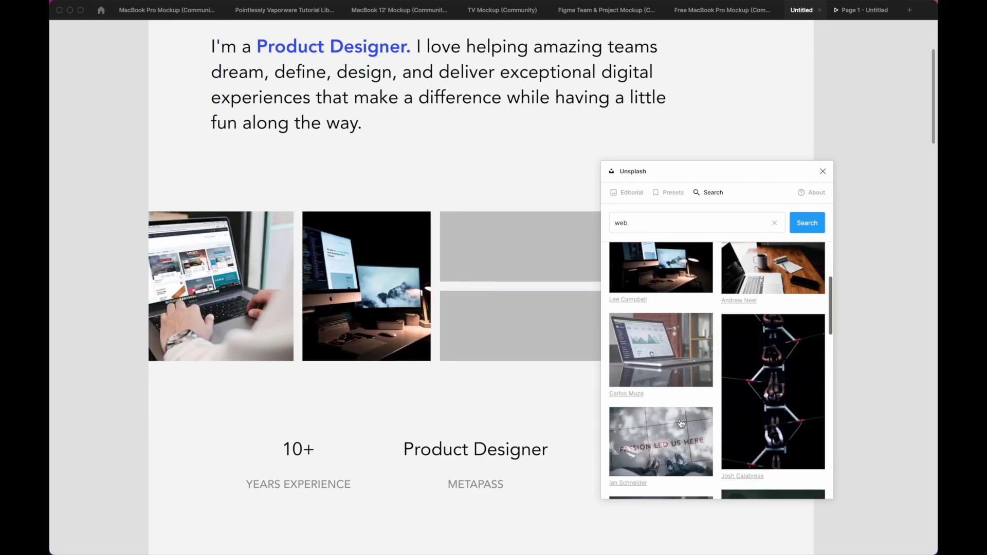
pyautogui.scroll(-1, 683, 432)
pyautogui.scroll(-1, 688, 442)
pyautogui.scroll(-1, 693, 422)
pyautogui.scroll(-1, 729, 391)
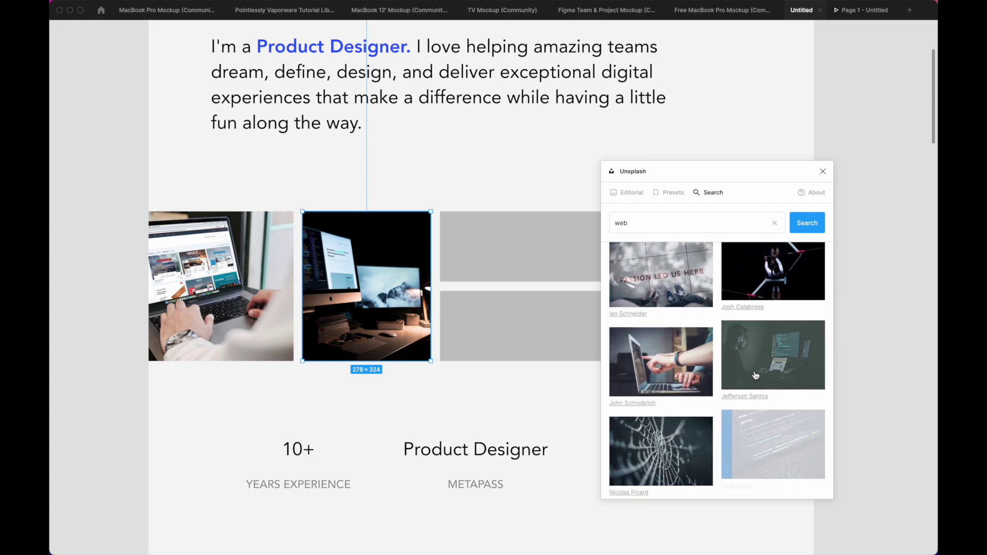
pyautogui.click(755, 375)
pyautogui.scroll(-3, 755, 375)
pyautogui.click(771, 350)
pyautogui.scroll(-3, 679, 447)
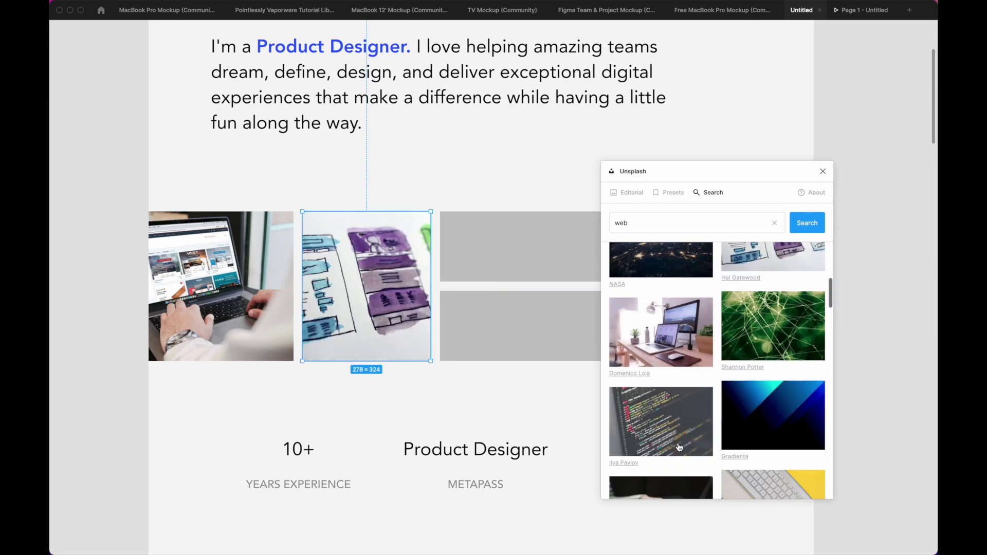
pyautogui.scroll(-2, 679, 447)
pyautogui.scroll(-2, 678, 442)
# Step: Search Unsplash for 'design' and swap the second image for a desk flat-lay photo
pyautogui.click(668, 231)
pyautogui.write('design')
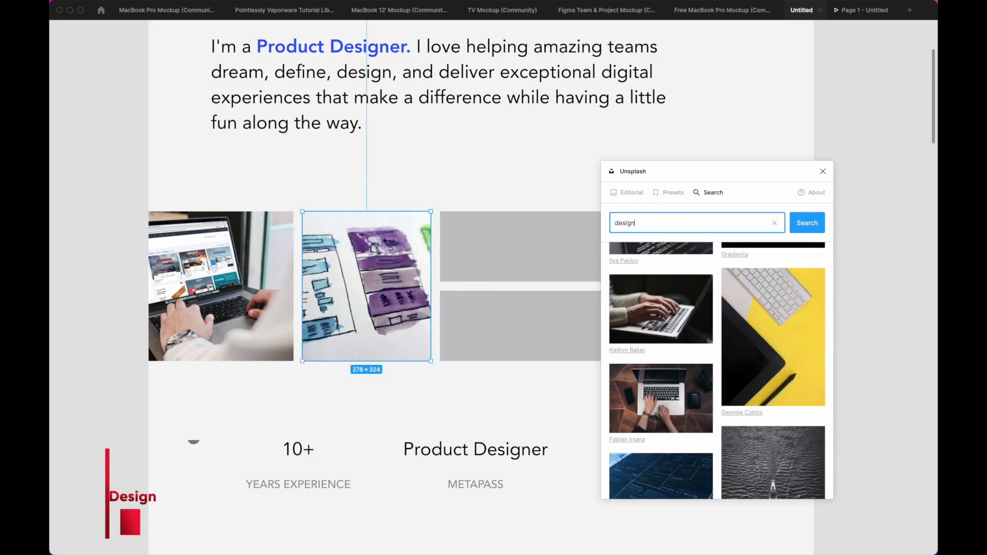
pyautogui.press('Return')
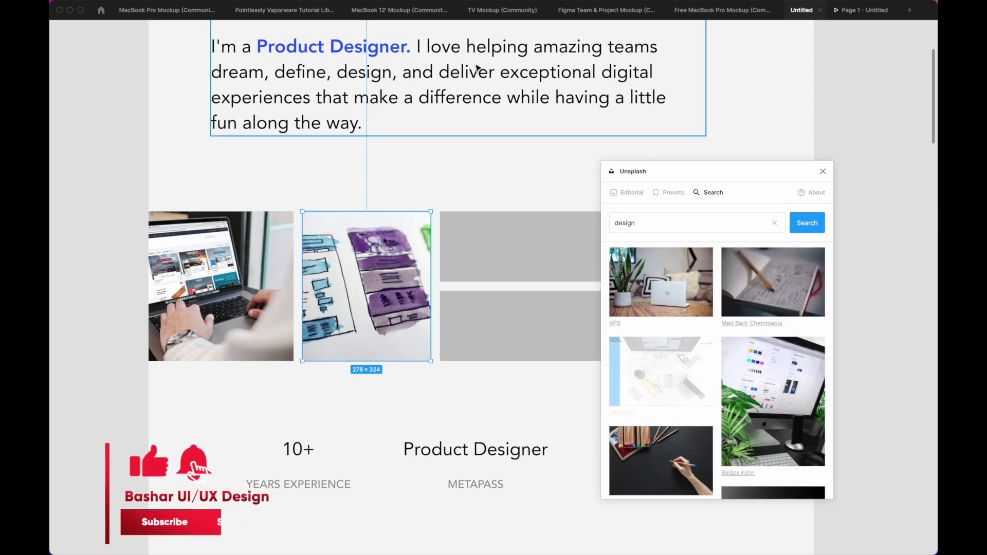
pyautogui.hscroll(2, 483, 253)
pyautogui.hscroll(1, 489, 228)
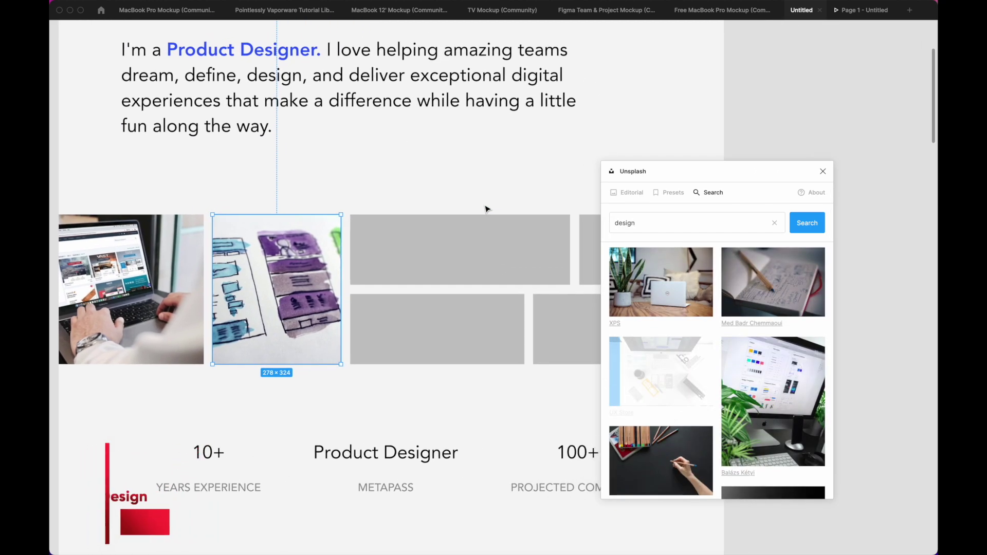
pyautogui.scroll(-3, 722, 404)
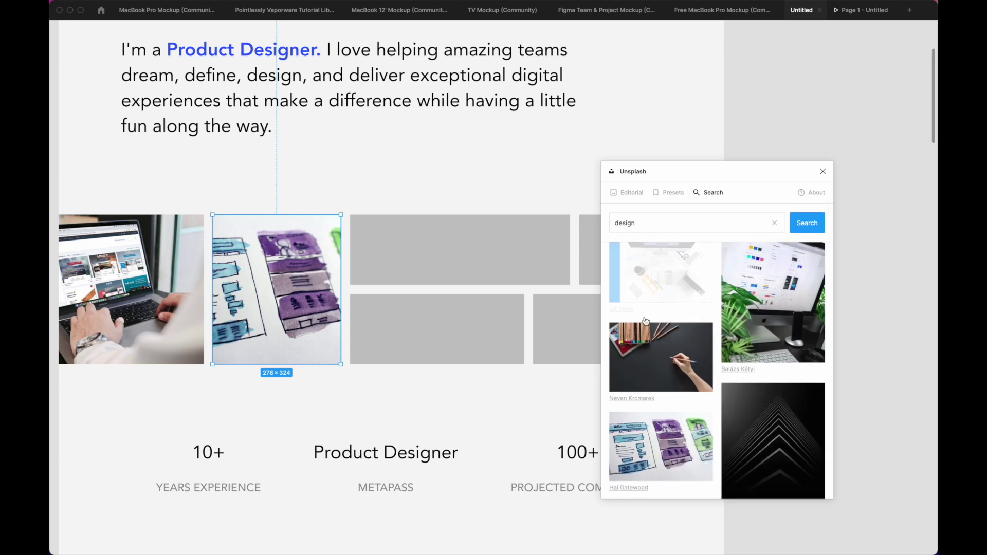
pyautogui.click(503, 257)
# Step: Fill the top wide rectangle with the plant-and-monitor photo and the remaining grey placeholders
pyautogui.click(773, 304)
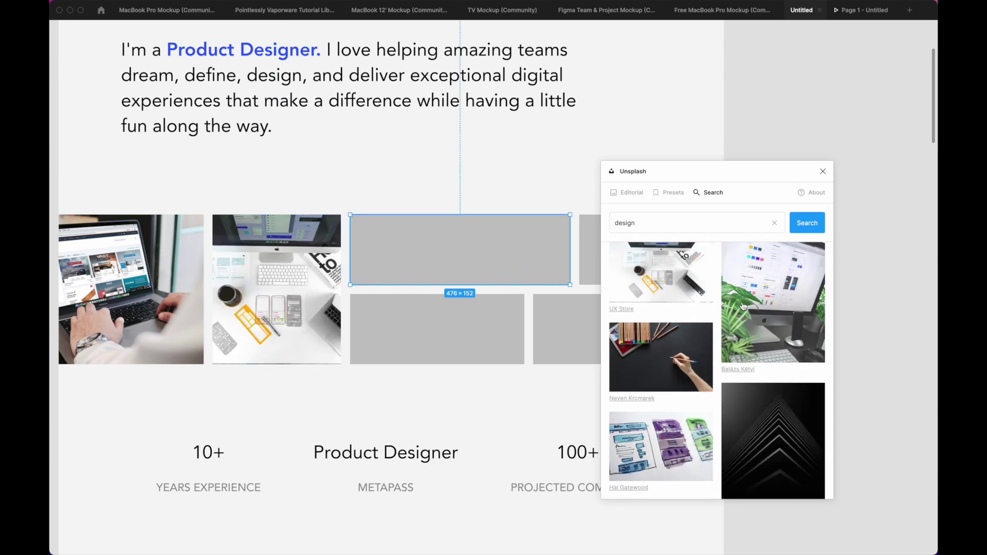
pyautogui.click(492, 341)
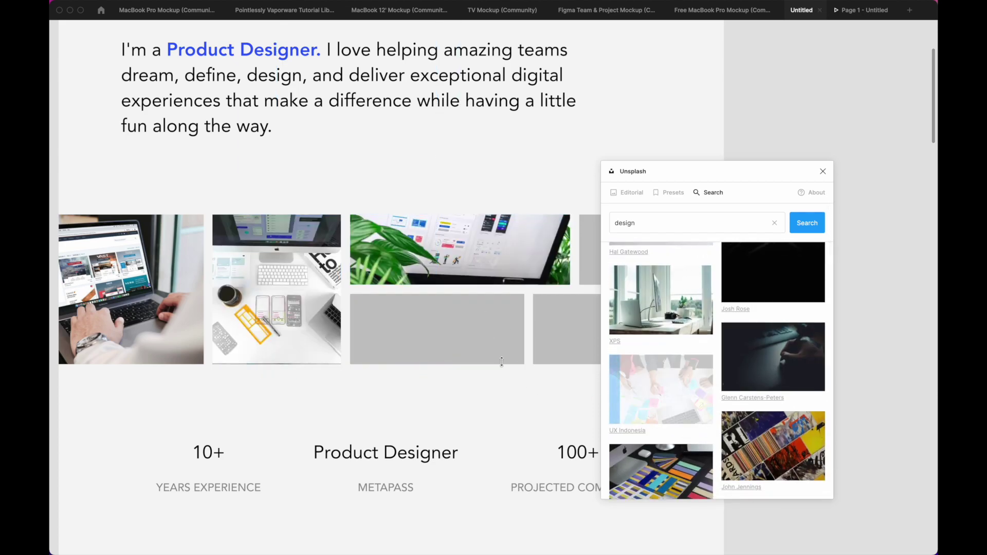
pyautogui.click(661, 389)
pyautogui.hscroll(3, 514, 359)
pyautogui.click(520, 329)
pyautogui.scroll(-3, 720, 386)
pyautogui.scroll(-3, 720, 386)
pyautogui.click(773, 362)
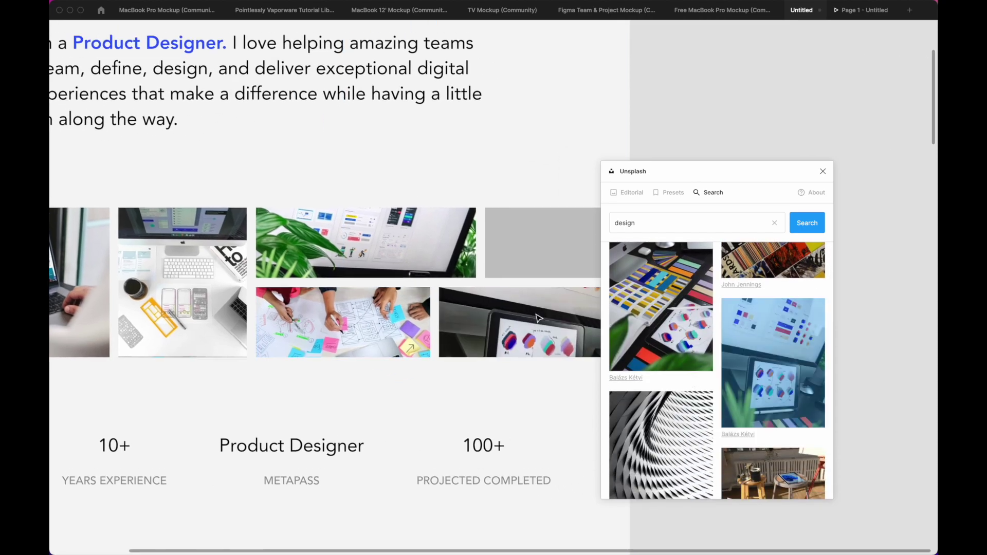
pyautogui.scroll(1, 538, 318)
pyautogui.hscroll(1, 537, 318)
# Step: Fill the top empty placeholder with the pink Pantone photo, then the notebook-and-laptop desk photo
pyautogui.click(534, 281)
pyautogui.scroll(-3, 720, 360)
pyautogui.scroll(-3, 743, 386)
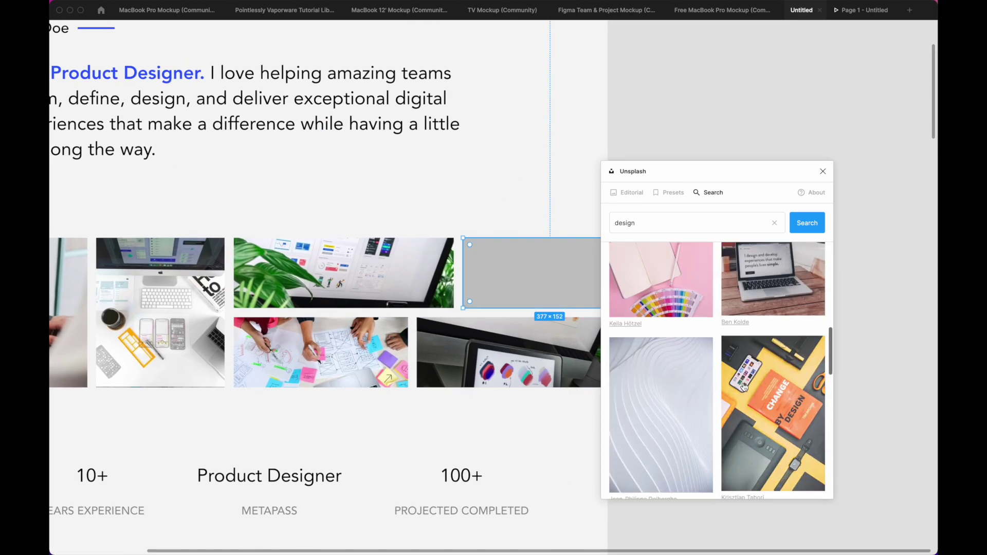
pyautogui.scroll(-3, 743, 387)
pyautogui.scroll(-3, 743, 396)
pyautogui.scroll(-2, 746, 411)
pyautogui.scroll(-3, 735, 426)
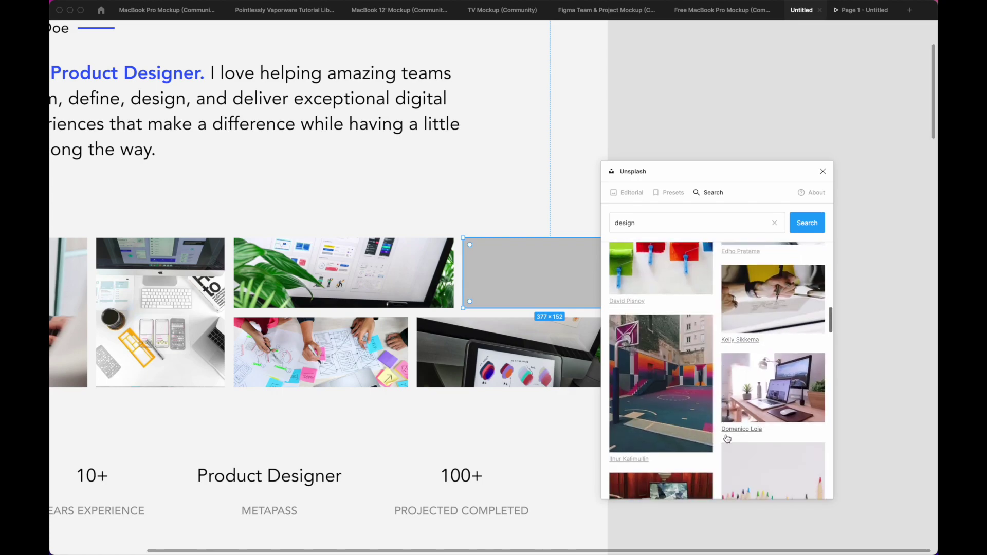
pyautogui.scroll(-3, 729, 432)
pyautogui.scroll(-2, 732, 422)
pyautogui.scroll(-3, 735, 411)
pyautogui.scroll(-2, 739, 400)
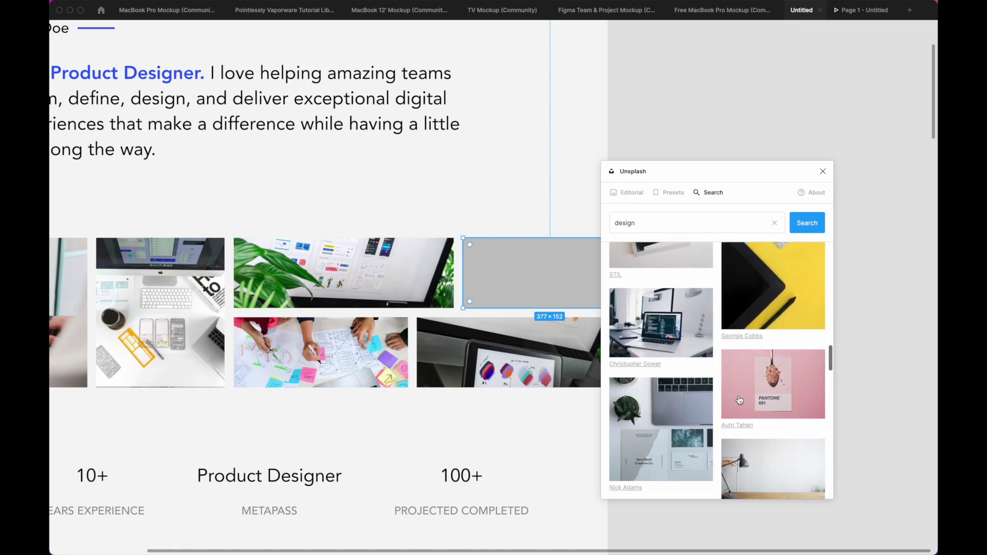
pyautogui.click(754, 396)
pyautogui.scroll(-2, 754, 396)
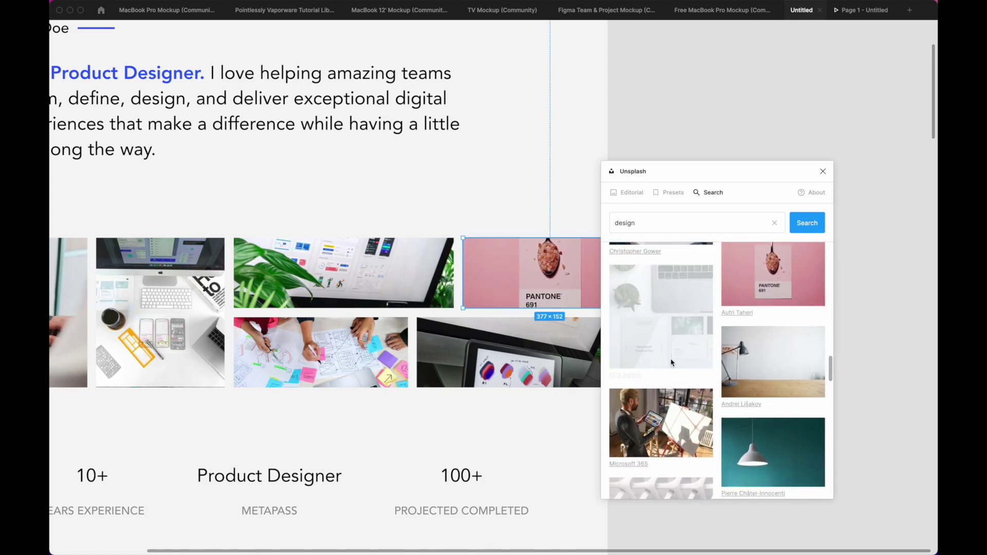
pyautogui.click(660, 316)
# Step: Change the second gallery tile's photo to the keyboard-and-pen, then the wireframe sketching shot
pyautogui.click(160, 312)
pyautogui.hscroll(-3, 309, 309)
pyautogui.scroll(-2, 700, 400)
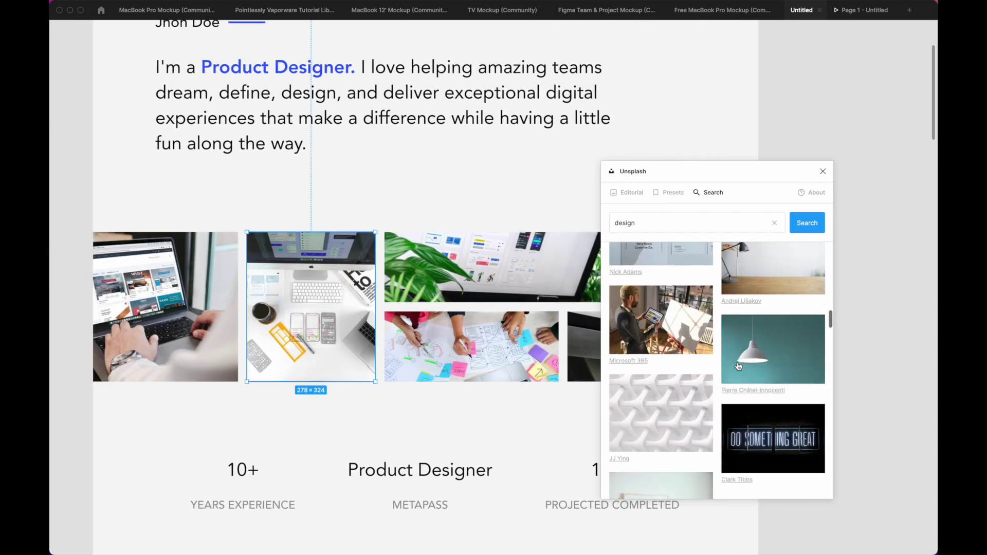
pyautogui.scroll(-1, 700, 401)
pyautogui.scroll(-2, 697, 399)
pyautogui.scroll(-2, 691, 399)
pyautogui.scroll(-2, 683, 397)
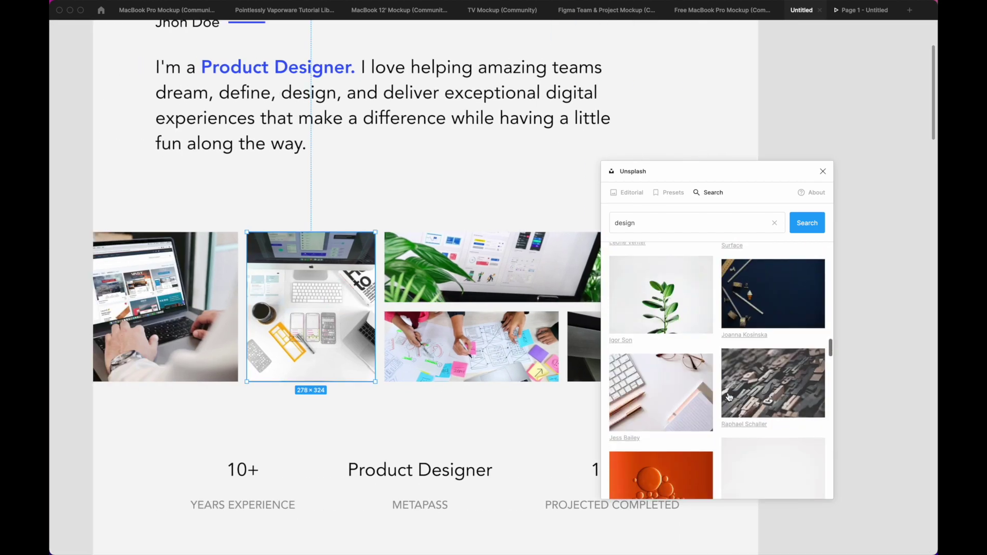
pyautogui.click(648, 390)
pyautogui.scroll(-2, 668, 400)
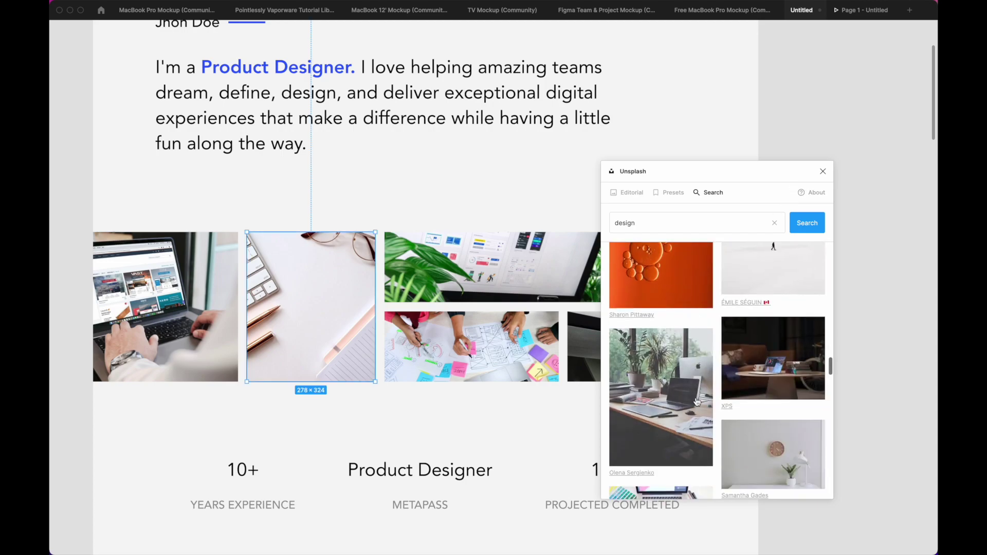
pyautogui.scroll(-2, 710, 421)
pyautogui.scroll(-2, 737, 437)
pyautogui.scroll(-2, 720, 427)
pyautogui.click(686, 406)
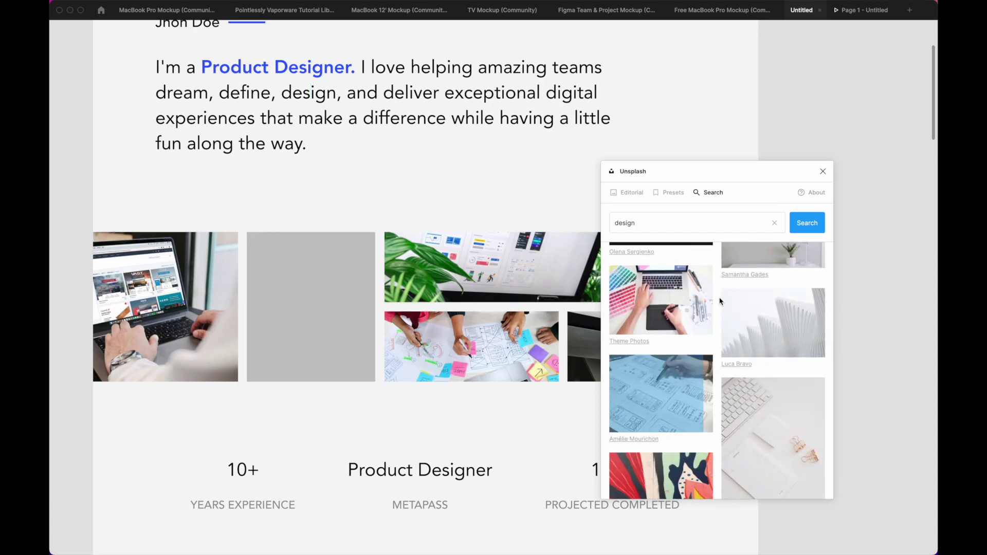
pyautogui.scroll(-2, 683, 395)
pyautogui.scroll(1, 683, 395)
# Step: Replace the leftmost gallery image with the laptop-and-plant photo and close the plugin
pyautogui.click(165, 308)
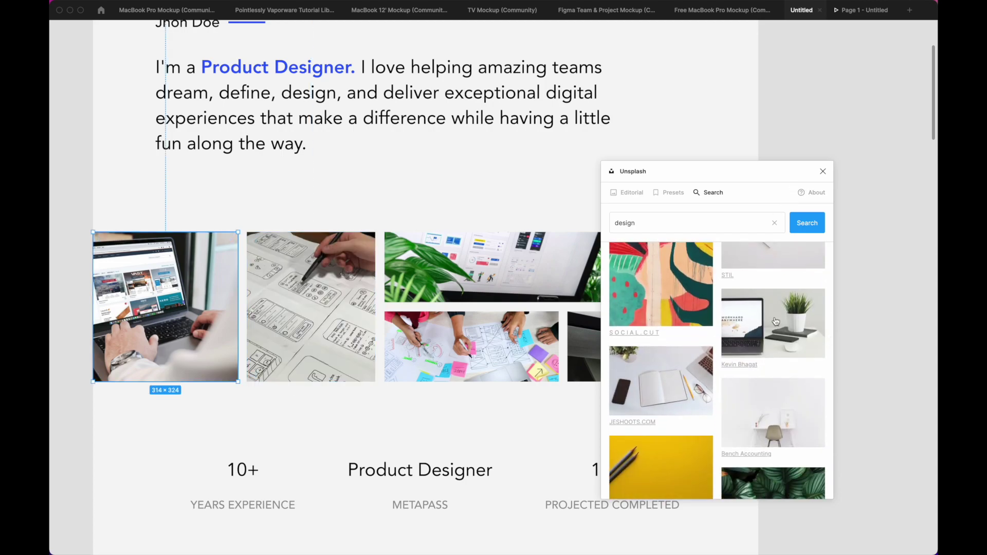
pyautogui.click(772, 324)
pyautogui.hotkey('ctrl', '/')
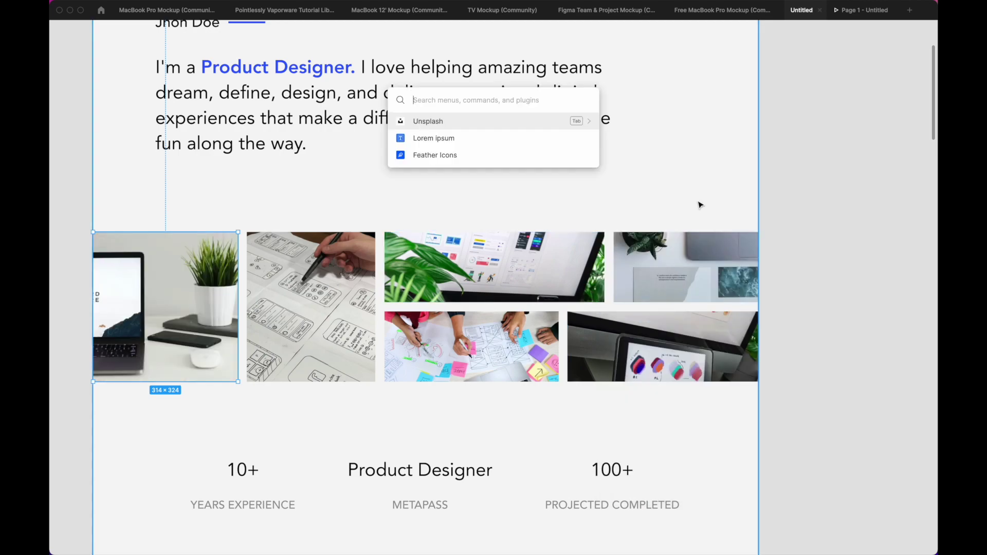
pyautogui.press('Escape')
# Step: Show the panels again and re-crop the laptop-and-plant photo using Crop scale mode
pyautogui.hotkey('ctrl', '\\')
pyautogui.hscroll(-1, 370, 315)
pyautogui.click(823, 289)
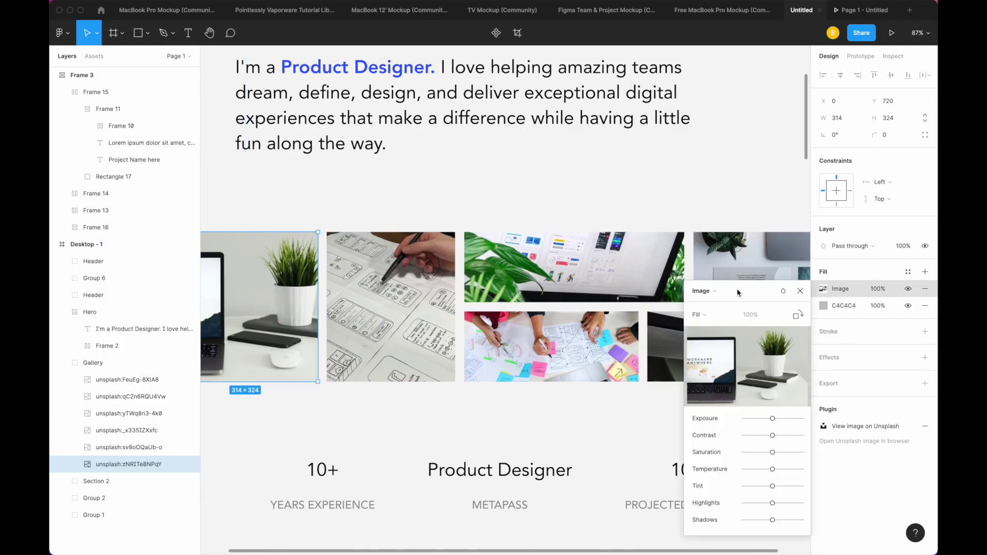
pyautogui.click(697, 314)
pyautogui.hscroll(-3, 554, 325)
pyautogui.click(697, 314)
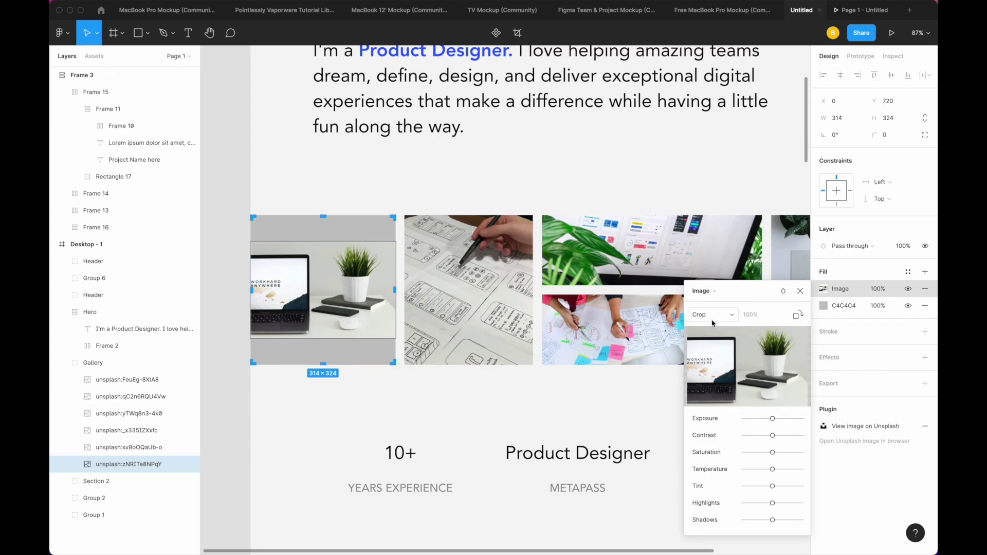
pyautogui.click(697, 315)
pyautogui.click(707, 303)
pyautogui.click(711, 340)
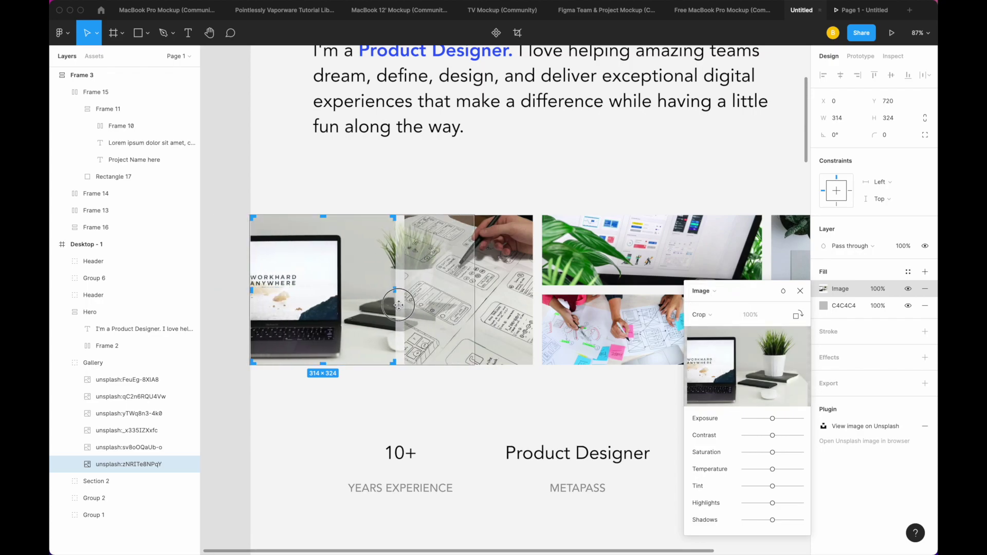
pyautogui.press('Escape')
# Step: Crop the bottom-right tablet photo, shifting it down within its frame
pyautogui.hscroll(10, 397, 304)
pyautogui.click(514, 329)
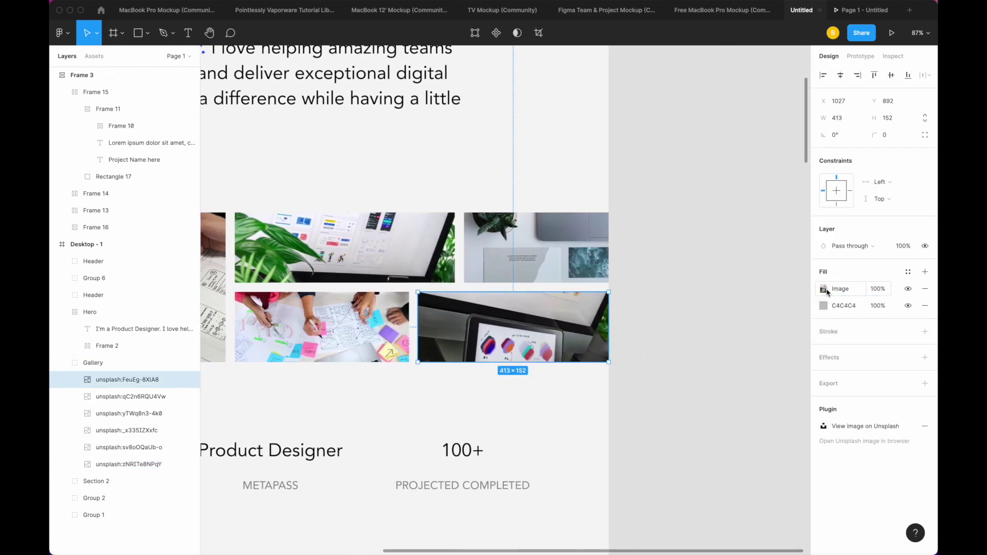
pyautogui.click(827, 291)
pyautogui.click(698, 315)
pyautogui.click(705, 338)
pyautogui.moveTo(561, 335); pyautogui.dragTo(560, 383)
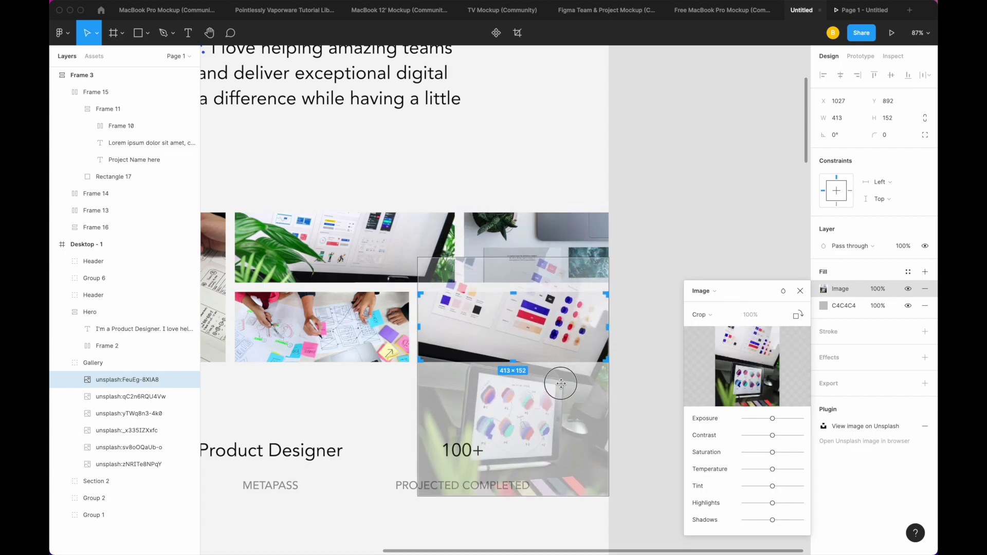
pyautogui.press('Escape')
pyautogui.press('Escape')
pyautogui.scroll(-3, 516, 334)
pyautogui.scroll(-5, 497, 135)
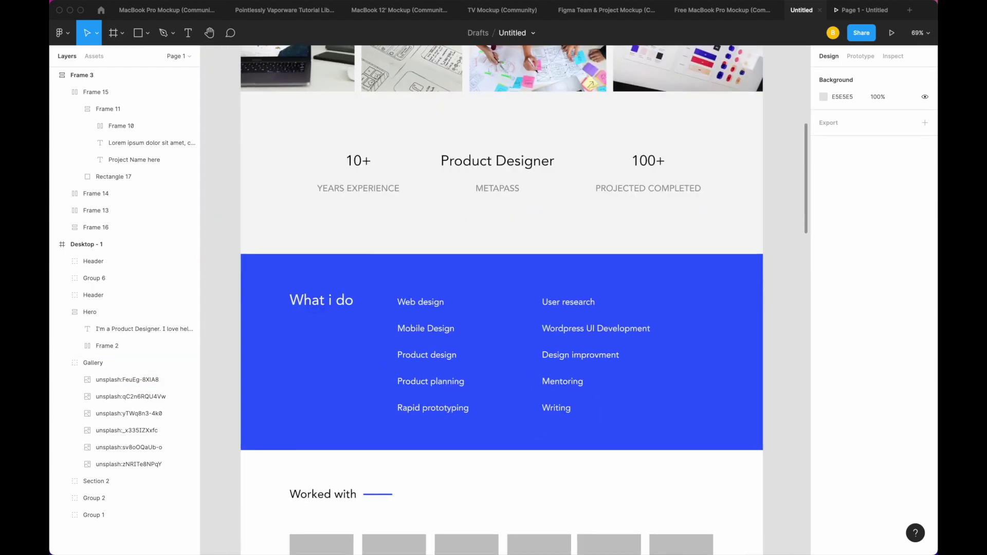
# Step: Select the Worked with rectangles and try the Logo Creator plugin's App Logo Inspiration collection
pyautogui.scroll(-5, 502, 308)
pyautogui.moveTo(283, 290); pyautogui.dragTo(668, 296)
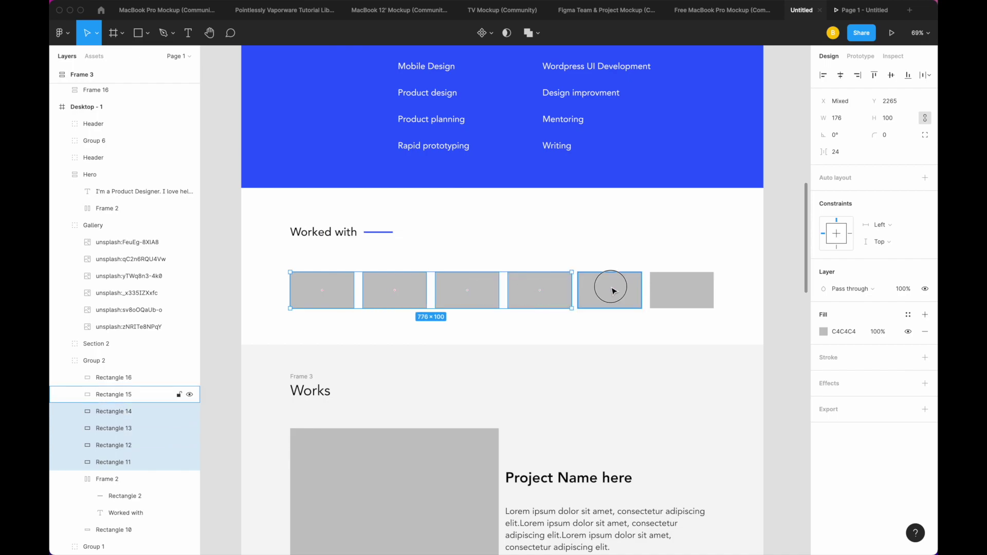
pyautogui.press('super+slash')
pyautogui.write('logo')
pyautogui.press('Down')
pyautogui.press('Down')
pyautogui.press('Up')
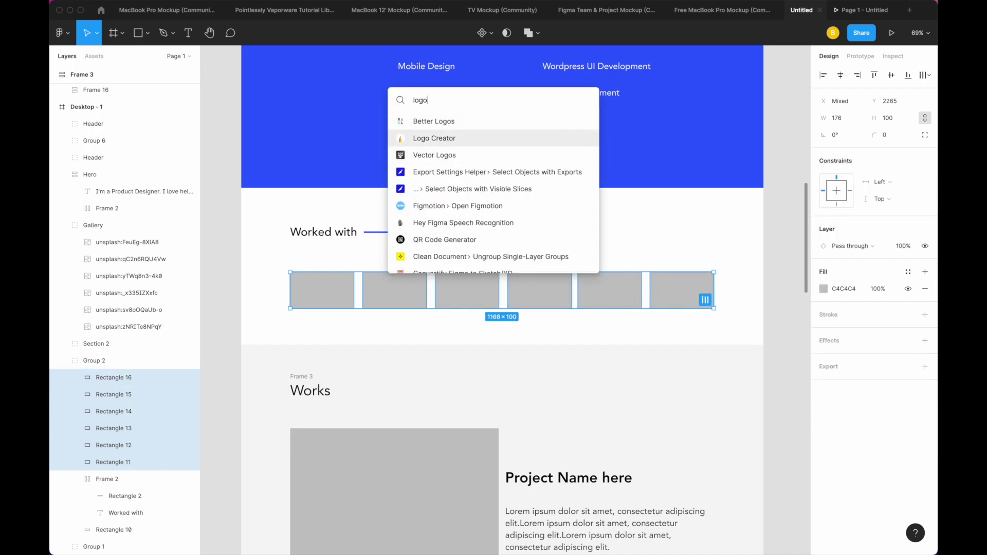
pyautogui.press('Return')
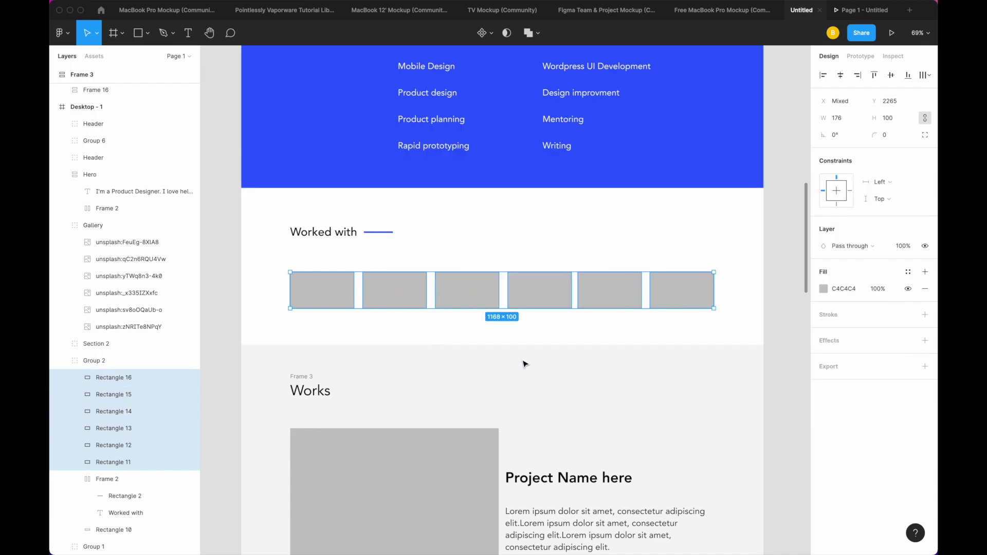
pyautogui.scroll(-1, 521, 361)
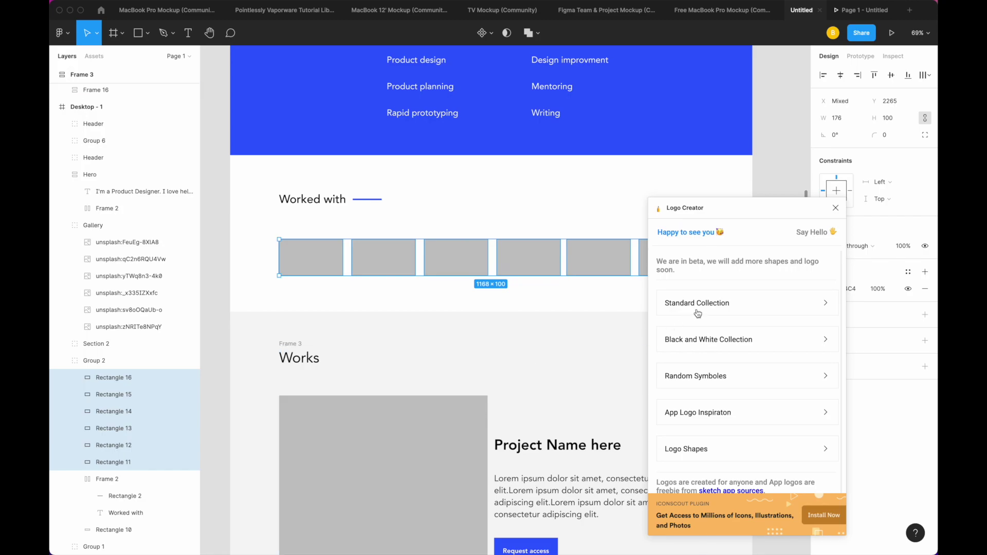
pyautogui.click(696, 419)
pyautogui.click(835, 208)
# Step: Run Better Logos on the White tab with the first Worked with box selected
pyautogui.hotkey('ctrl', '/')
pyautogui.write('logo')
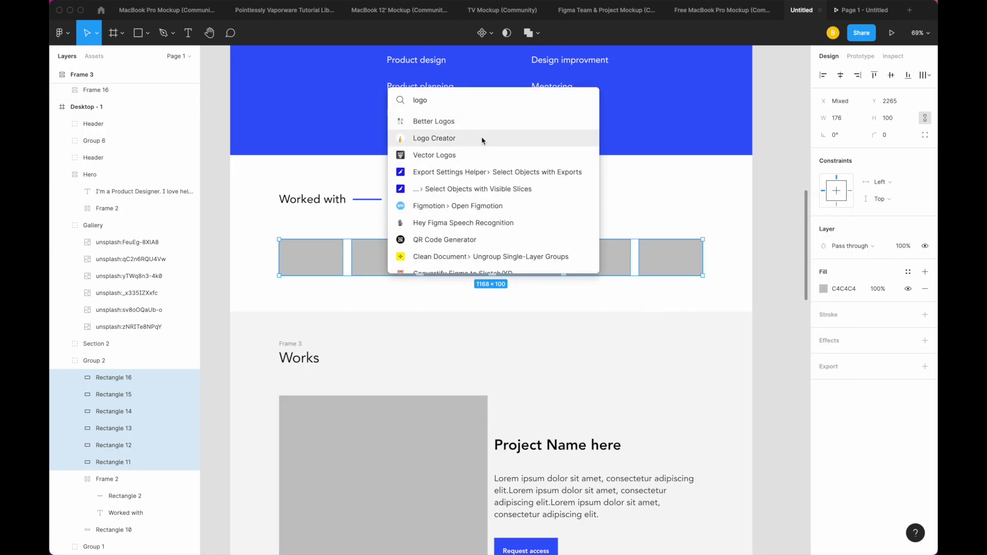
pyautogui.press('Escape')
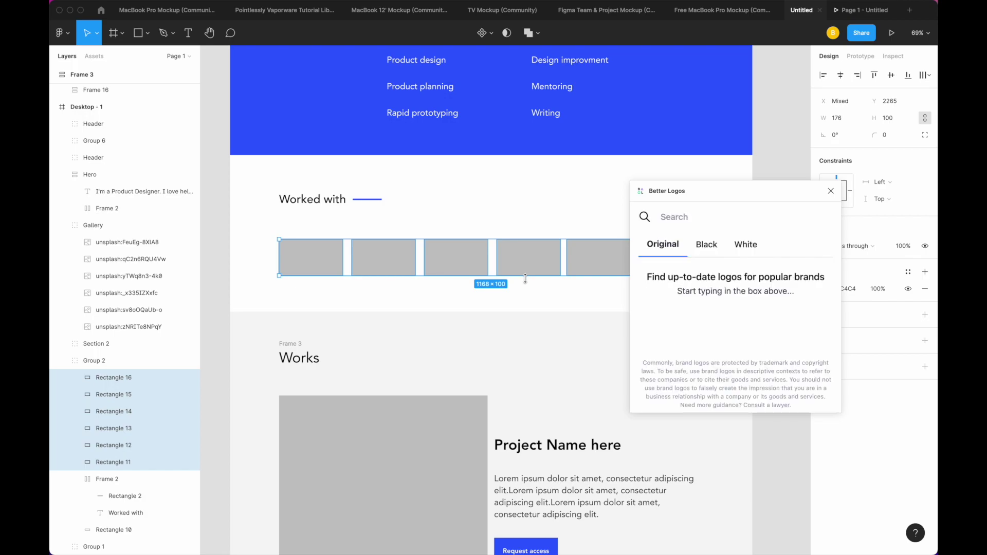
pyautogui.click(738, 245)
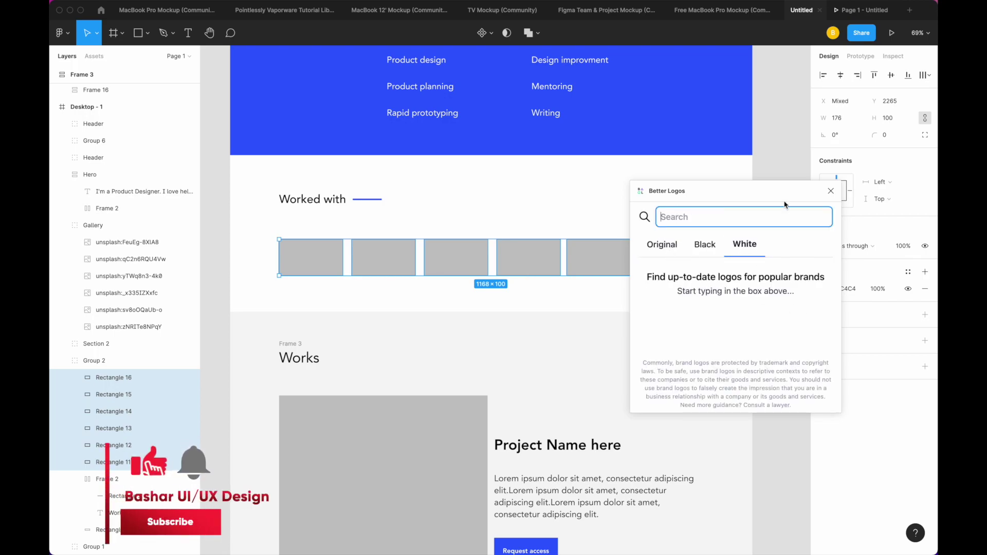
pyautogui.click(311, 257)
pyautogui.click(743, 216)
# Step: Search Better Logos for 'ap' and place the Aprio logo into the Worked with row
pyautogui.write('app')
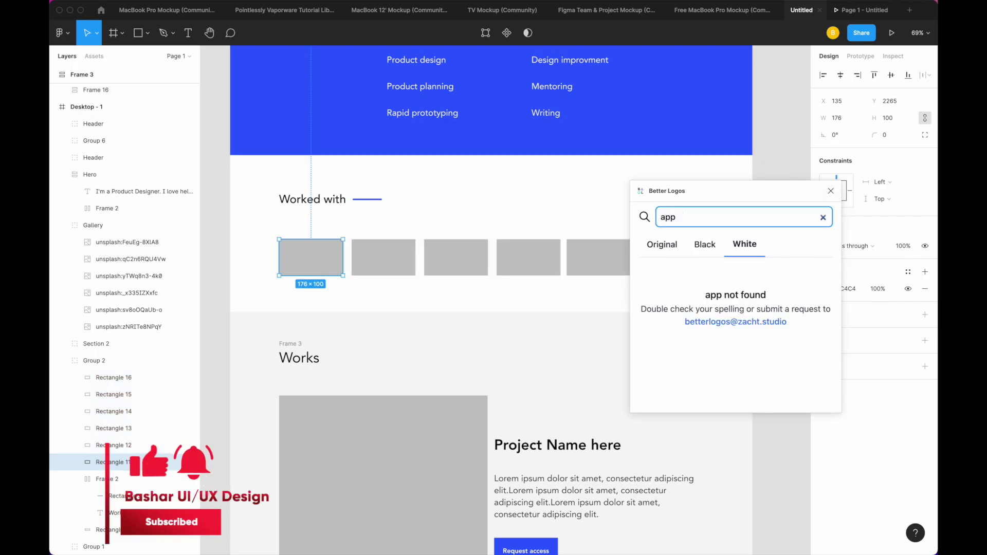
pyautogui.press('BackSpace')
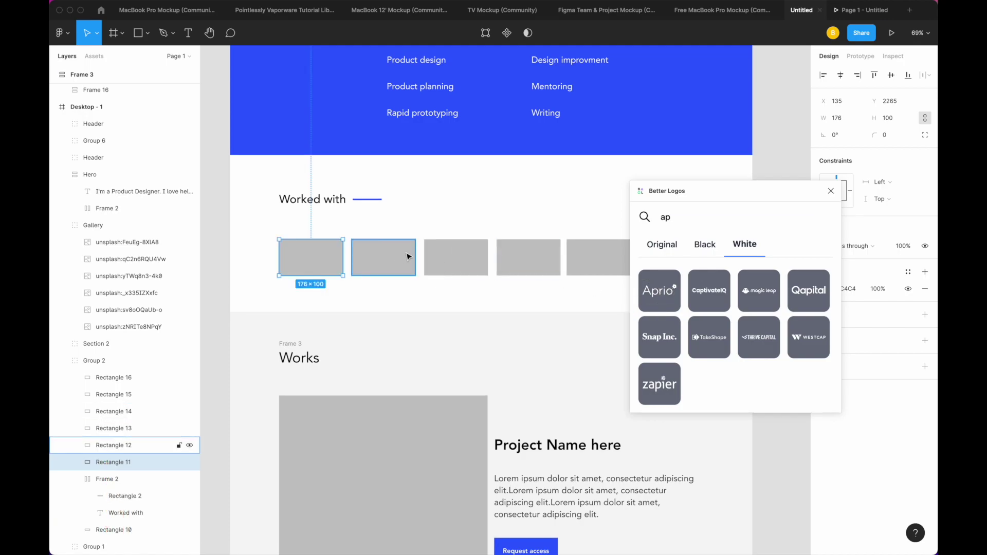
pyautogui.moveTo(660, 293); pyautogui.dragTo(442, 264)
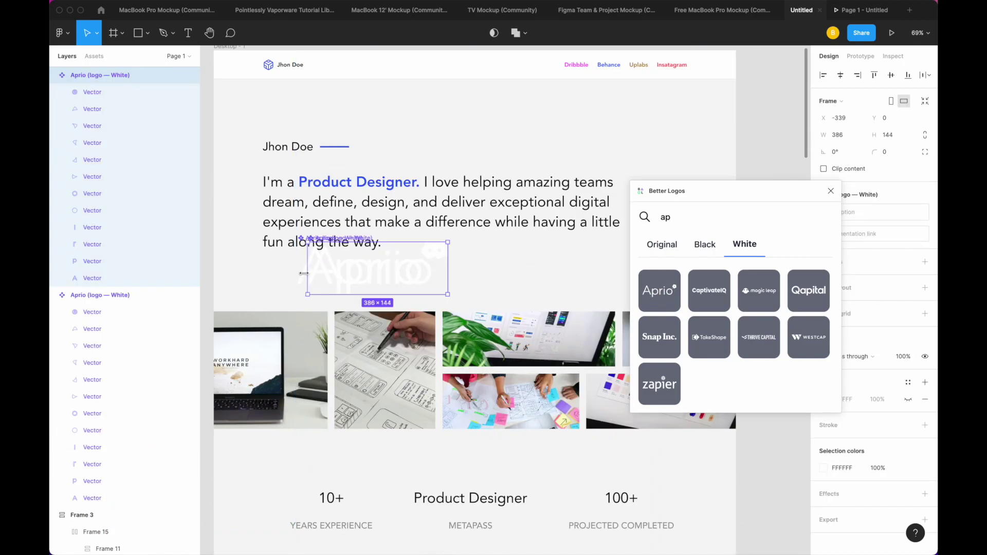
# Step: Switch to the Black logos and insert the black Aprio logo onto the canvas
pyautogui.click(705, 247)
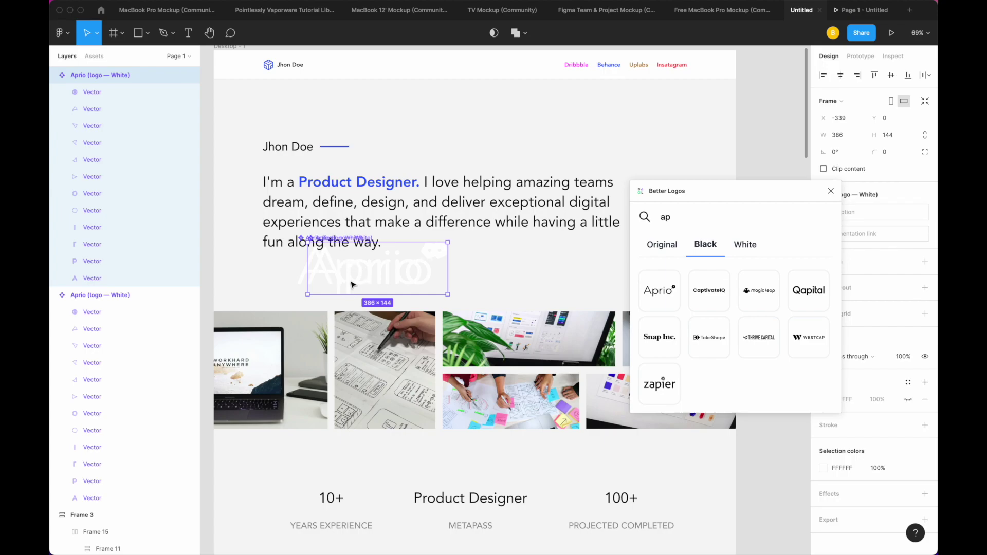
pyautogui.scroll(-10, 360, 277)
pyautogui.click(329, 310)
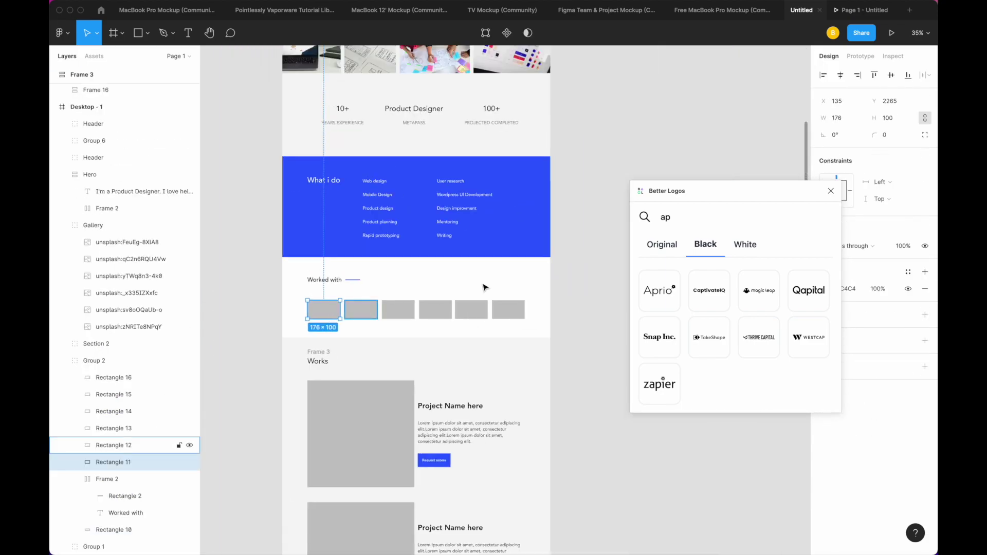
pyautogui.click(675, 303)
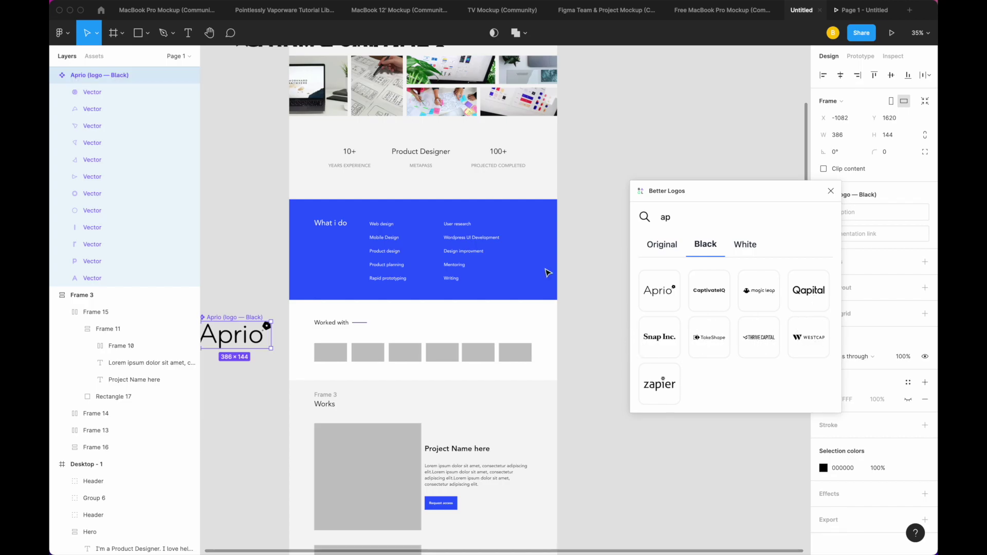
pyautogui.scroll(5, 548, 273)
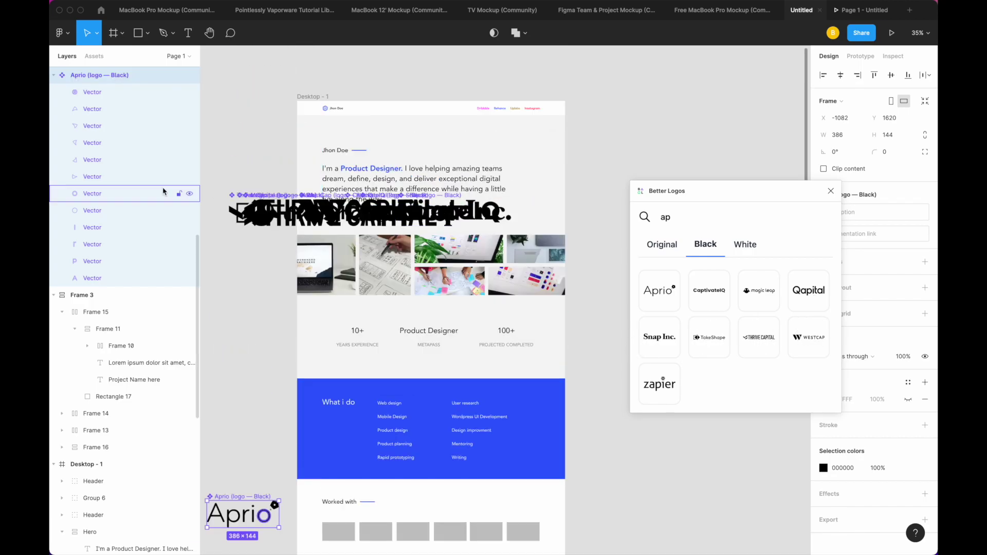
pyautogui.click(235, 188)
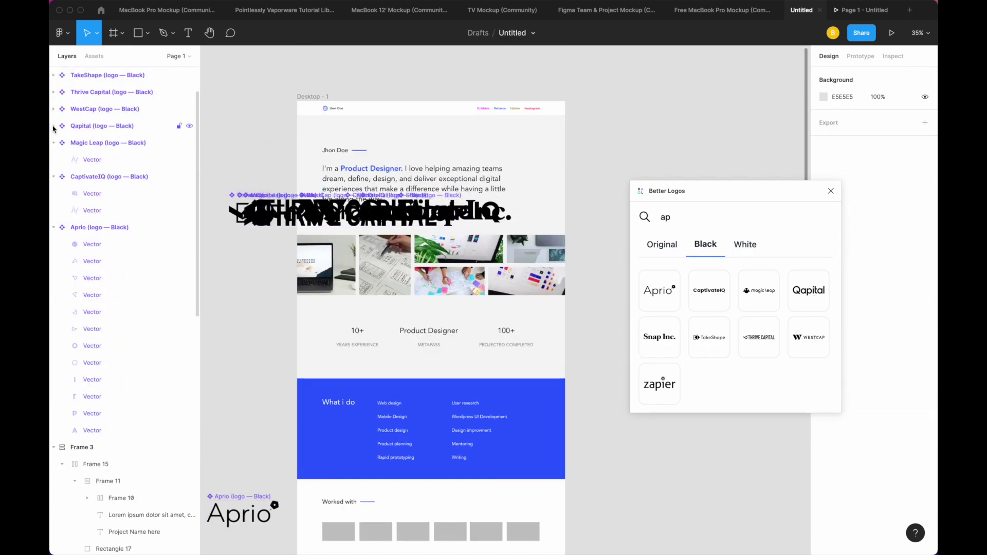
# Step: Wrap the seven logos in a horizontal auto-layout row with height 24 and 40 spacing
pyautogui.click(99, 177)
pyautogui.keyDown('shift'); pyautogui.click(102, 75); pyautogui.keyUp('shift')
pyautogui.hotkey('shift', 'a')
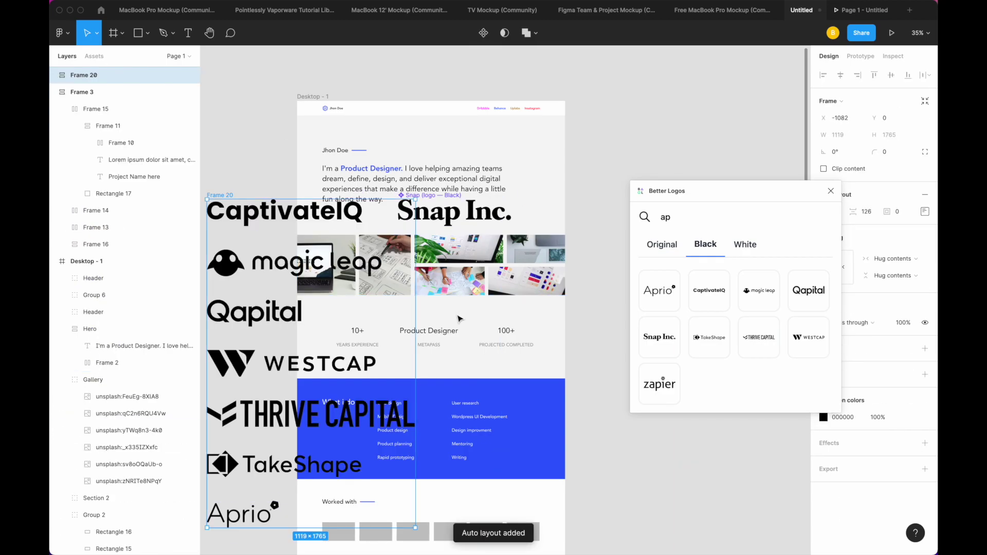
pyautogui.scroll(-5, 668, 309)
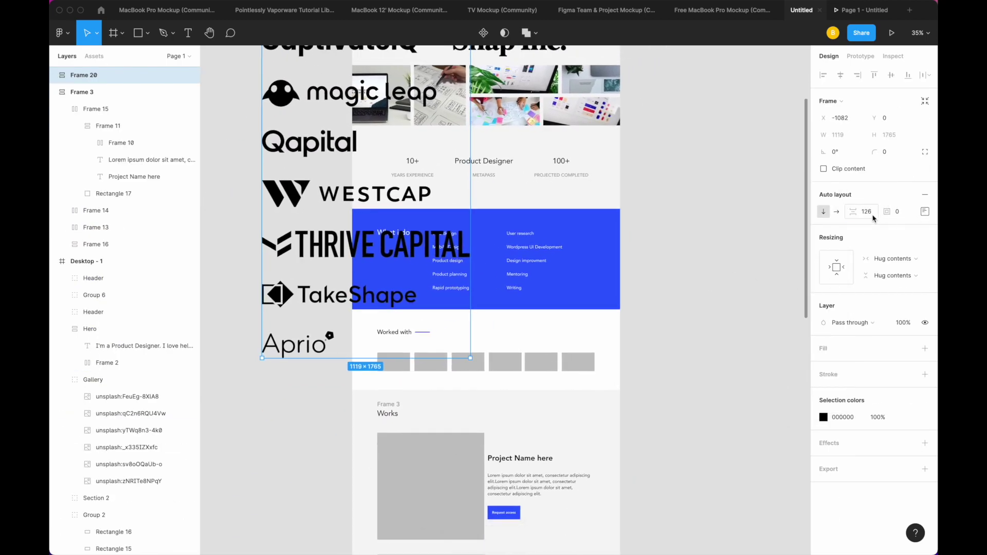
pyautogui.click(836, 211)
pyautogui.press('Return')
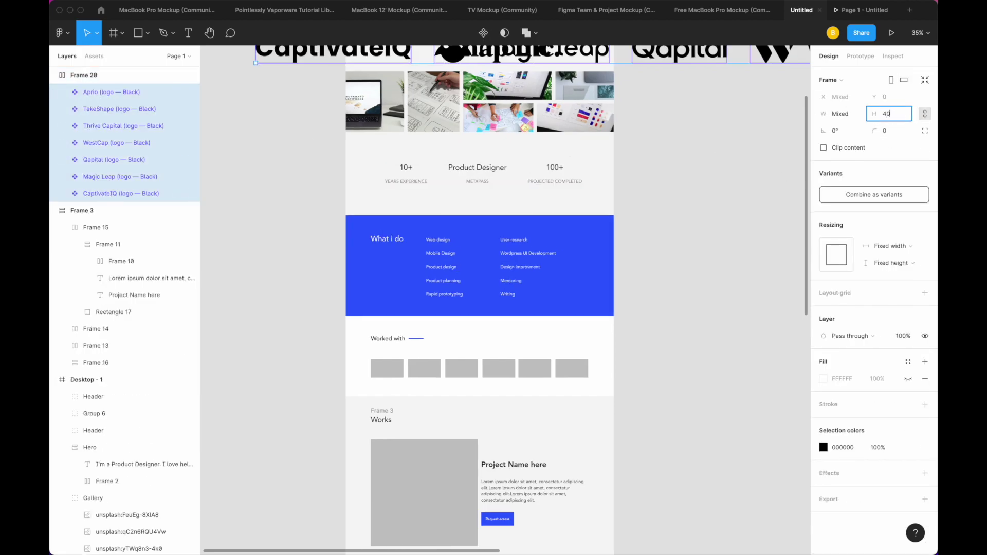
pyautogui.scroll(2, 635, 145)
pyautogui.moveTo(276, 118); pyautogui.dragTo(387, 449)
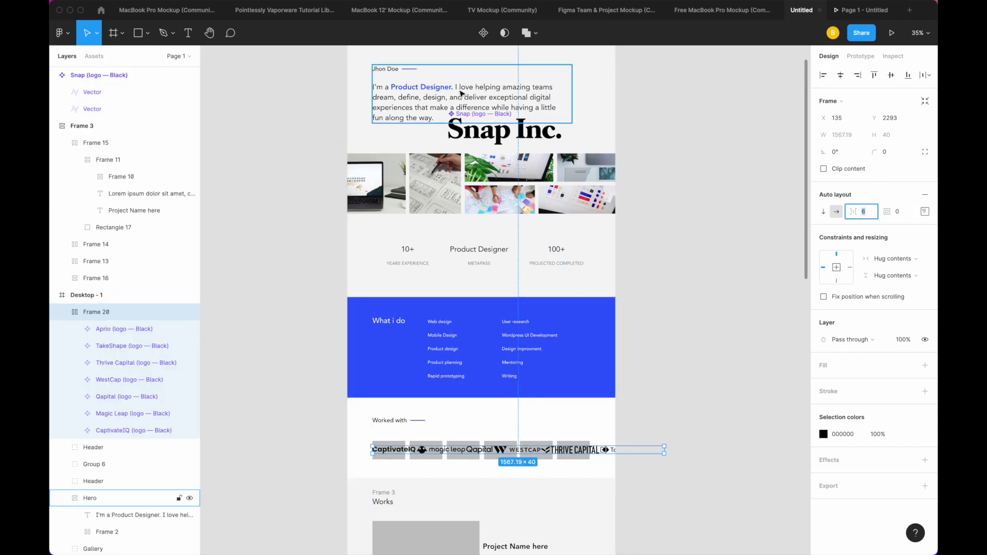
pyautogui.press('Return')
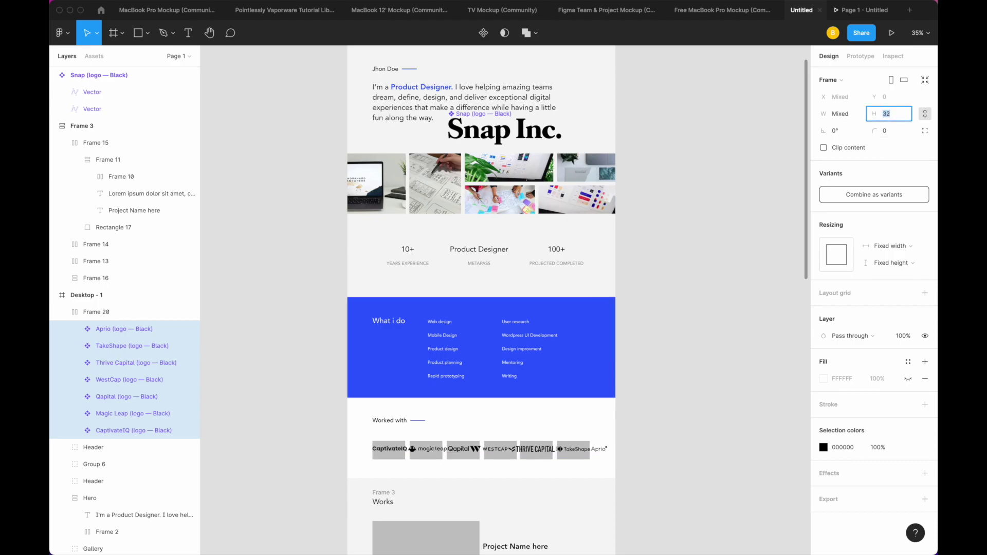
pyautogui.click(96, 311)
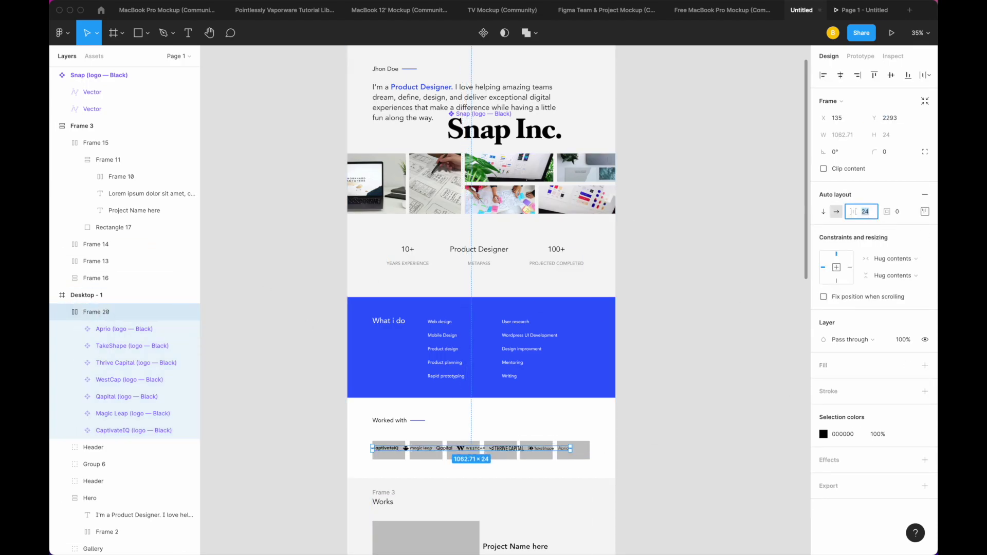
pyautogui.scroll(-3, 481, 309)
pyautogui.scroll(2, 481, 309)
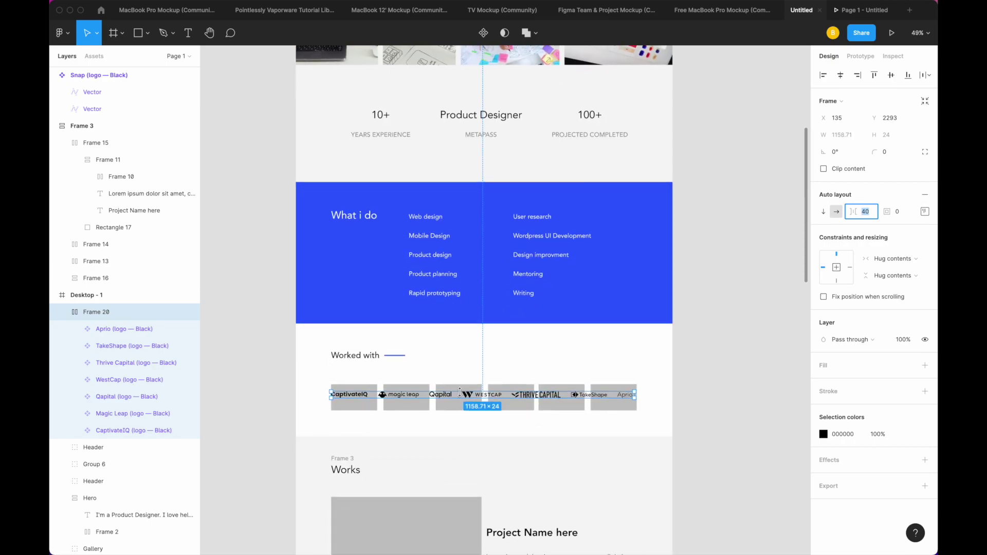
pyautogui.press('Escape')
# Step: Replace the grey placeholder boxes under Worked with by pasting in the logo row
pyautogui.keyDown('shift'); pyautogui.click(420, 395); pyautogui.keyUp('shift')
pyautogui.keyDown('shift'); pyautogui.click(459, 397); pyautogui.keyUp('shift')
pyautogui.keyDown('shift'); pyautogui.click(561, 397); pyautogui.keyUp('shift')
pyautogui.keyDown('shift'); pyautogui.click(511, 403); pyautogui.keyUp('shift')
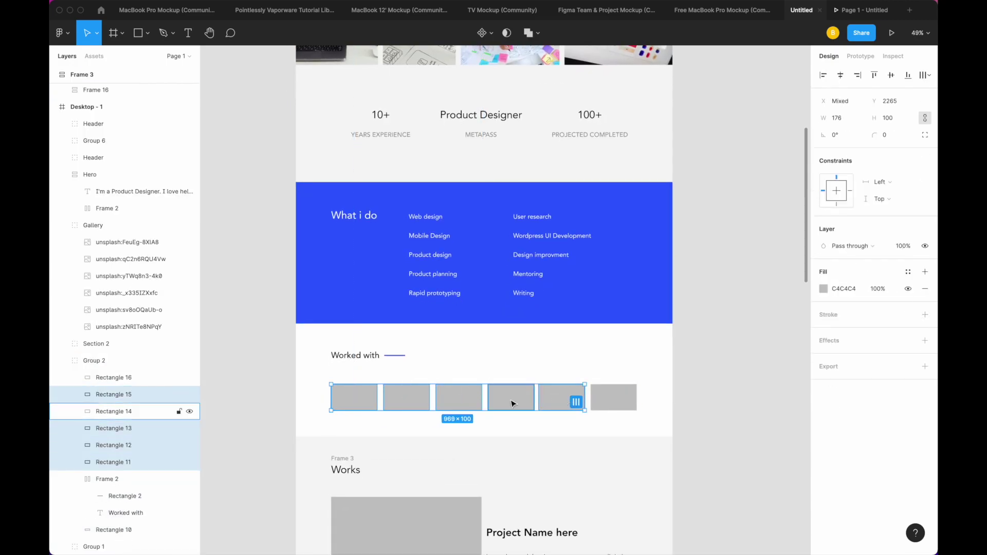
pyautogui.press('Delete')
pyautogui.hotkey('ctrl', 'v')
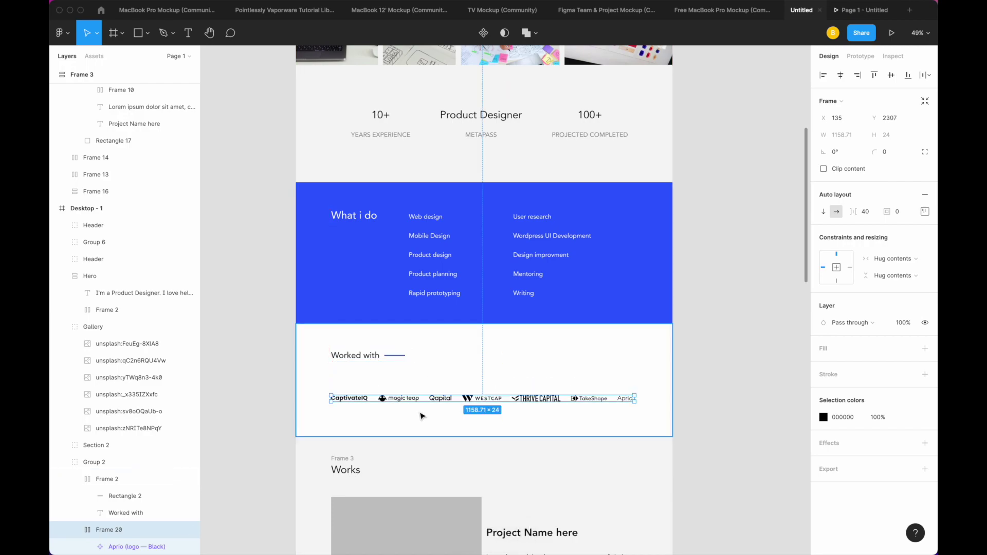
pyautogui.keyDown('shift'); pyautogui.click(440, 410); pyautogui.keyUp('shift')
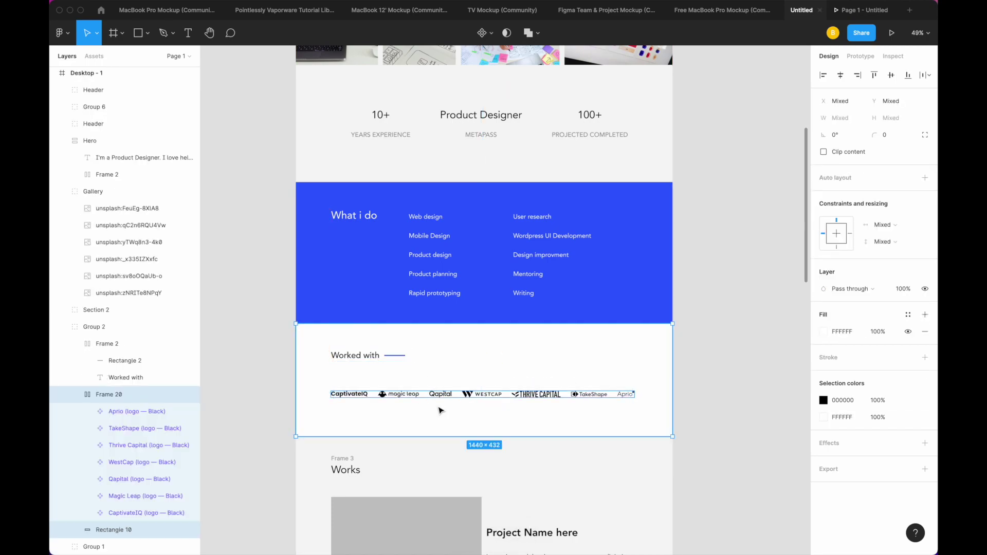
pyautogui.keyDown('shift'); pyautogui.click(305, 411); pyautogui.keyUp('shift')
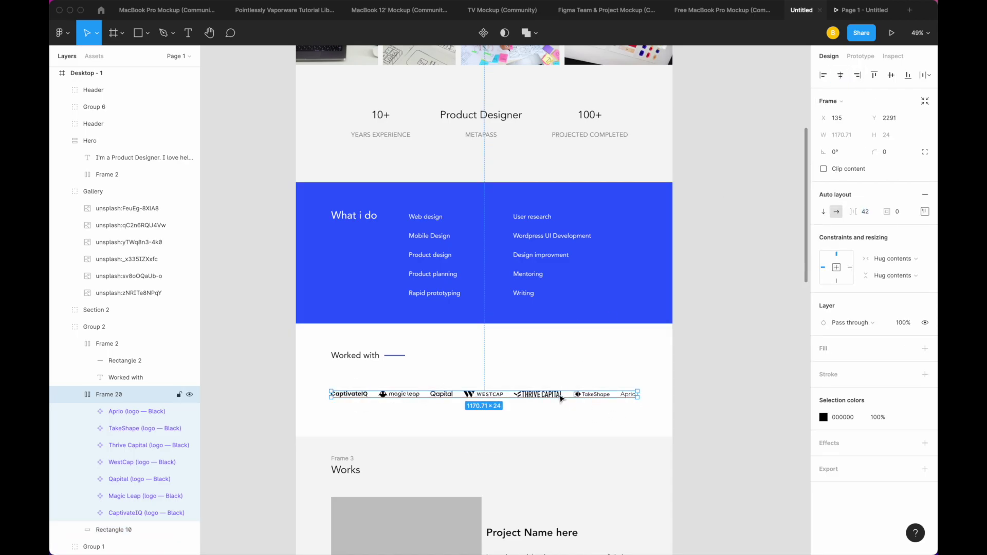
# Step: Give the logo row Luminosity blend mode and 40% opacity
pyautogui.click(848, 322)
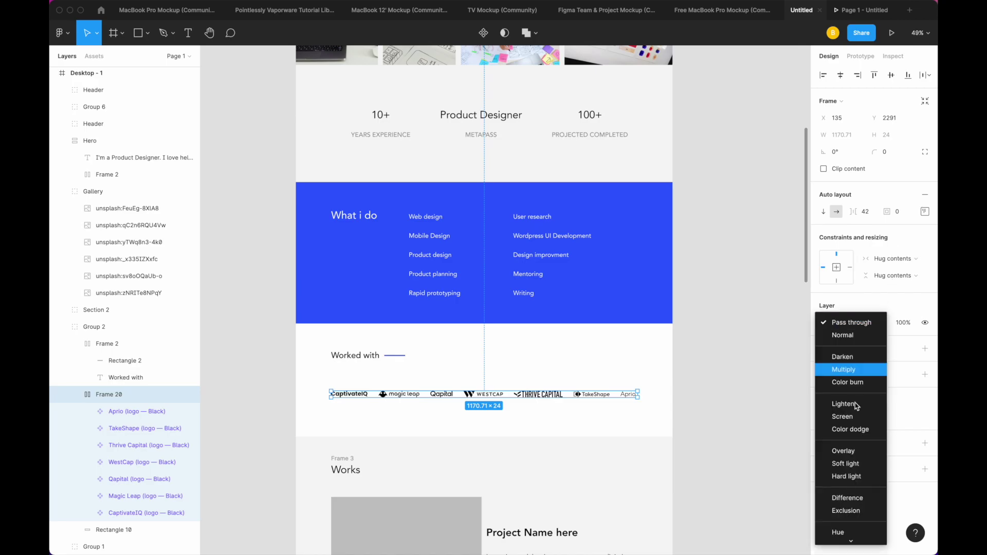
pyautogui.click(853, 535)
pyautogui.press('Escape')
pyautogui.scroll(-5, 505, 347)
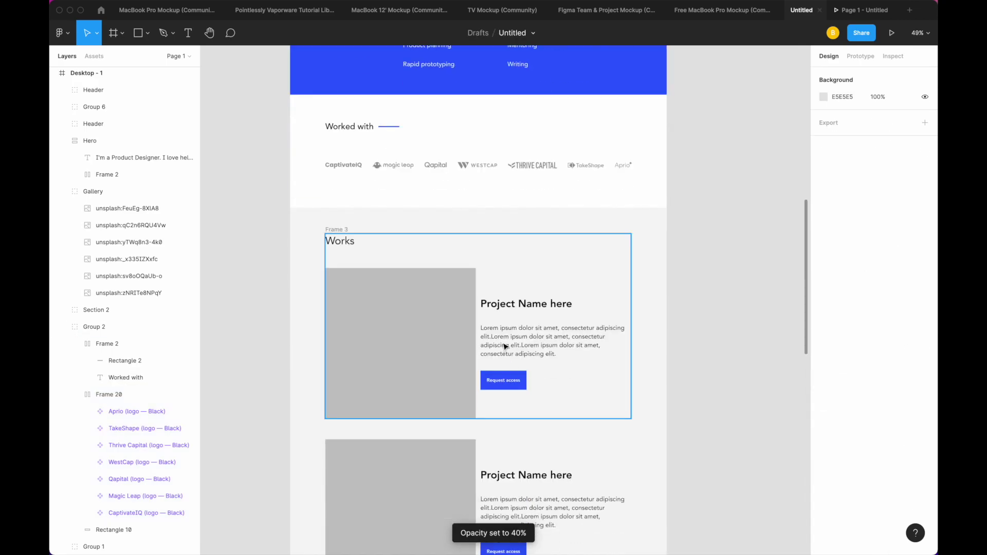
# Step: Select the first Works image placeholder and look at the MacBook Pro Mockup's screen frame
pyautogui.doubleClick(393, 334)
pyautogui.hotkey('ctrl', 'shift', 'Tab')
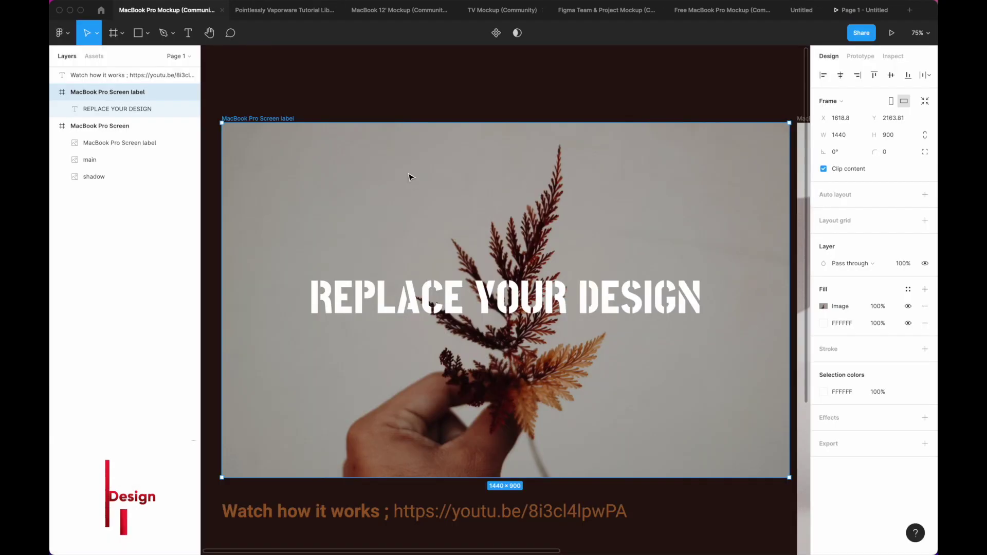
pyautogui.scroll(-5, 411, 206)
pyautogui.hscroll(5, 459, 208)
pyautogui.click(459, 207)
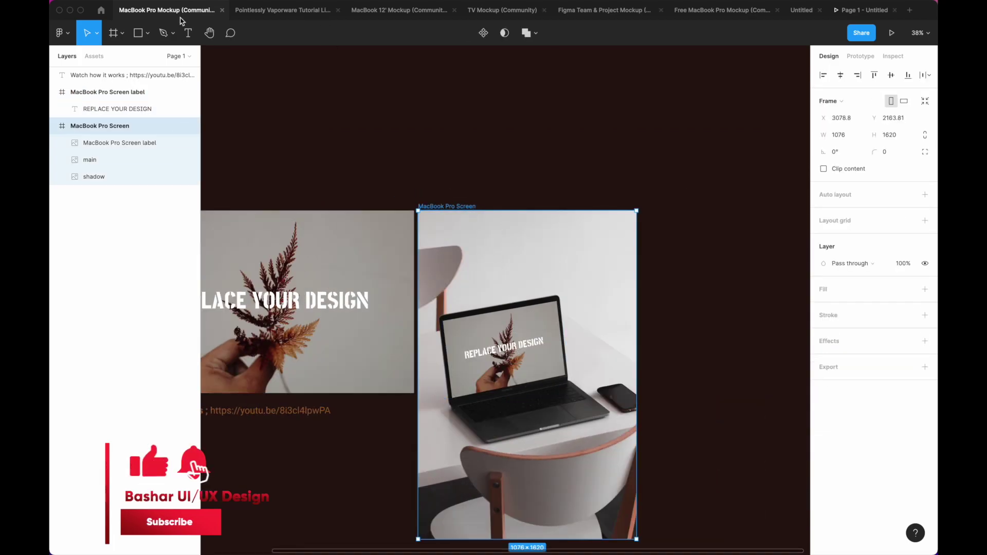
pyautogui.click(803, 15)
# Step: Run the Unsplash plugin with a Design search and fill the first project image with the iMac photo
pyautogui.hotkey('ctrl', '/')
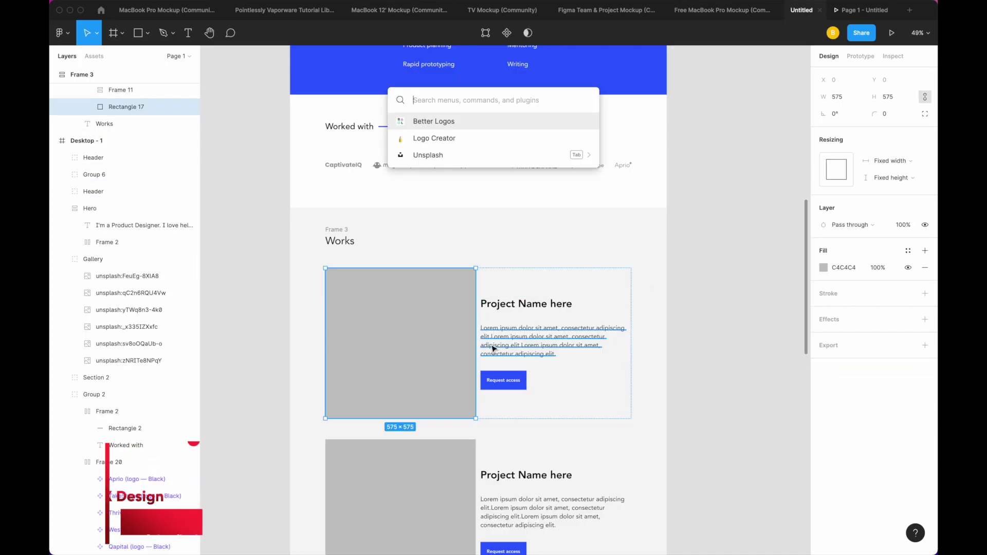
pyautogui.write('un')
pyautogui.press('Return')
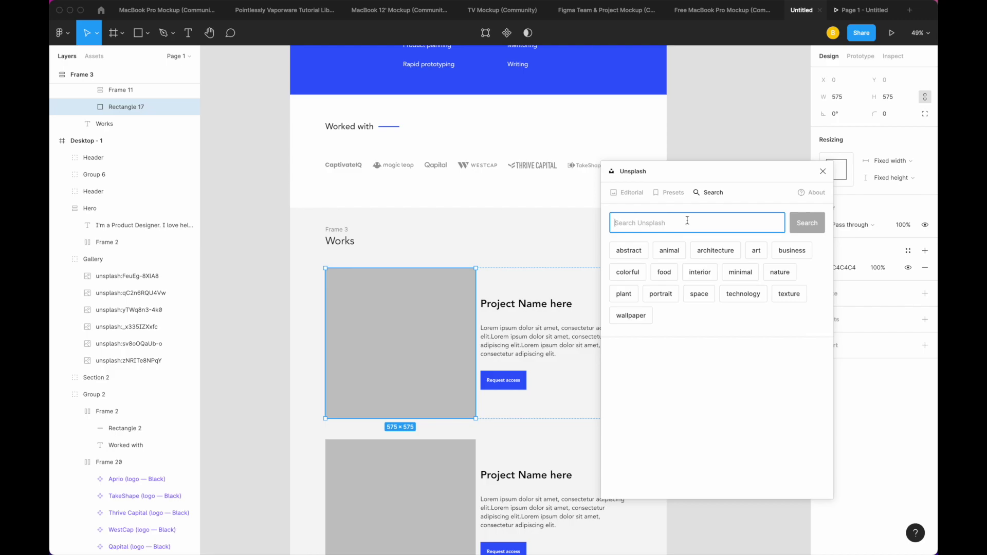
pyautogui.write('Design')
pyautogui.press('Return')
pyautogui.hscroll(2, 590, 293)
pyautogui.scroll(-4, 590, 293)
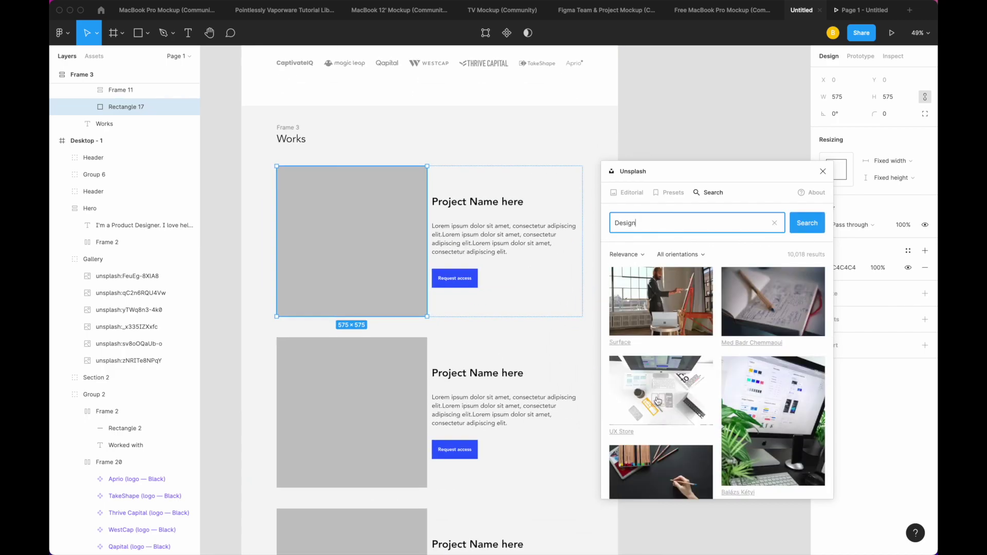
pyautogui.click(733, 403)
# Step: Fill the remaining project images with the colour-swatch tablet and laptop Unsplash photos
pyautogui.scroll(-3, 723, 401)
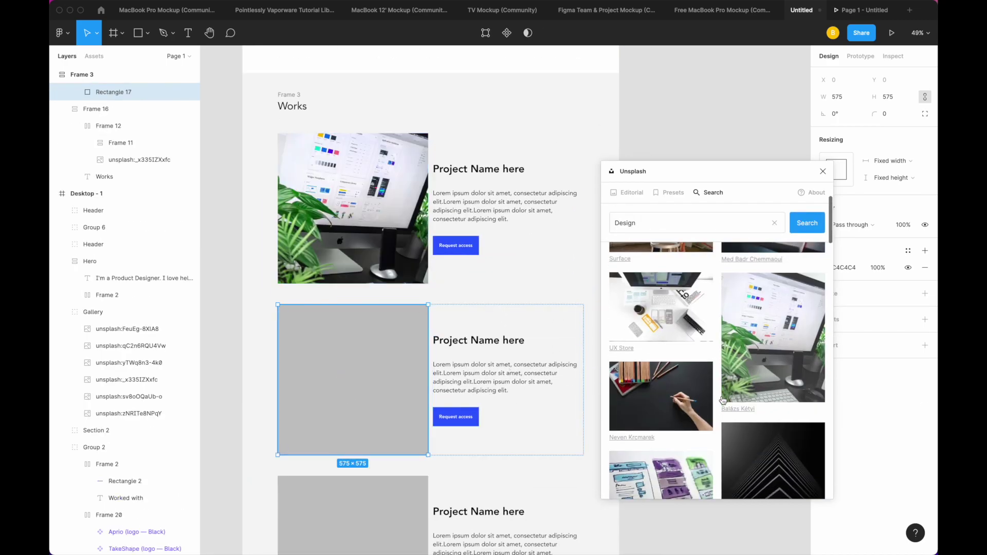
pyautogui.scroll(-2, 723, 400)
pyautogui.scroll(-2, 723, 401)
pyautogui.scroll(-2, 723, 401)
pyautogui.scroll(-3, 382, 445)
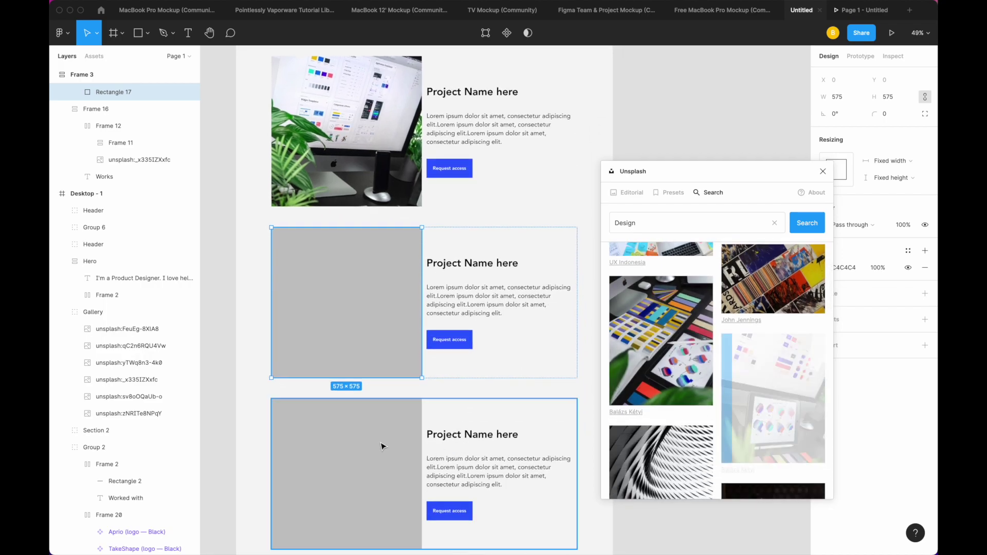
pyautogui.click(352, 480)
pyautogui.scroll(-5, 432, 422)
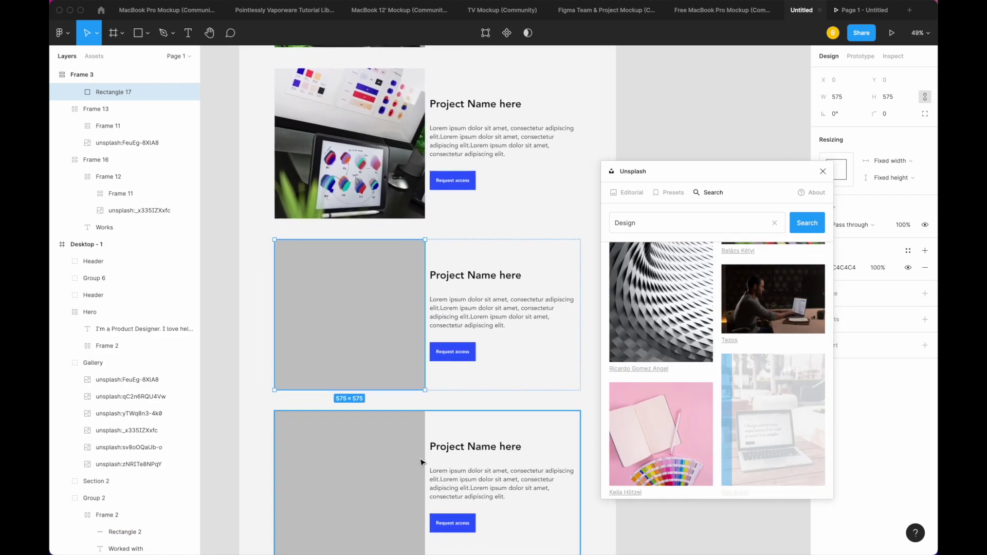
pyautogui.click(397, 488)
pyautogui.scroll(-5, 390, 452)
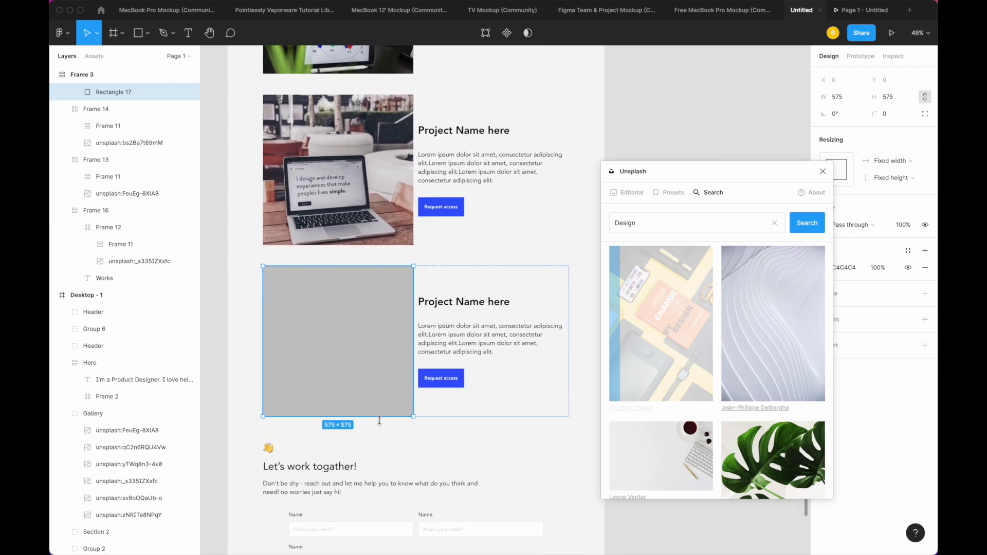
pyautogui.scroll(8, 396, 458)
pyautogui.scroll(3, 406, 411)
pyautogui.click(407, 406)
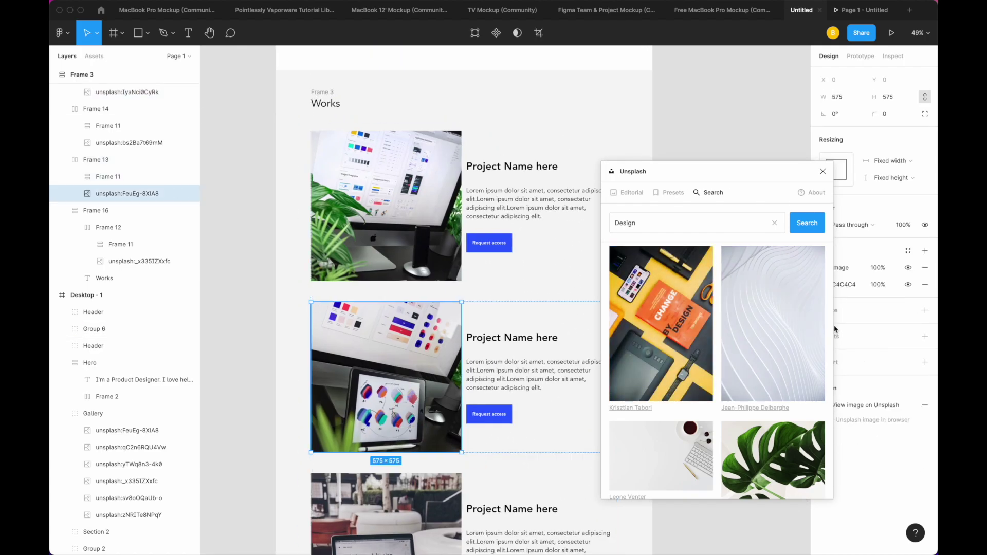
# Step: Close Unsplash and set the second image's fill to Crop to adjust its framing
pyautogui.click(823, 171)
pyautogui.click(823, 267)
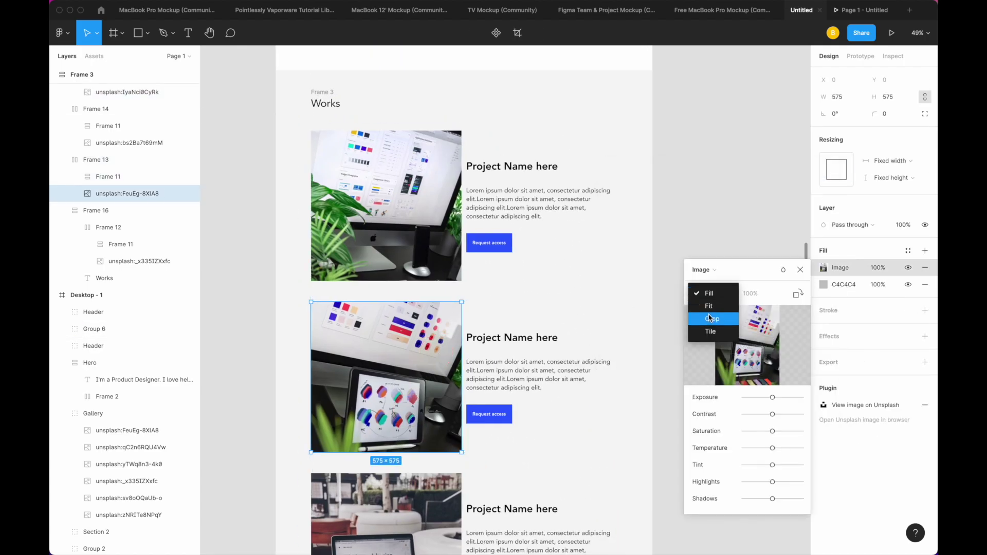
pyautogui.click(710, 319)
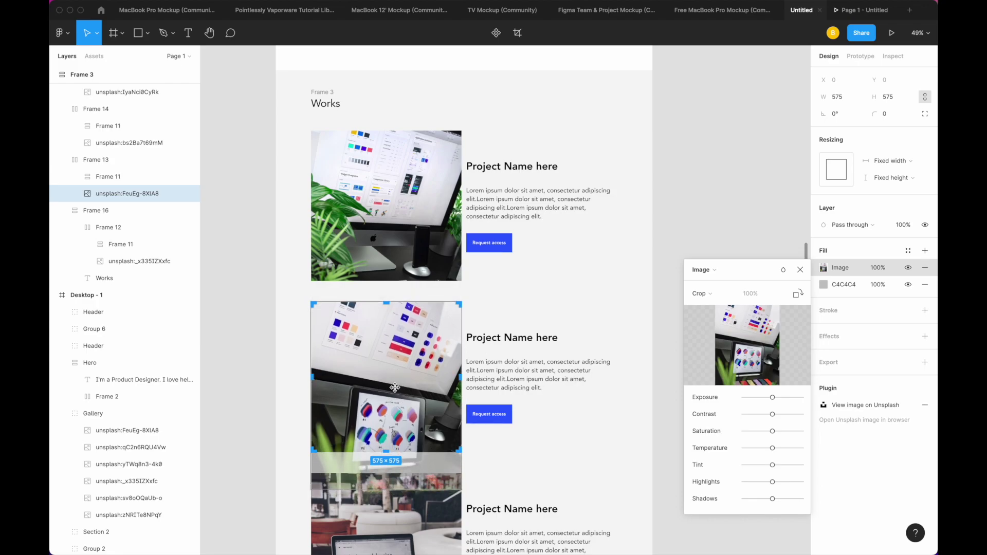
pyautogui.press('Escape')
pyautogui.scroll(-5, 395, 388)
pyautogui.click(411, 391)
# Step: Preview the portfolio as a prototype and scroll down through the page
pyautogui.press('Escape')
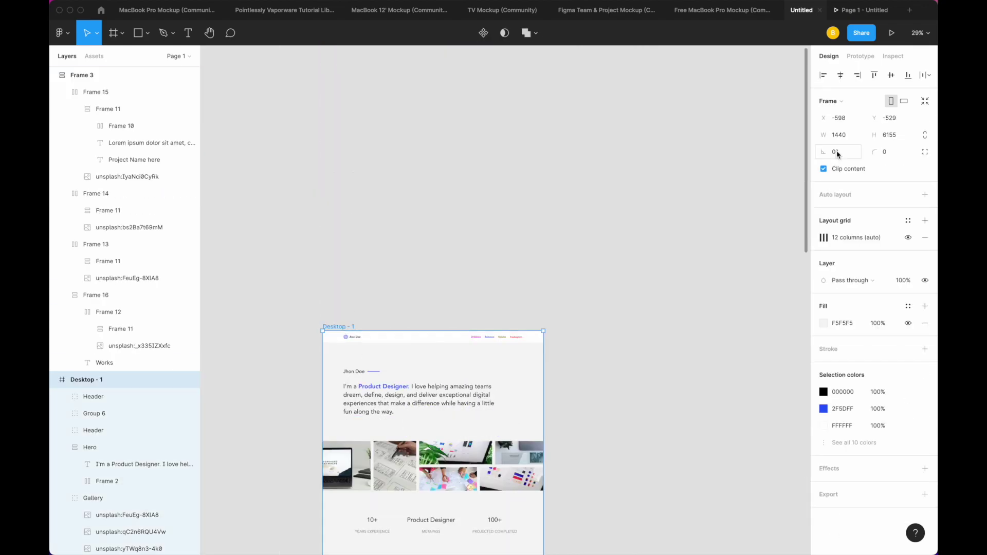
pyautogui.click(892, 32)
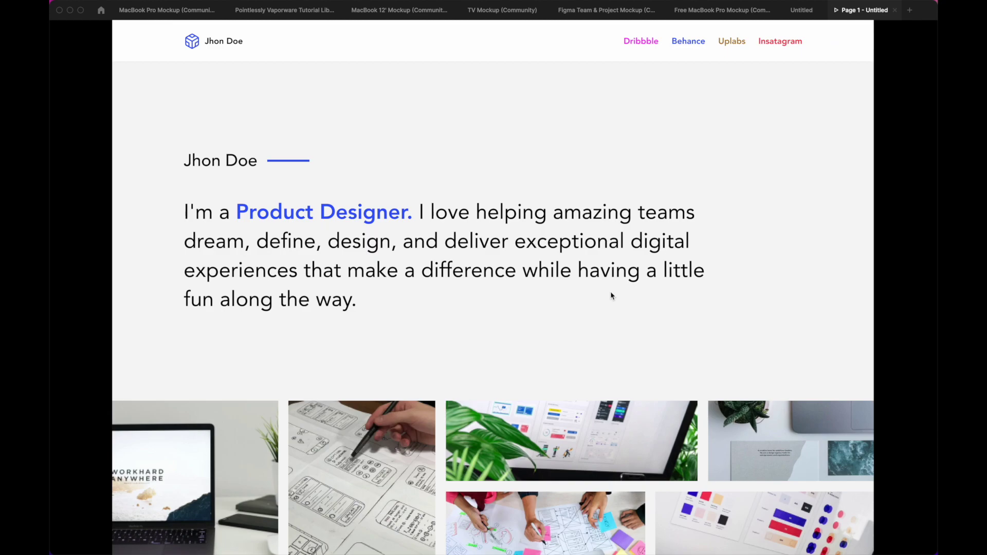
pyautogui.scroll(-5, 612, 296)
pyautogui.scroll(-5, 611, 296)
pyautogui.scroll(-5, 612, 296)
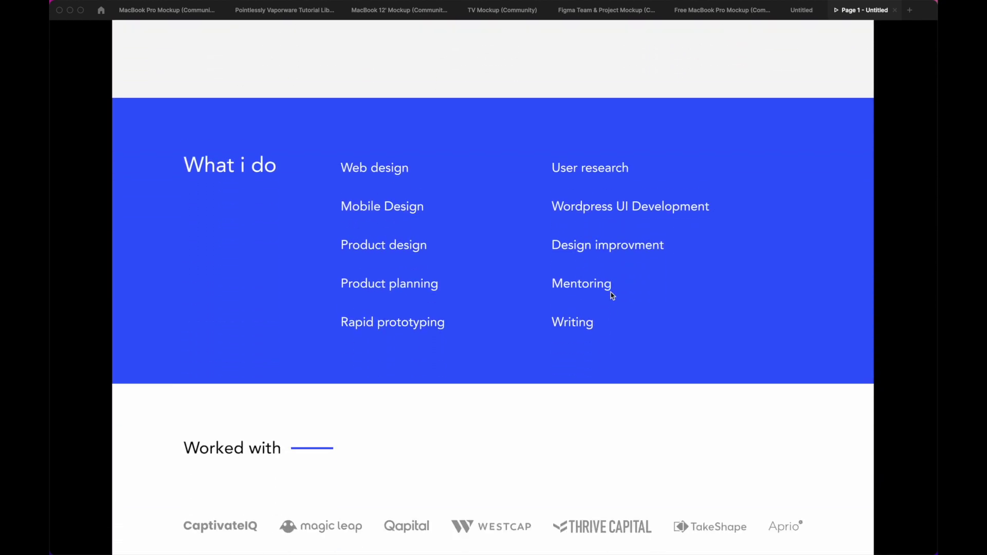
pyautogui.scroll(-3, 612, 296)
pyautogui.scroll(-4, 612, 295)
pyautogui.scroll(-3, 612, 296)
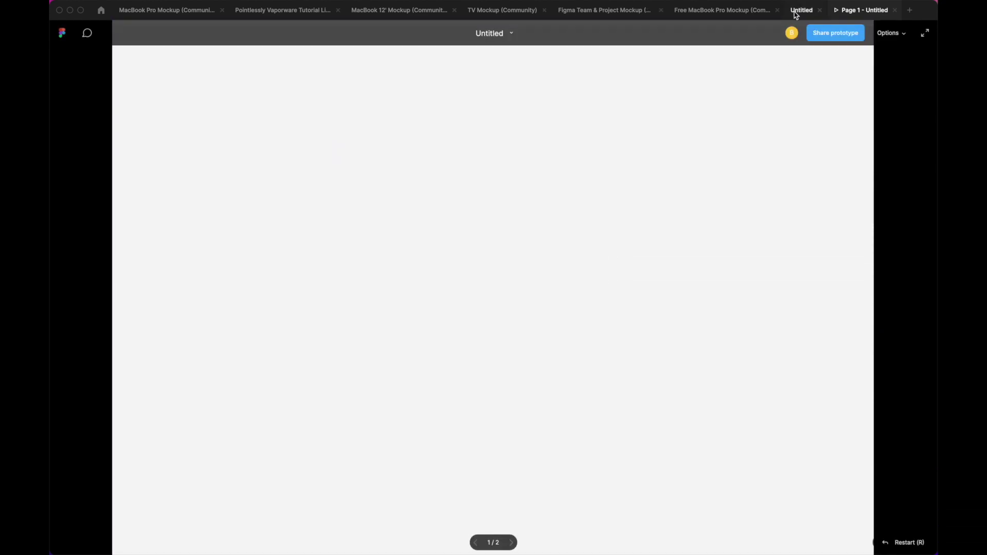
pyautogui.click(796, 14)
# Step: Move the Works section frame into Desktop - 1 and recheck it in the prototype
pyautogui.scroll(-5, 568, 300)
pyautogui.click(511, 309)
pyautogui.press('Delete')
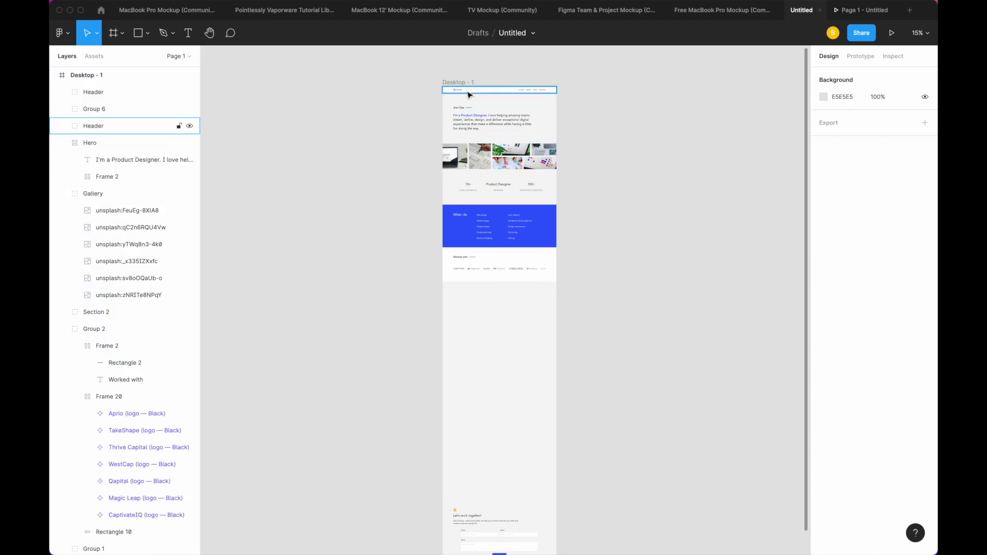
pyautogui.hotkey('ctrl', 'v')
pyautogui.click(836, 7)
pyautogui.scroll(5, 595, 286)
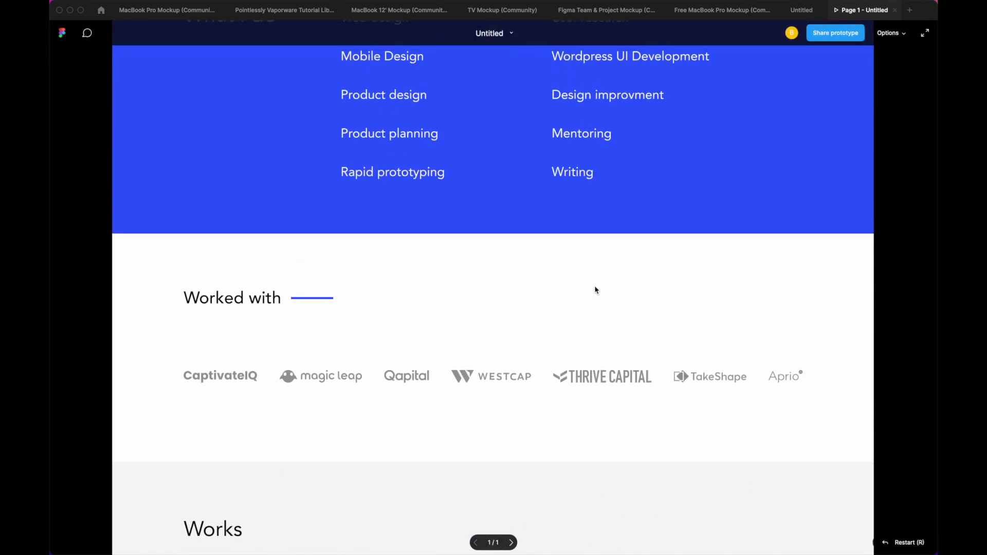
pyautogui.scroll(5, 595, 287)
pyautogui.scroll(5, 594, 286)
pyautogui.click(800, 9)
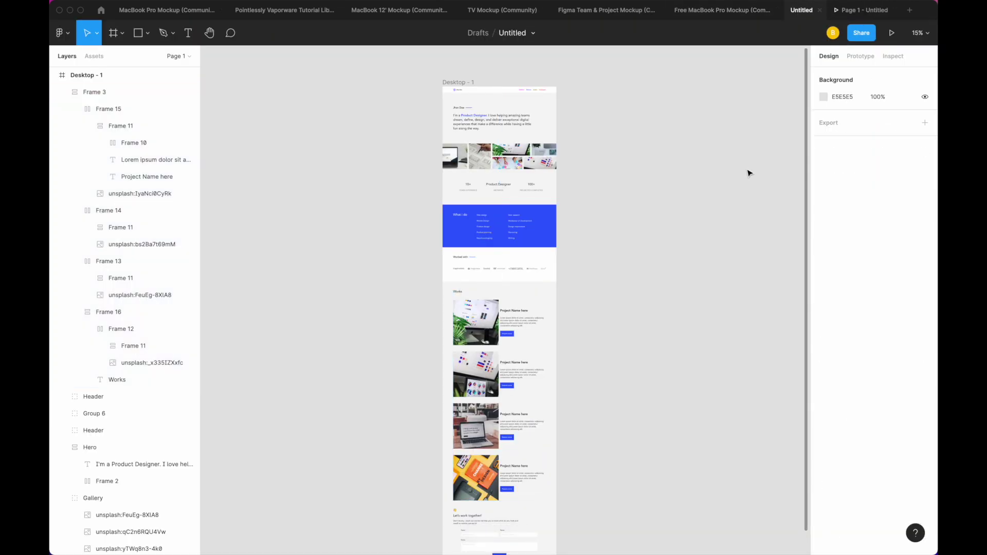
pyautogui.click(470, 84)
# Step: Set the prototype device to Surface Pro 8 and its background to 2F5DFF blue
pyautogui.click(883, 182)
pyautogui.click(851, 96)
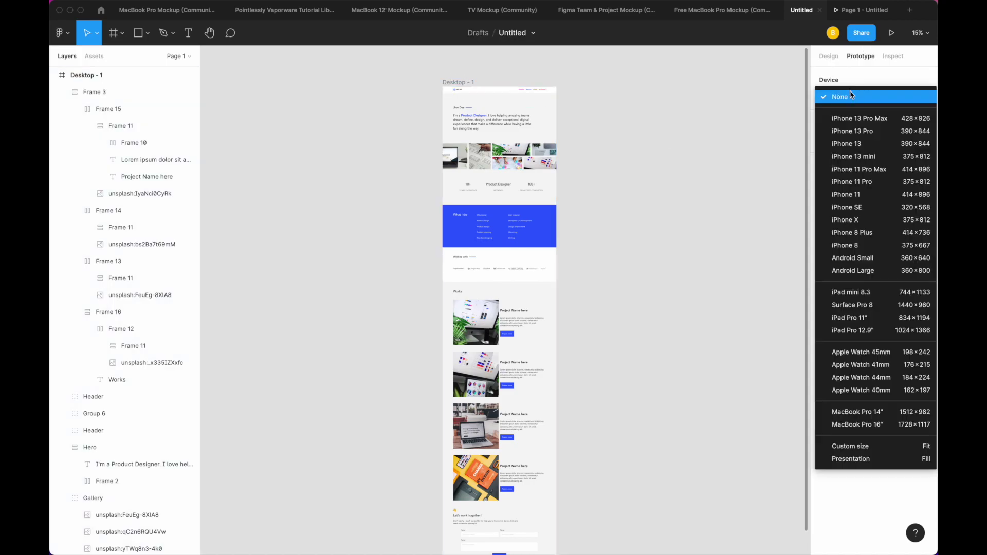
pyautogui.click(874, 306)
pyautogui.click(824, 257)
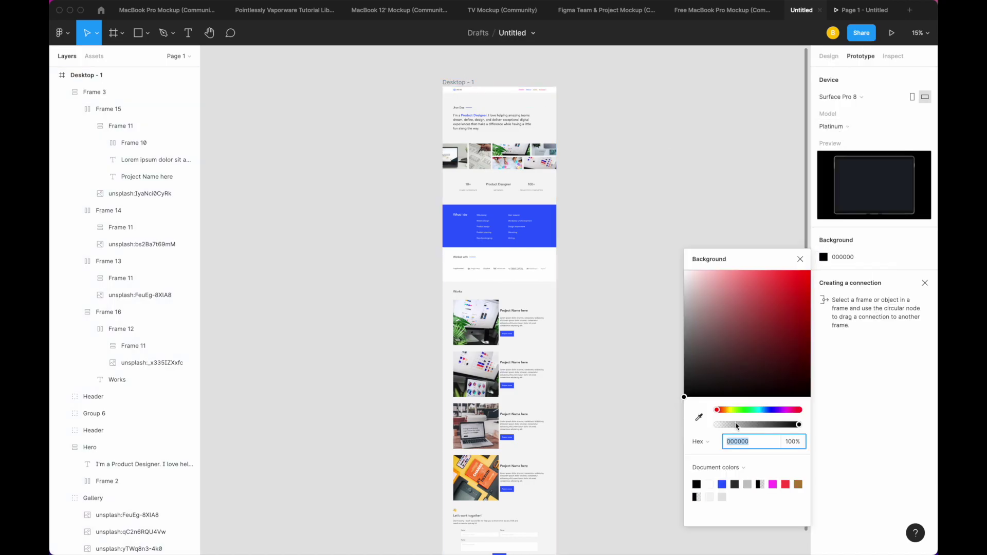
# Step: Present the prototype in the Surface Pro frame and scroll down to the footer
pyautogui.click(891, 32)
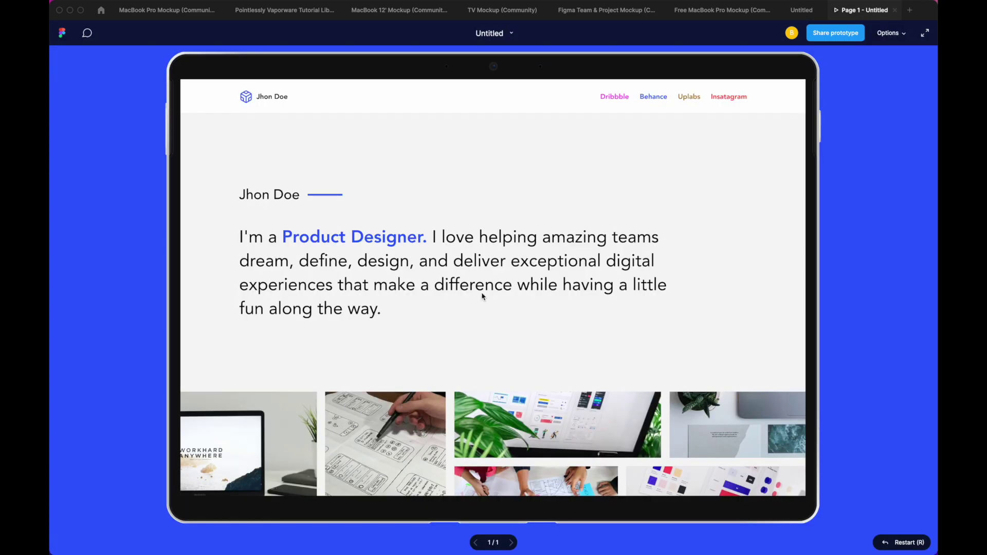
pyautogui.scroll(-3, 481, 296)
pyautogui.scroll(-3, 479, 298)
pyautogui.scroll(-4, 479, 298)
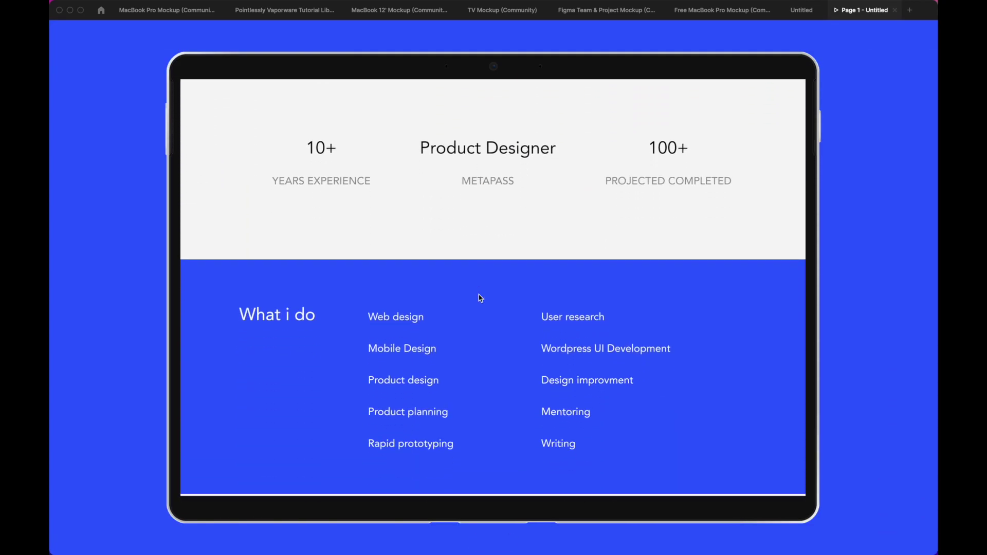
pyautogui.scroll(-3, 479, 298)
pyautogui.scroll(-4, 479, 298)
pyautogui.scroll(-4, 479, 298)
pyautogui.scroll(-4, 479, 298)
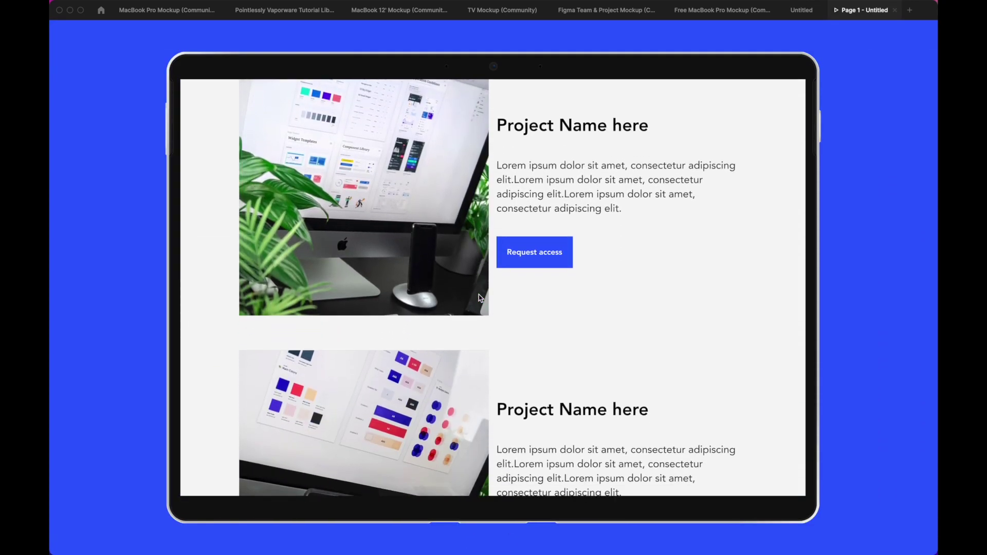
pyautogui.scroll(-4, 479, 298)
pyautogui.scroll(-4, 479, 298)
pyautogui.scroll(-4, 479, 298)
pyautogui.scroll(-4, 479, 298)
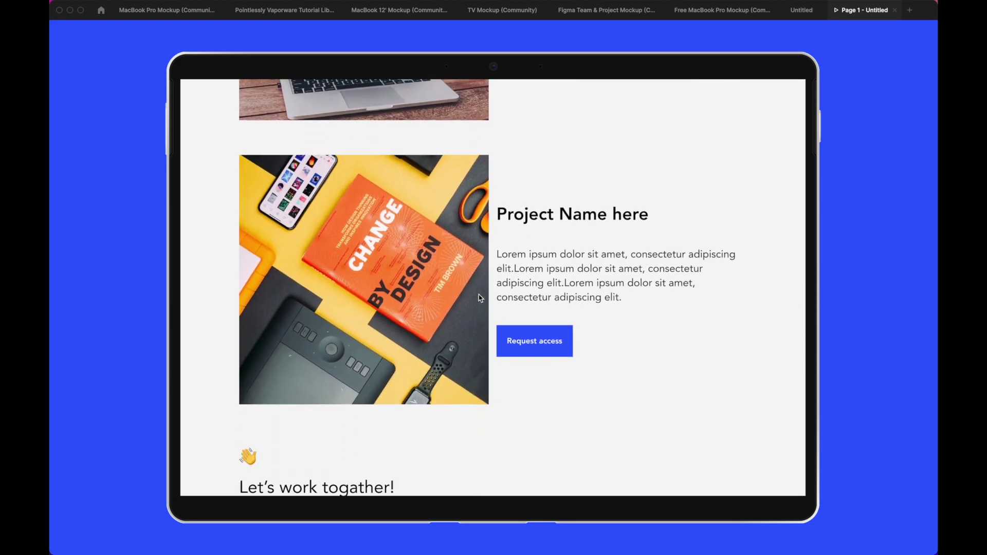
pyautogui.scroll(-4, 479, 298)
pyautogui.scroll(-3, 479, 298)
pyautogui.scroll(-1, 479, 298)
pyautogui.scroll(20, 479, 298)
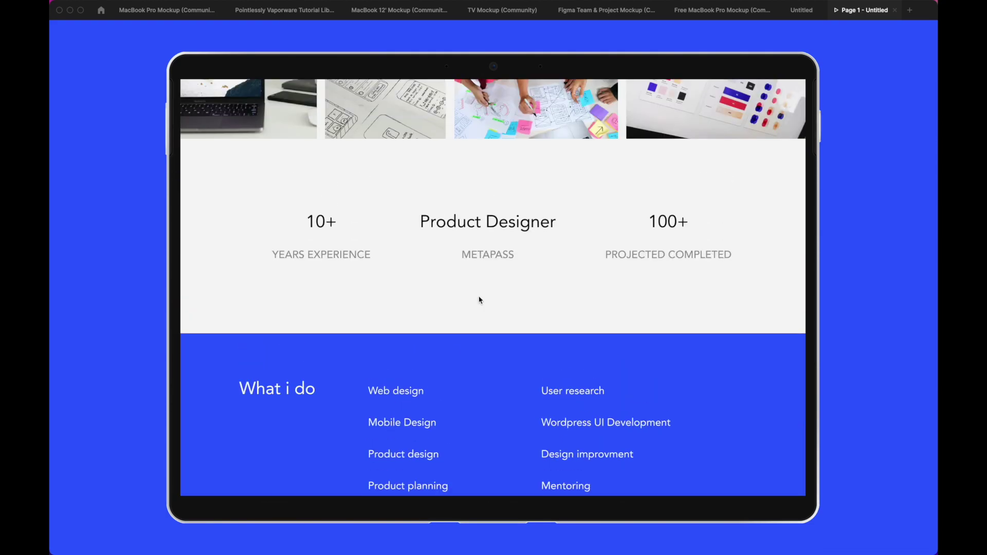
pyautogui.scroll(5, 479, 299)
pyautogui.scroll(-2, 479, 300)
pyautogui.scroll(-2, 479, 300)
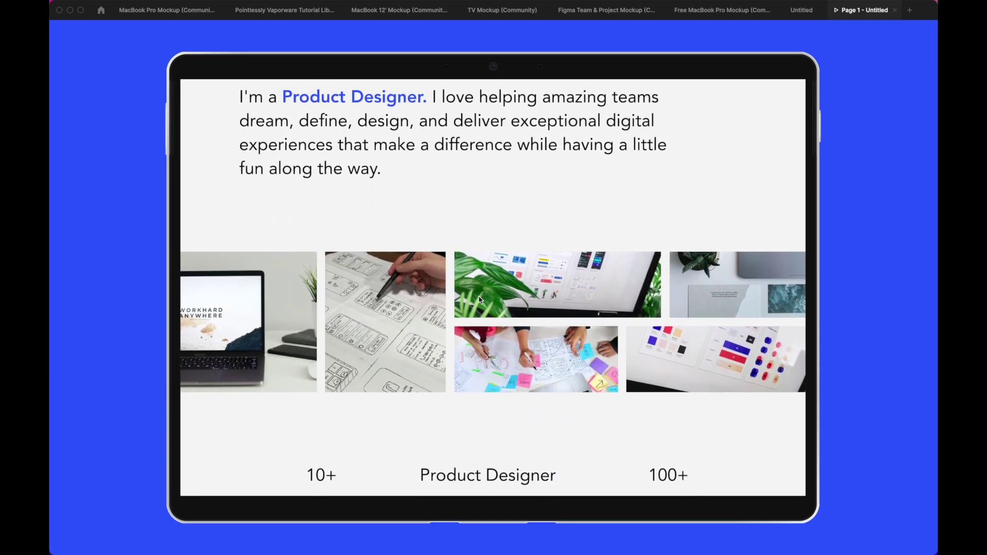
pyautogui.scroll(-3, 479, 300)
pyautogui.scroll(-3, 479, 300)
pyautogui.scroll(-3, 479, 299)
pyautogui.scroll(-3, 479, 300)
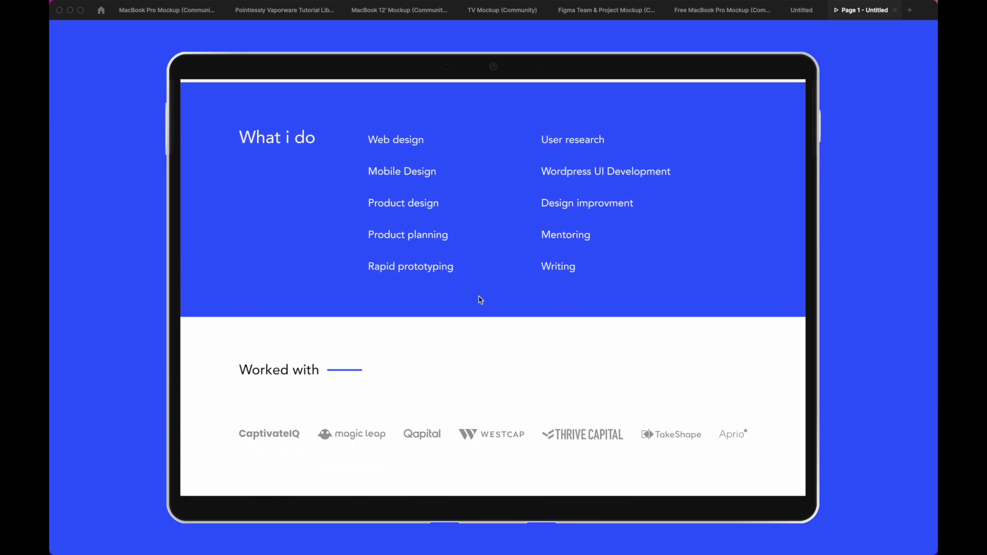
pyautogui.scroll(-3, 479, 299)
pyautogui.scroll(-3, 479, 299)
pyautogui.scroll(-2, 480, 300)
pyautogui.scroll(-3, 479, 299)
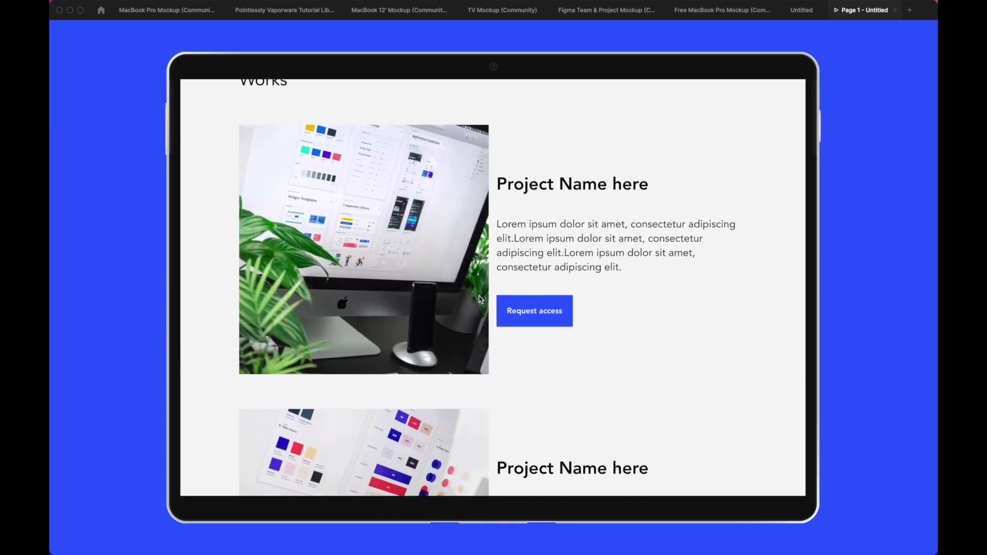
pyautogui.scroll(-3, 480, 299)
pyautogui.scroll(-4, 480, 299)
pyautogui.scroll(-3, 479, 299)
pyautogui.scroll(-2, 479, 299)
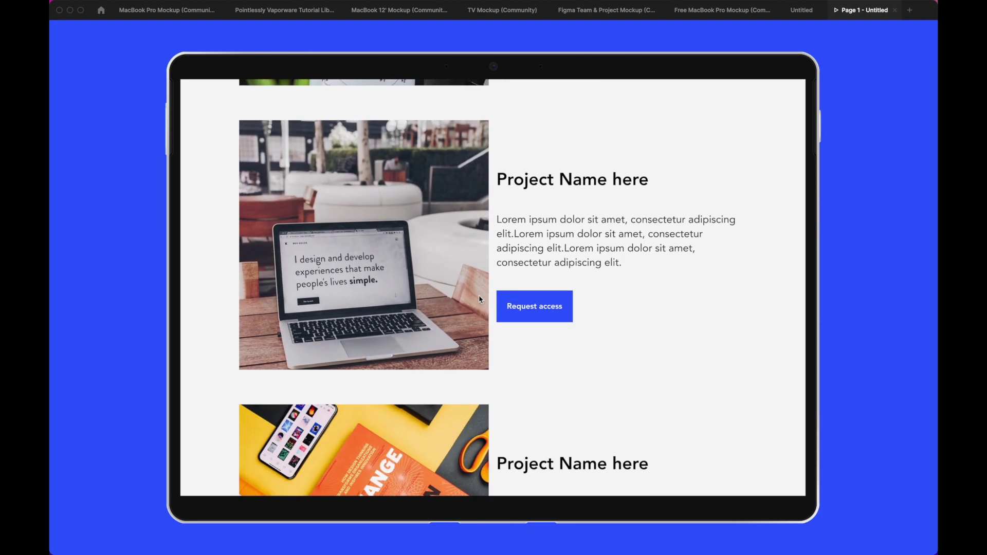
pyautogui.scroll(-5, 479, 299)
pyautogui.scroll(-3, 479, 299)
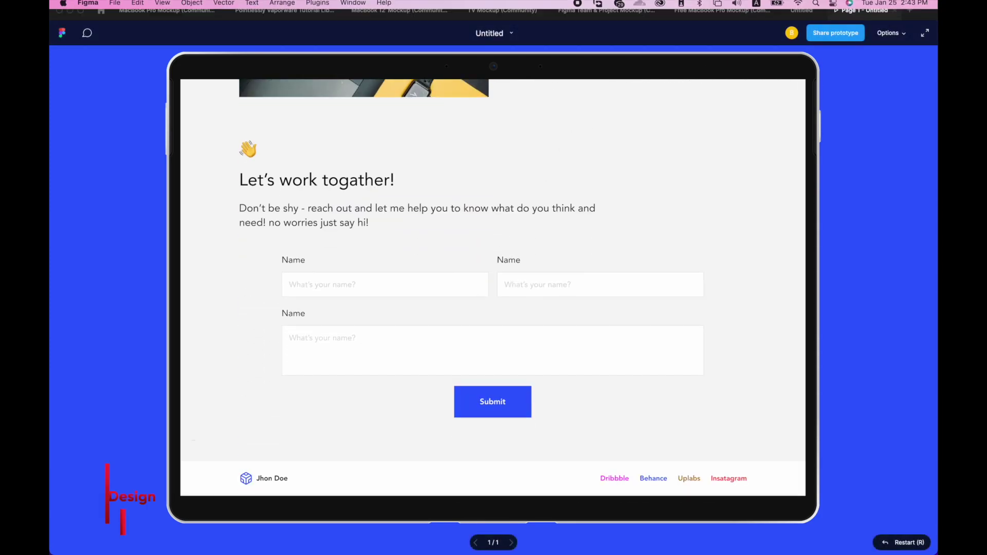
# Step: Review Desktop - 1 in the editor at 100% zoom with the UI hidden (Shift+0, Ctrl+\)
pyautogui.click(794, 11)
pyautogui.click(593, 170)
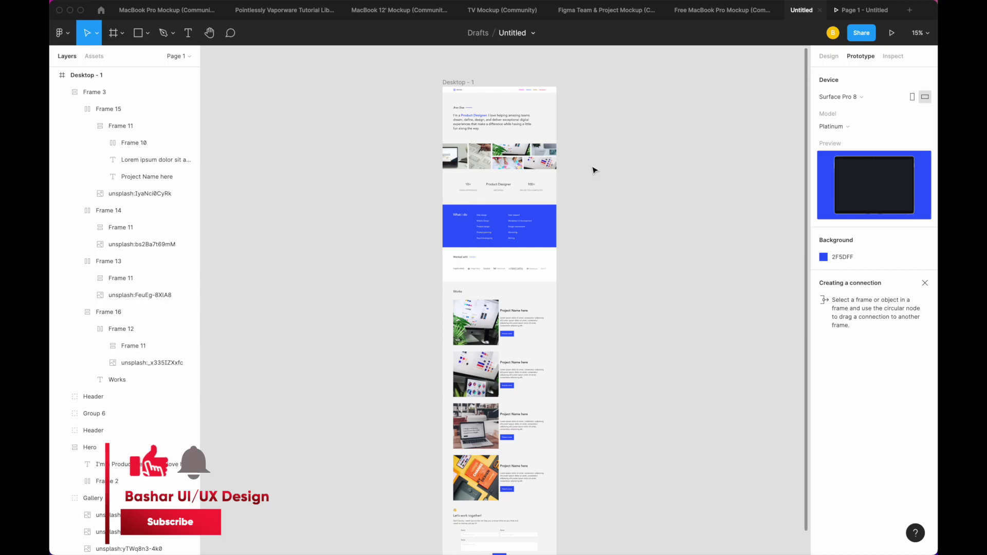
pyautogui.click(469, 86)
pyautogui.hotkey('shift', '0')
pyautogui.hotkey('ctrl', '\\')
pyautogui.scroll(15, 493, 308)
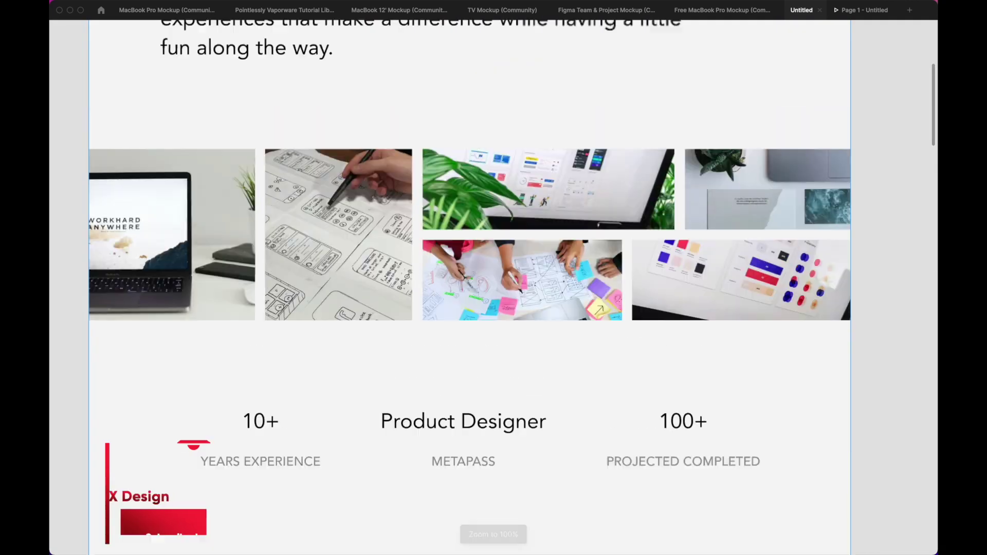
pyautogui.scroll(-3, 477, 183)
pyautogui.scroll(-2, 477, 183)
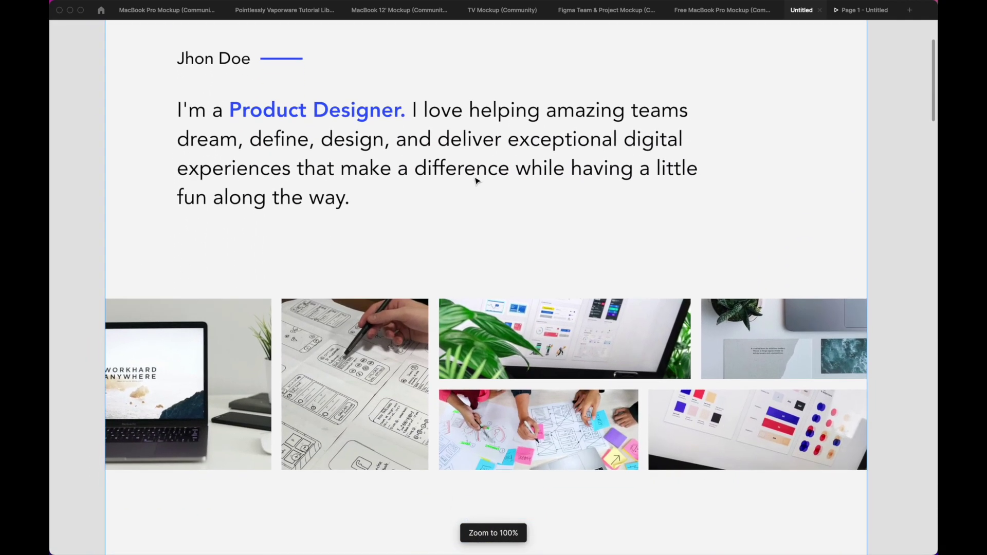
pyautogui.scroll(-5, 477, 183)
pyautogui.scroll(-2, 476, 181)
pyautogui.scroll(-5, 475, 181)
pyautogui.scroll(-5, 475, 181)
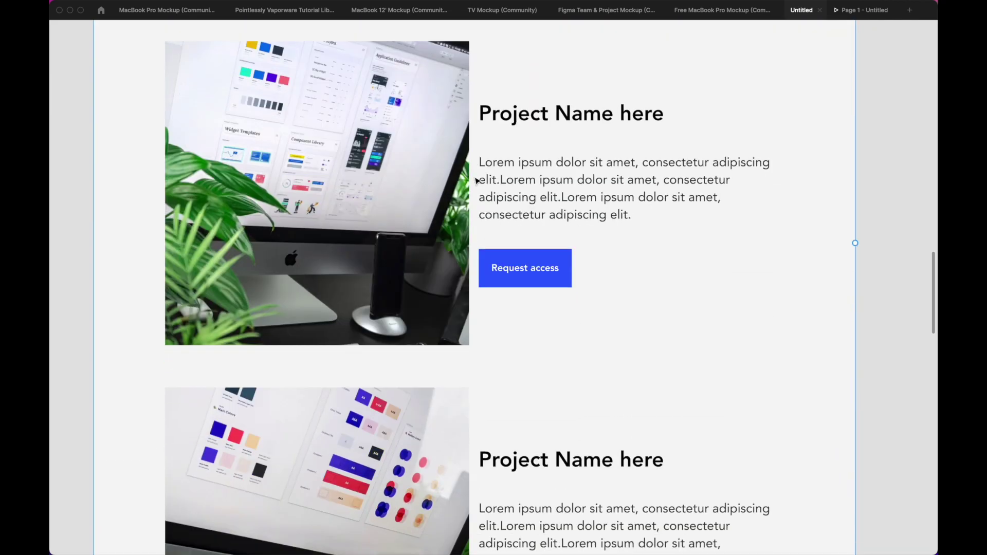